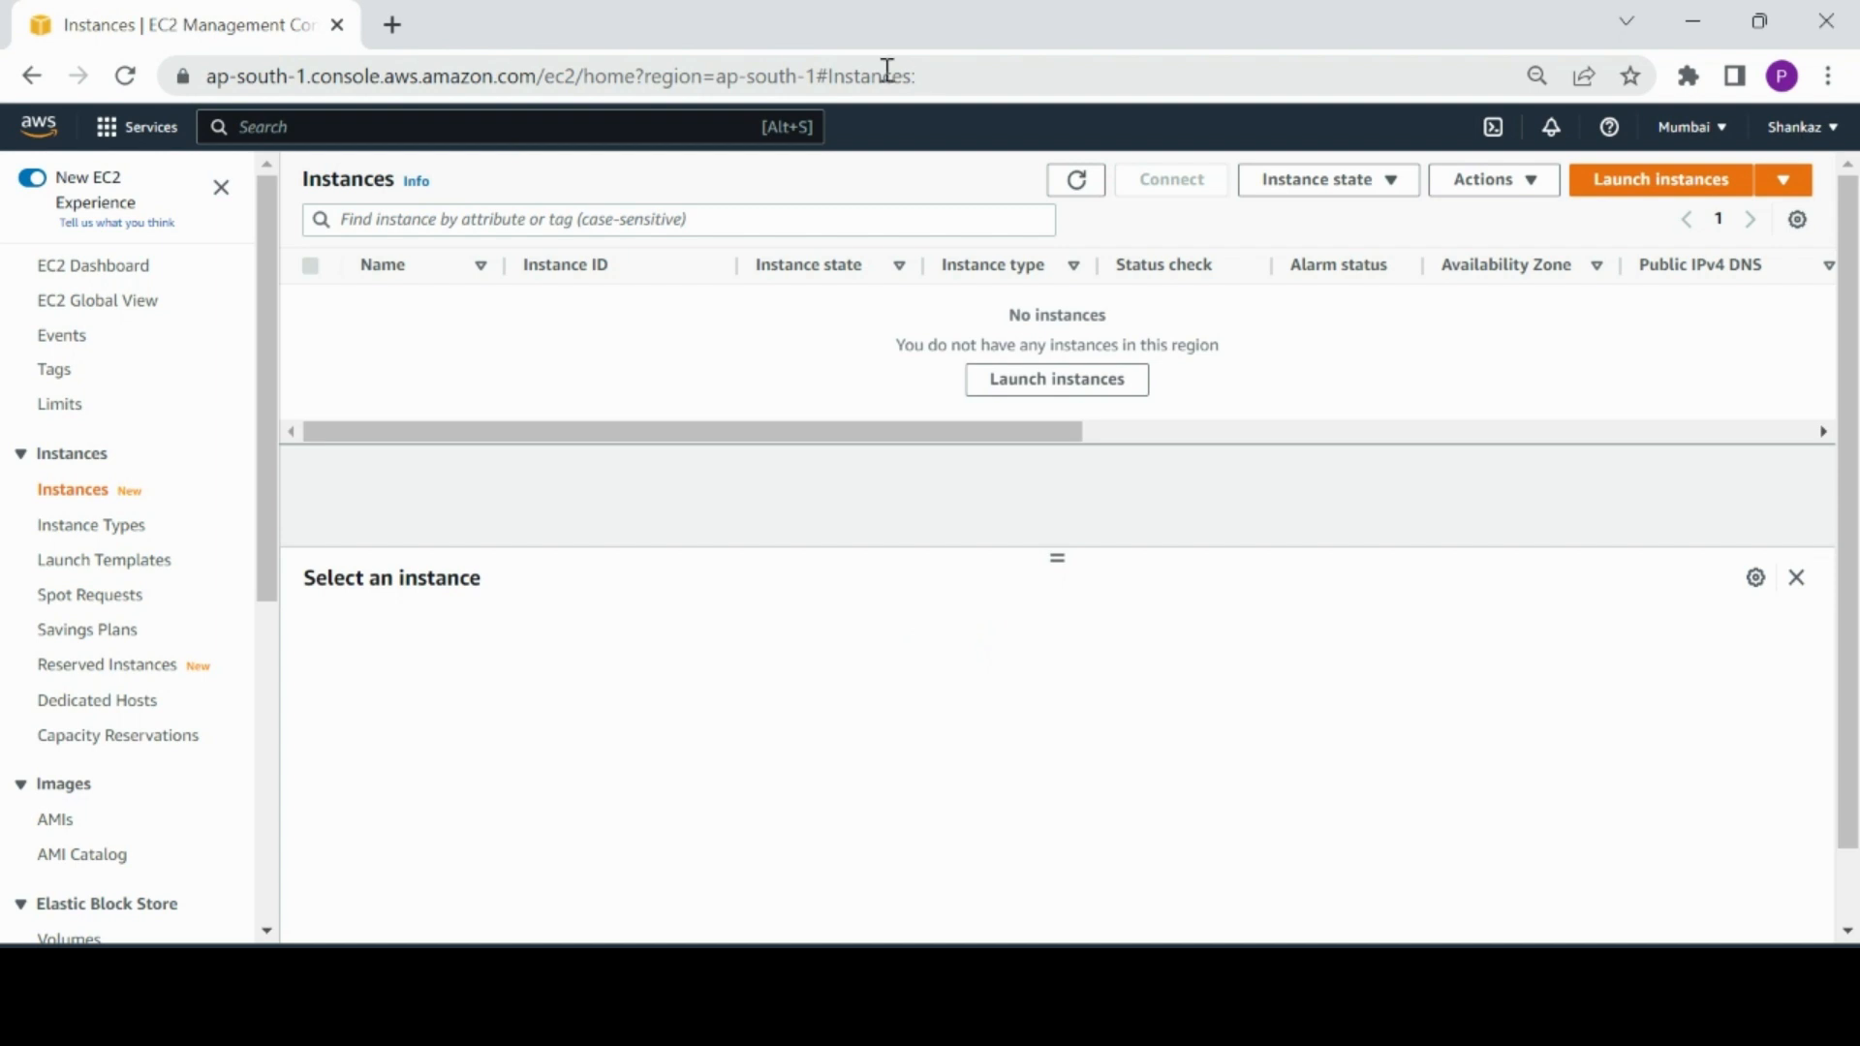
Step: Find the EC2 service from the console home and show its running instances
click(44, 134)
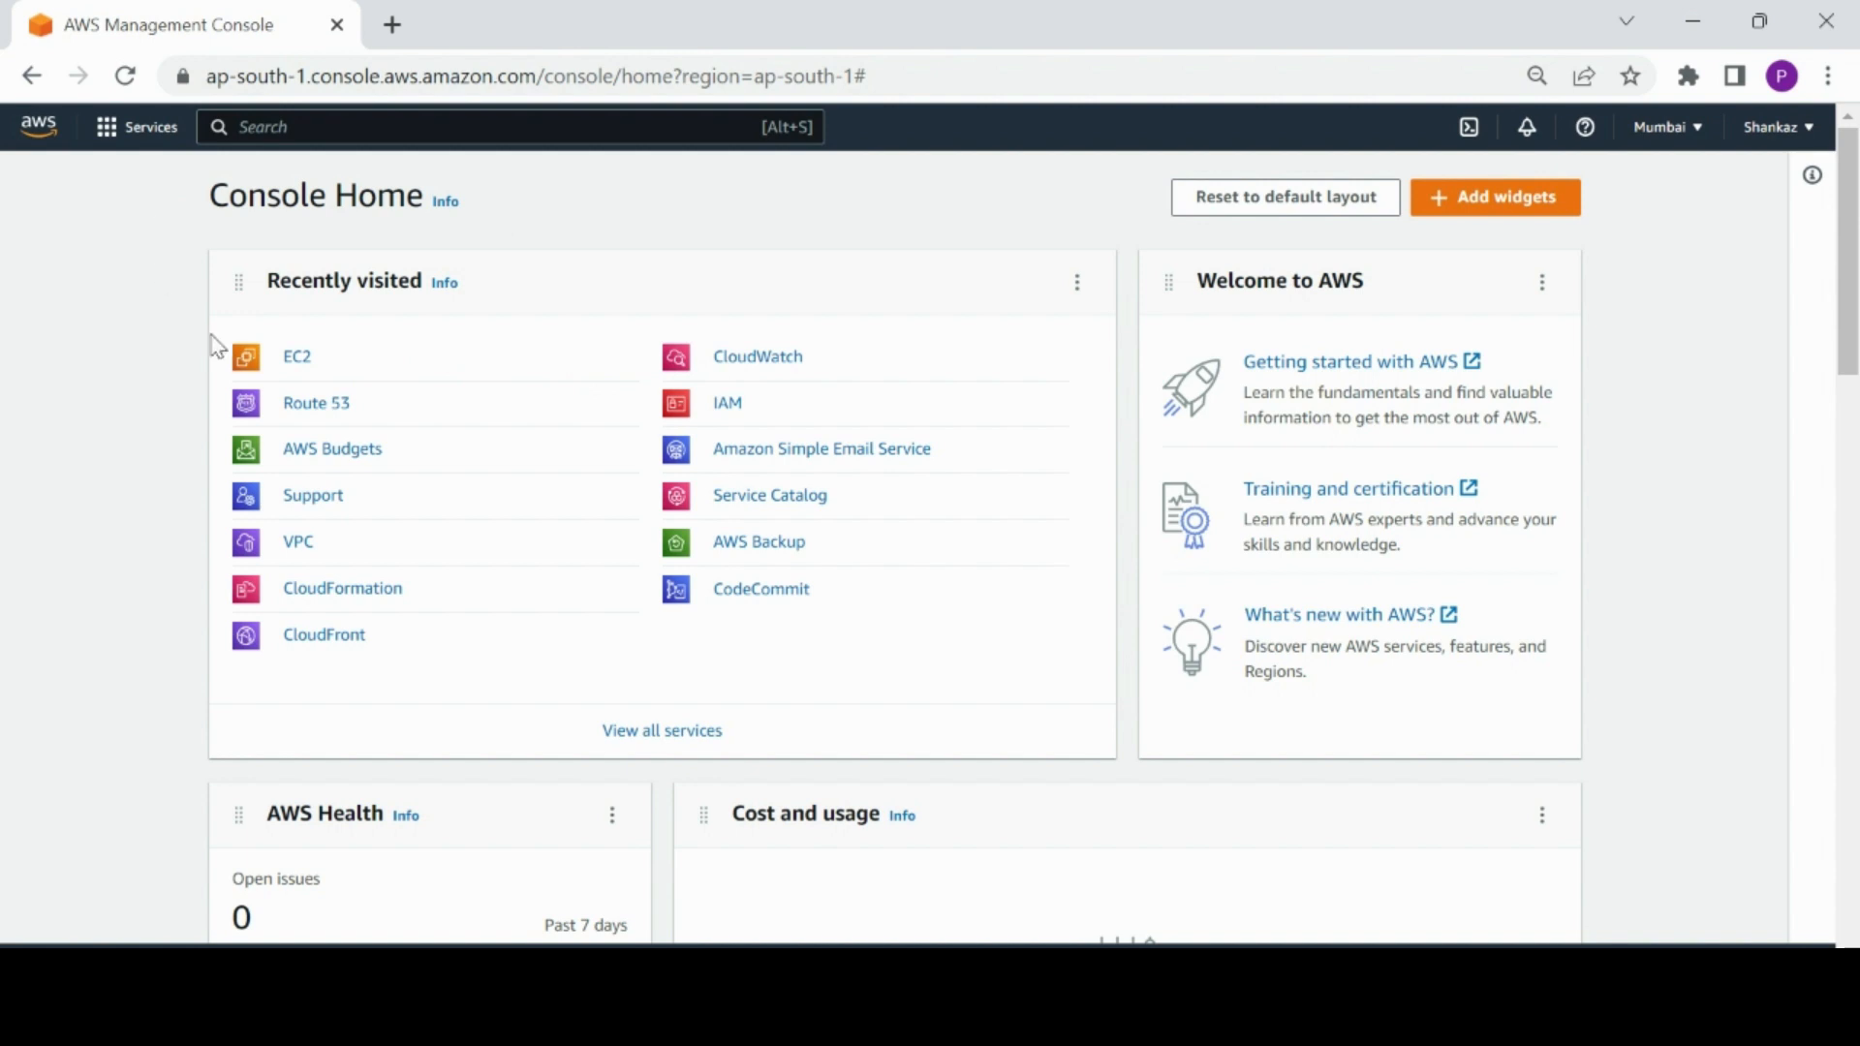
click(260, 130)
text(EC2)
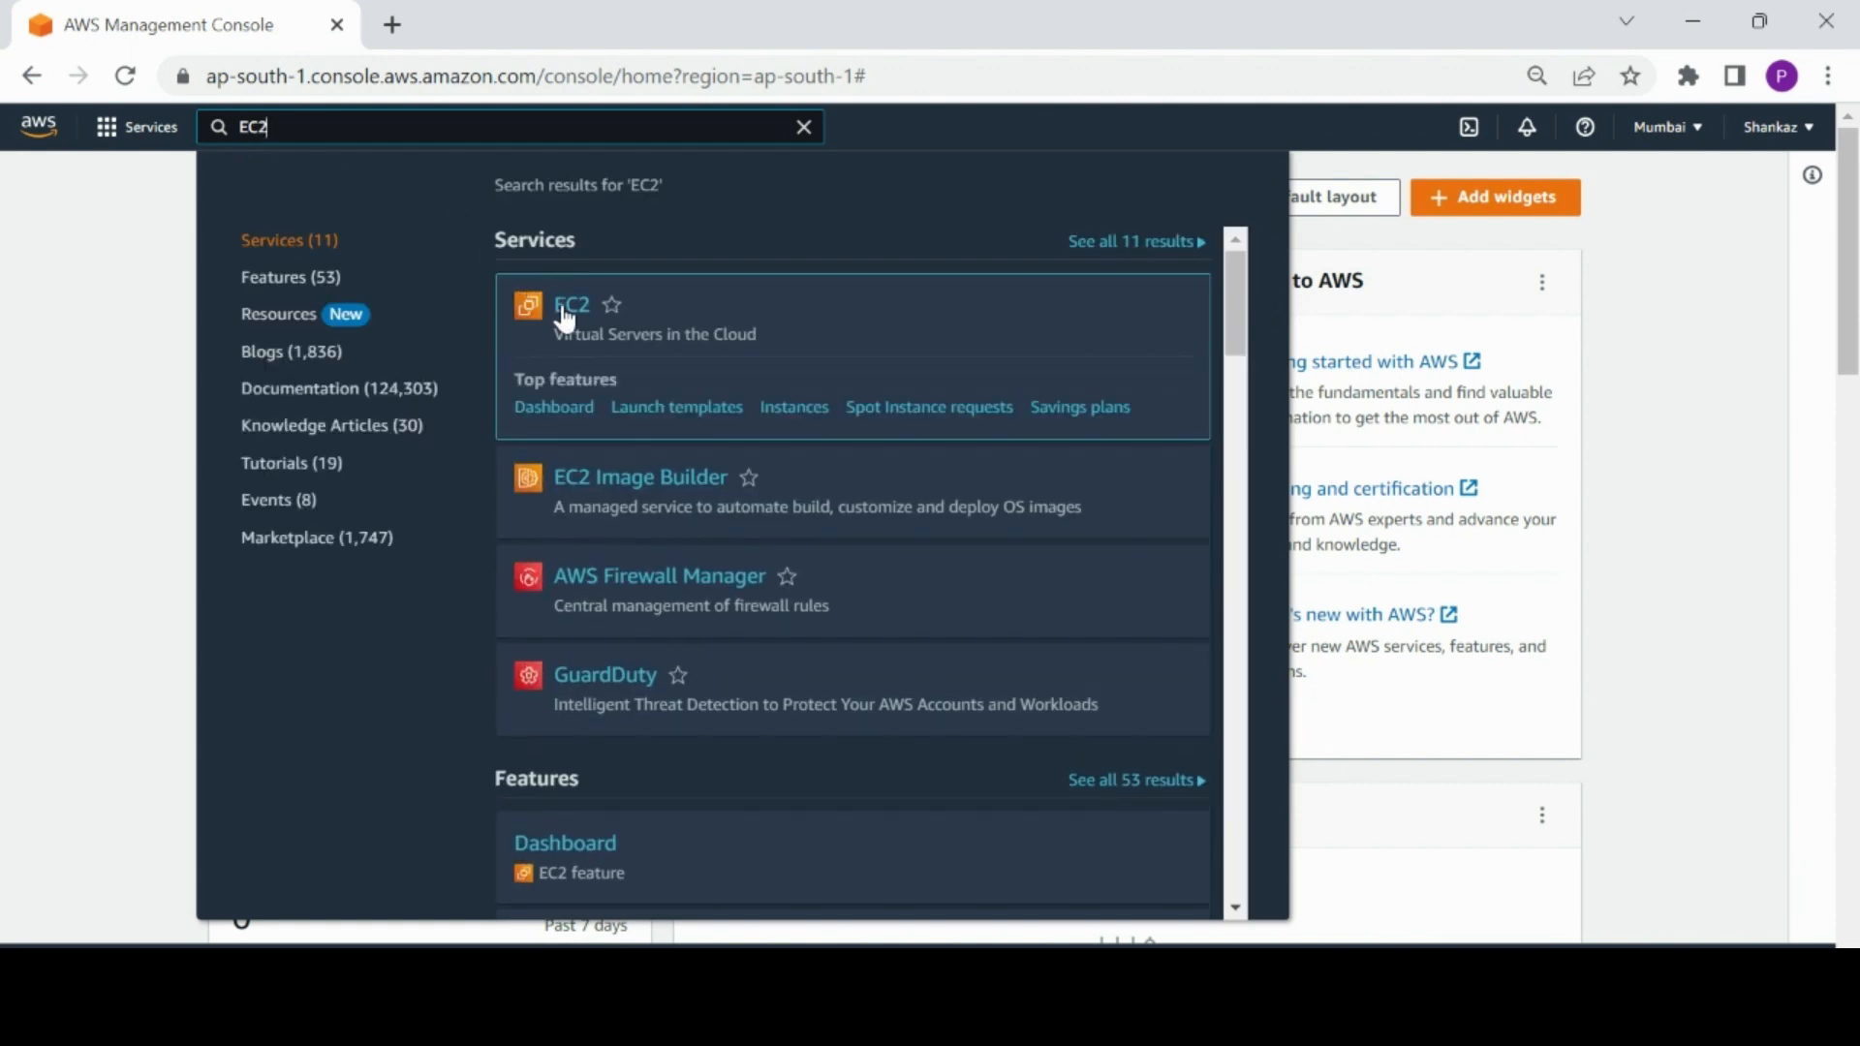
click(564, 310)
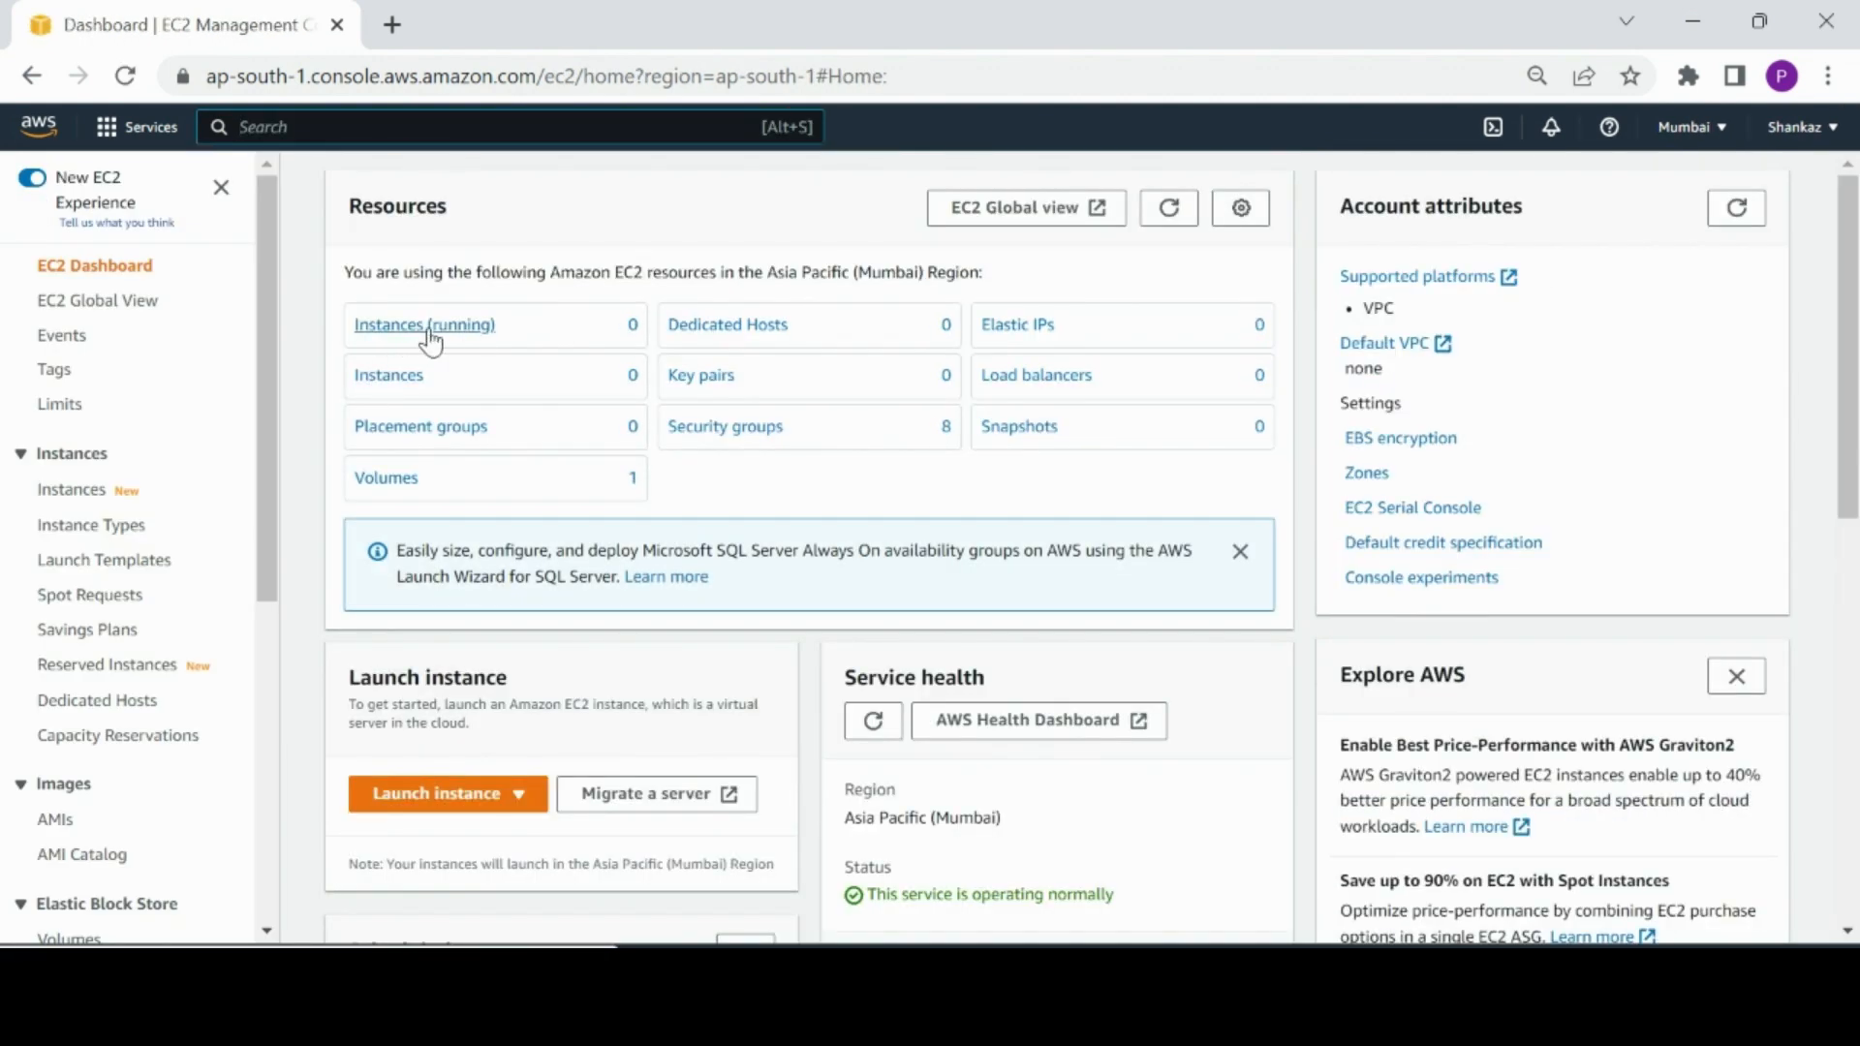
click(429, 334)
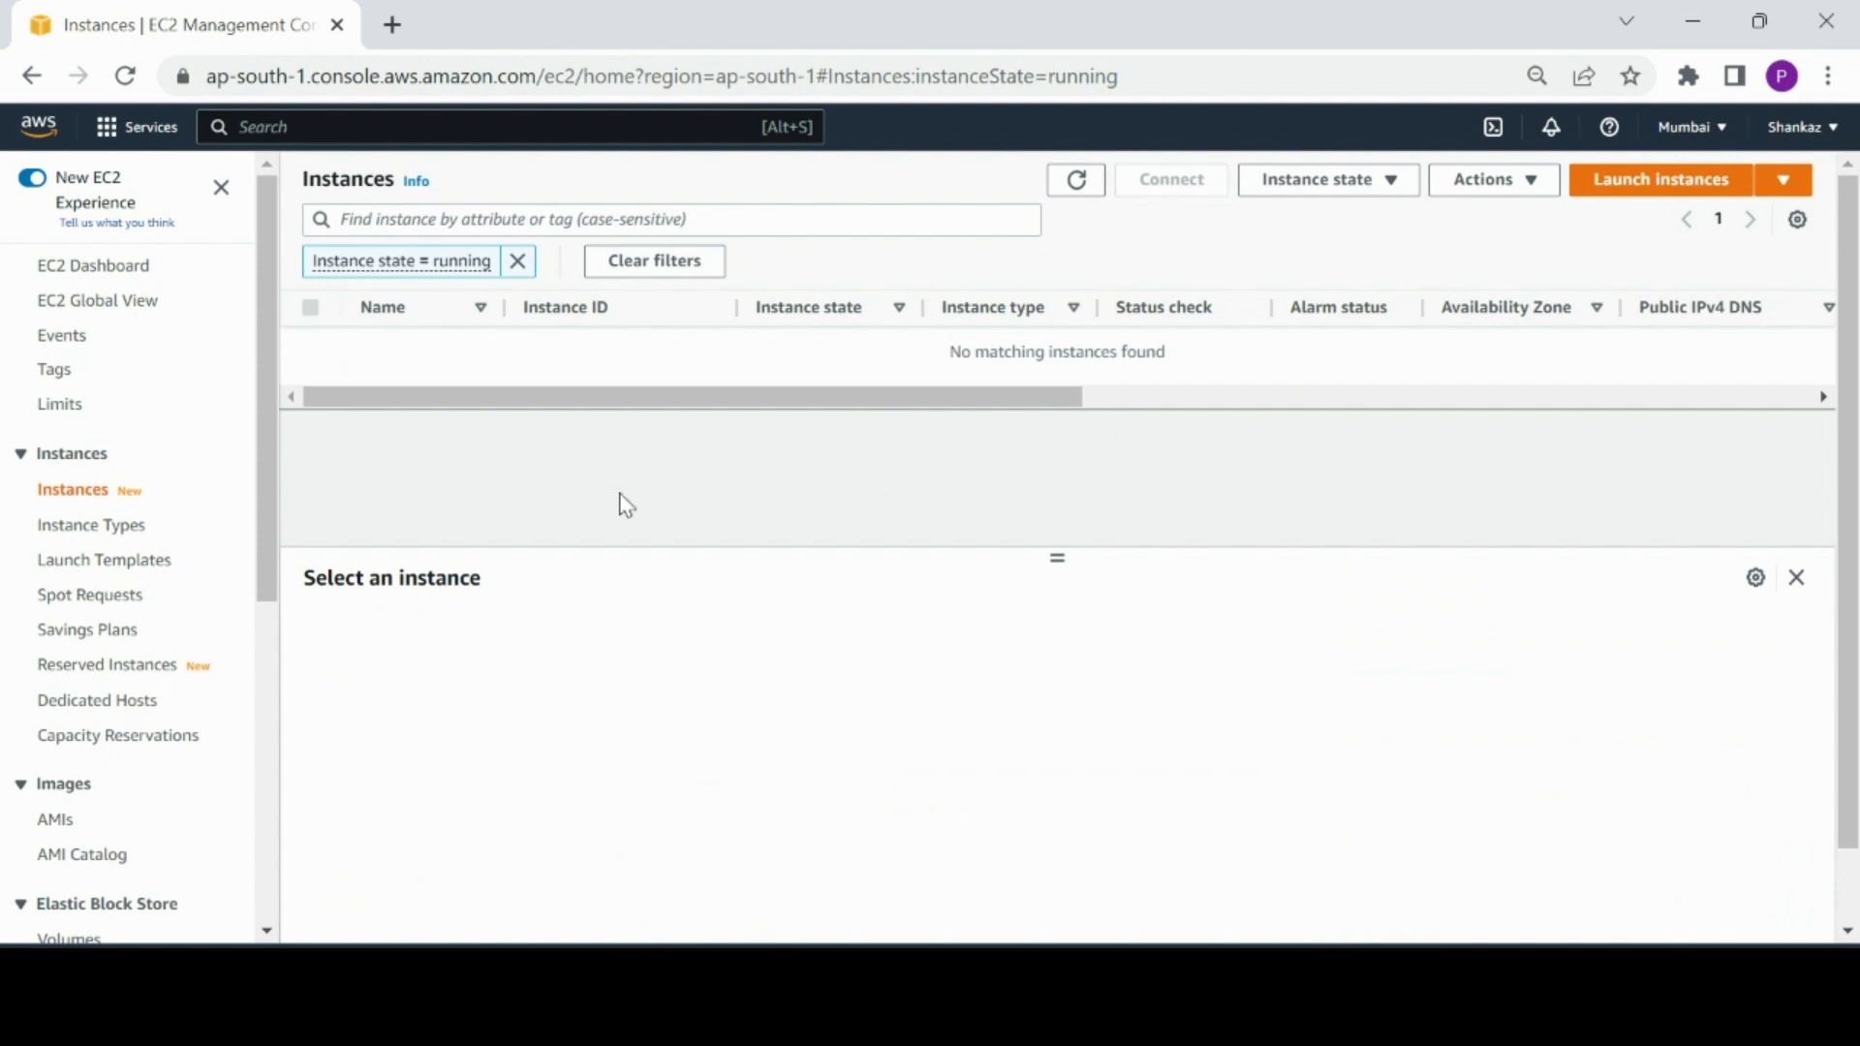
Step: Go to the Network & Security key pairs and start creating a new key pair
drag(271, 554, 264, 498)
drag(272, 479, 257, 845)
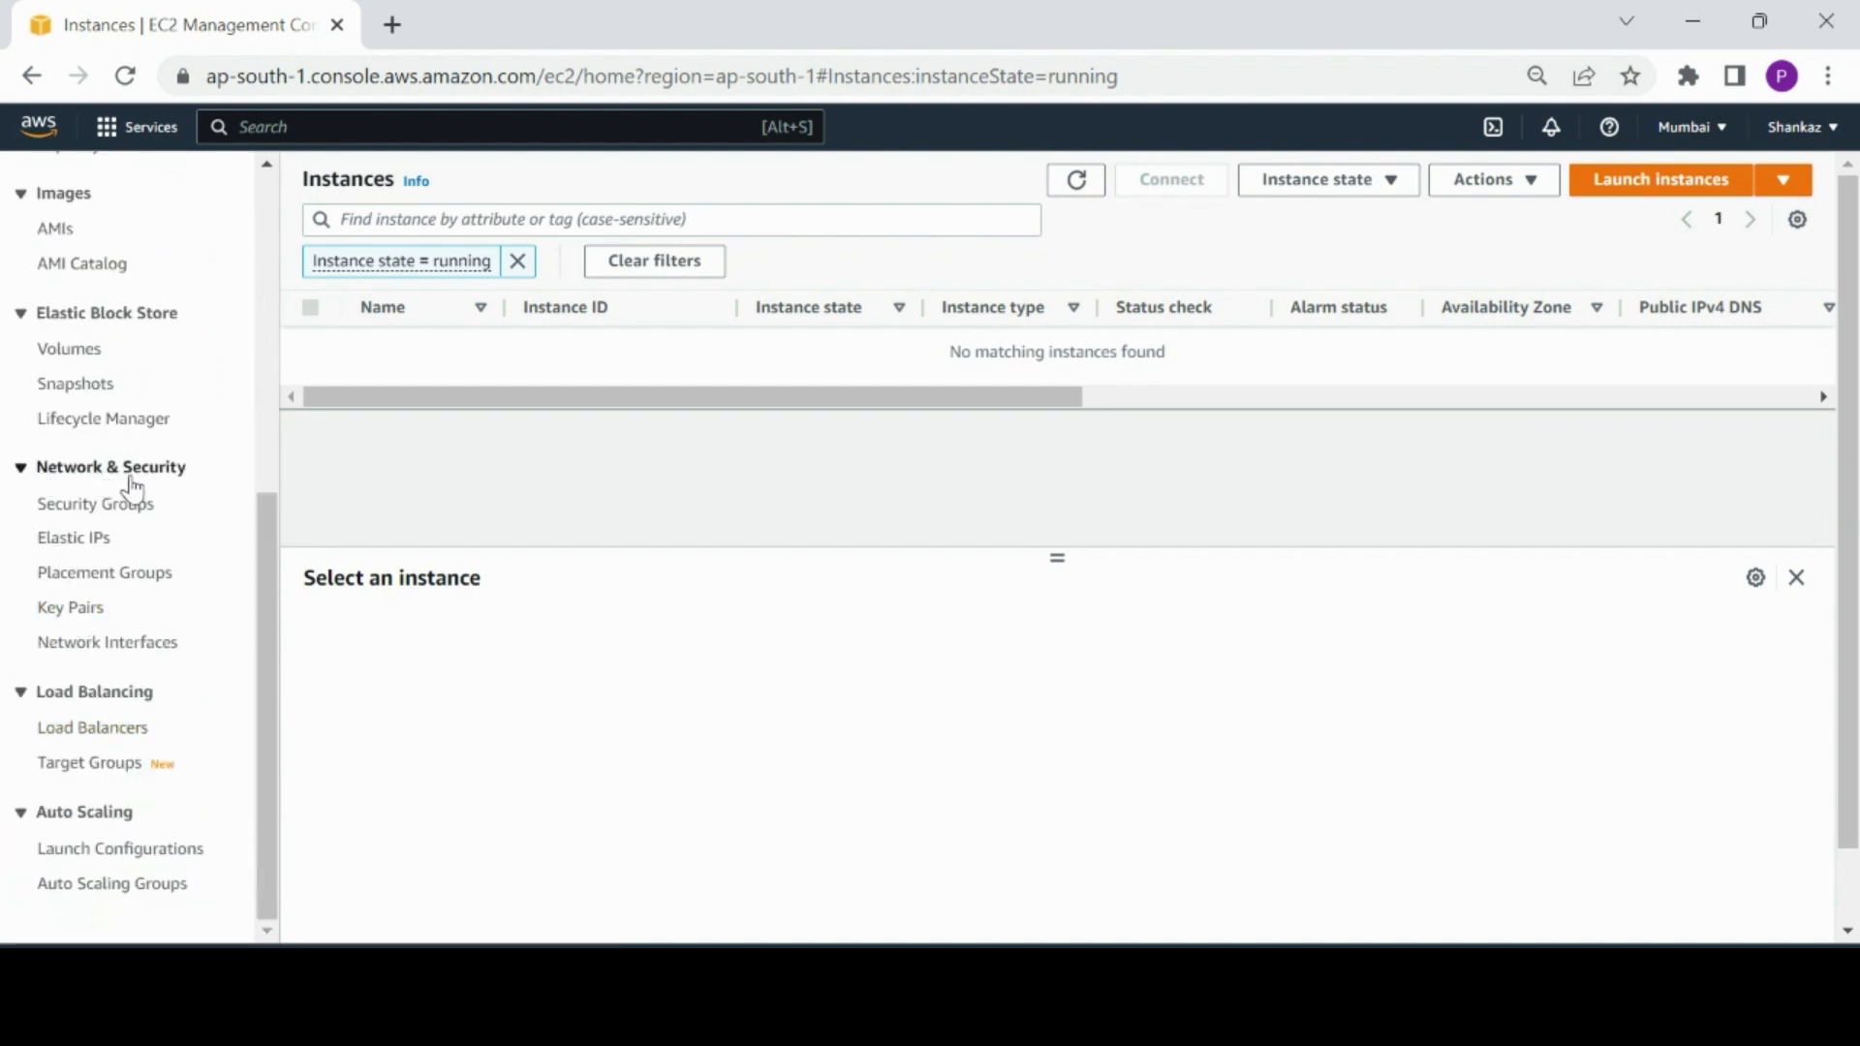
click(71, 612)
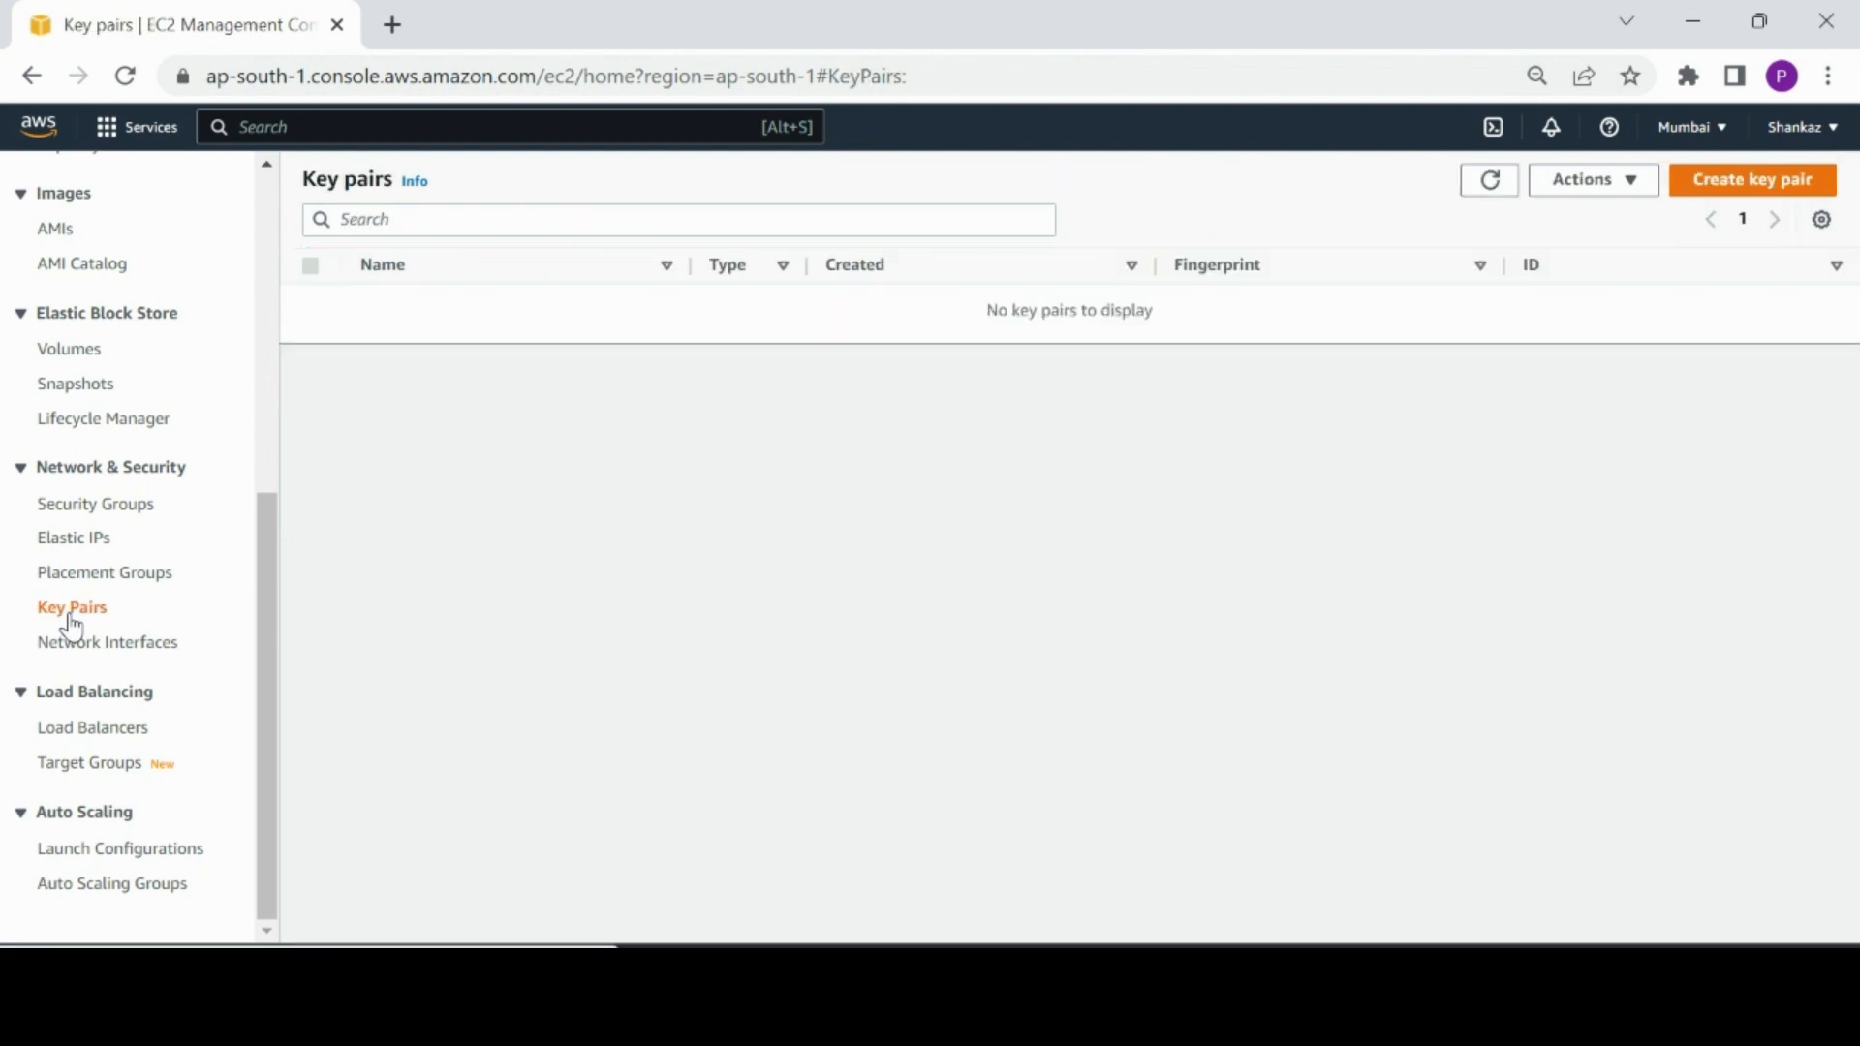
click(1734, 190)
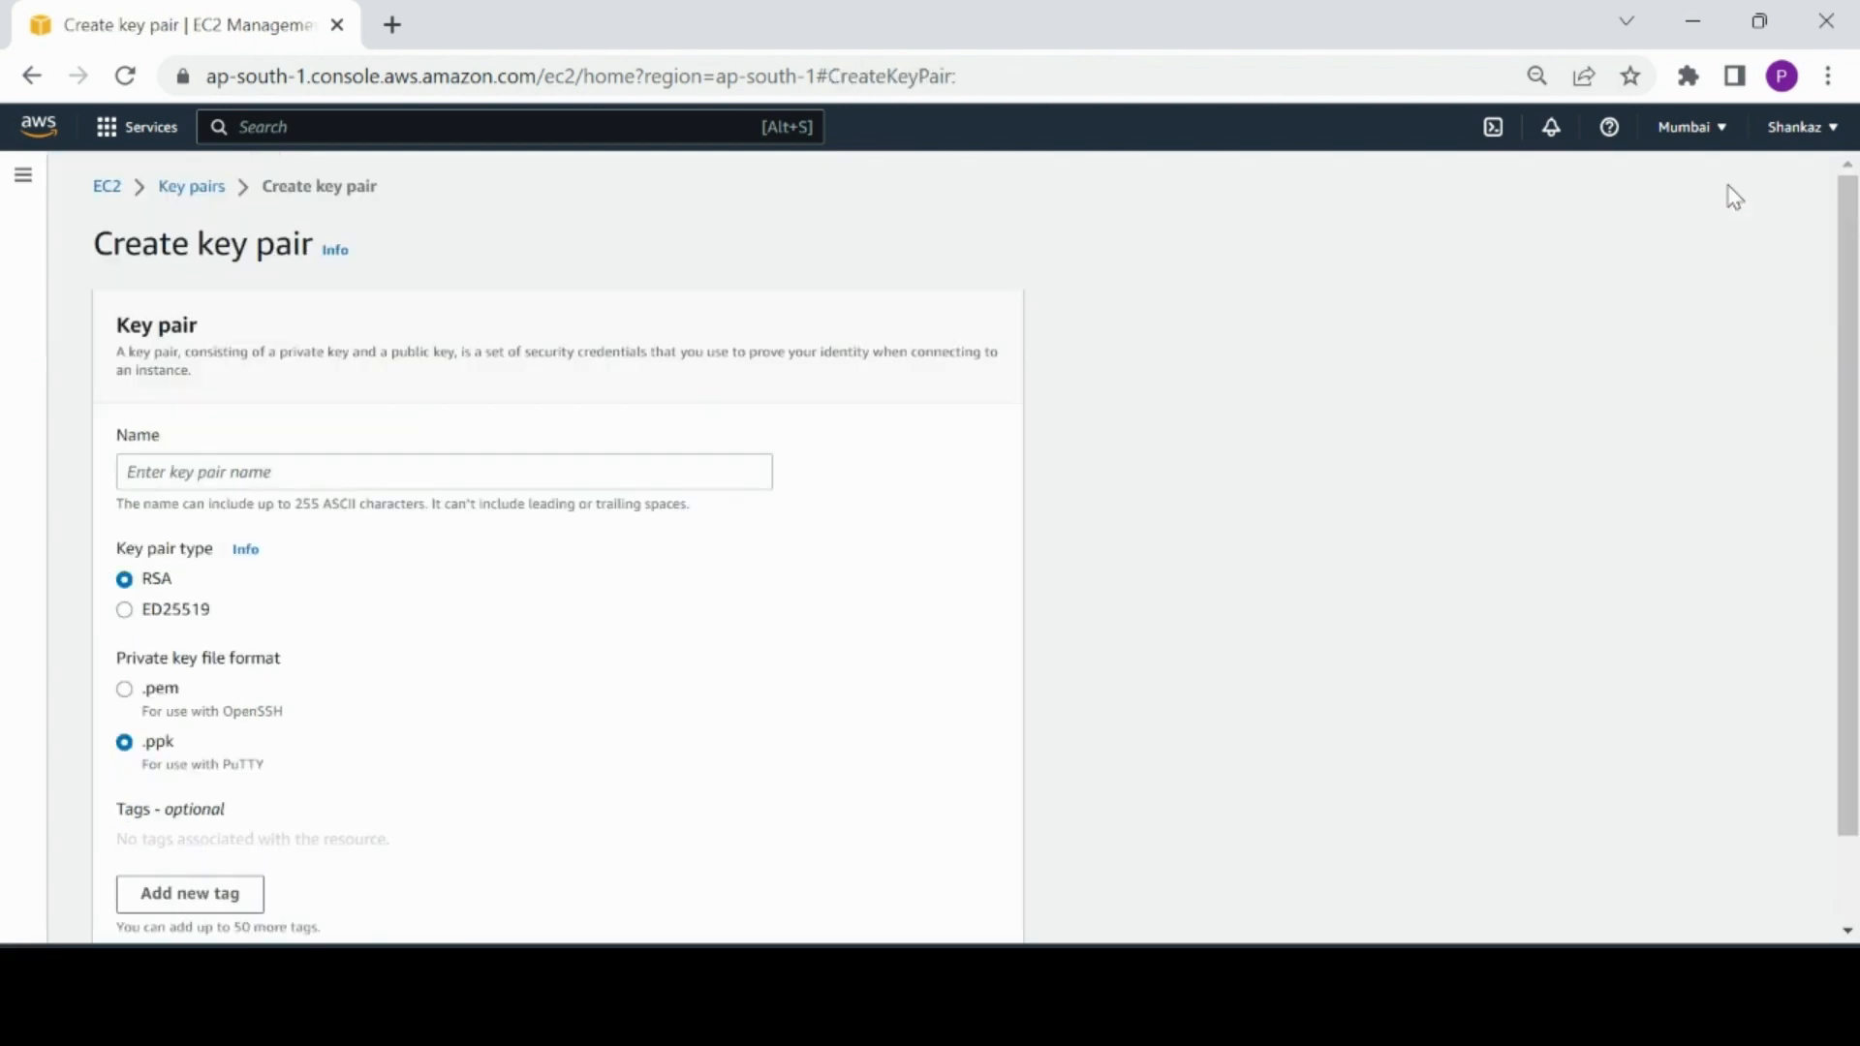
Step: Name the key pair ShankazDemo, choose the .ppk private key format and create it
click(523, 478)
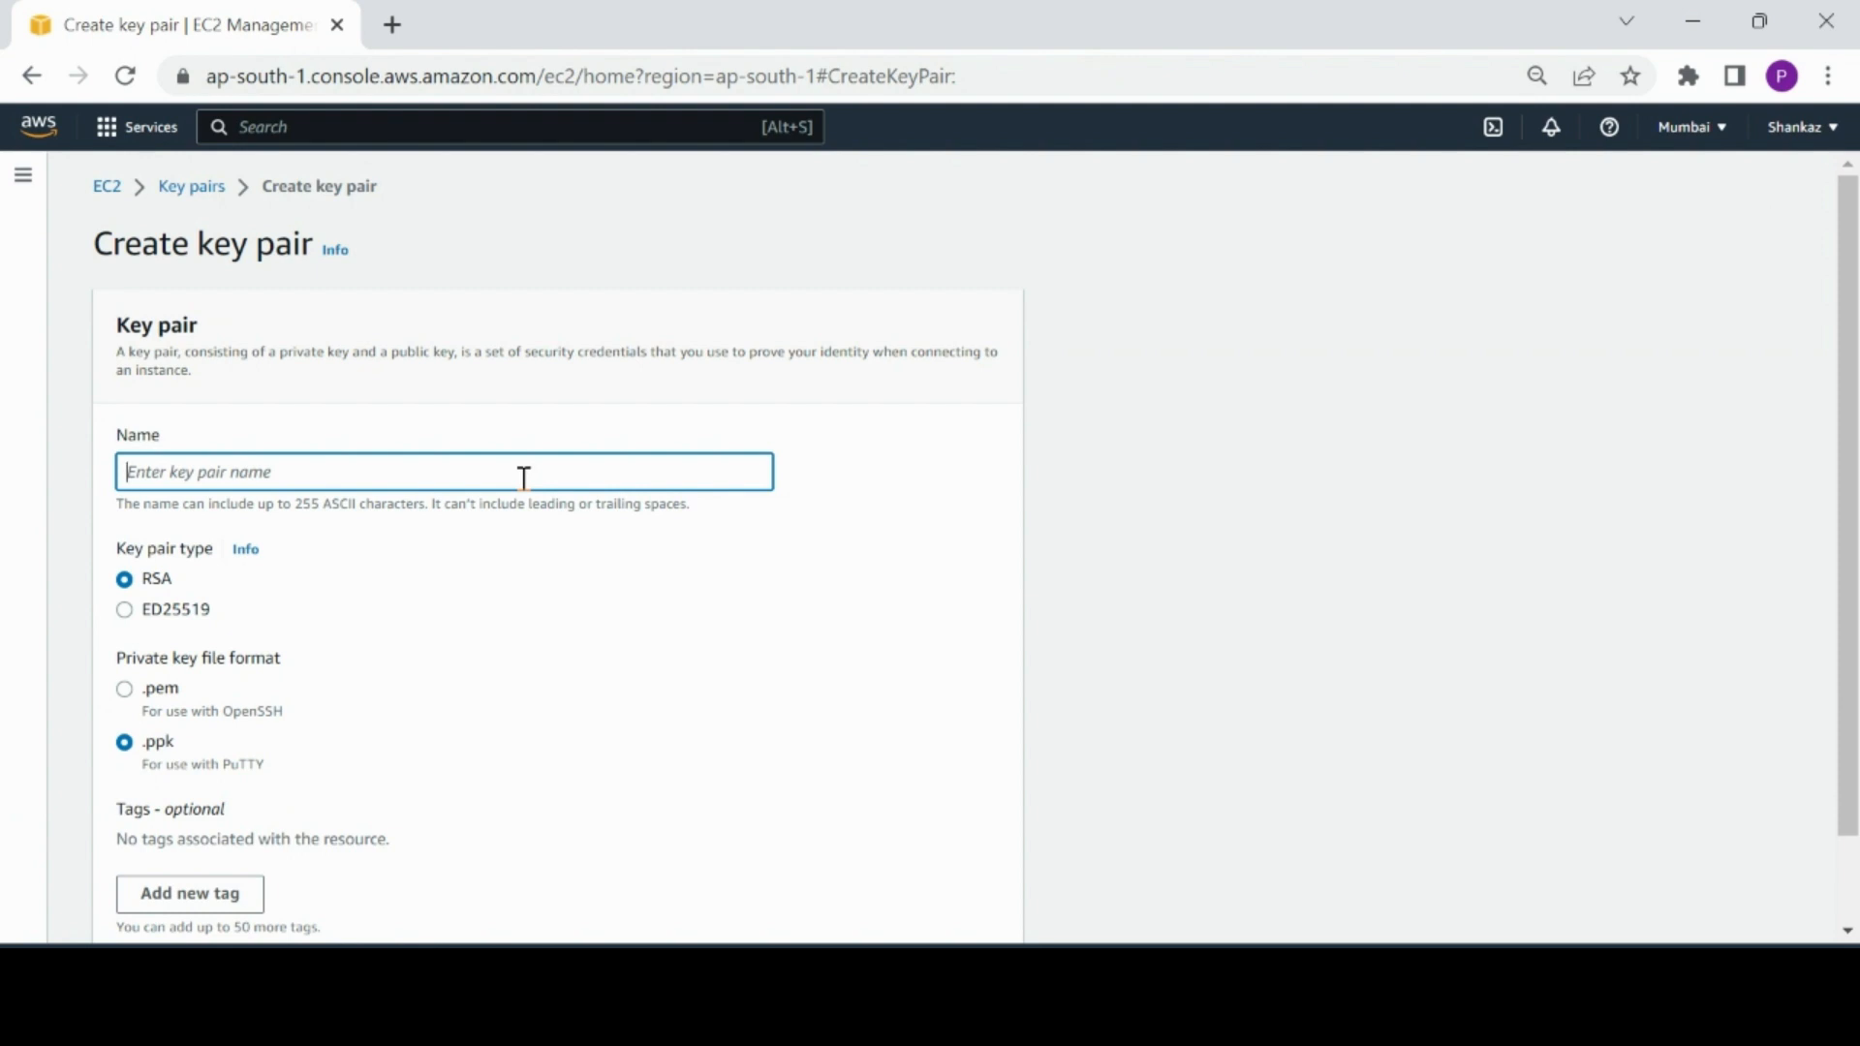
text(ShankazDemo)
drag(1852, 361, 1852, 446)
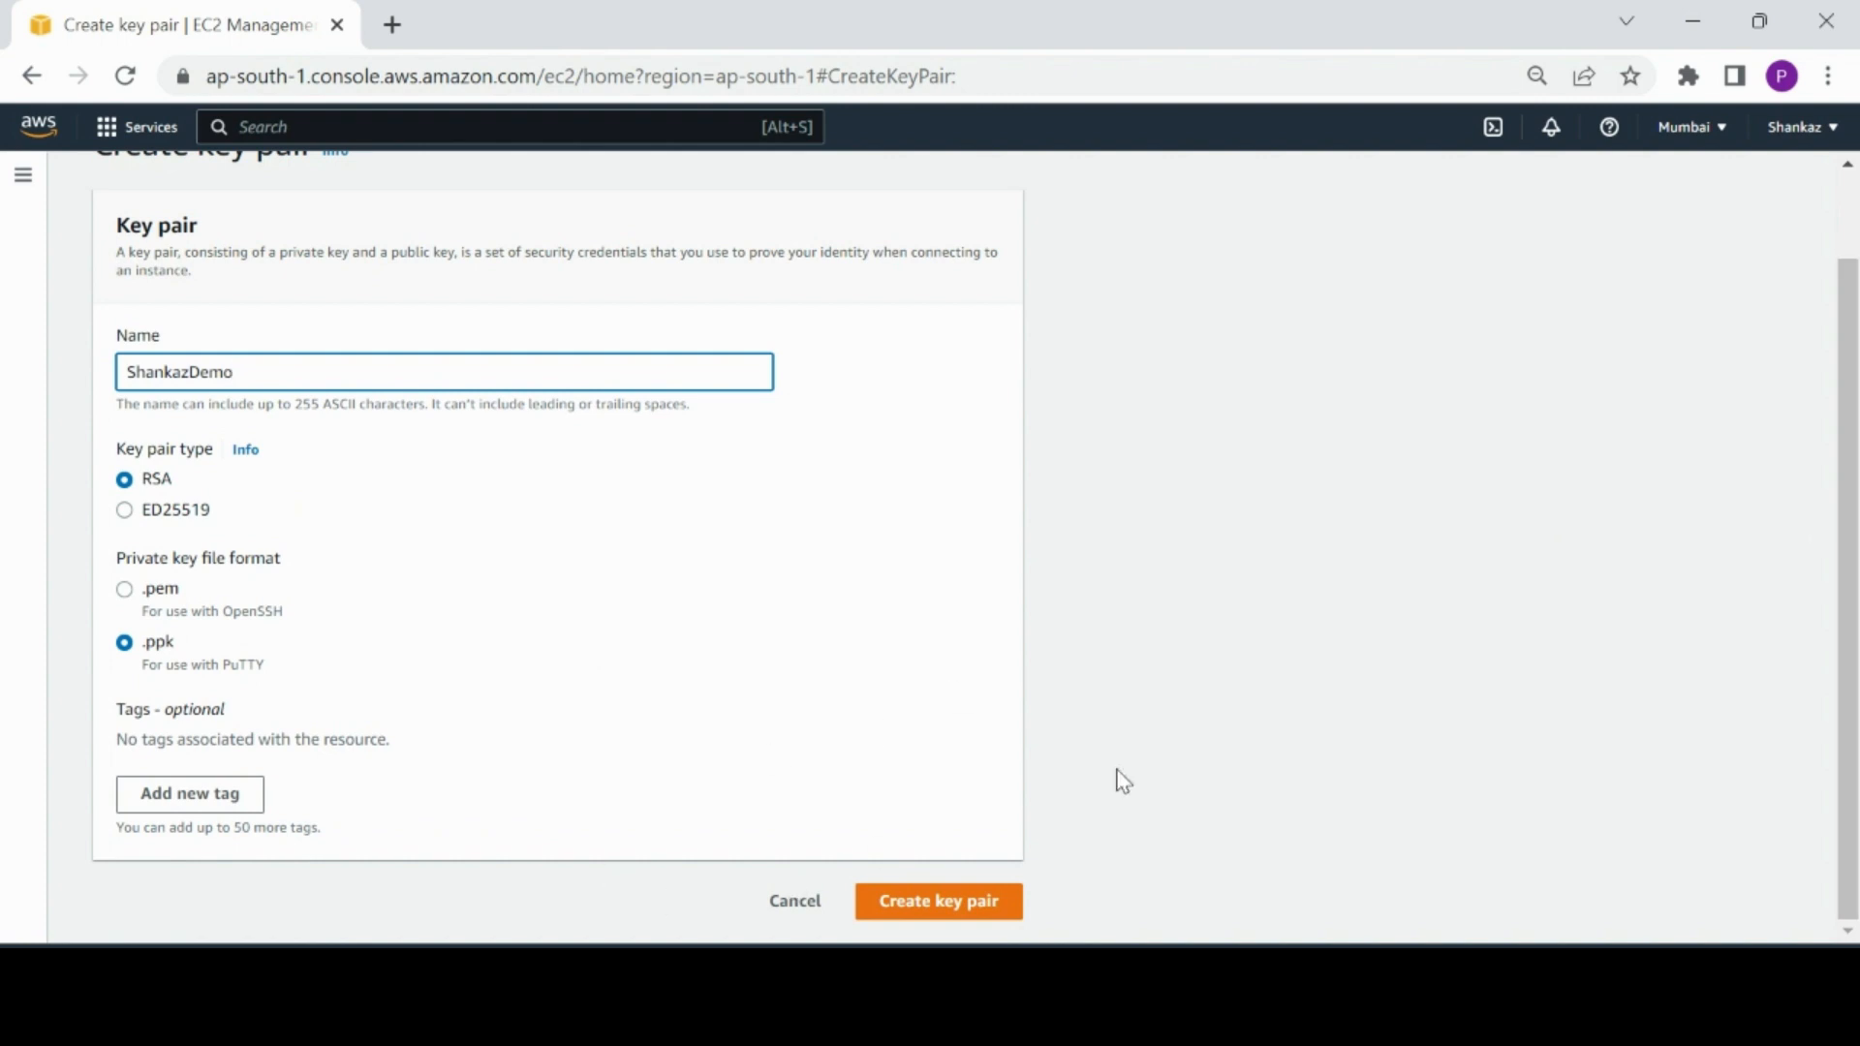
click(125, 591)
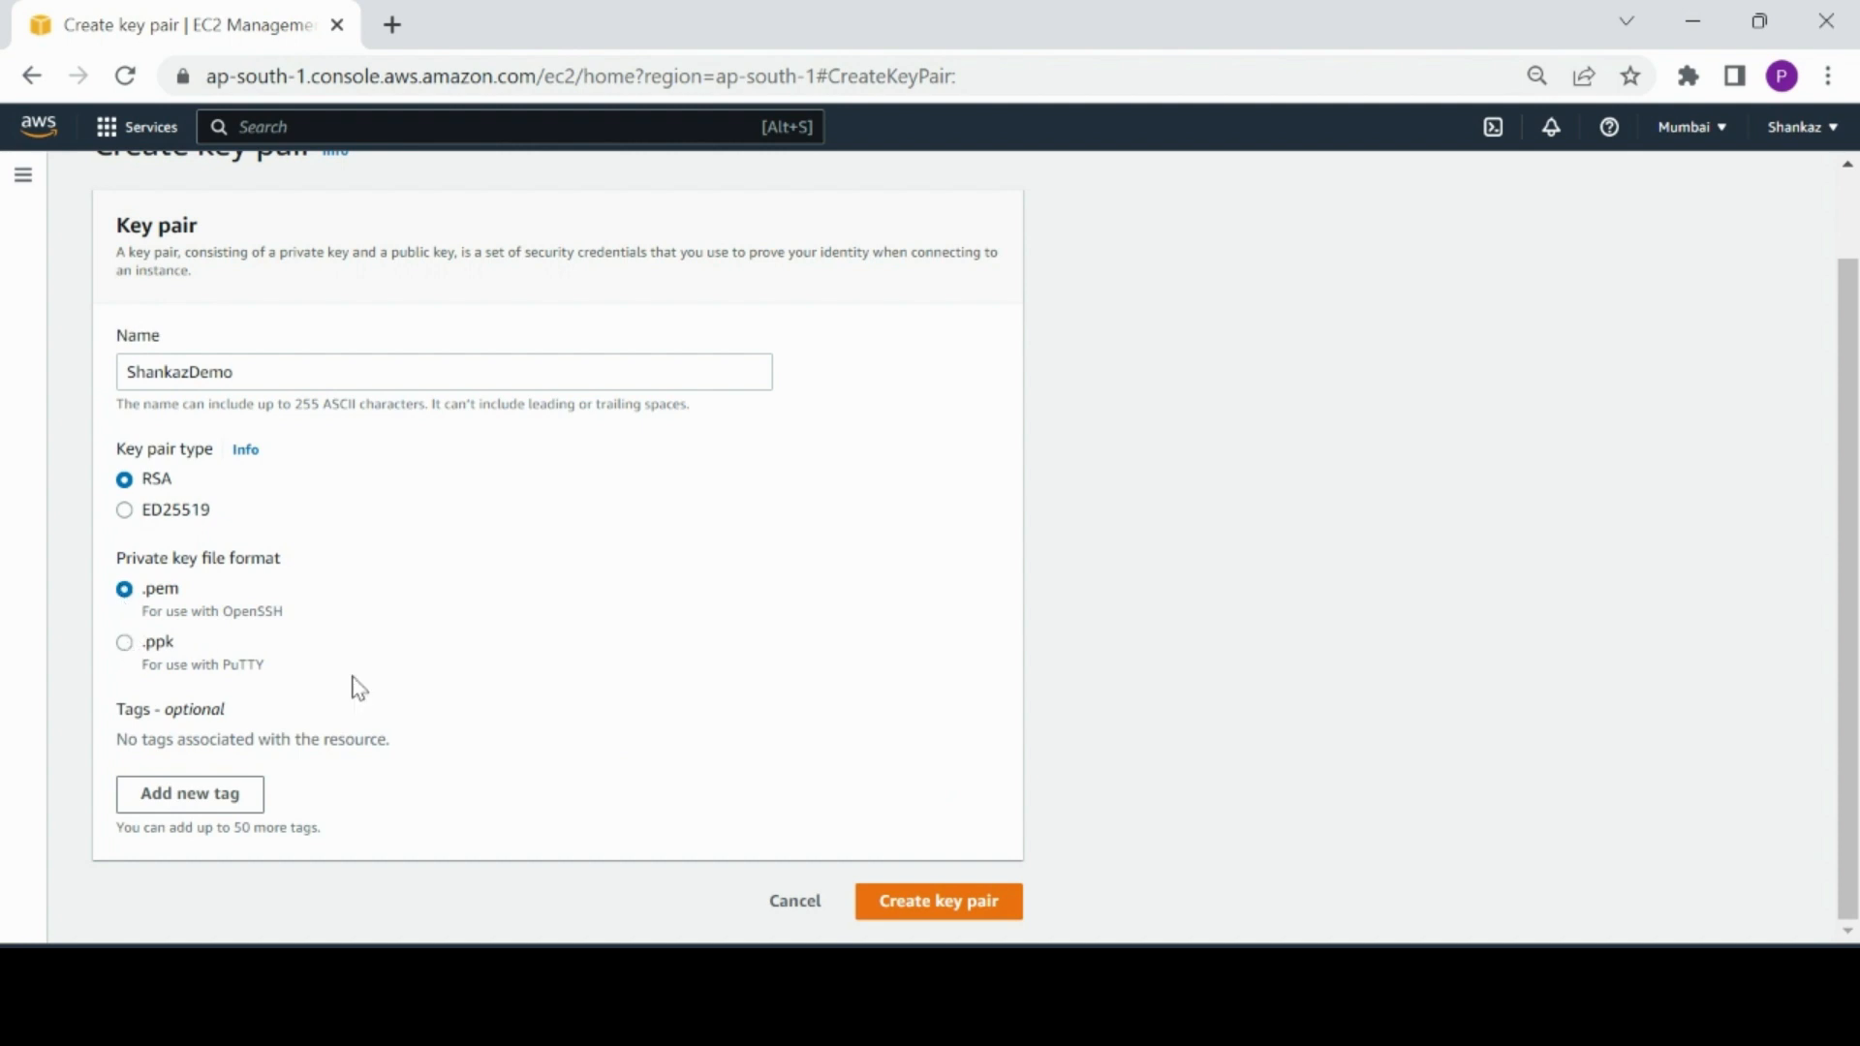
click(125, 648)
click(930, 904)
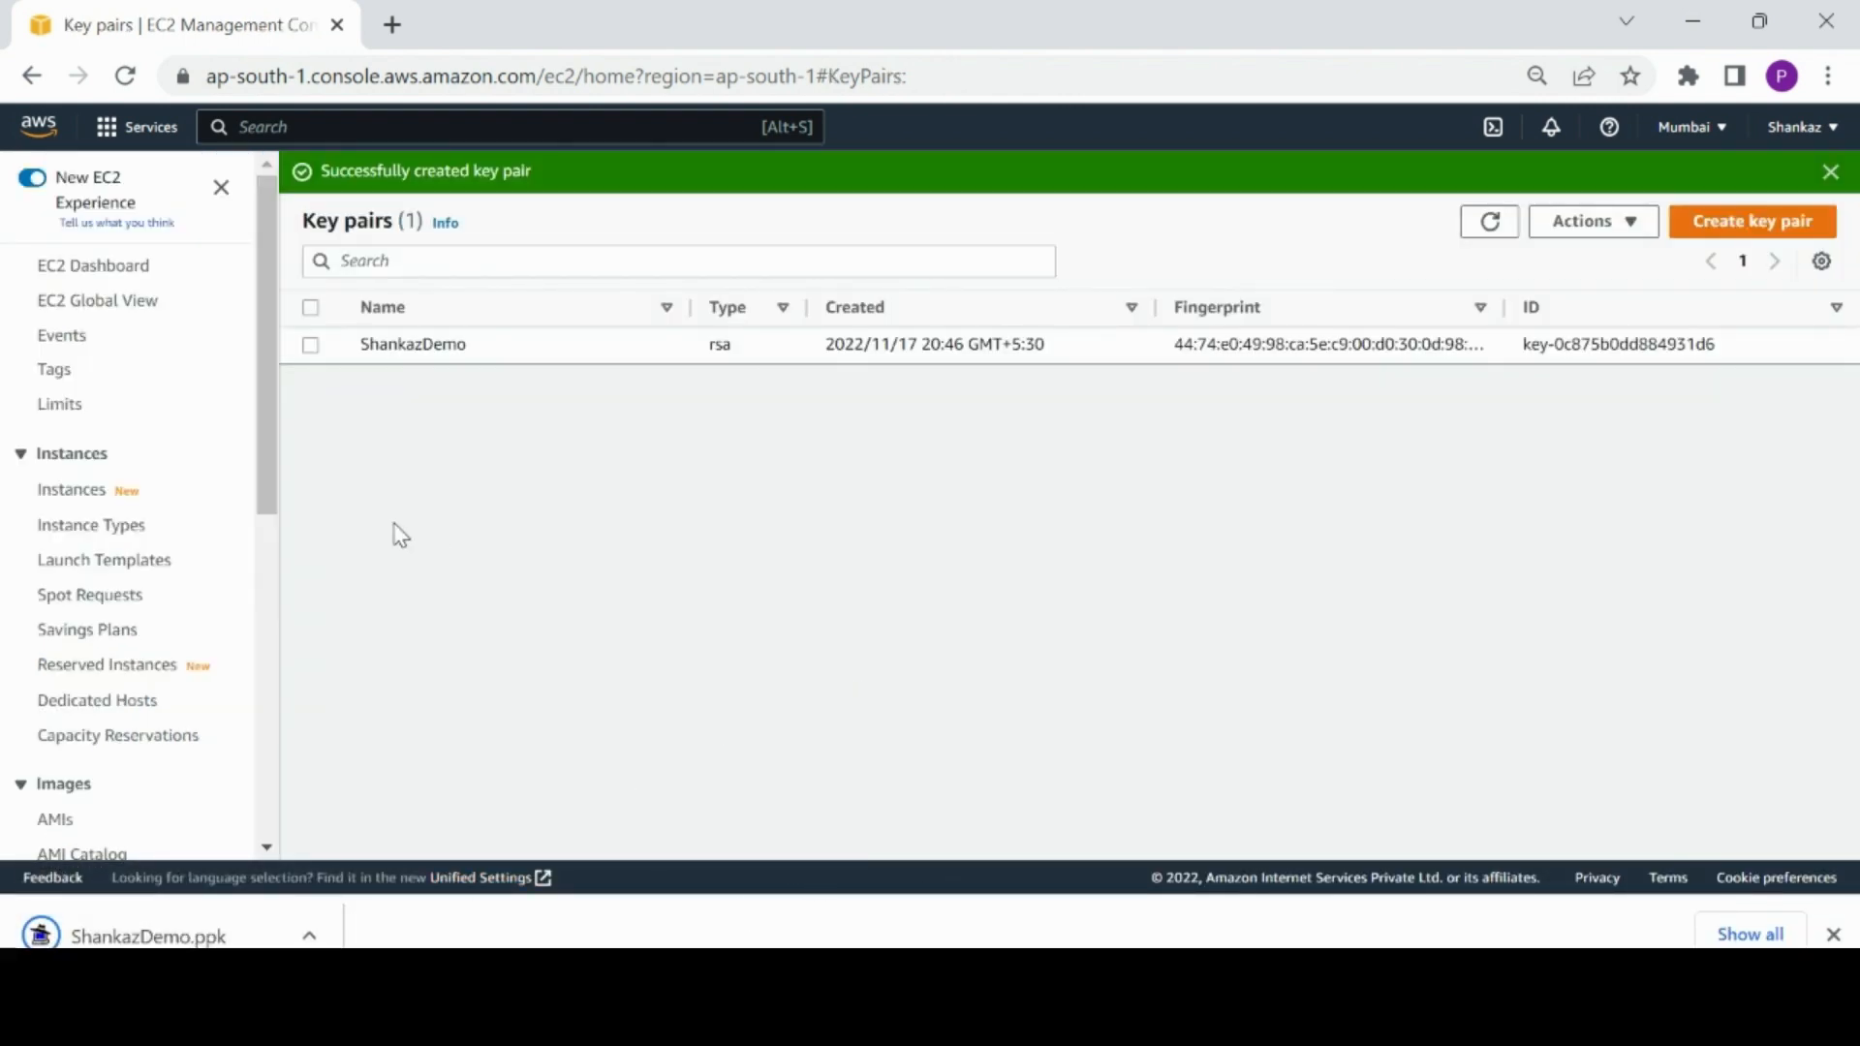
Step: Return to the instances list, start launching a new instance and name it ShankazforDemo
click(94, 494)
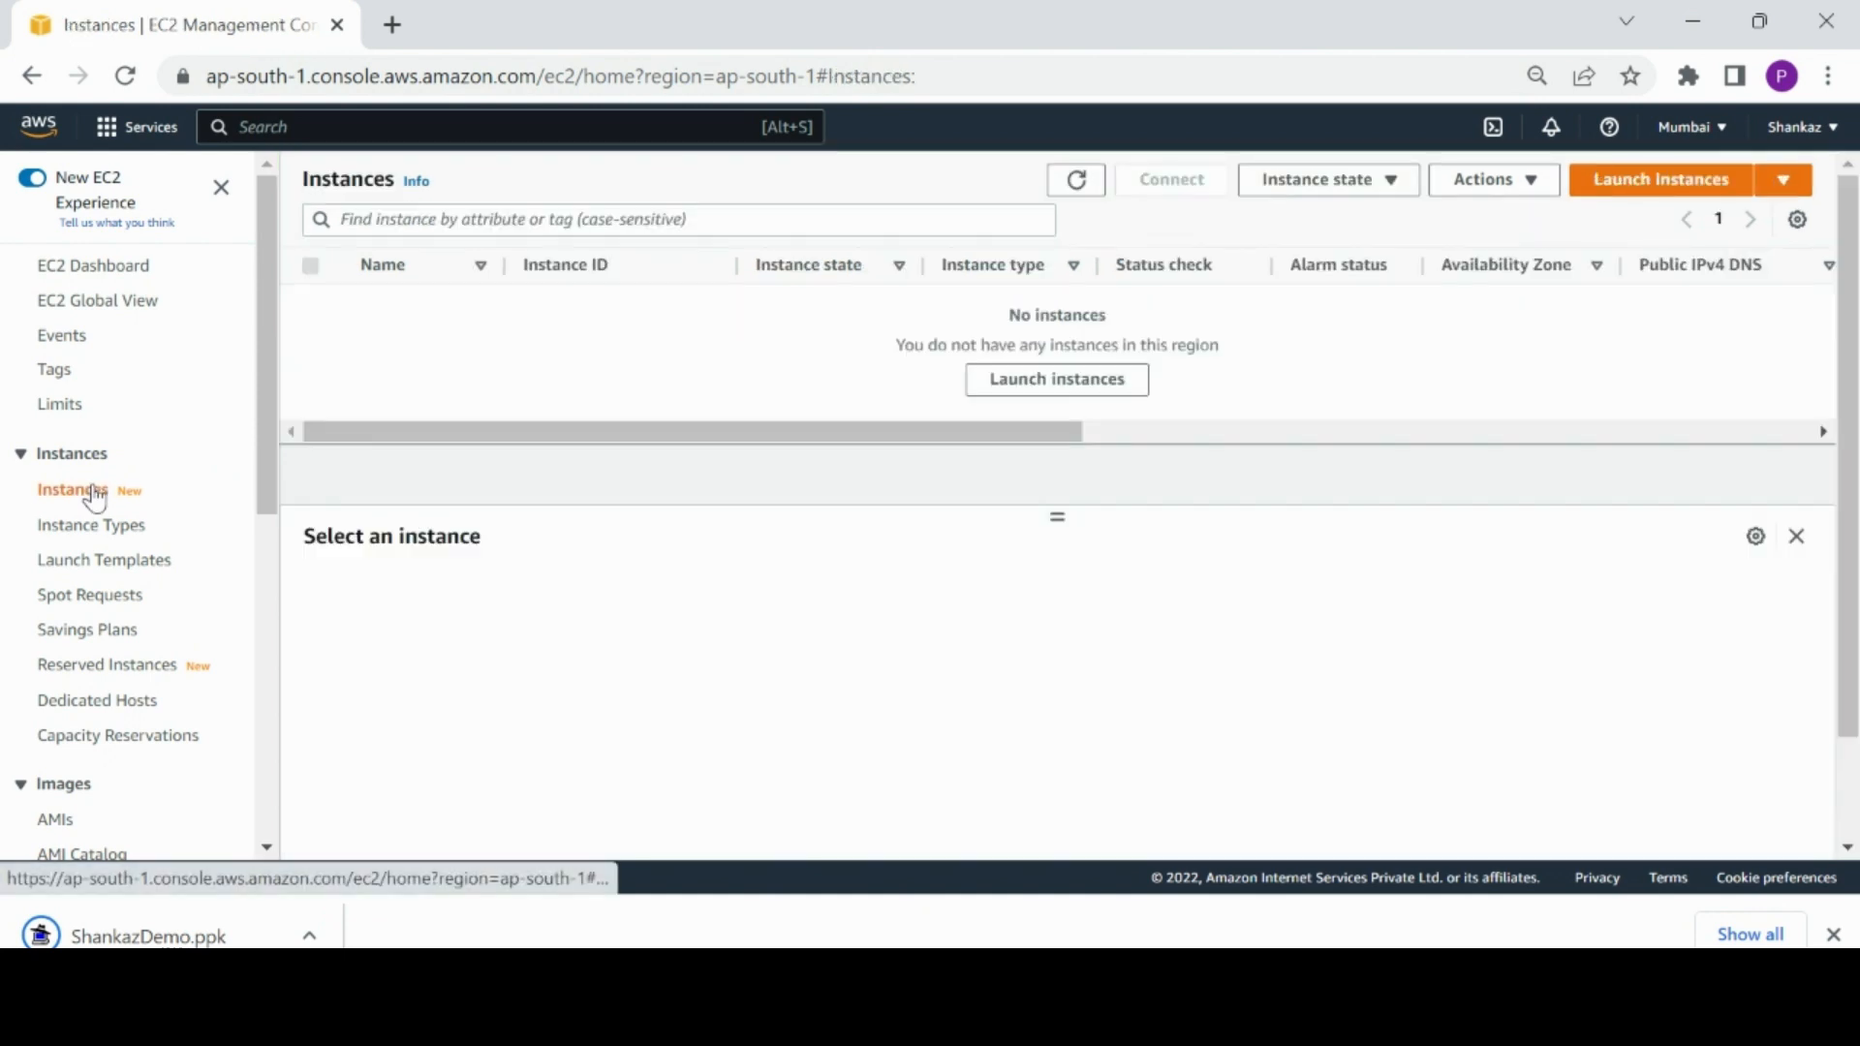
click(1358, 184)
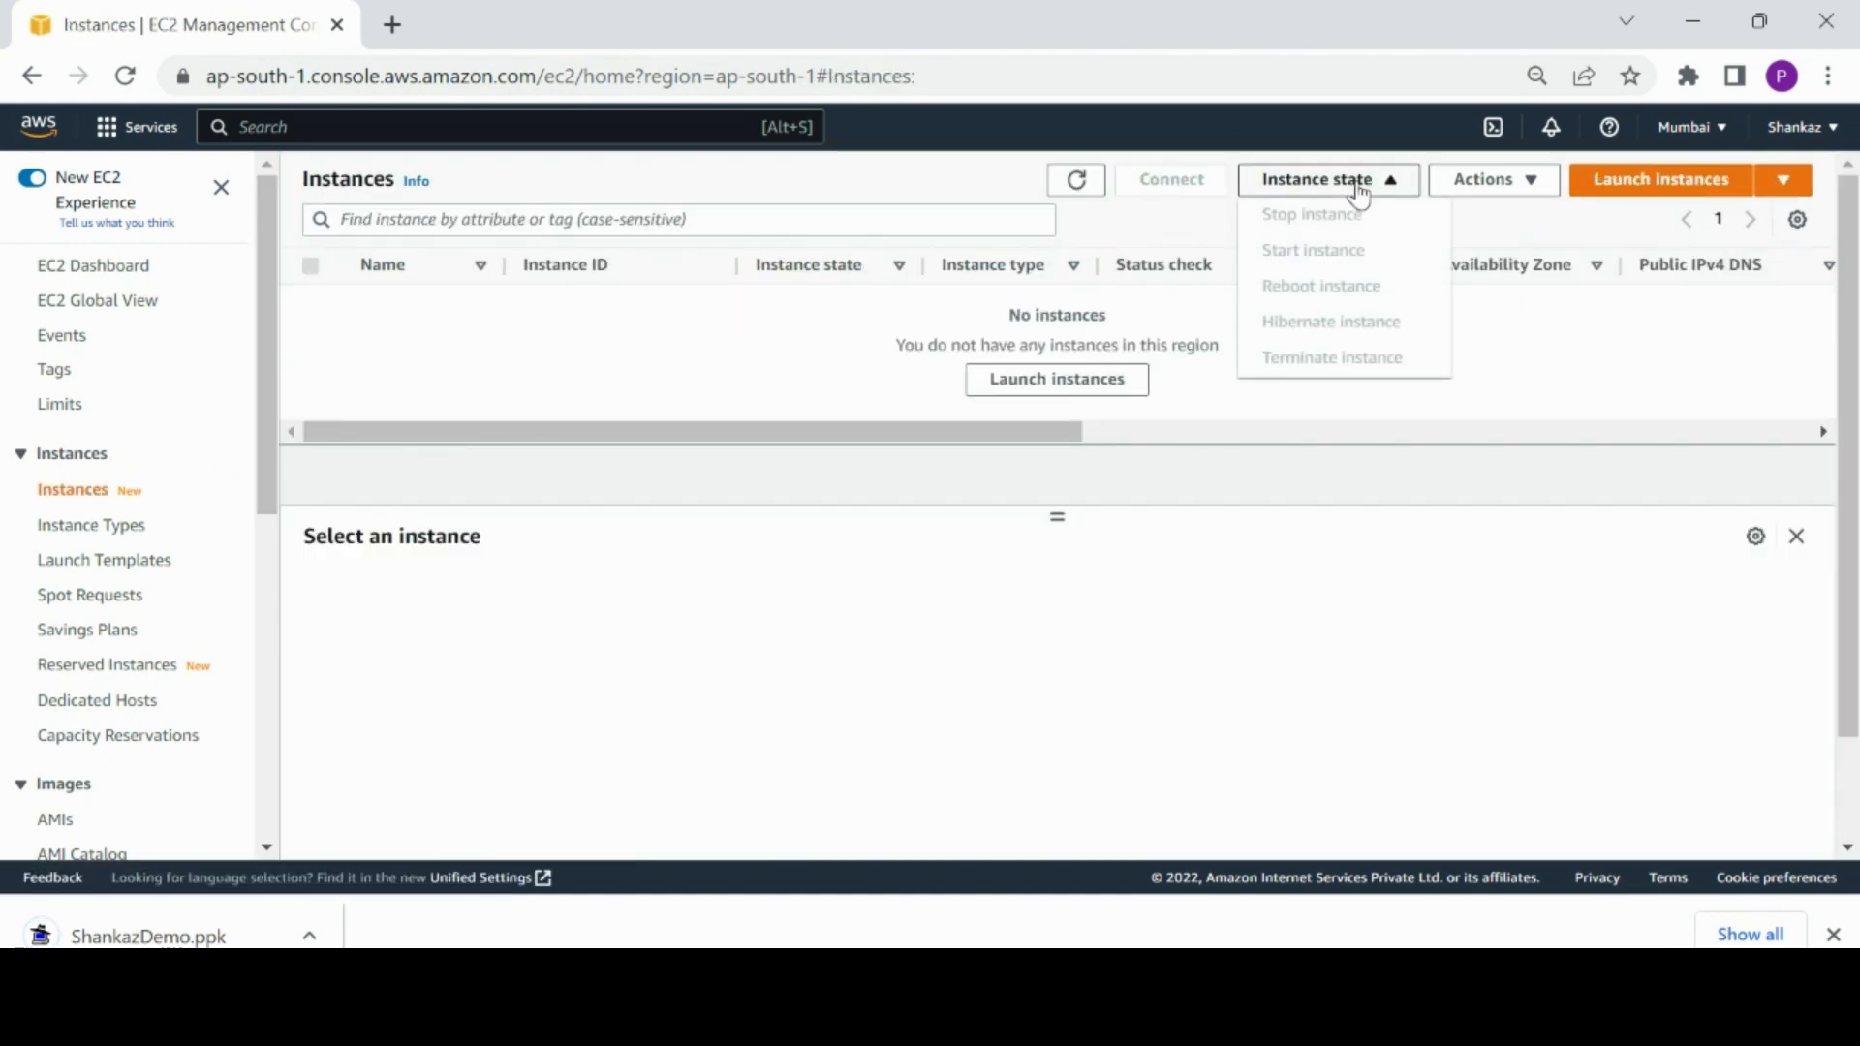
click(1647, 179)
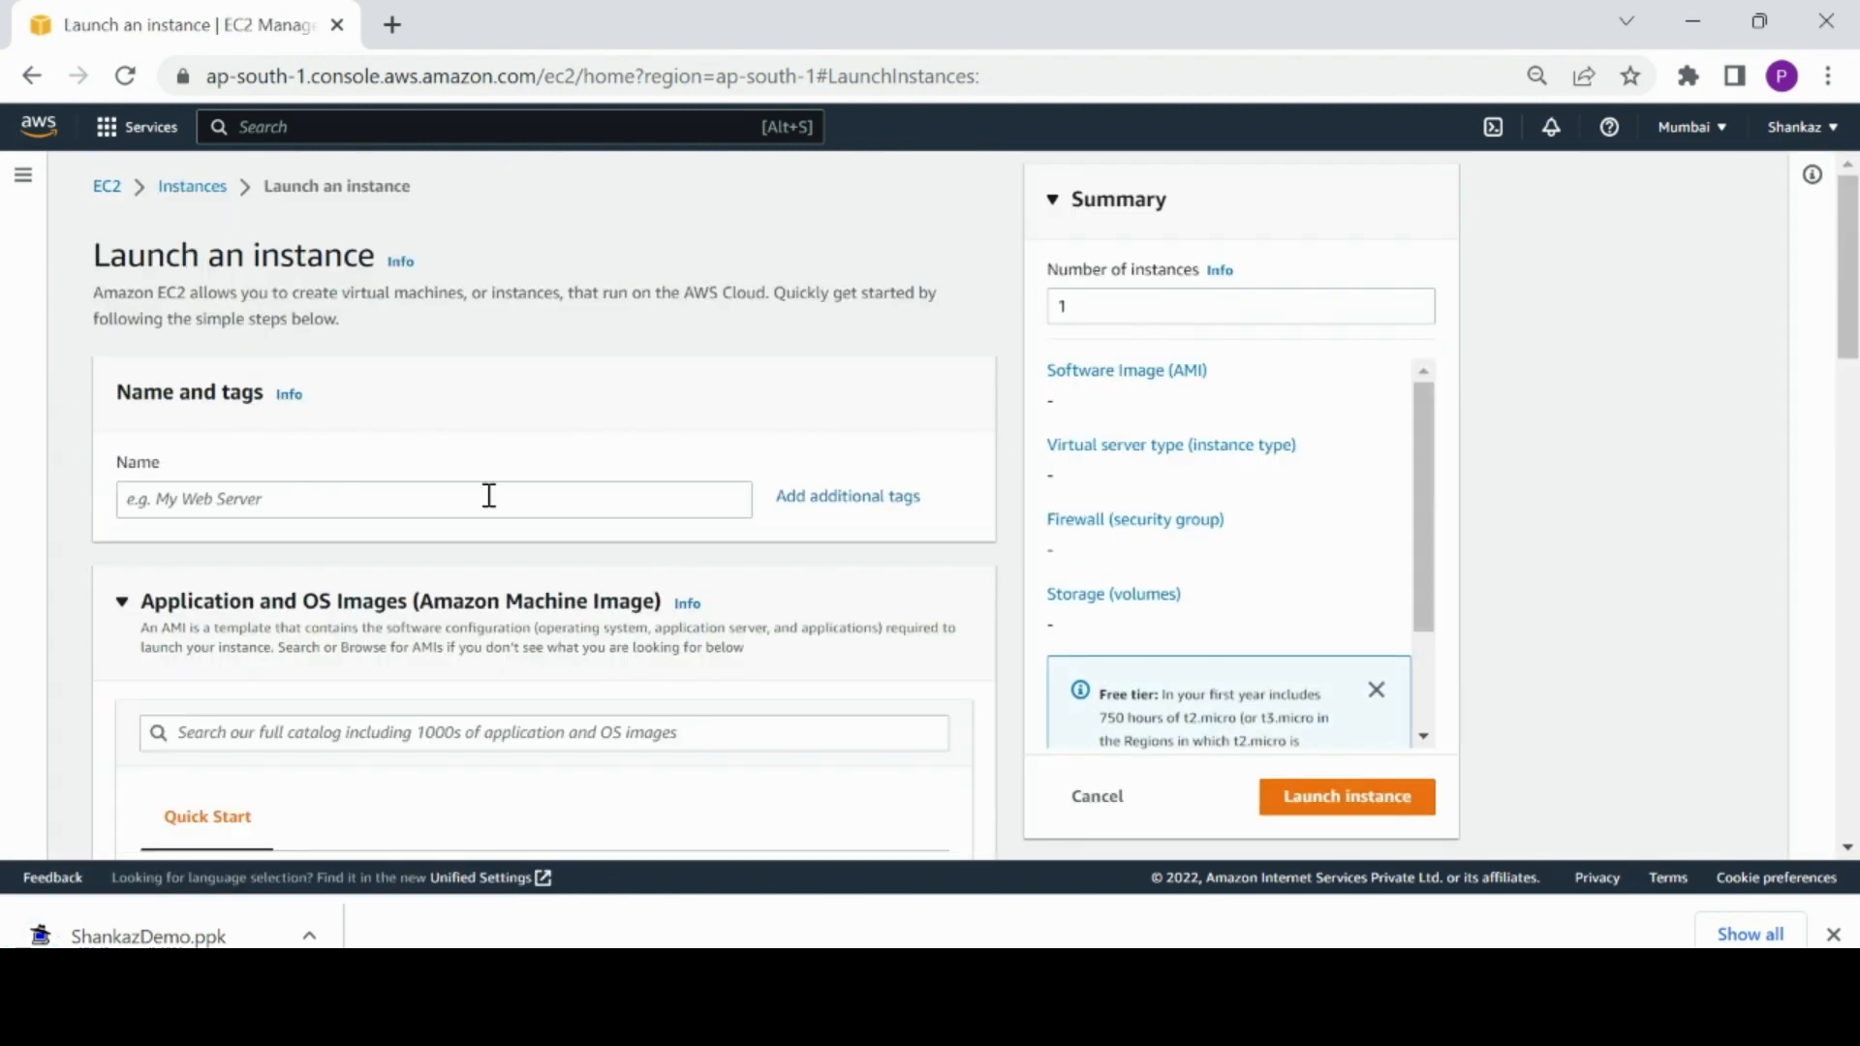
click(463, 499)
text(Shankaz)
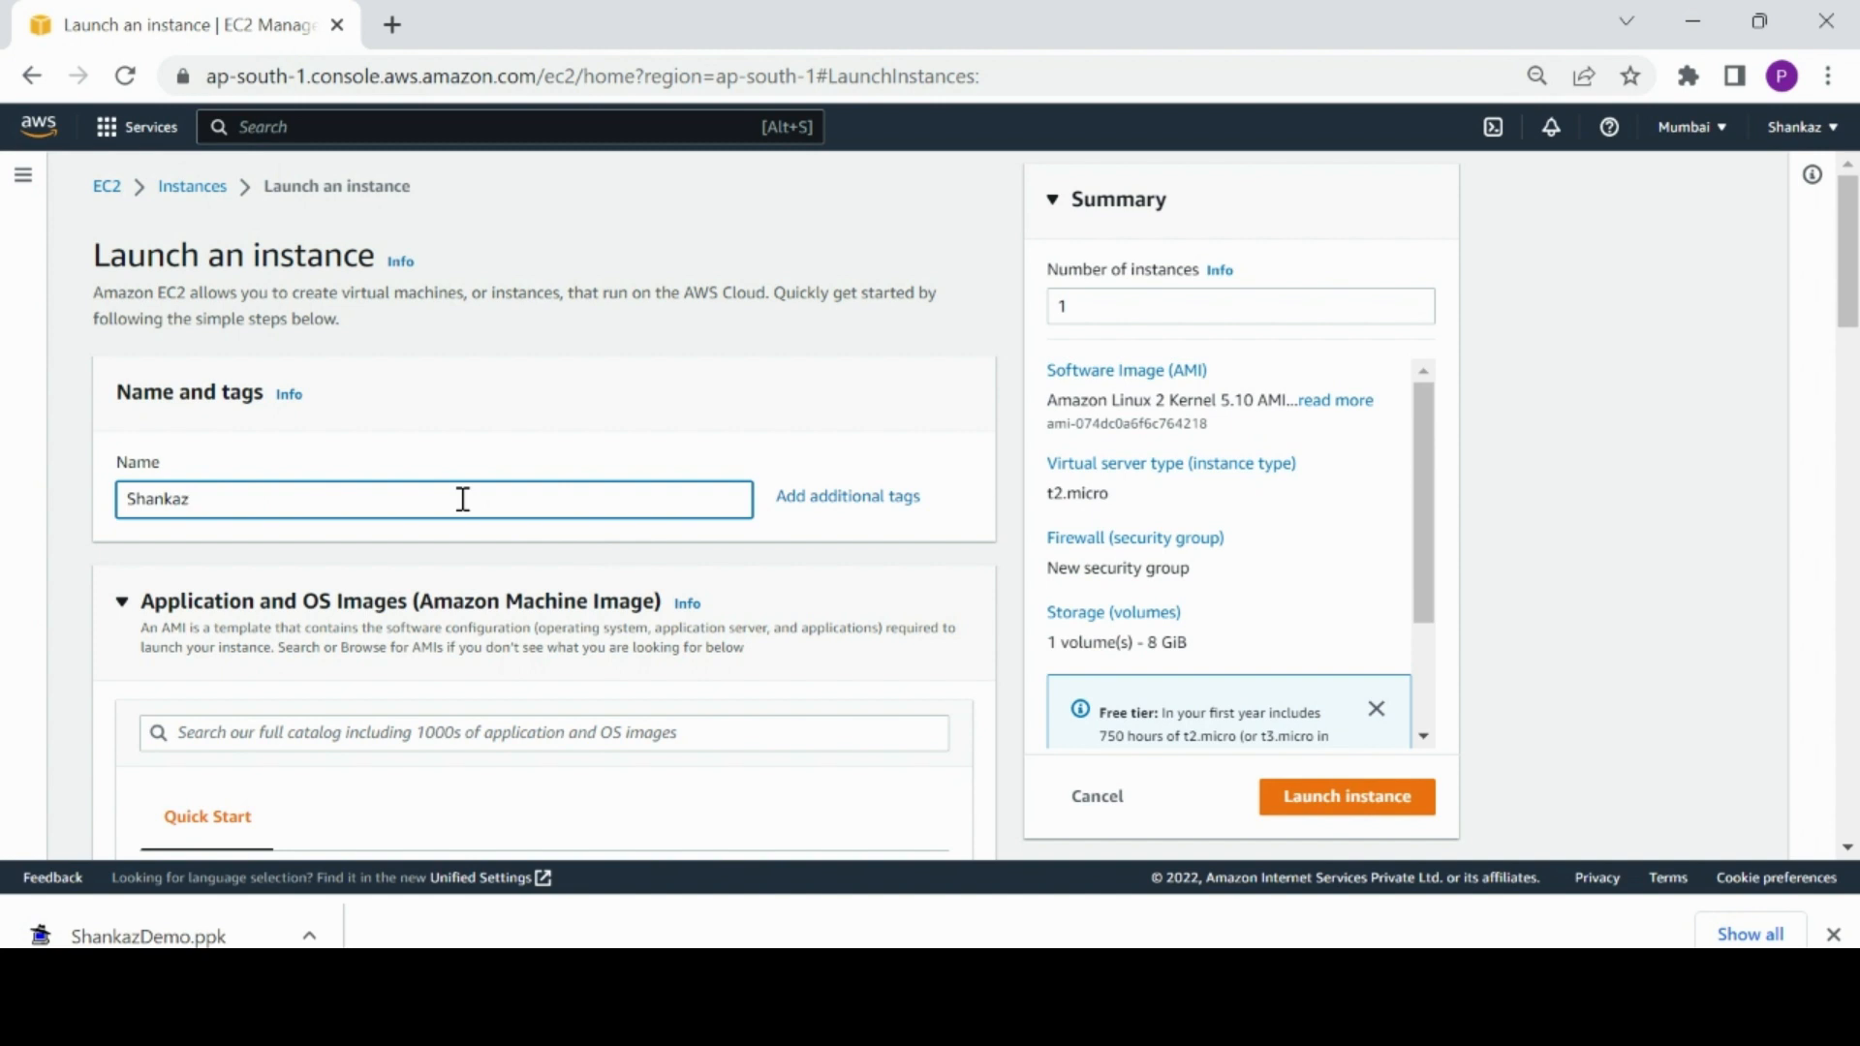
text(forDemo)
Step: Review the Amazon Linux image and browse the available instance types, keeping t2.micro
drag(1854, 283, 1855, 379)
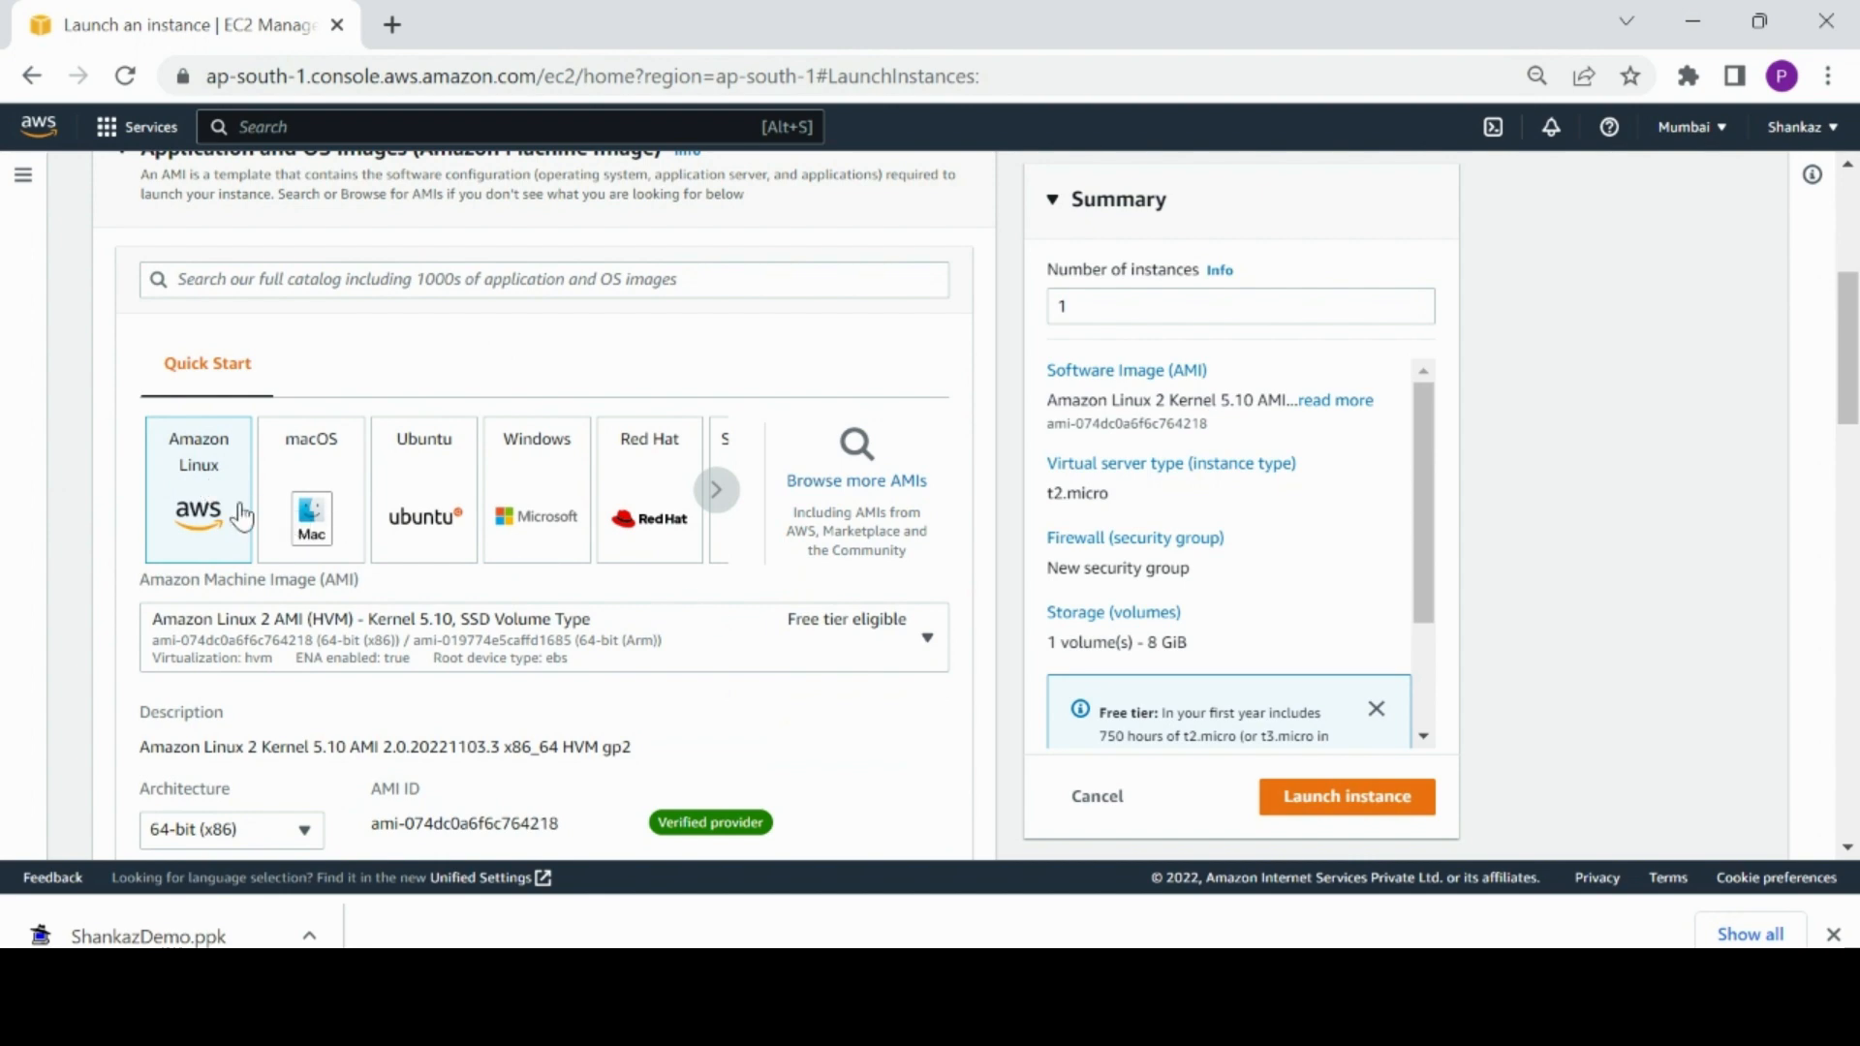
drag(1852, 359, 1854, 512)
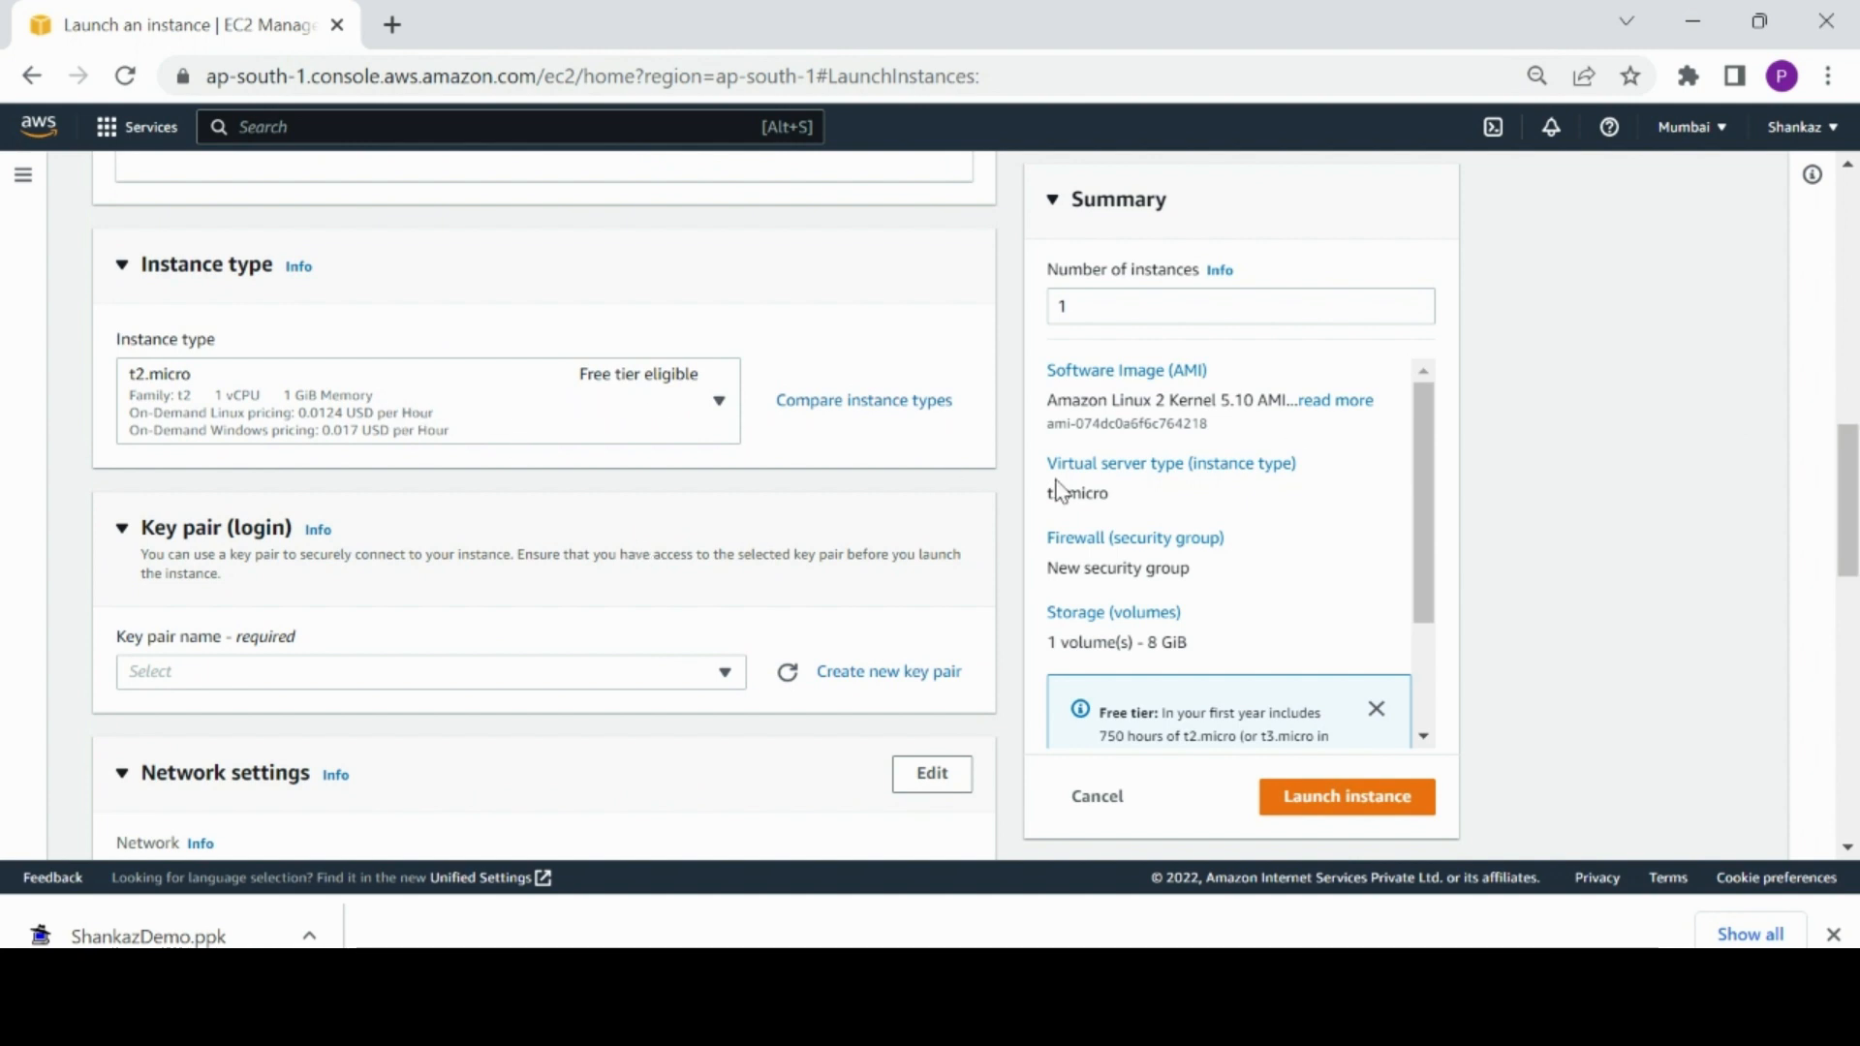
drag(1852, 455, 1851, 457)
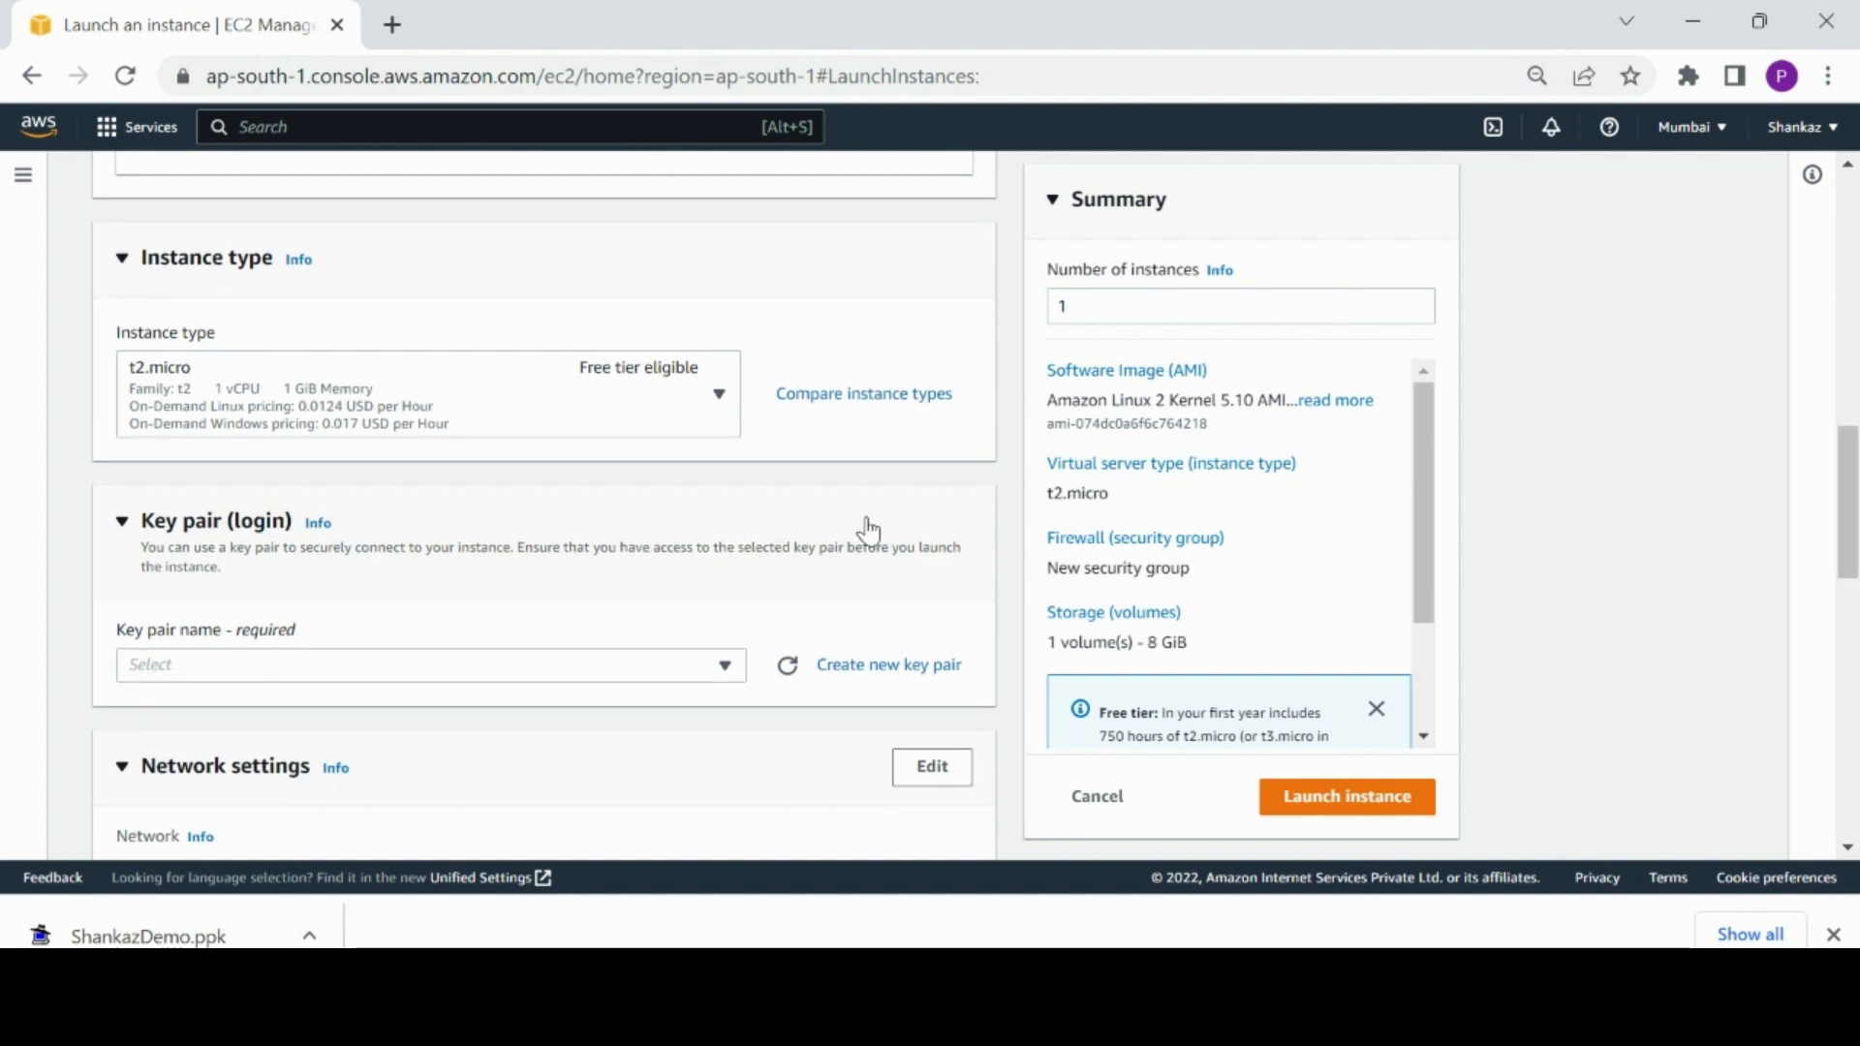
click(722, 423)
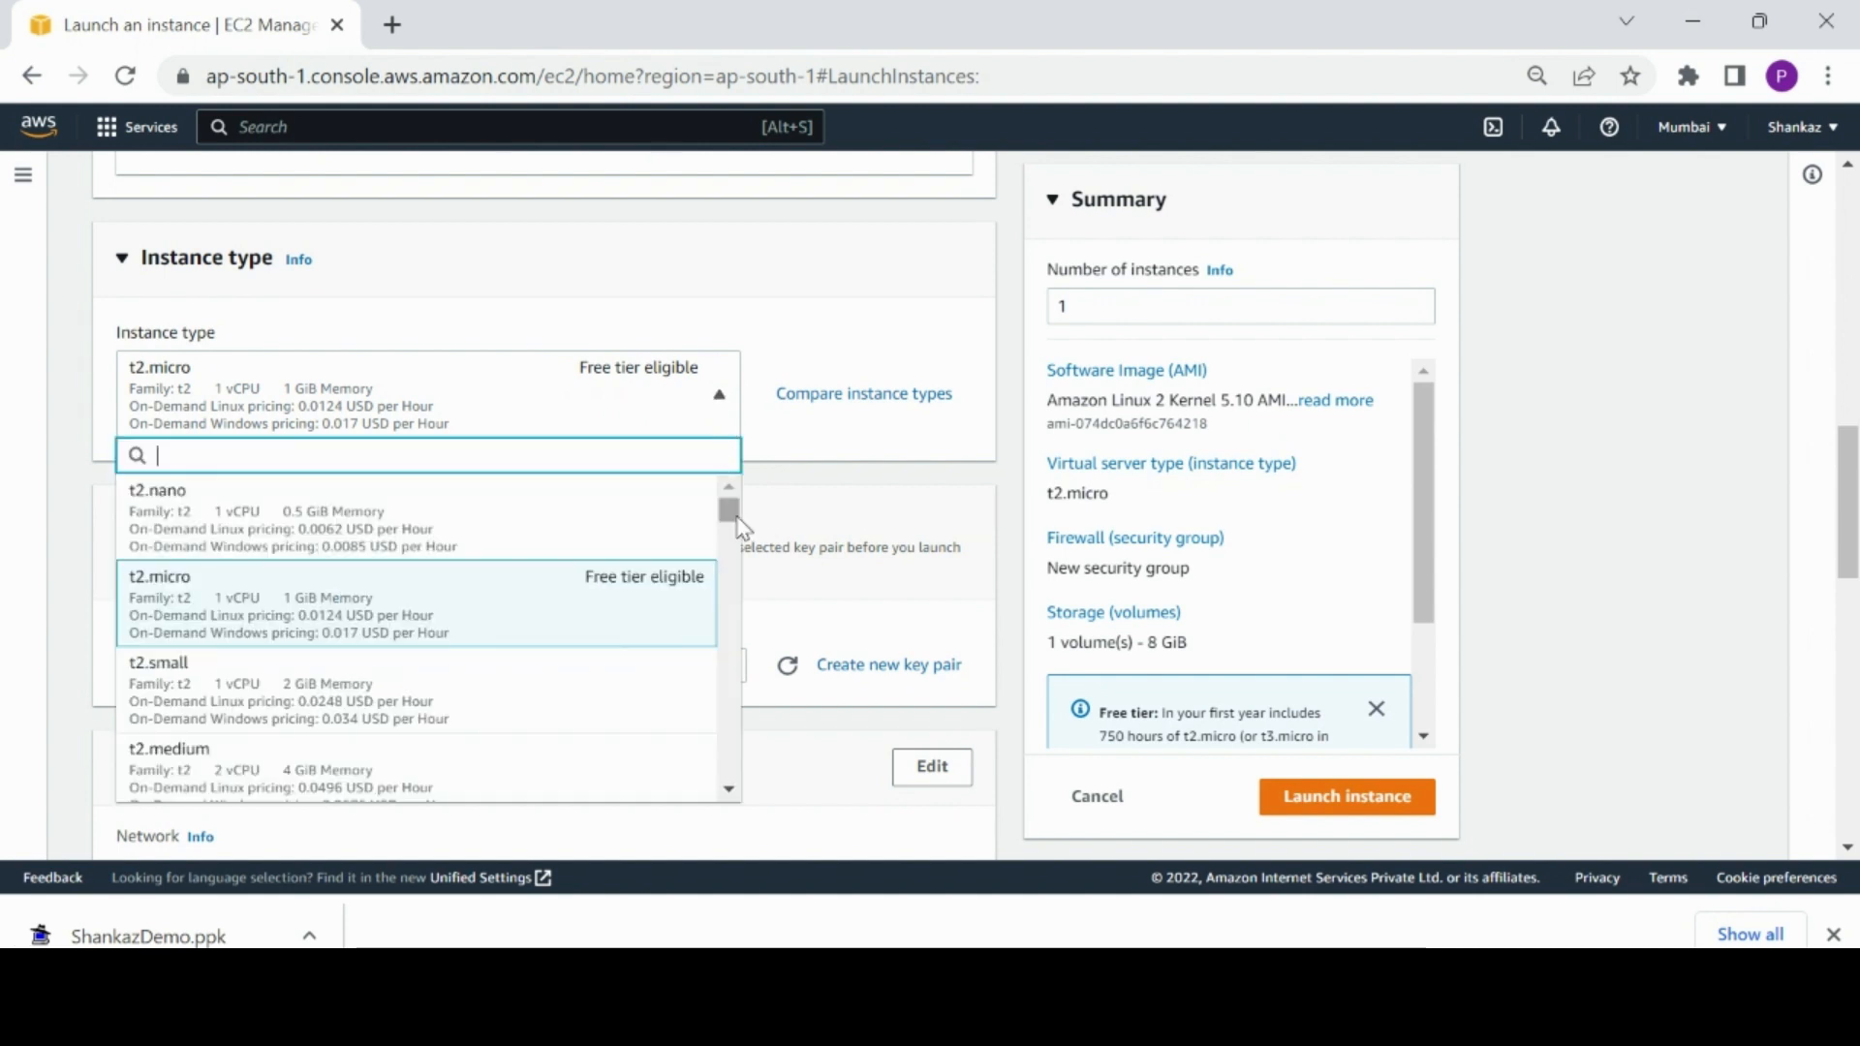
drag(736, 527, 743, 634)
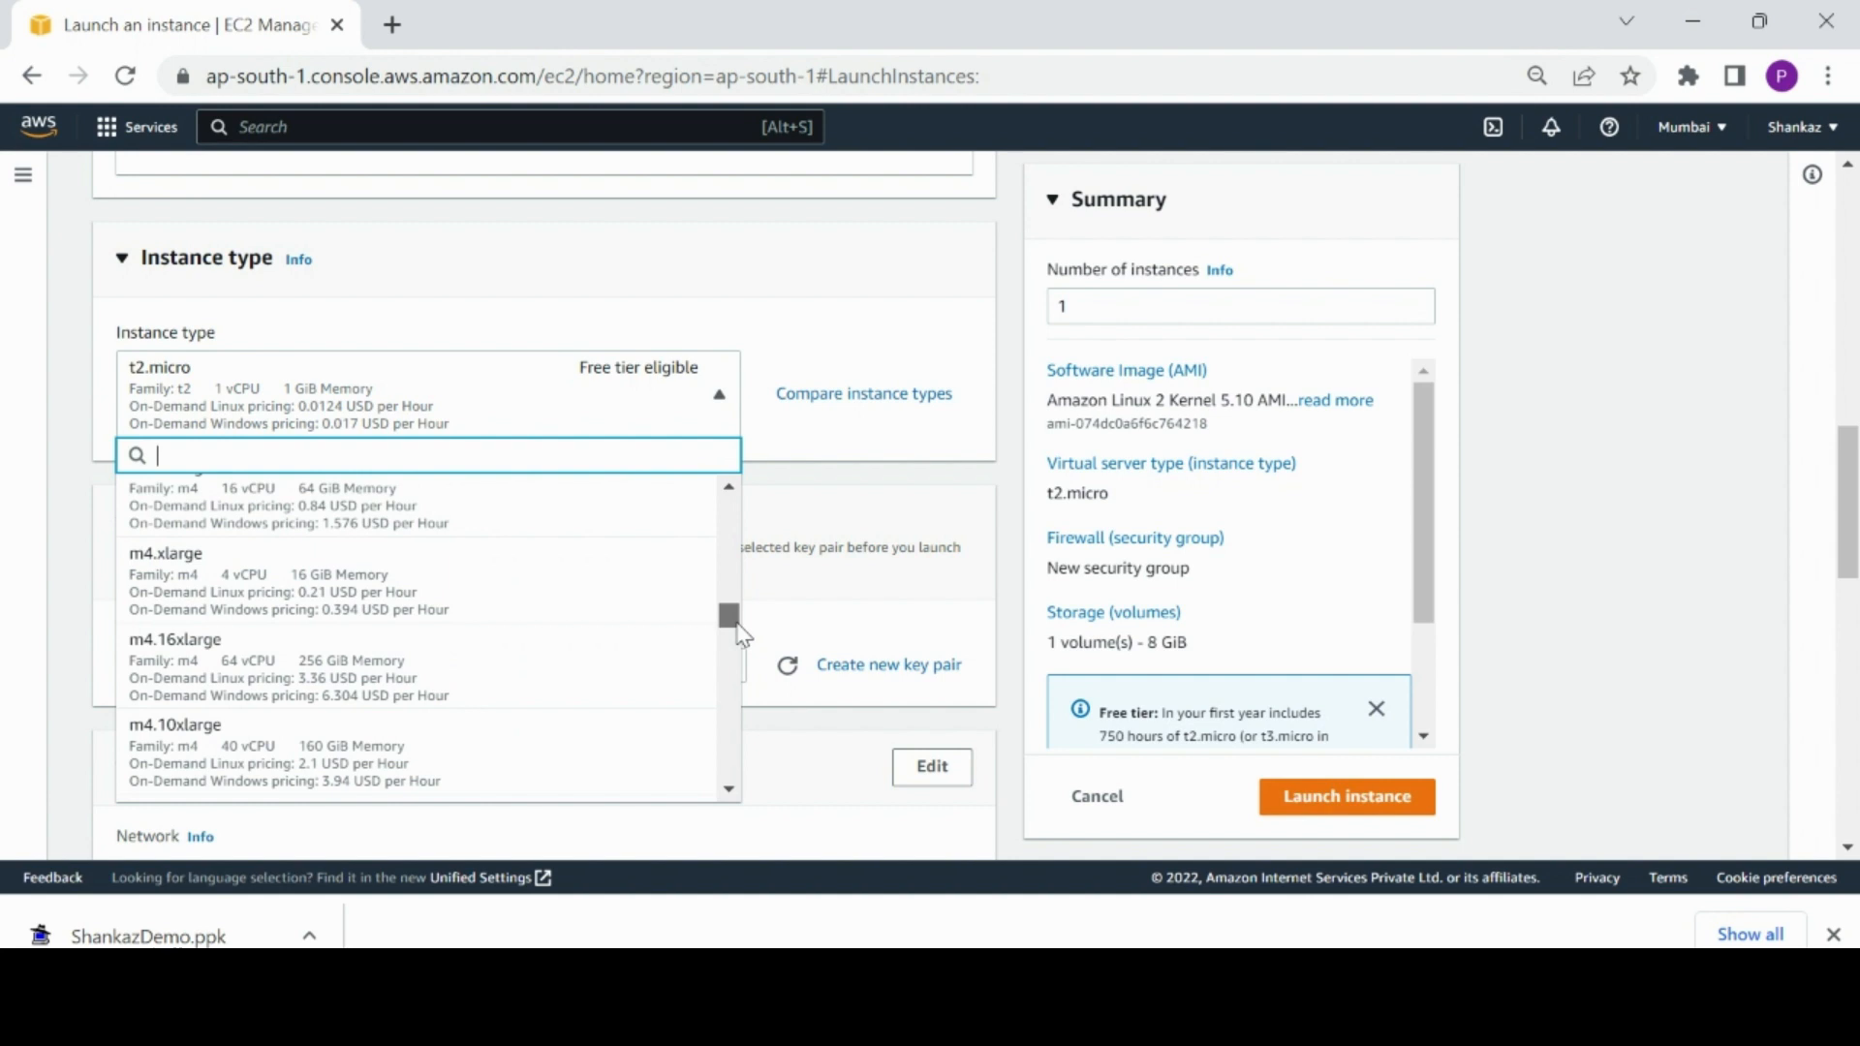
drag(743, 635, 736, 524)
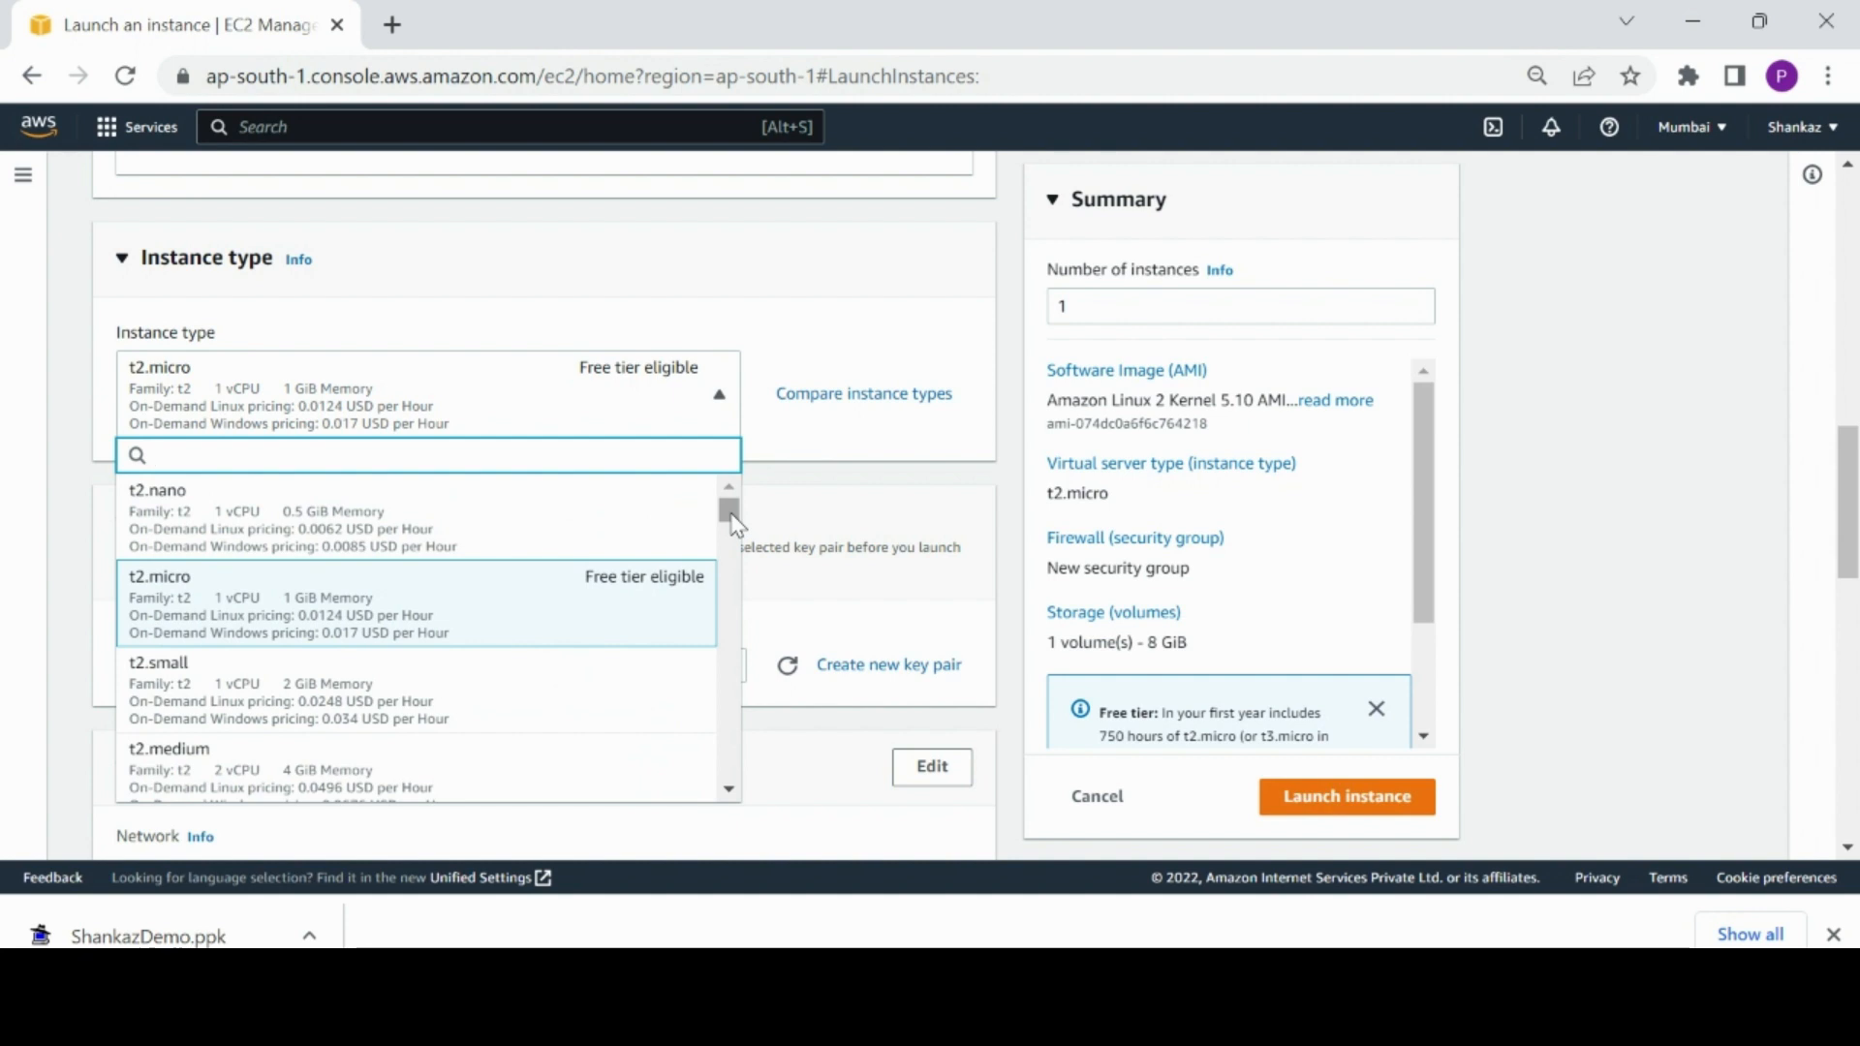
click(1618, 448)
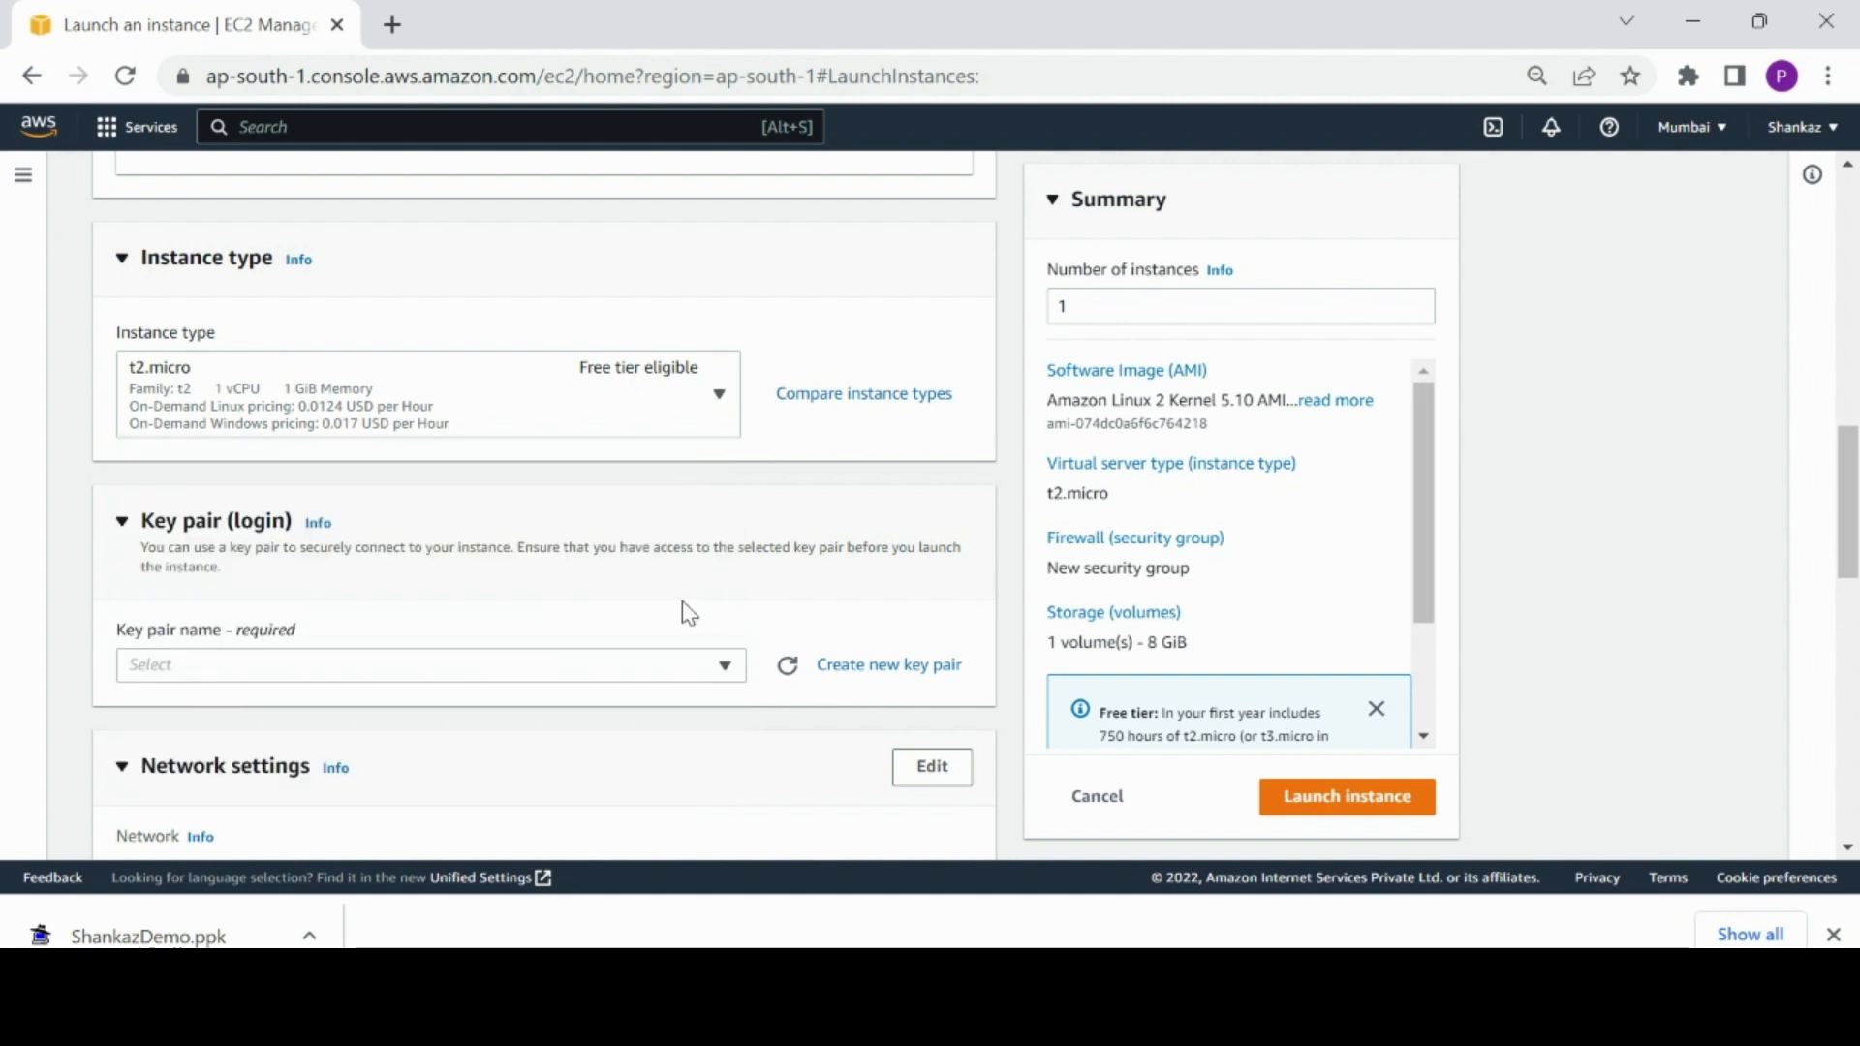
Step: Select the ShankazDemo key pair for logging in to the instance
click(717, 673)
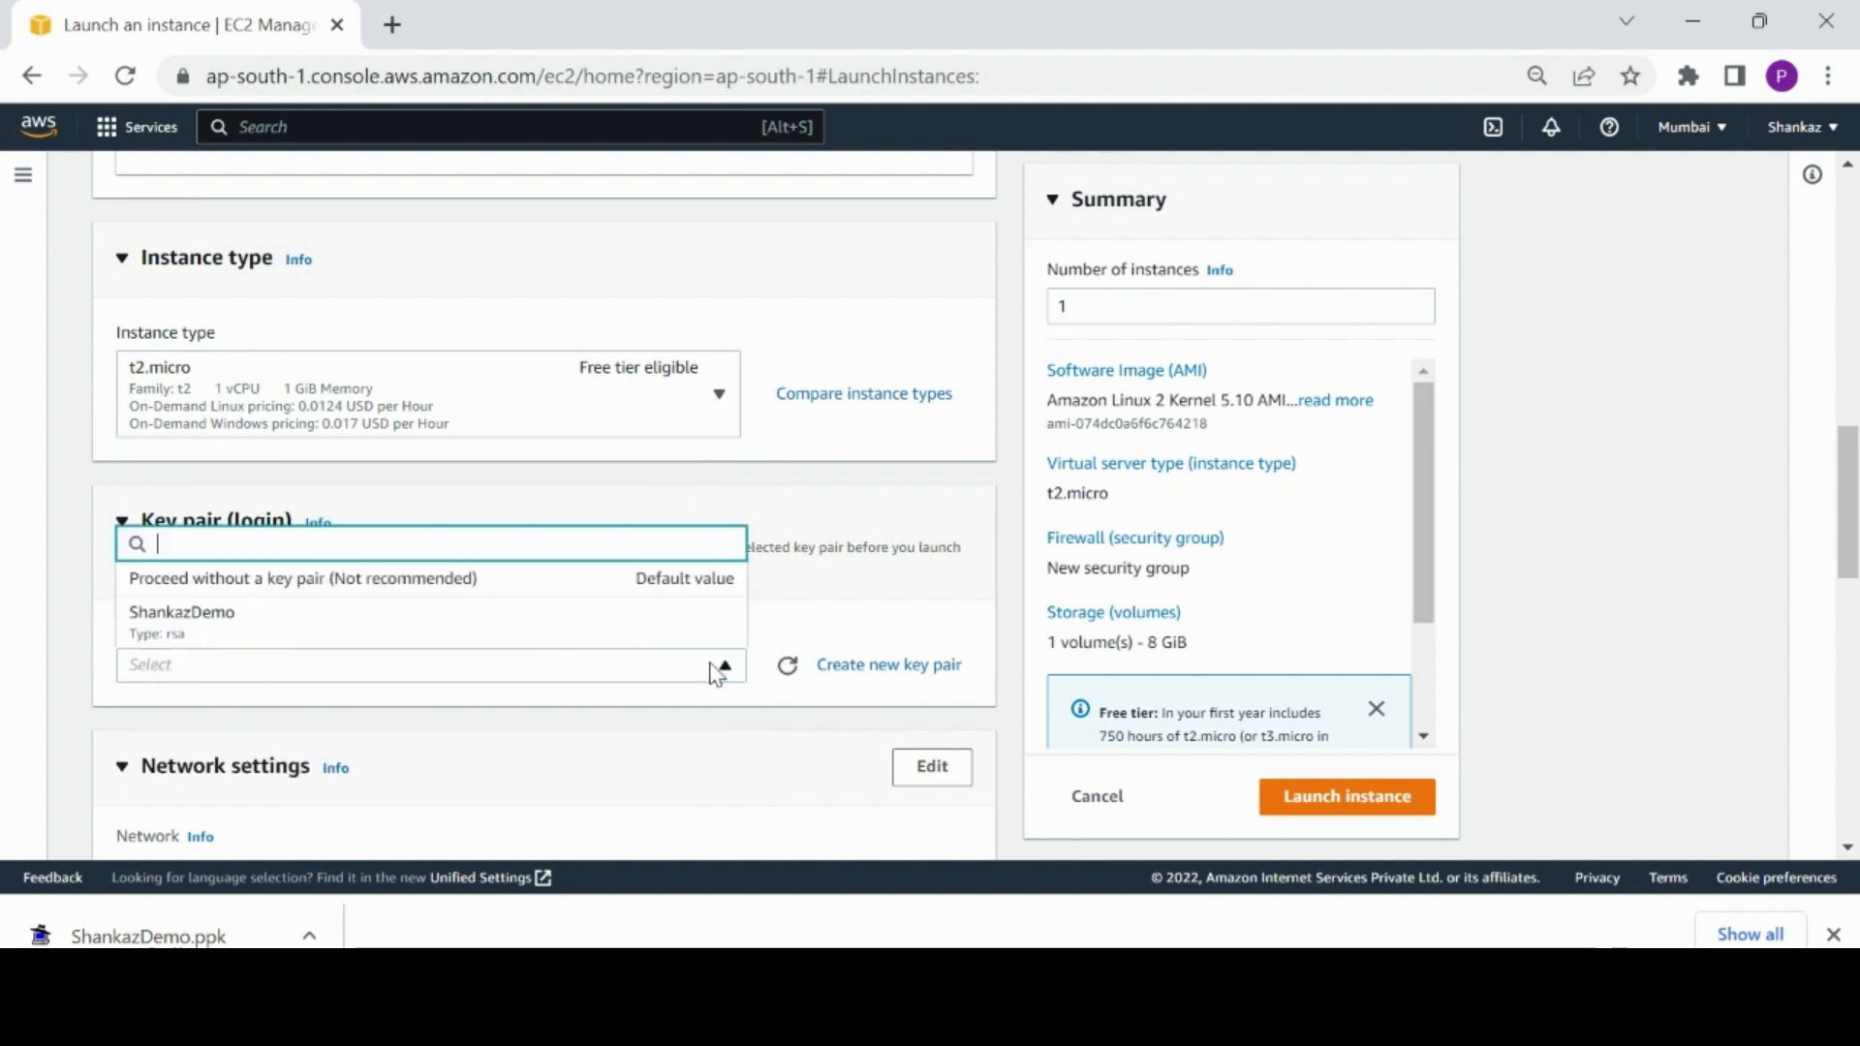
click(559, 641)
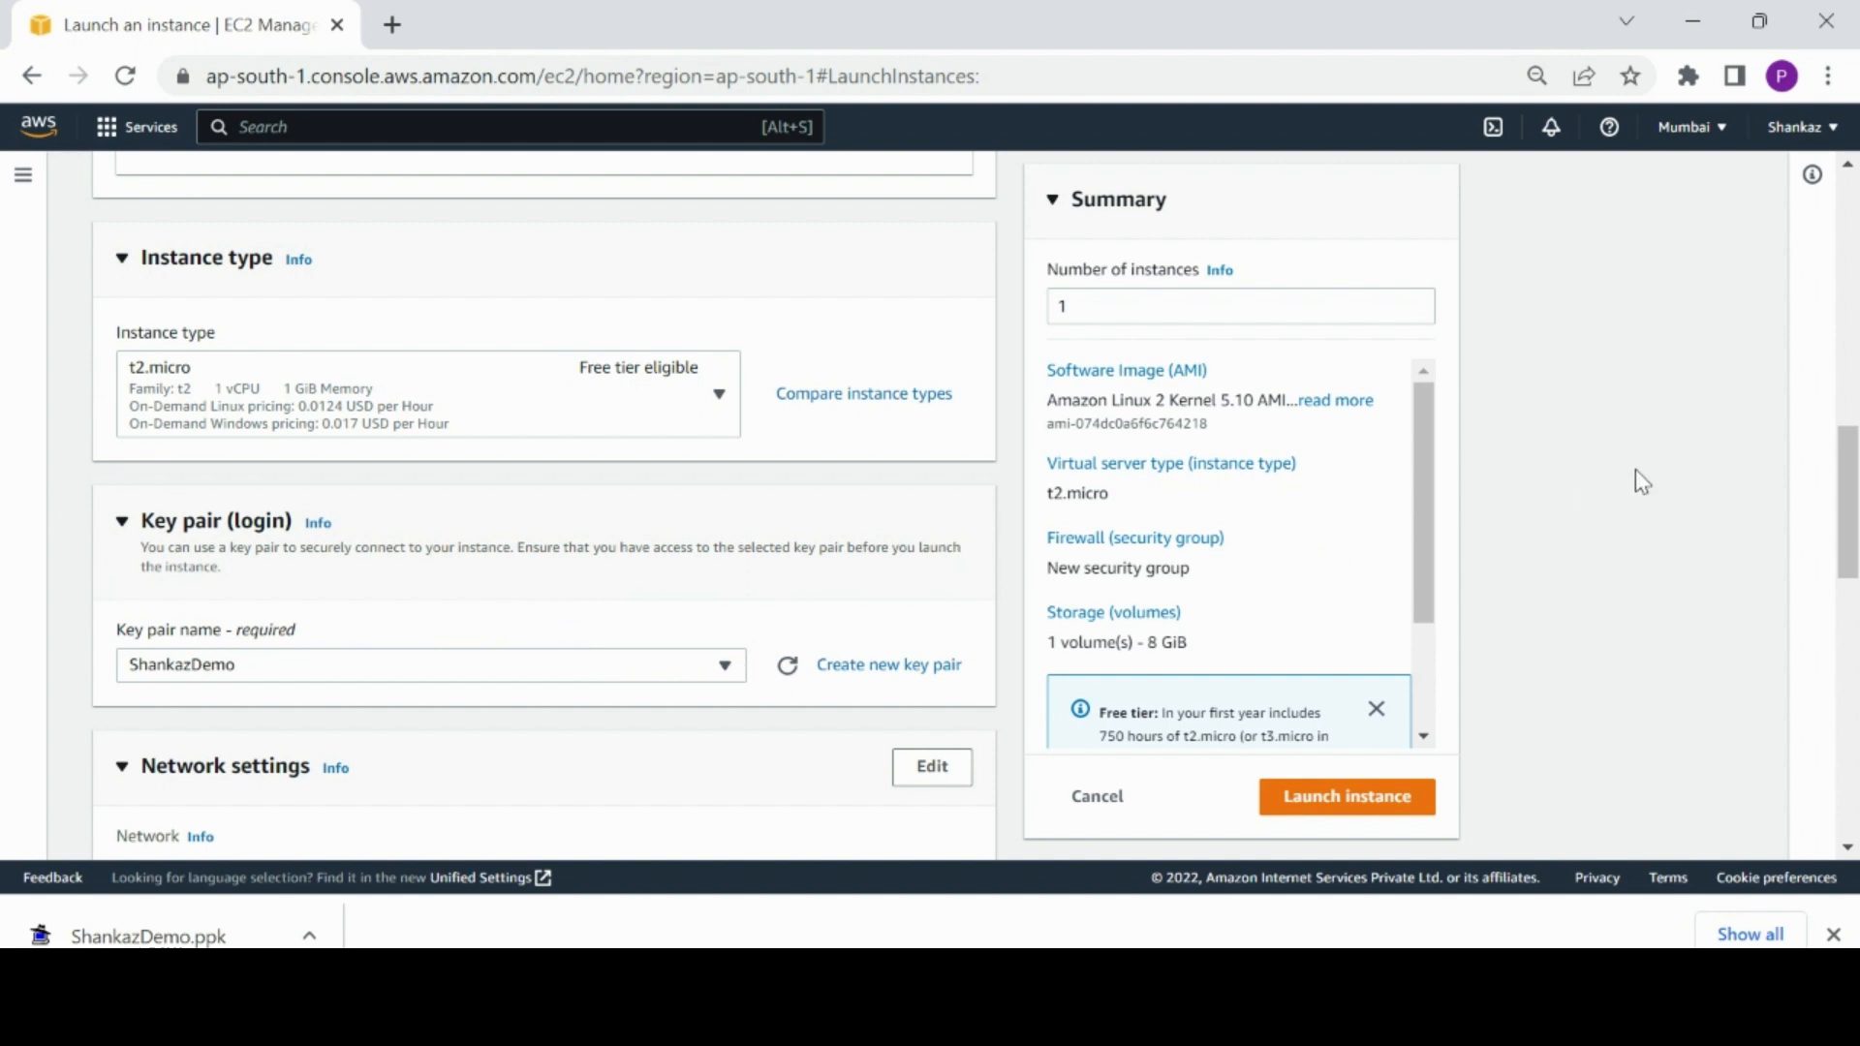
Step: Look through the existing security groups in the network settings and return to creating a new security group
drag(1855, 475, 1855, 578)
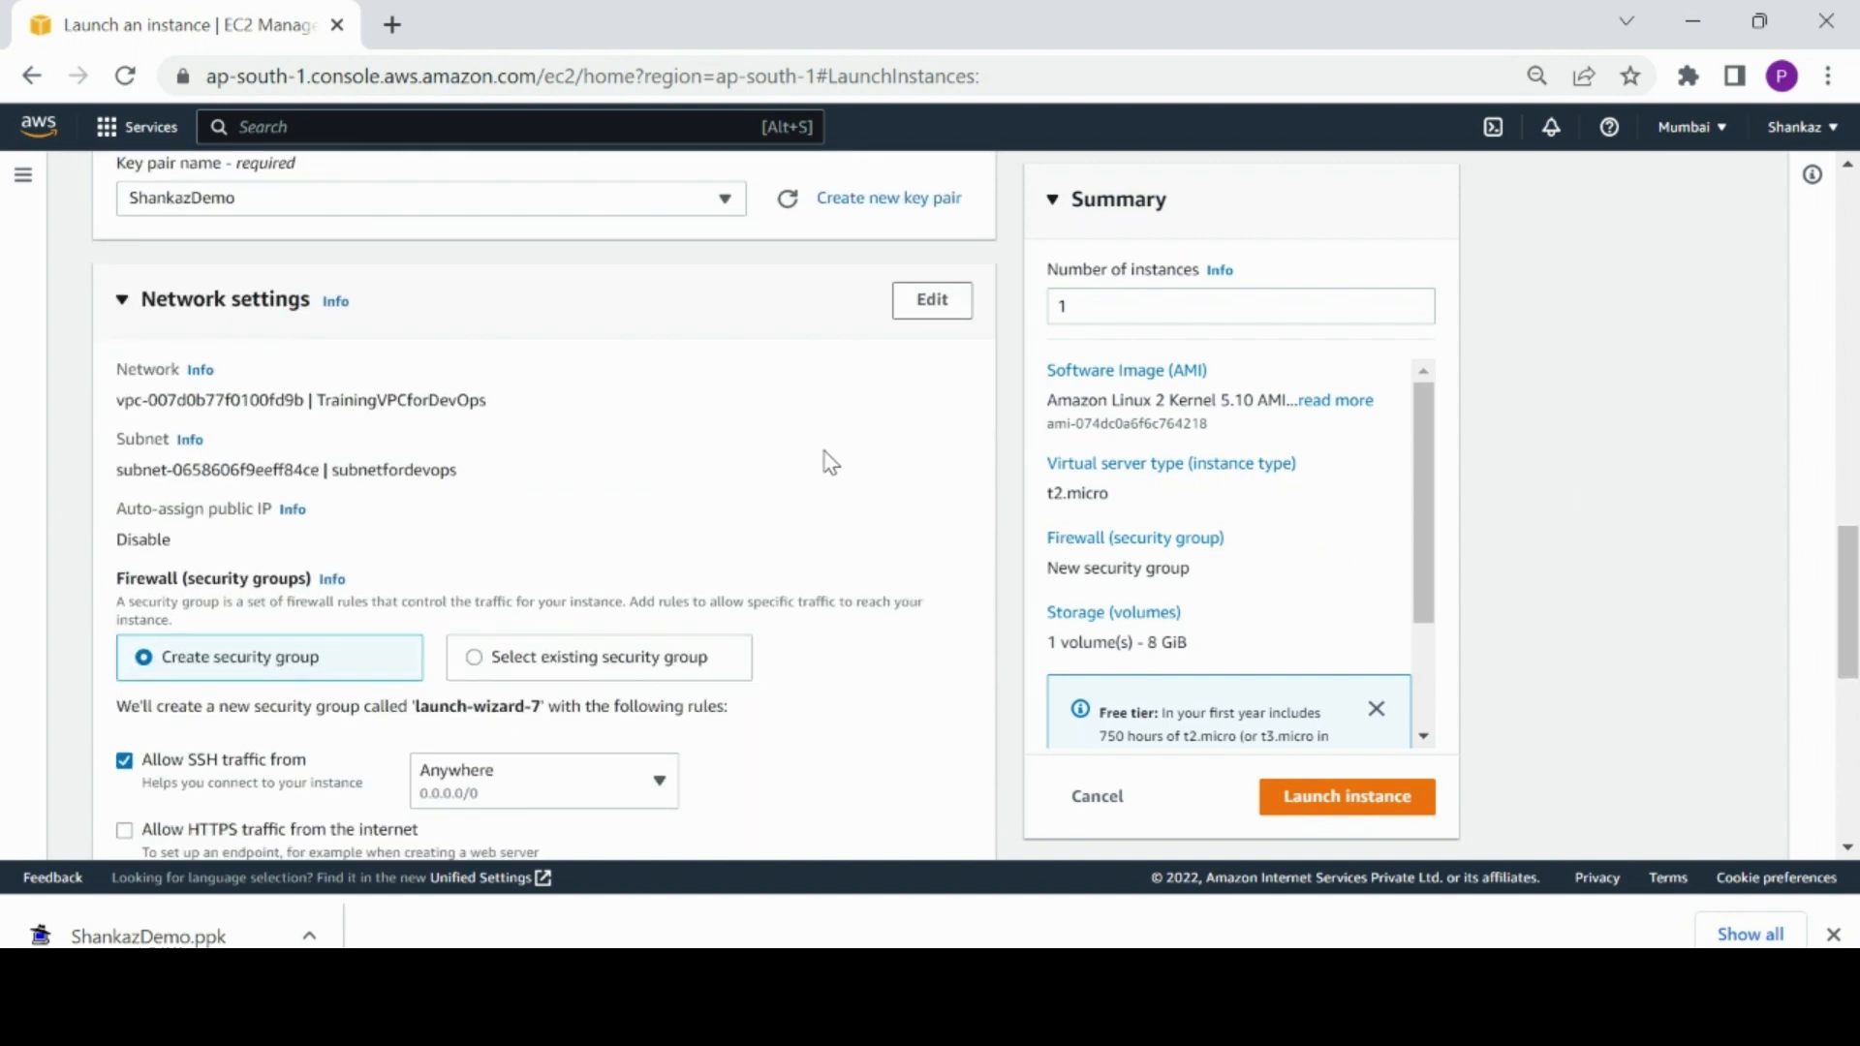
drag(1845, 545, 1810, 578)
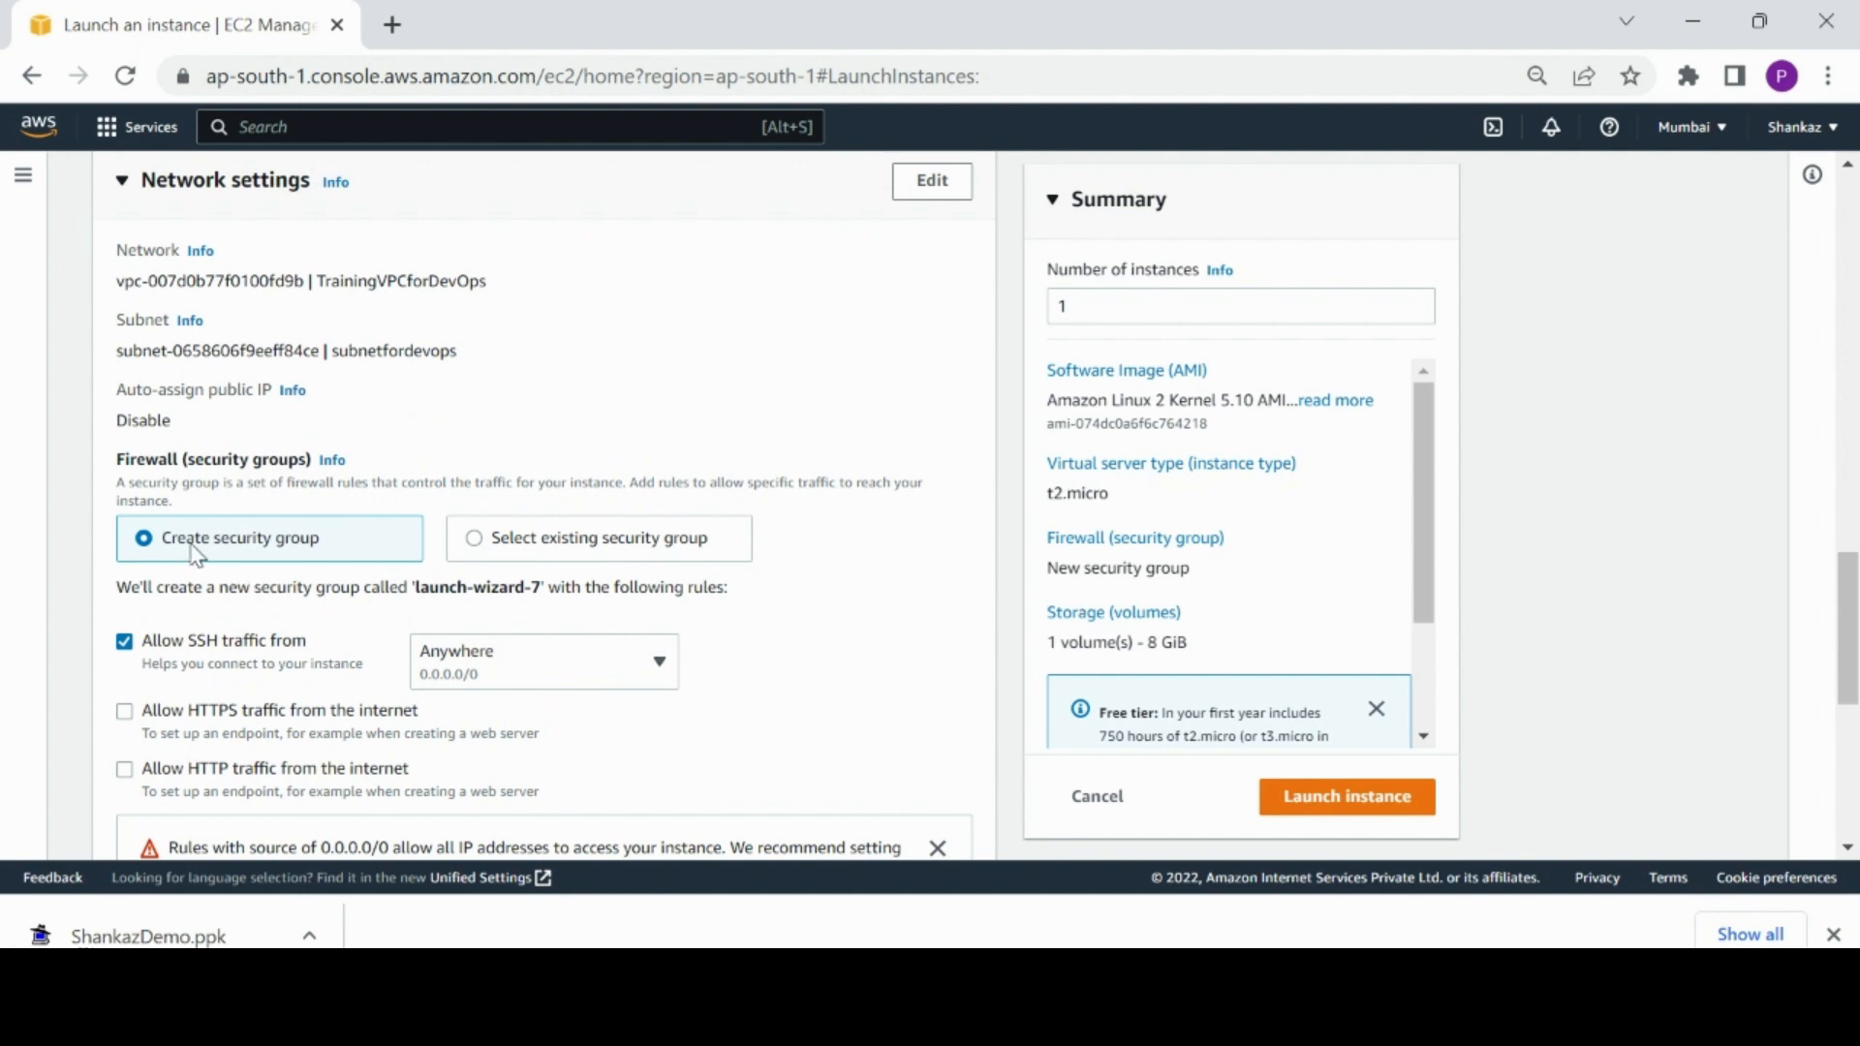
click(470, 540)
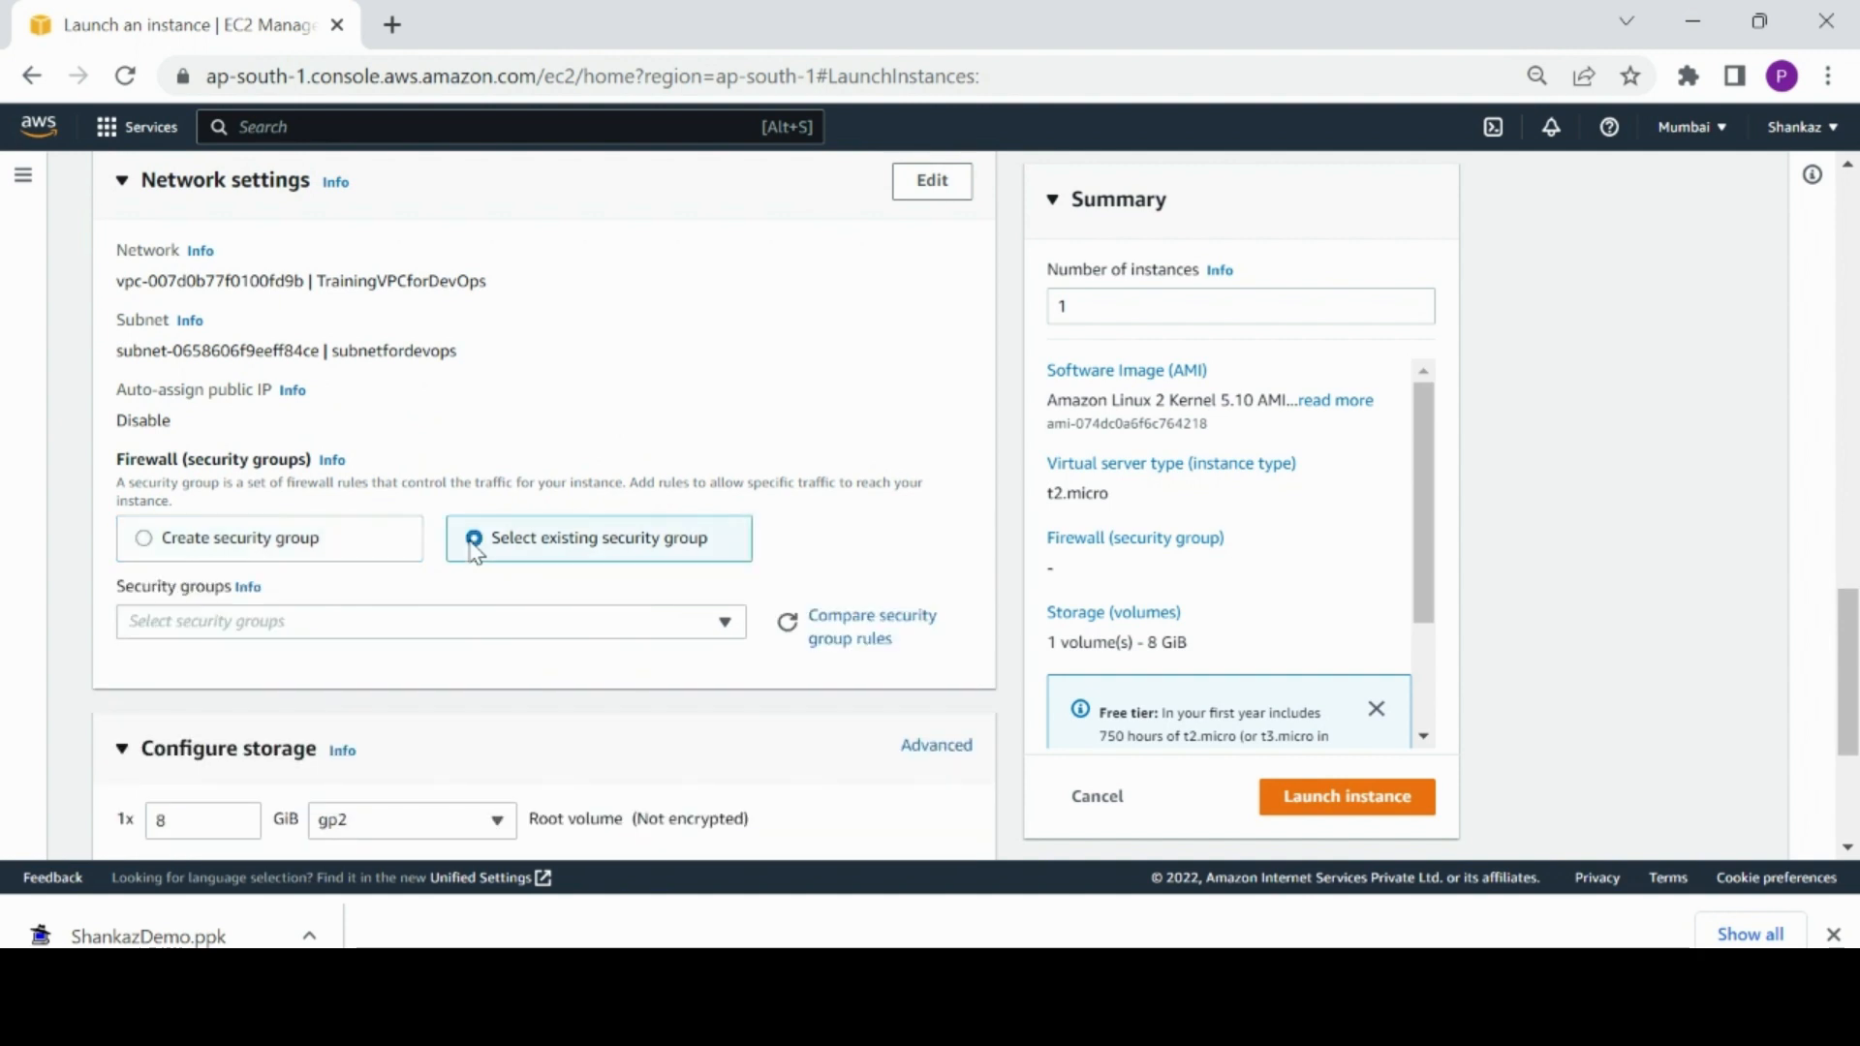
click(449, 625)
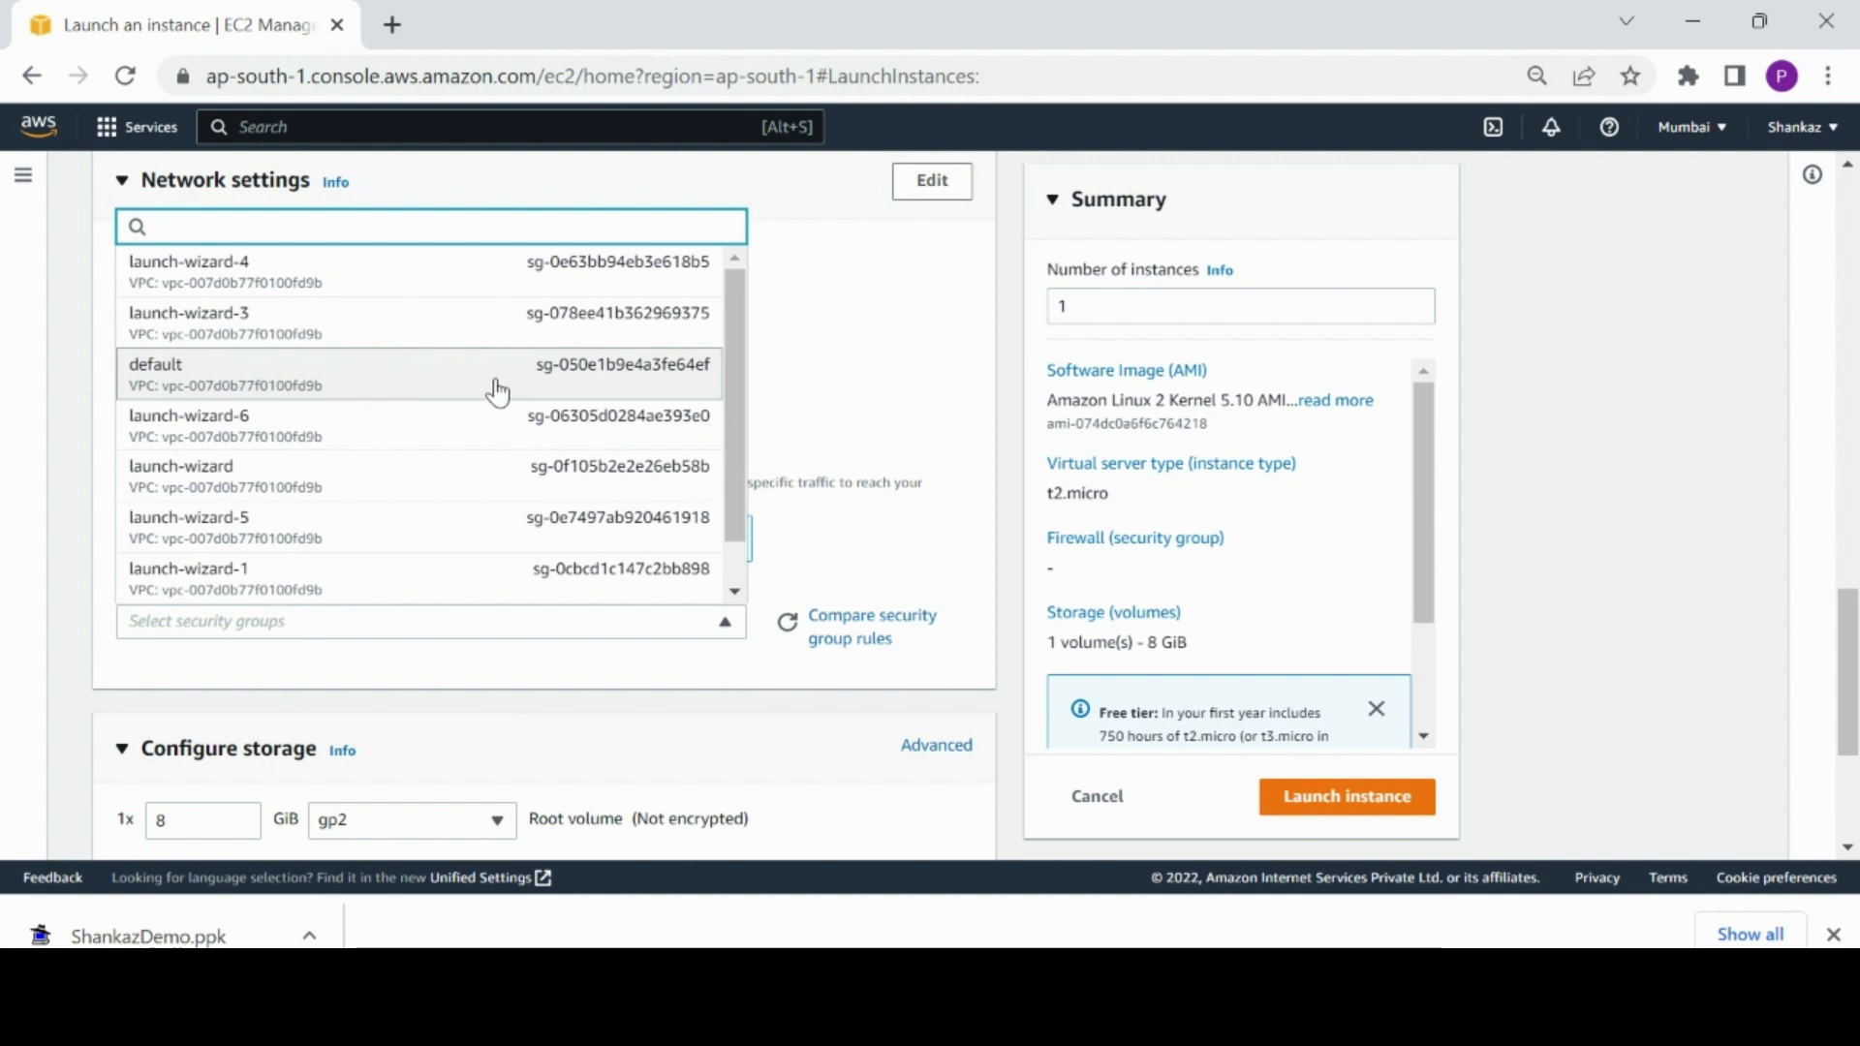
click(845, 387)
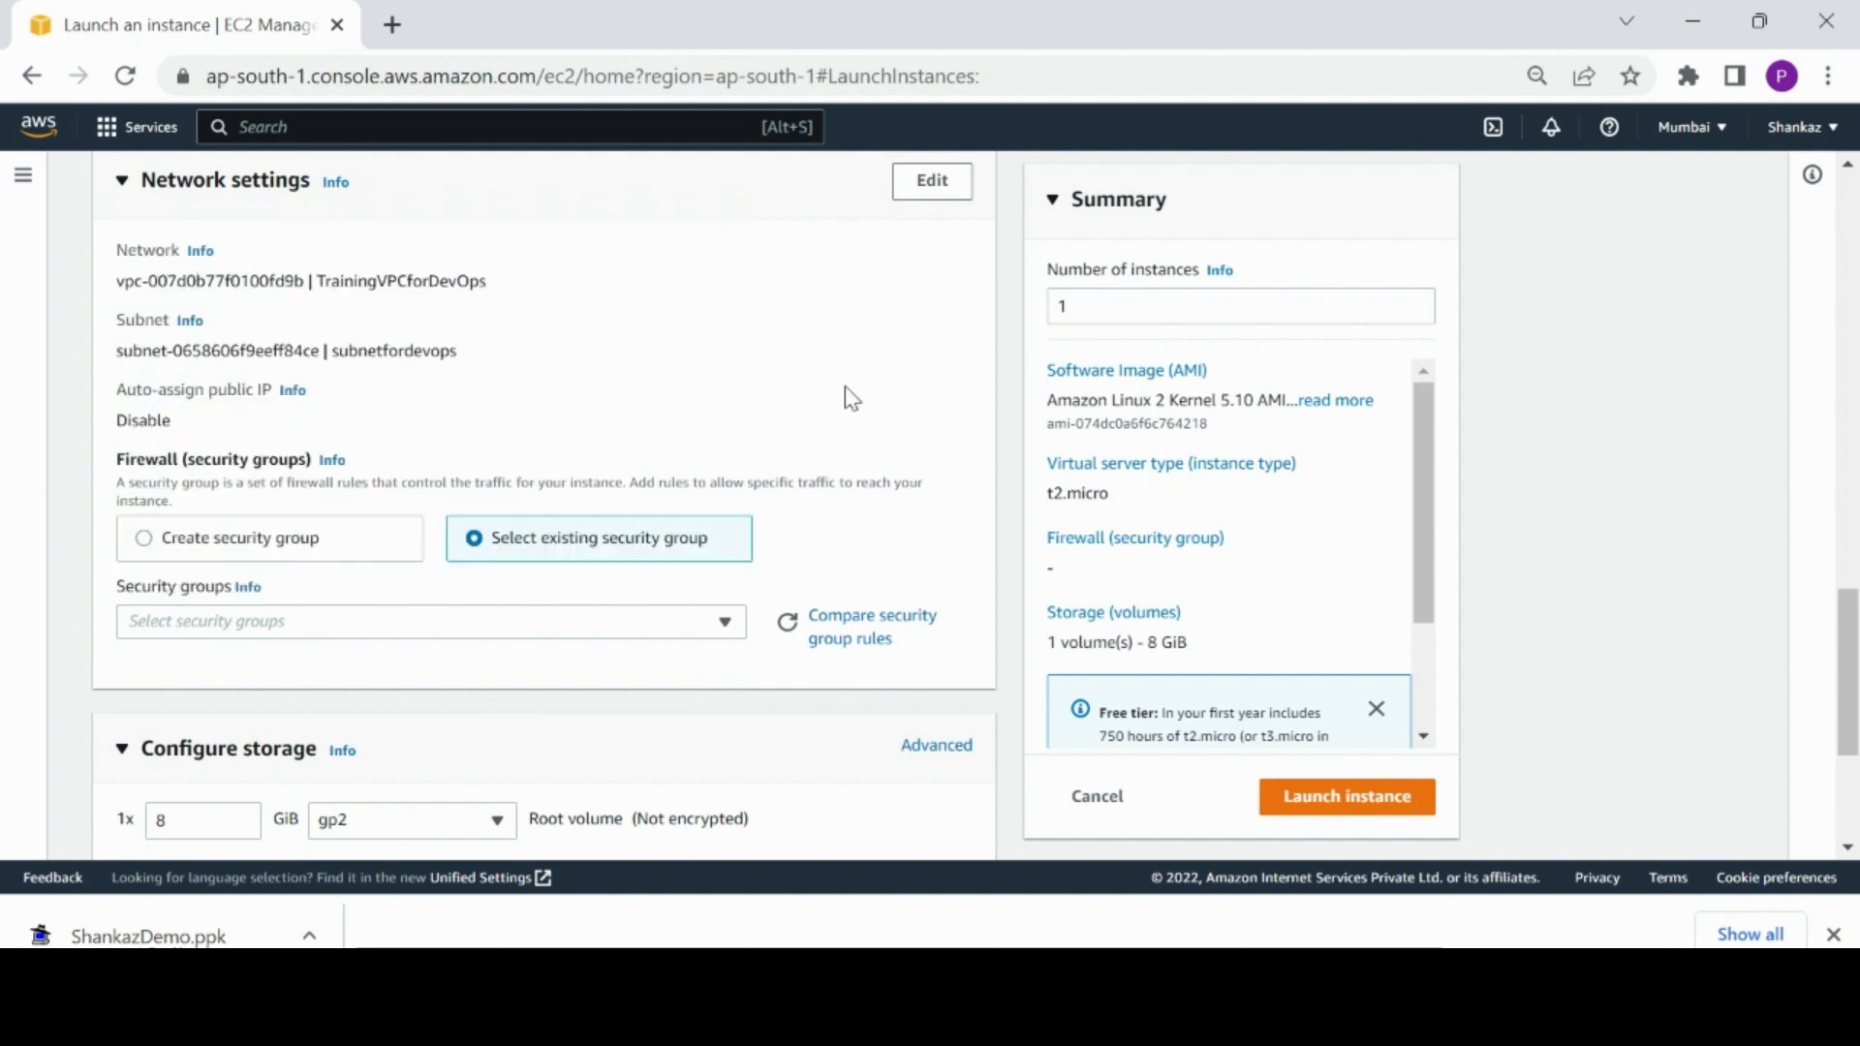
click(151, 549)
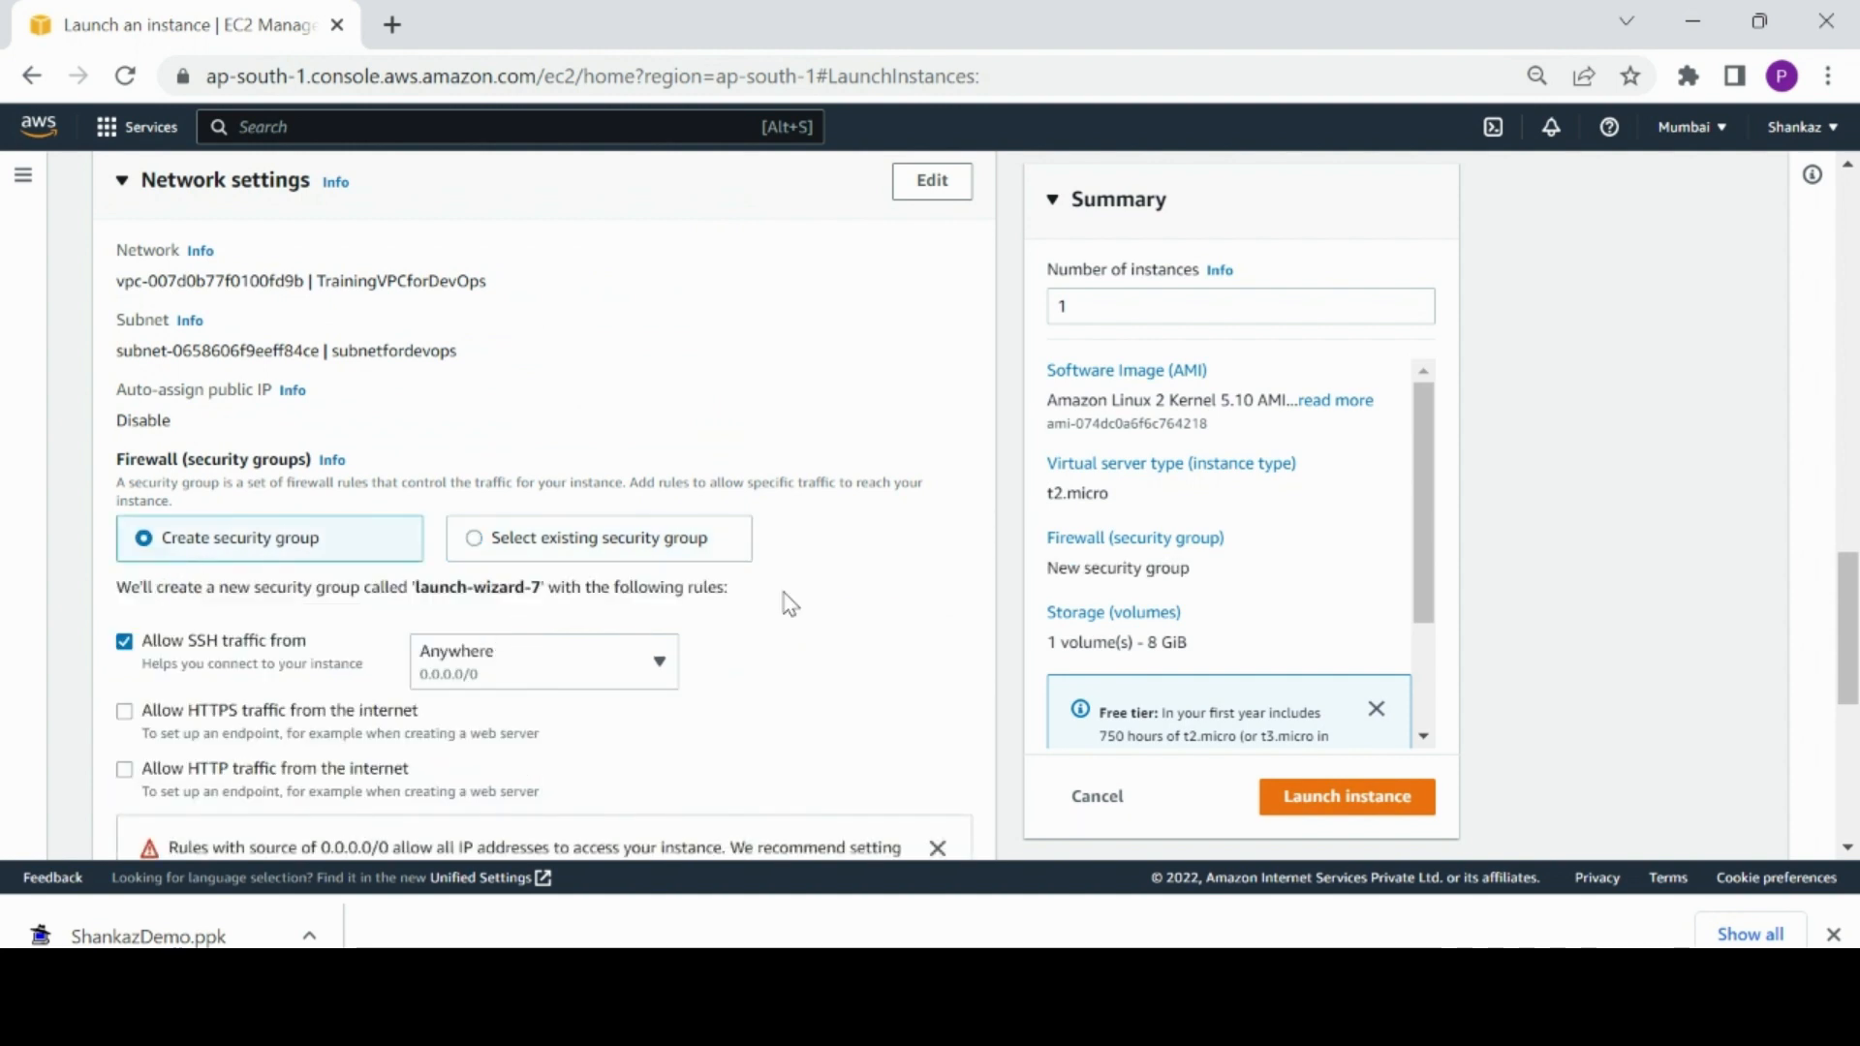
Step: Switch the firewall setting to an existing security group and assign the default group
drag(1846, 630, 1853, 680)
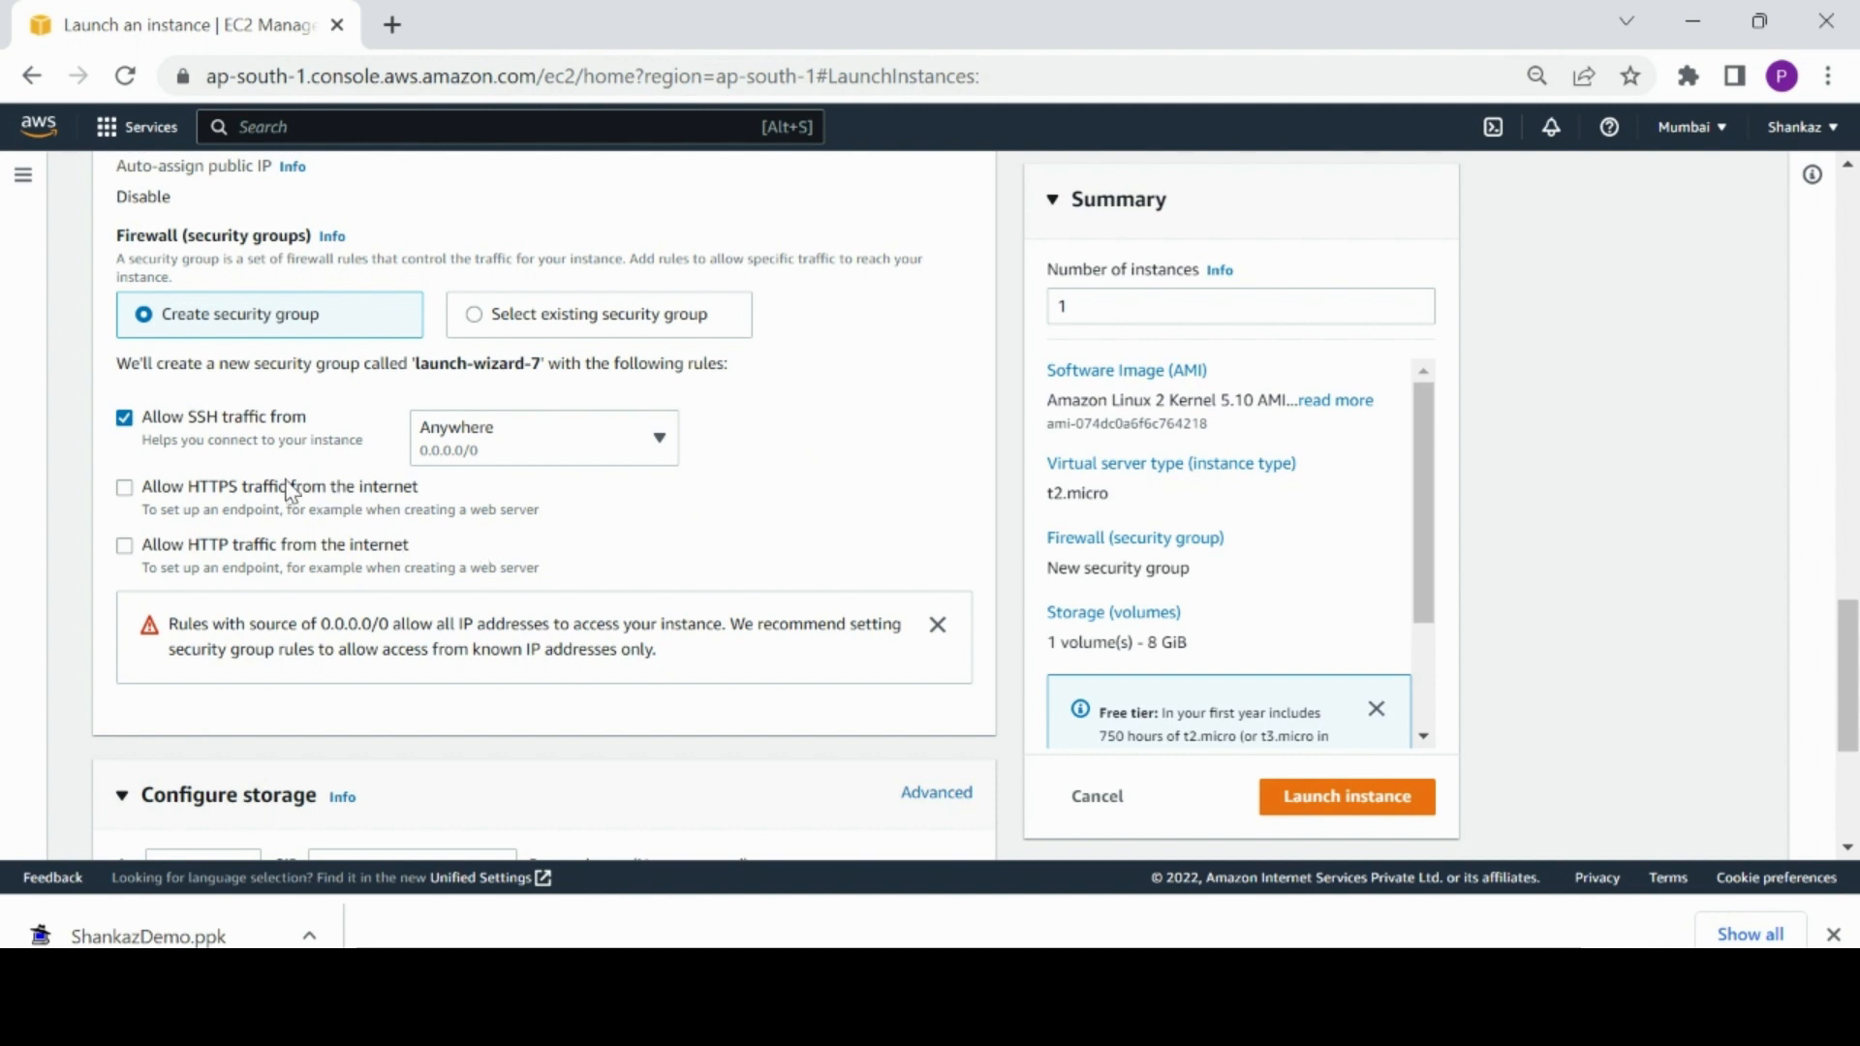
click(481, 322)
click(327, 401)
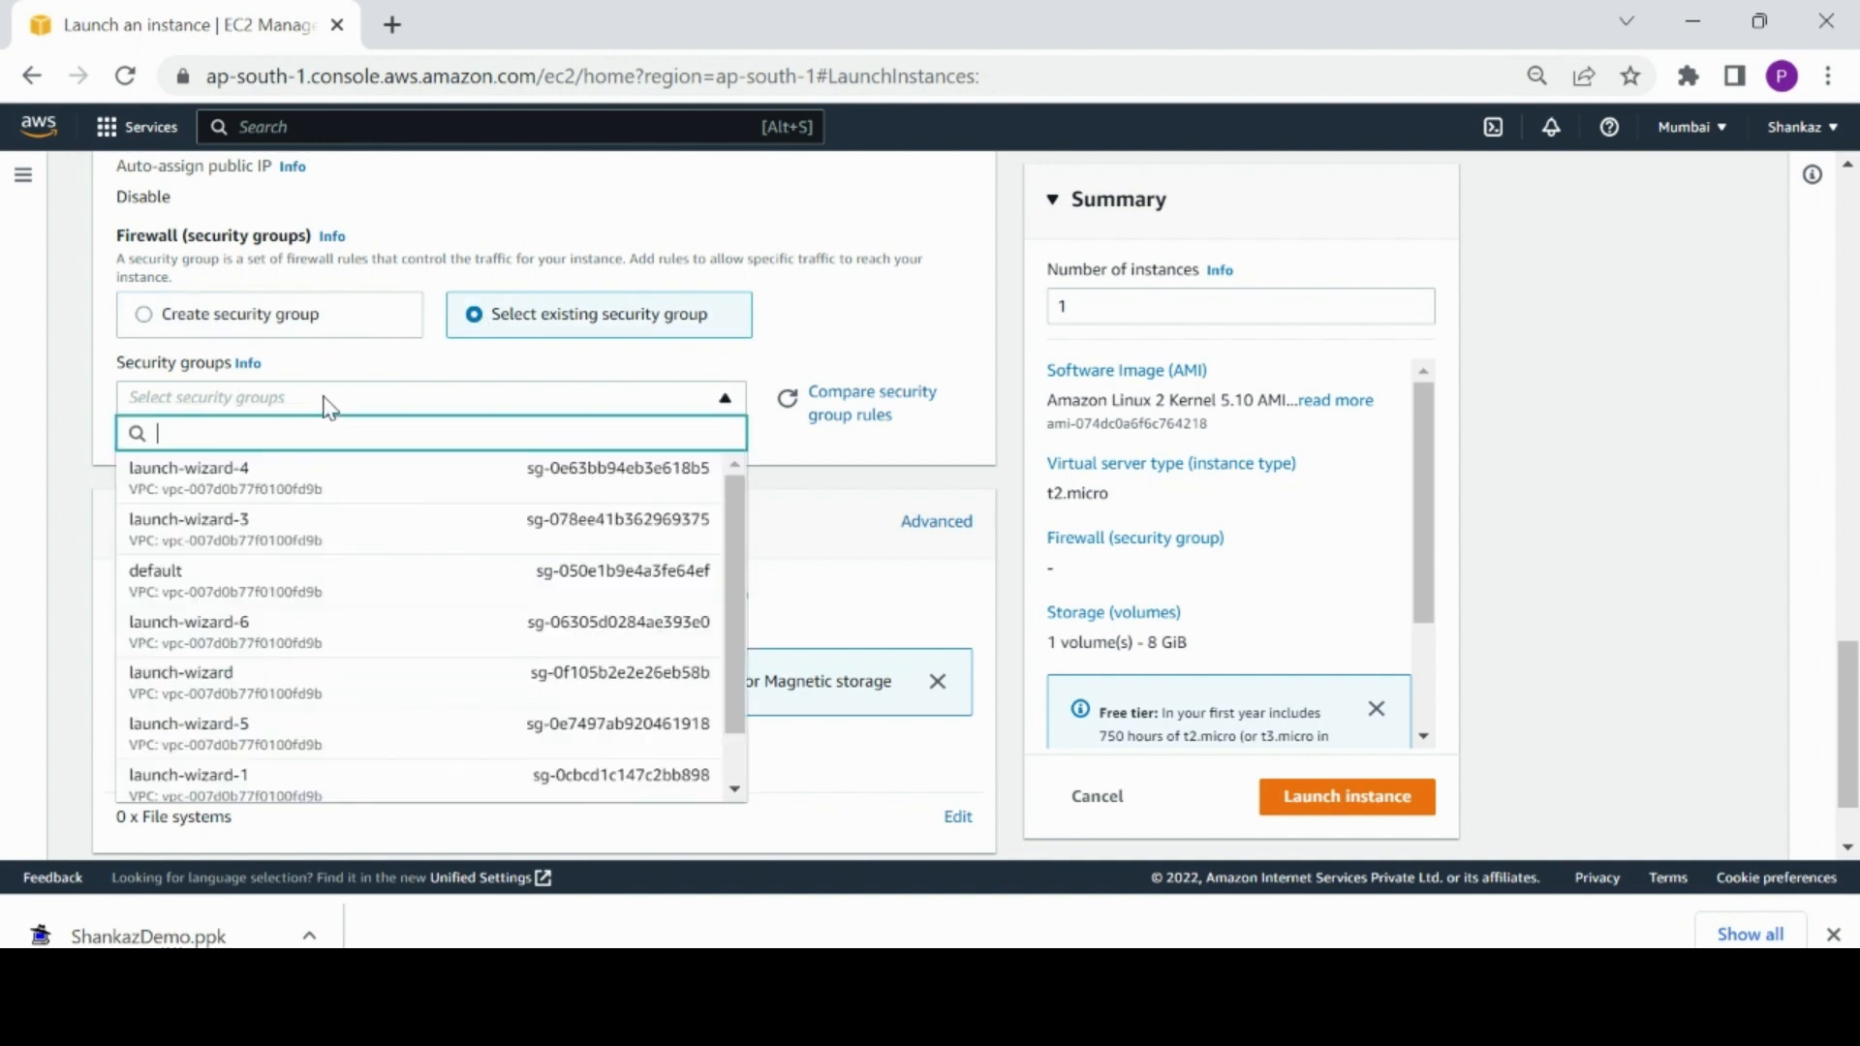
click(257, 583)
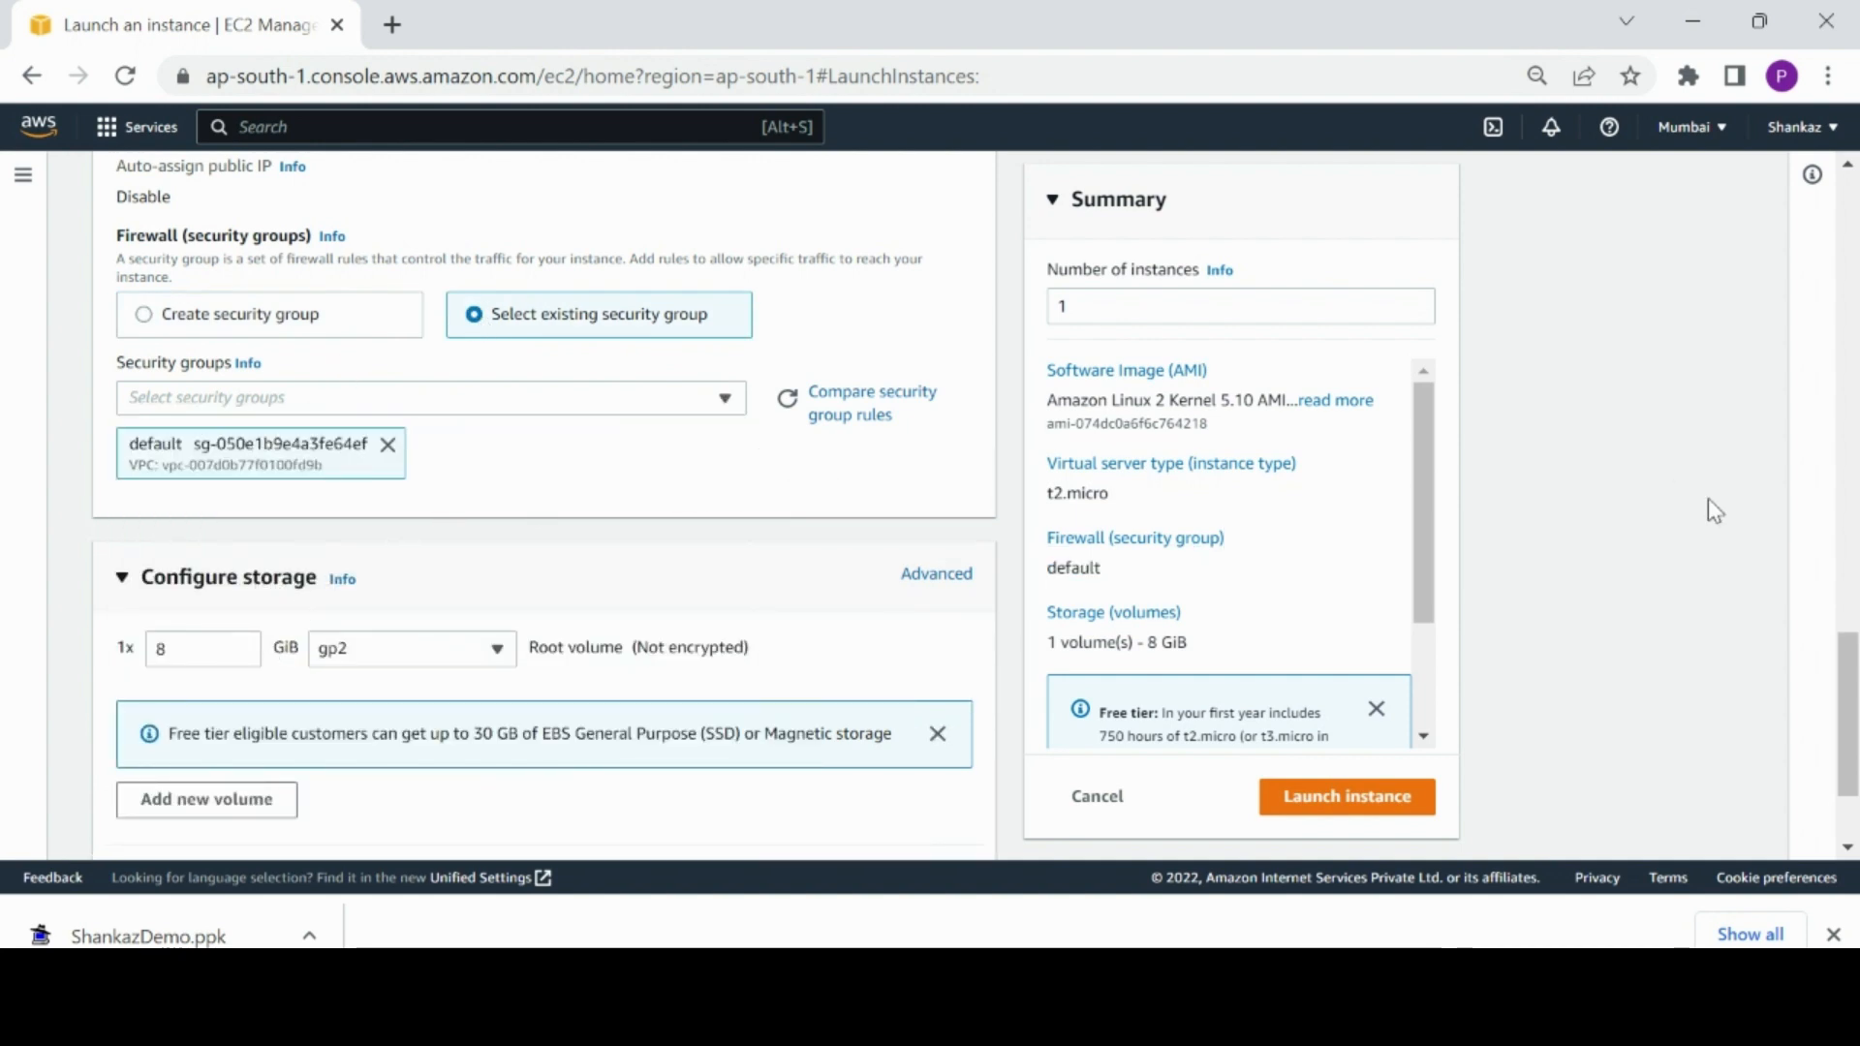
Step: Review the storage settings and launch summary, keeping the 8 GiB gp2 root volume, and launch the instance
drag(1848, 660, 1848, 710)
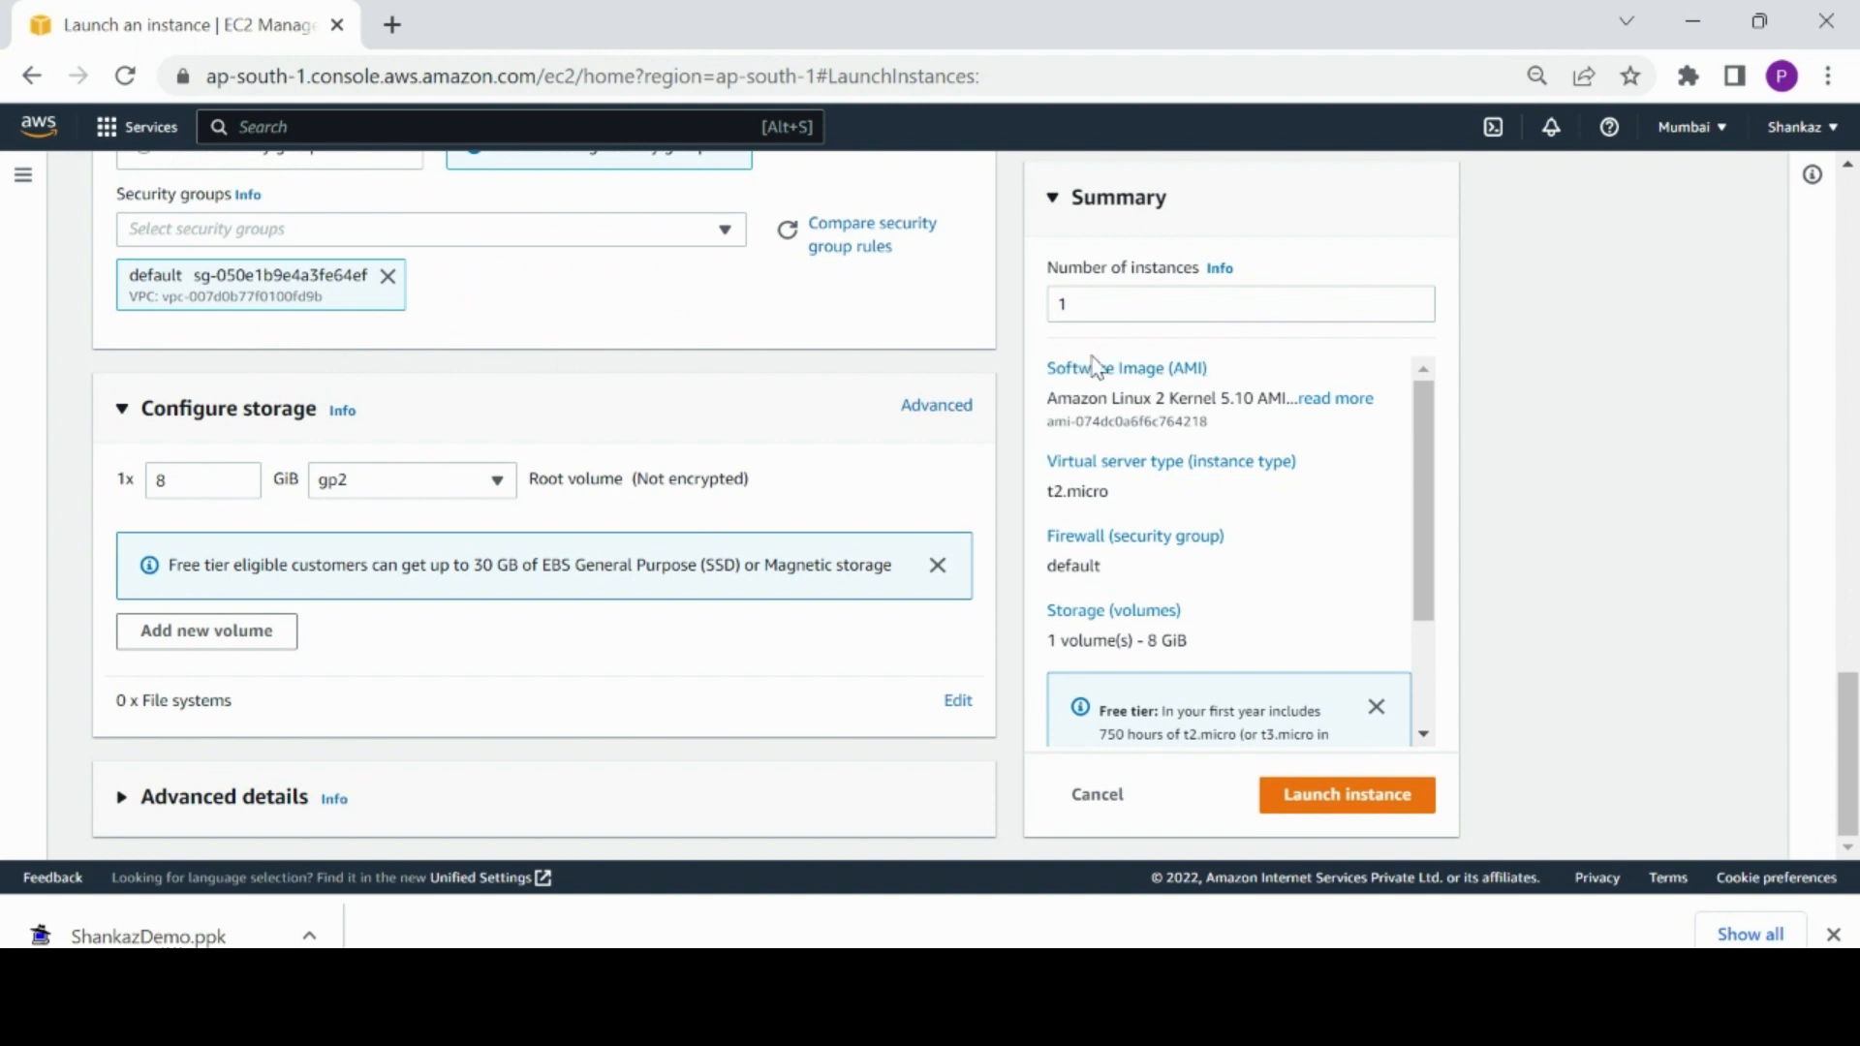
mouse_move(1421, 502)
mouse_down()
mouse_move(1433, 553)
mouse_move(1433, 520)
mouse_up()
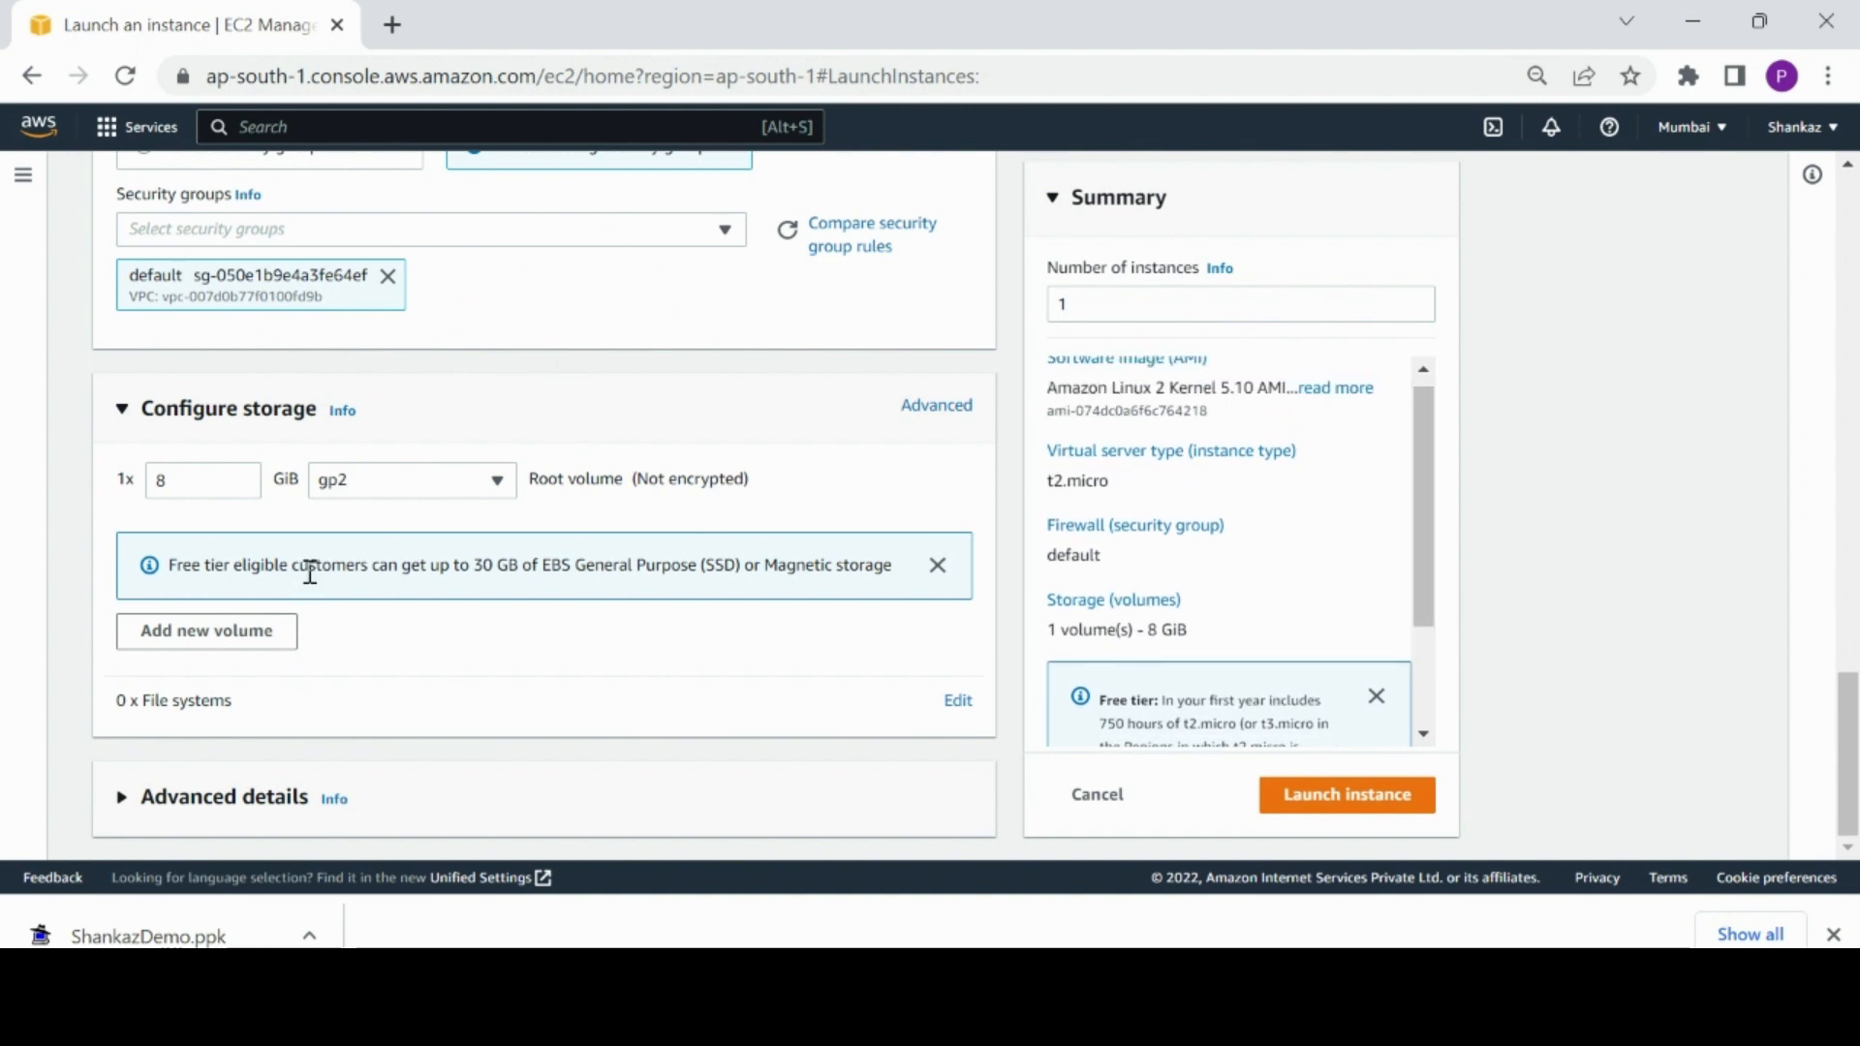
click(190, 489)
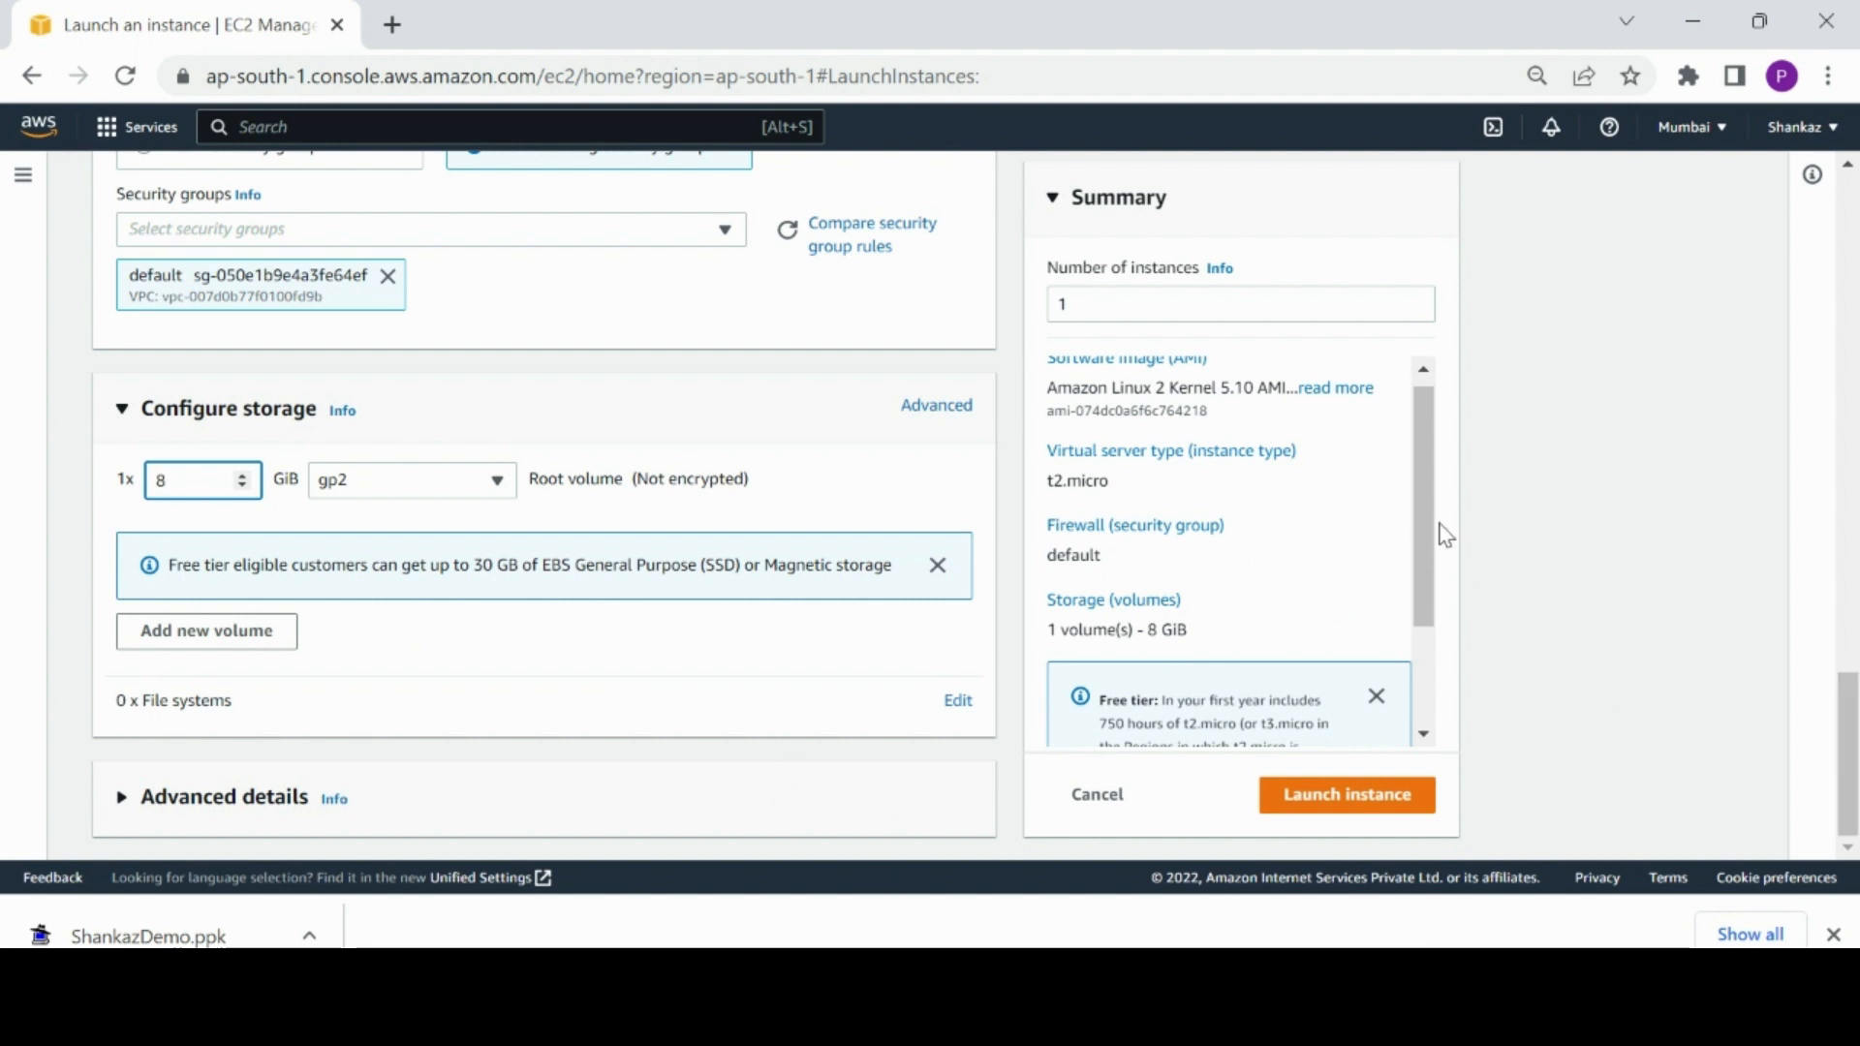
drag(1425, 540, 1423, 665)
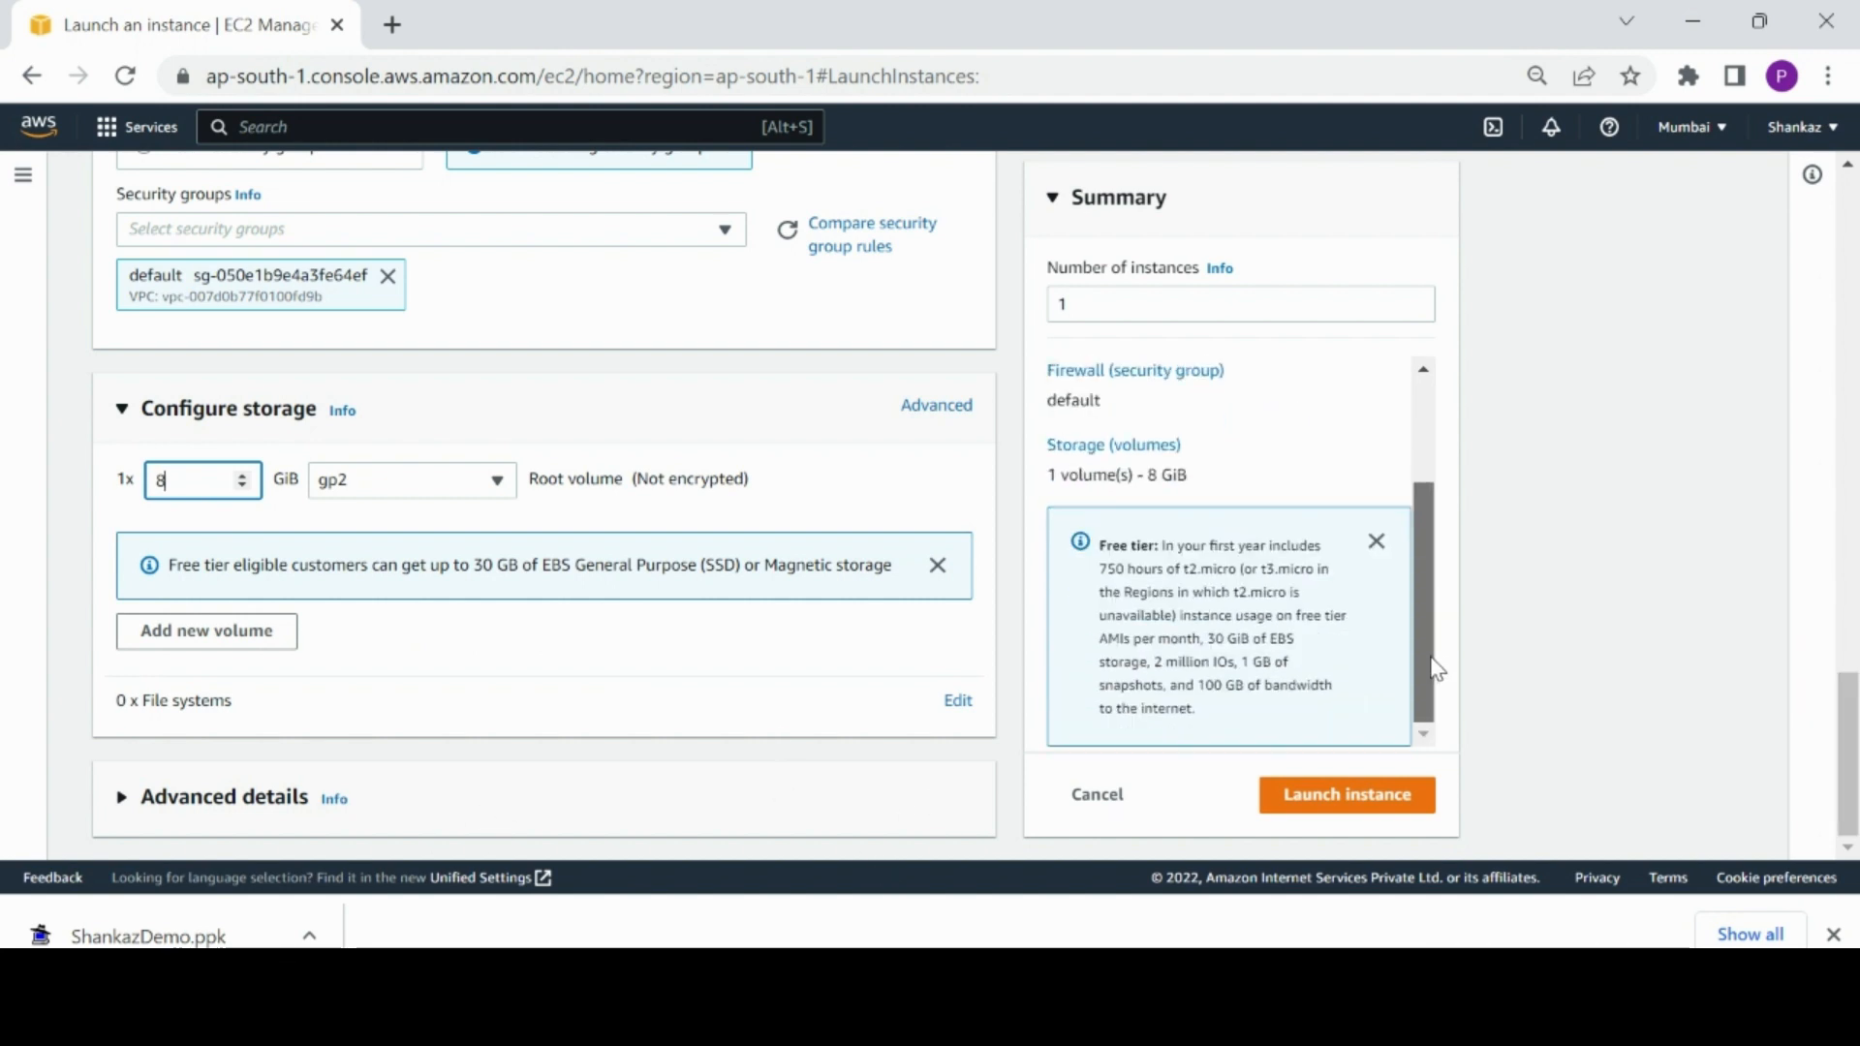
click(1354, 800)
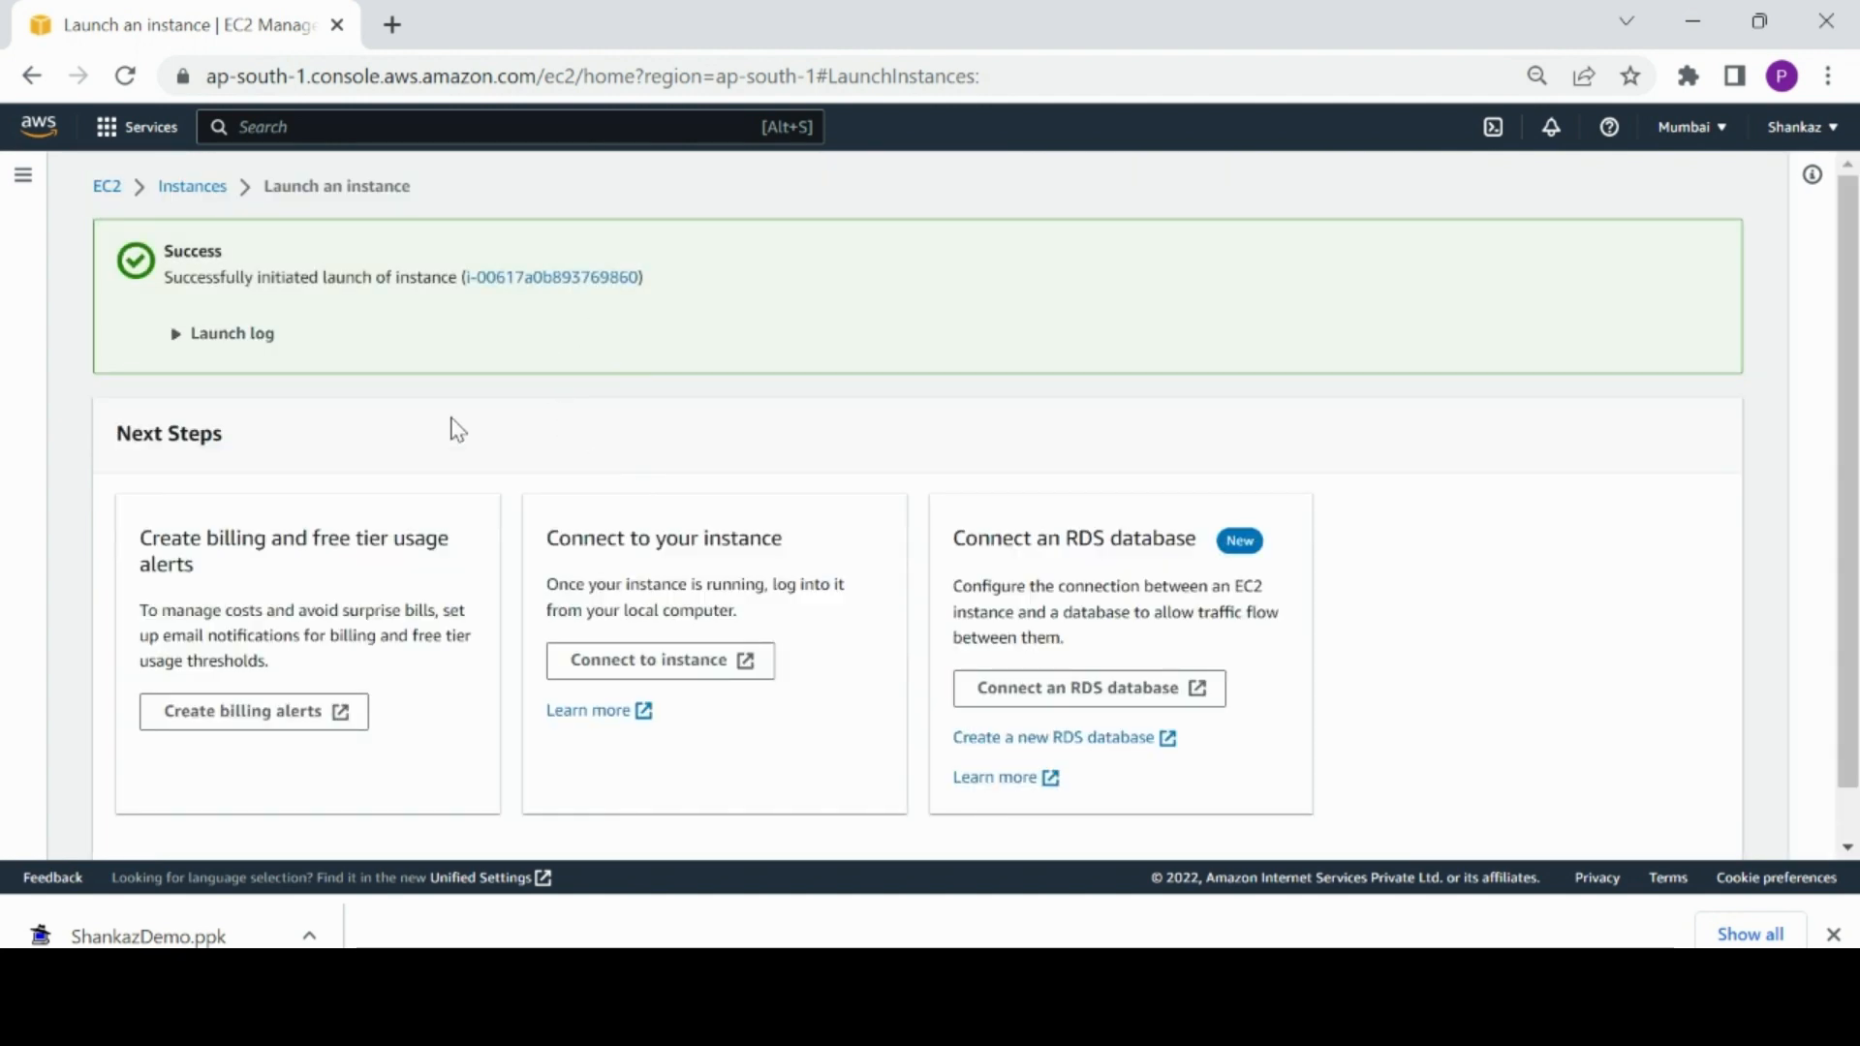
Step: Open the newly launched instance in the instances list, refresh its status several times and select it
click(559, 281)
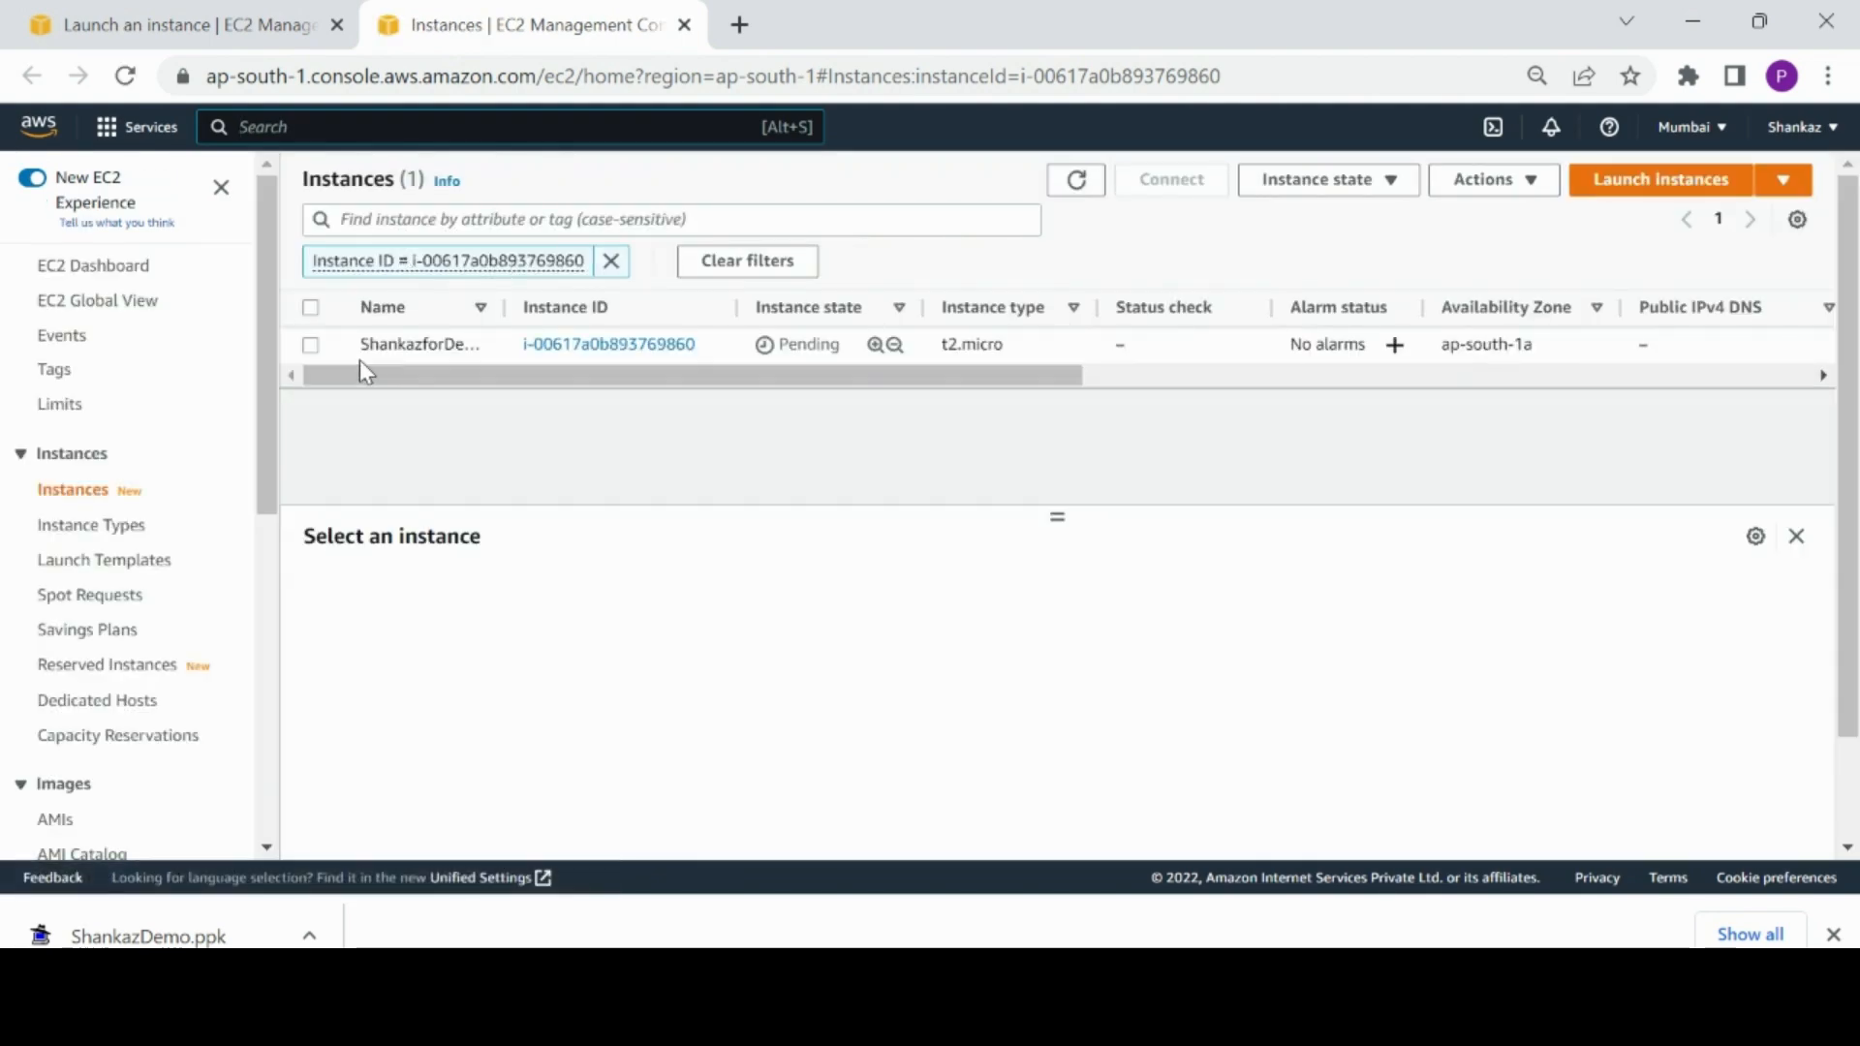
click(316, 353)
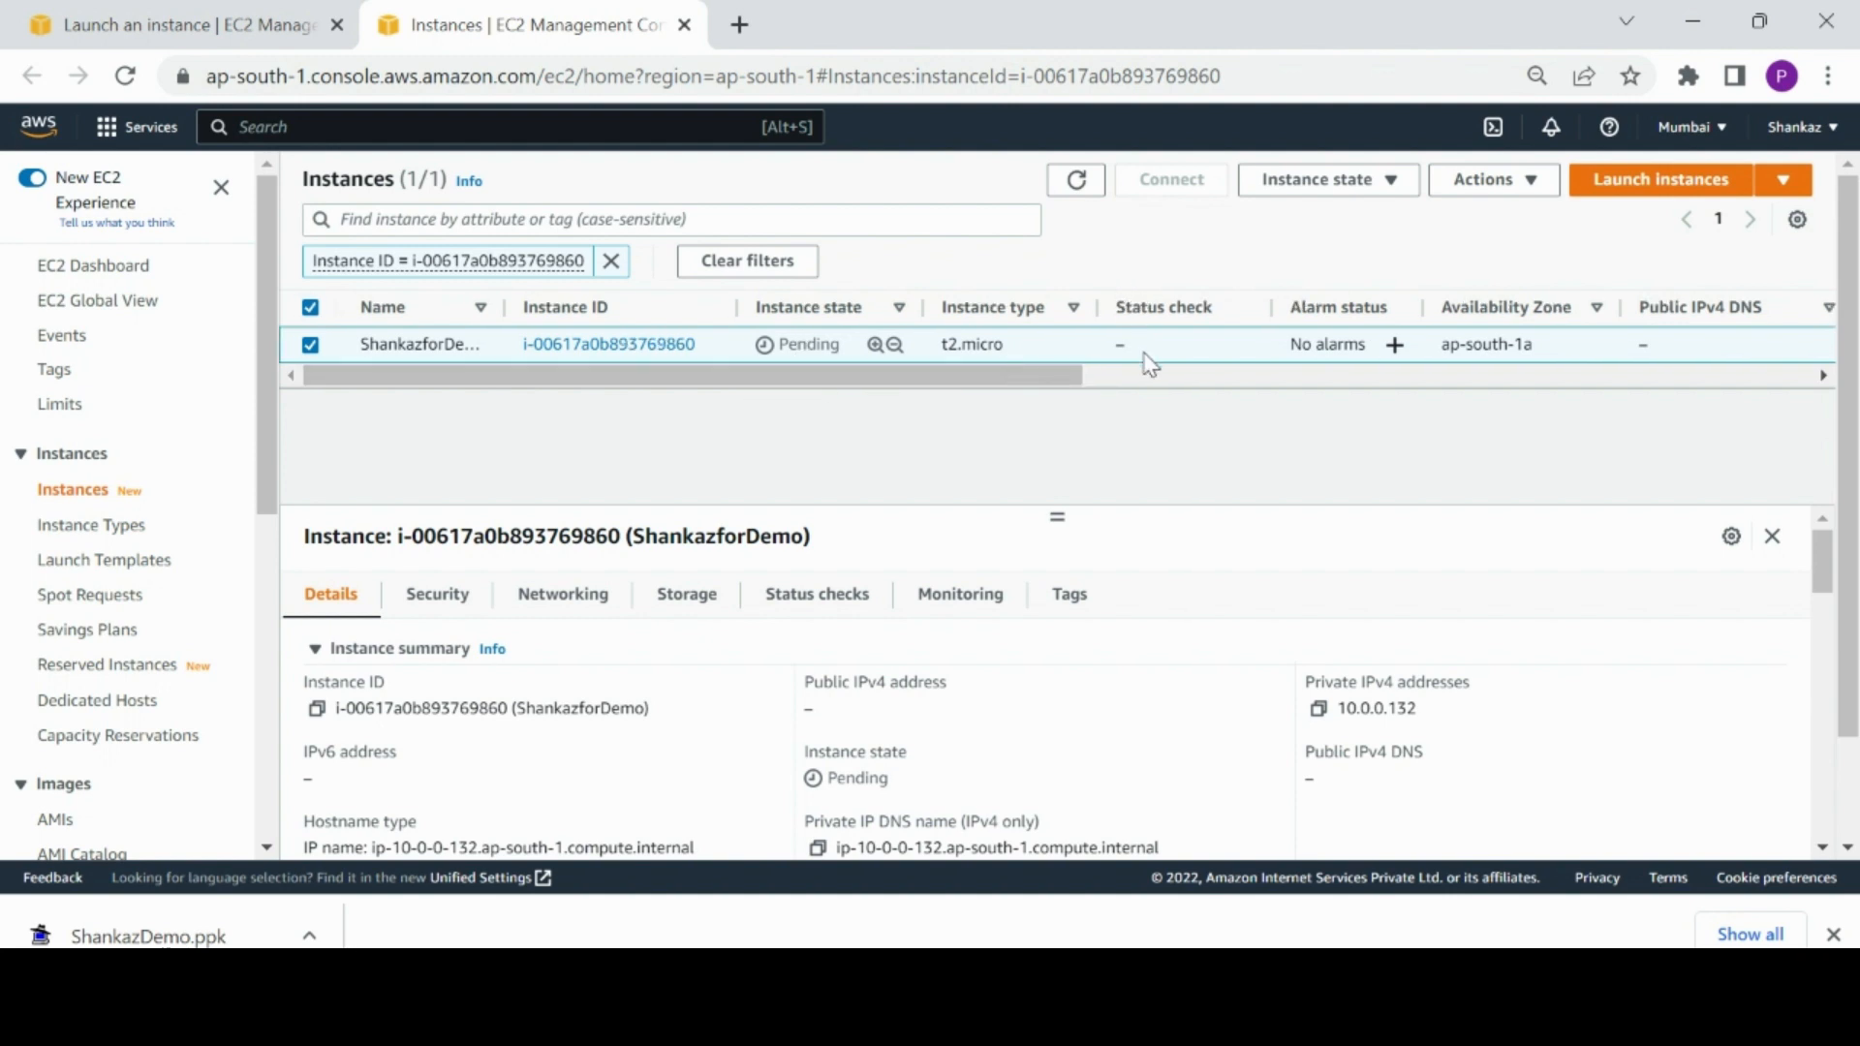
click(1077, 186)
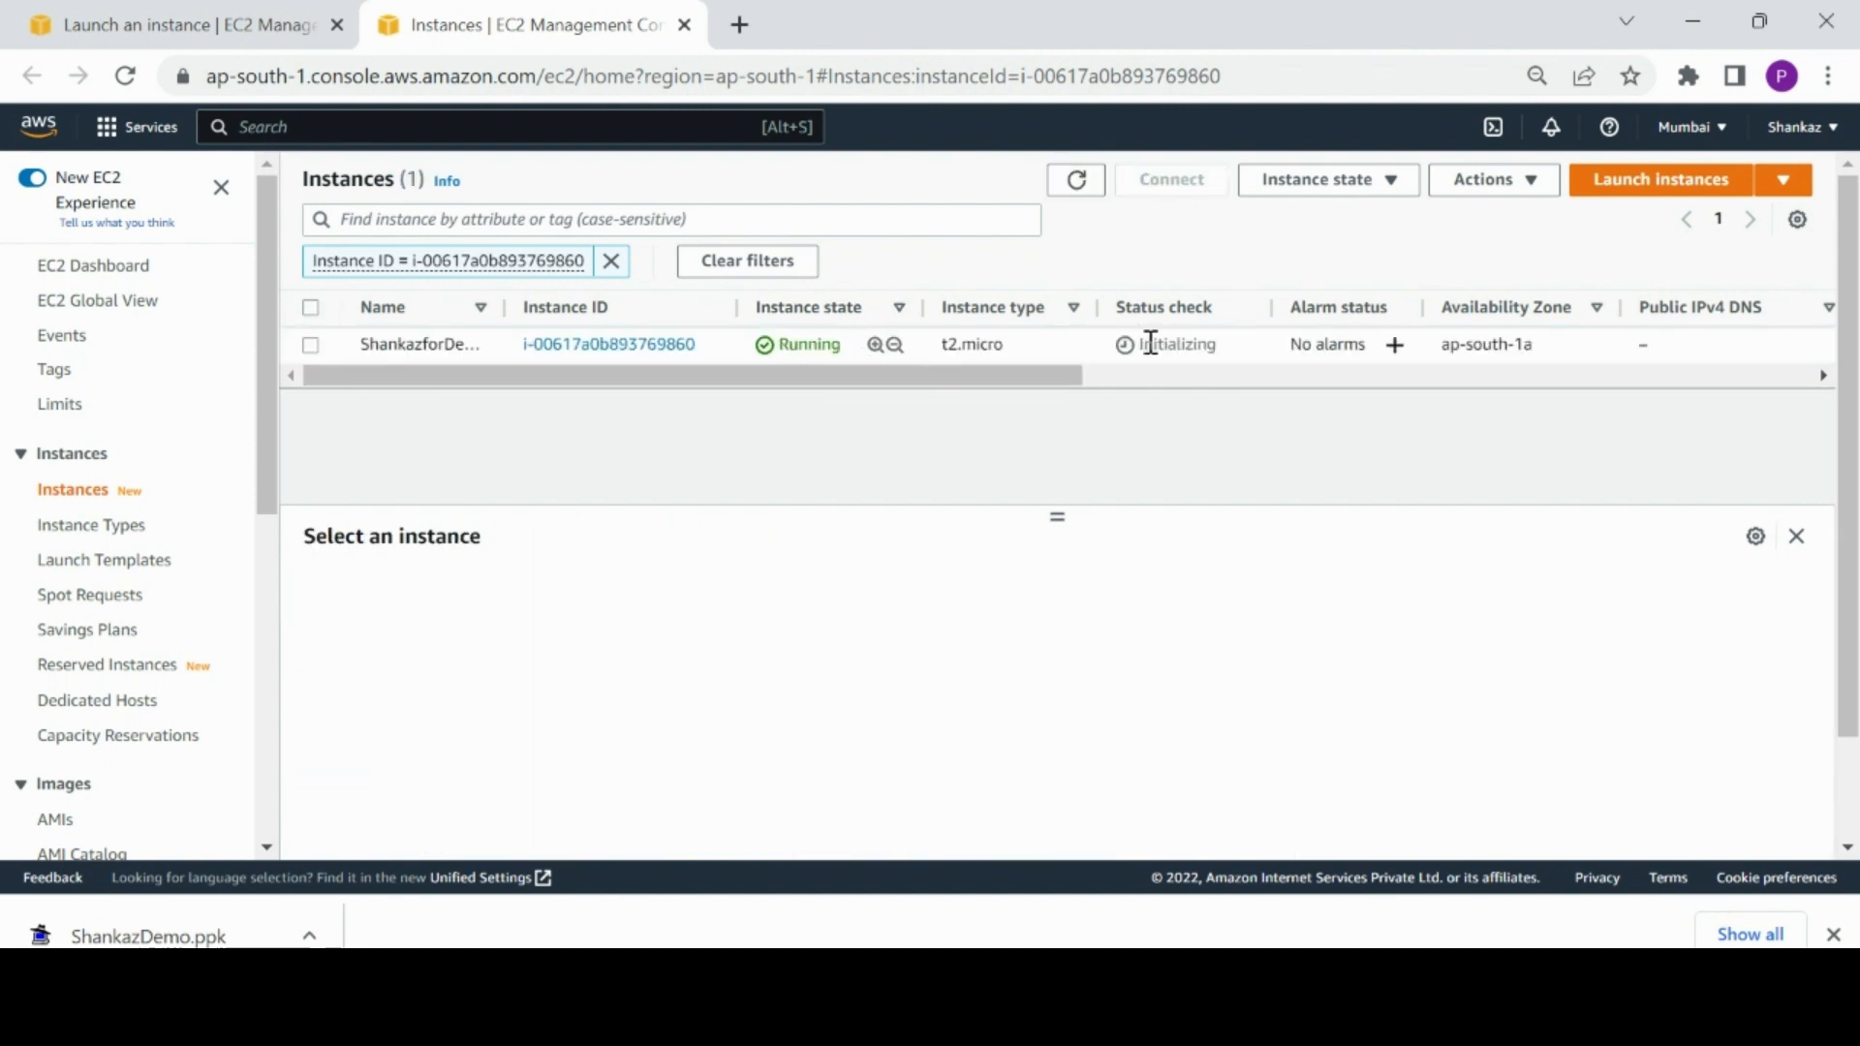
click(1078, 185)
click(1080, 185)
click(1095, 193)
click(310, 349)
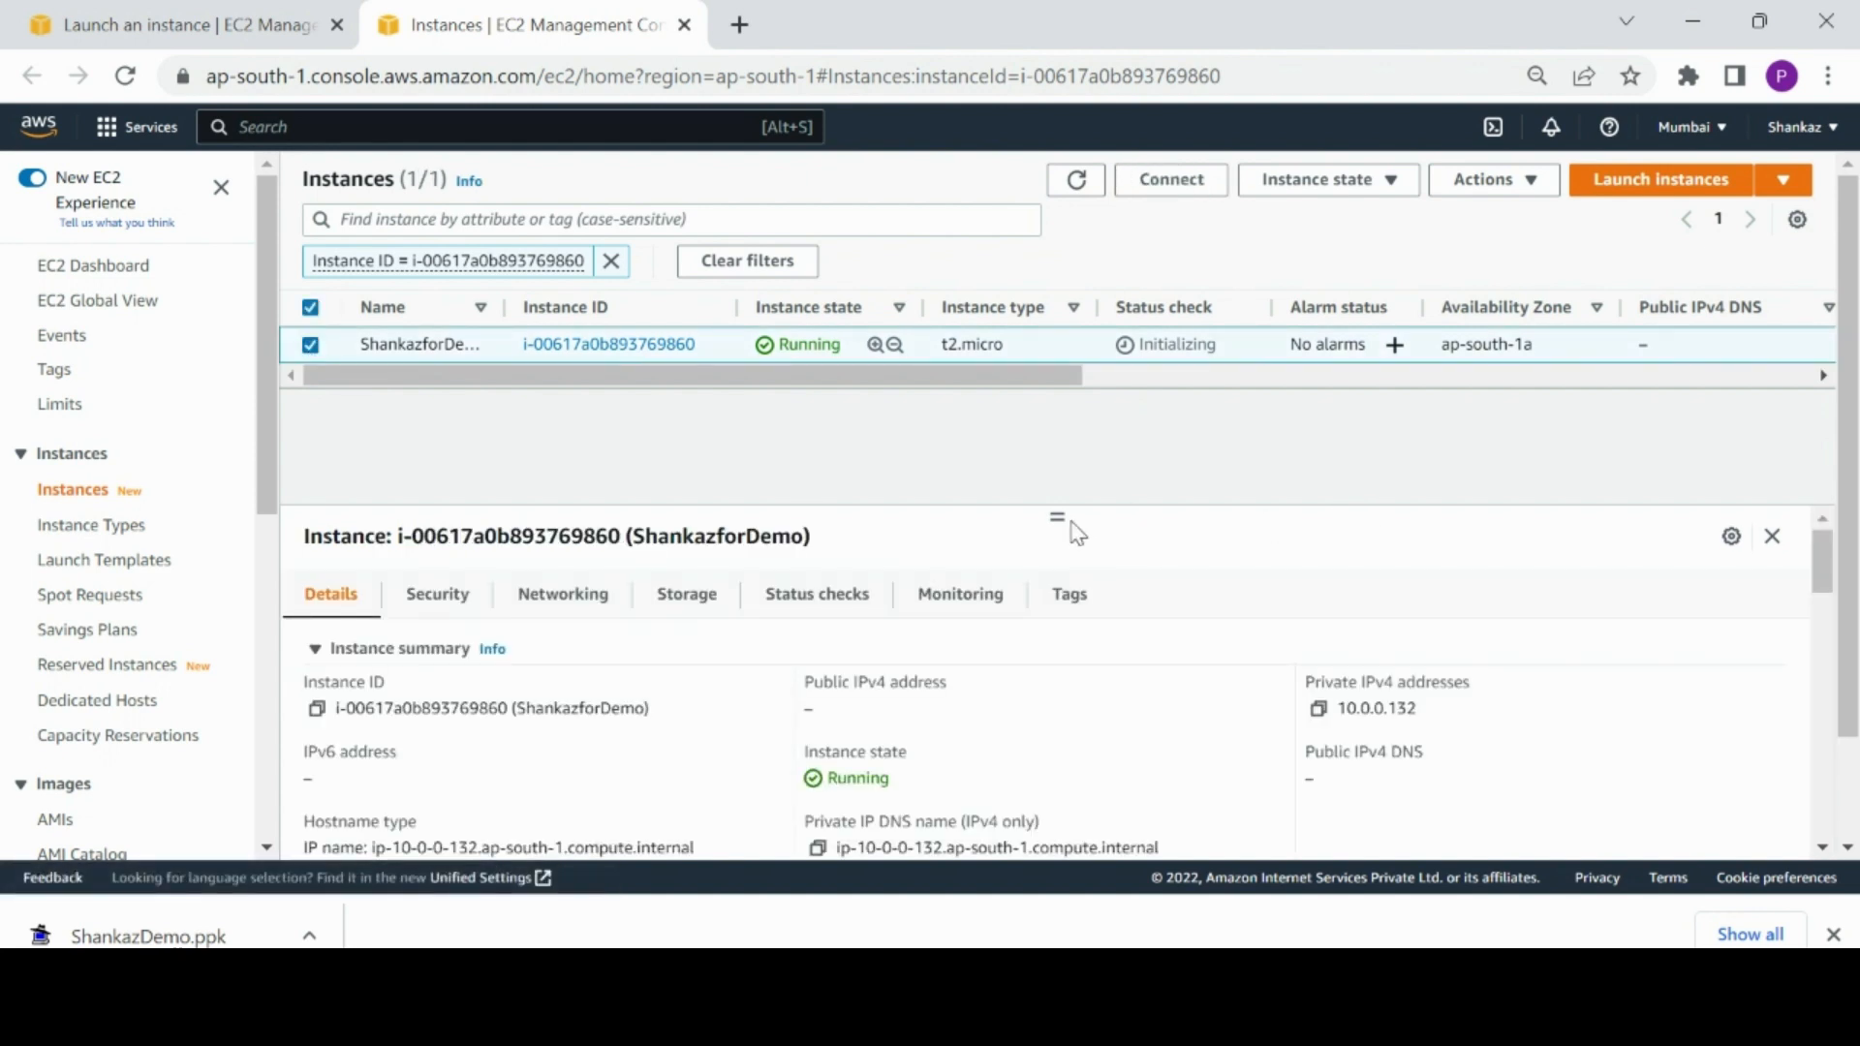
Step: Enlarge the instance details, check the public IPv4 address again after a refresh, and copy the private IPv4 address
drag(1054, 516, 1052, 436)
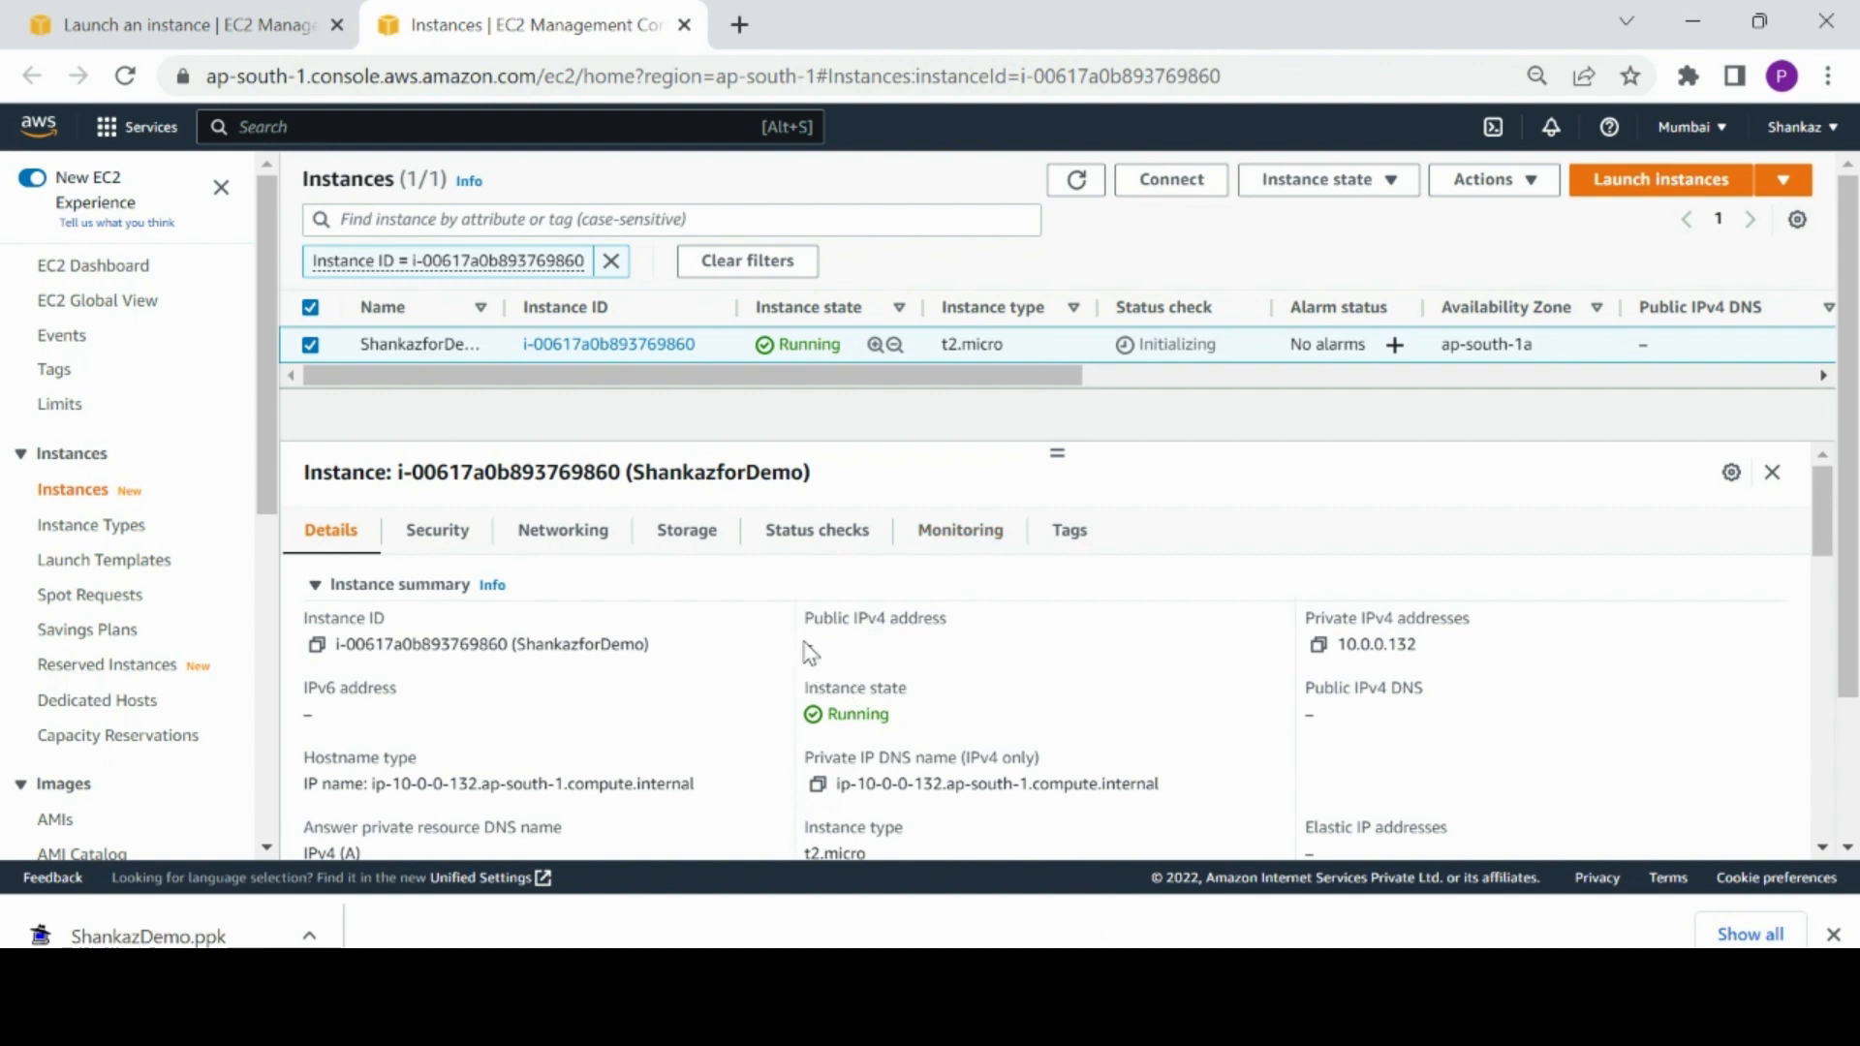
drag(804, 643, 966, 642)
click(1081, 182)
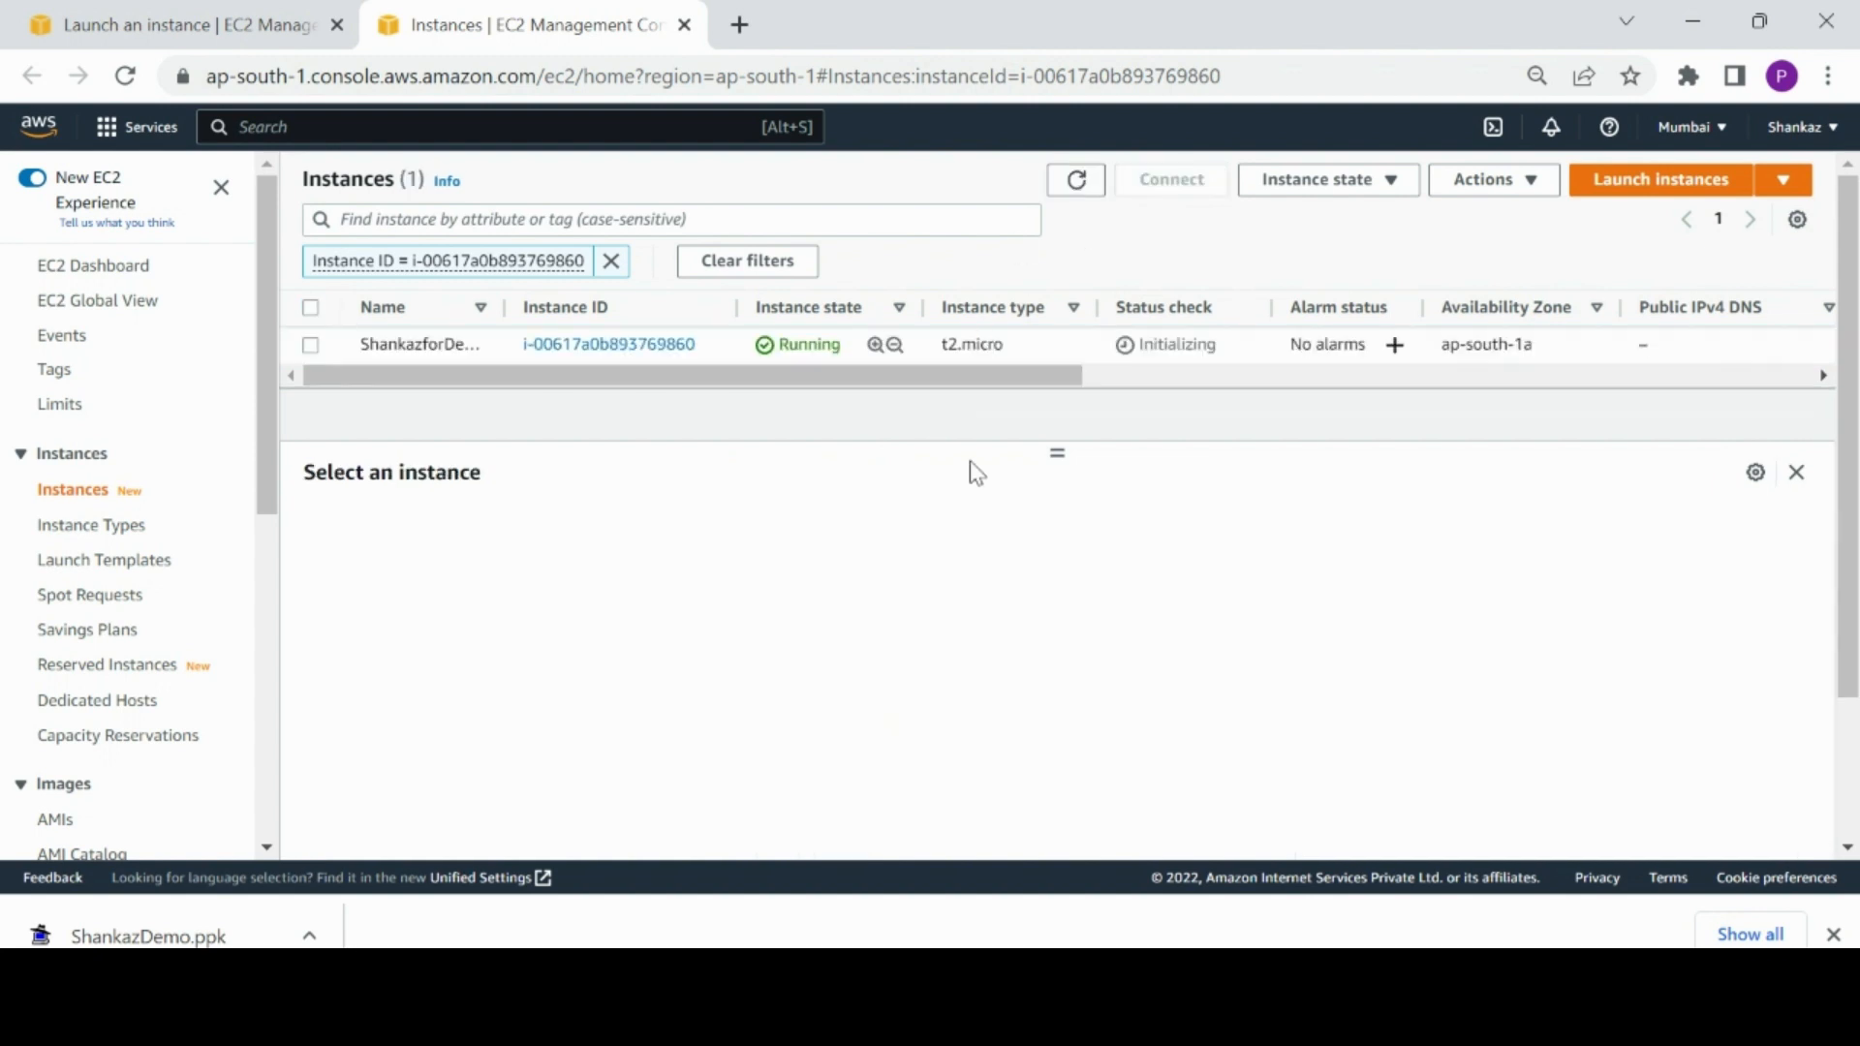
click(310, 345)
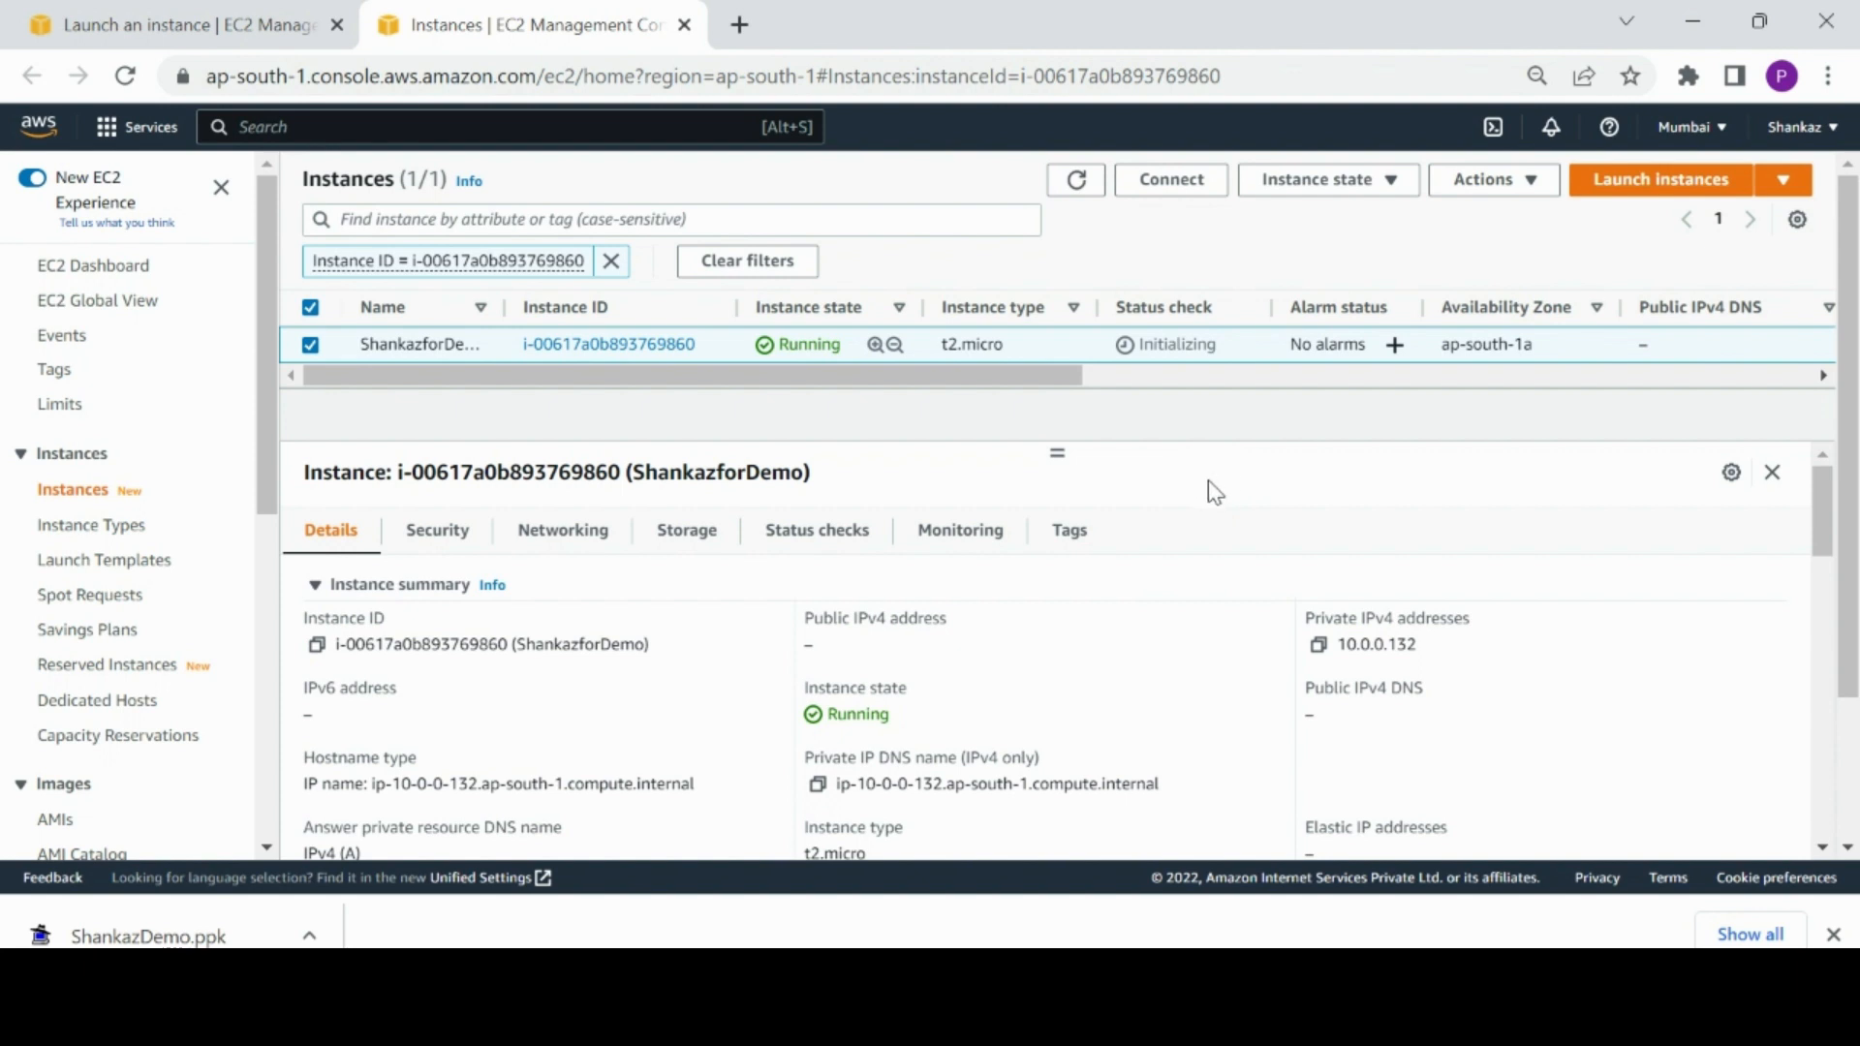
click(1319, 647)
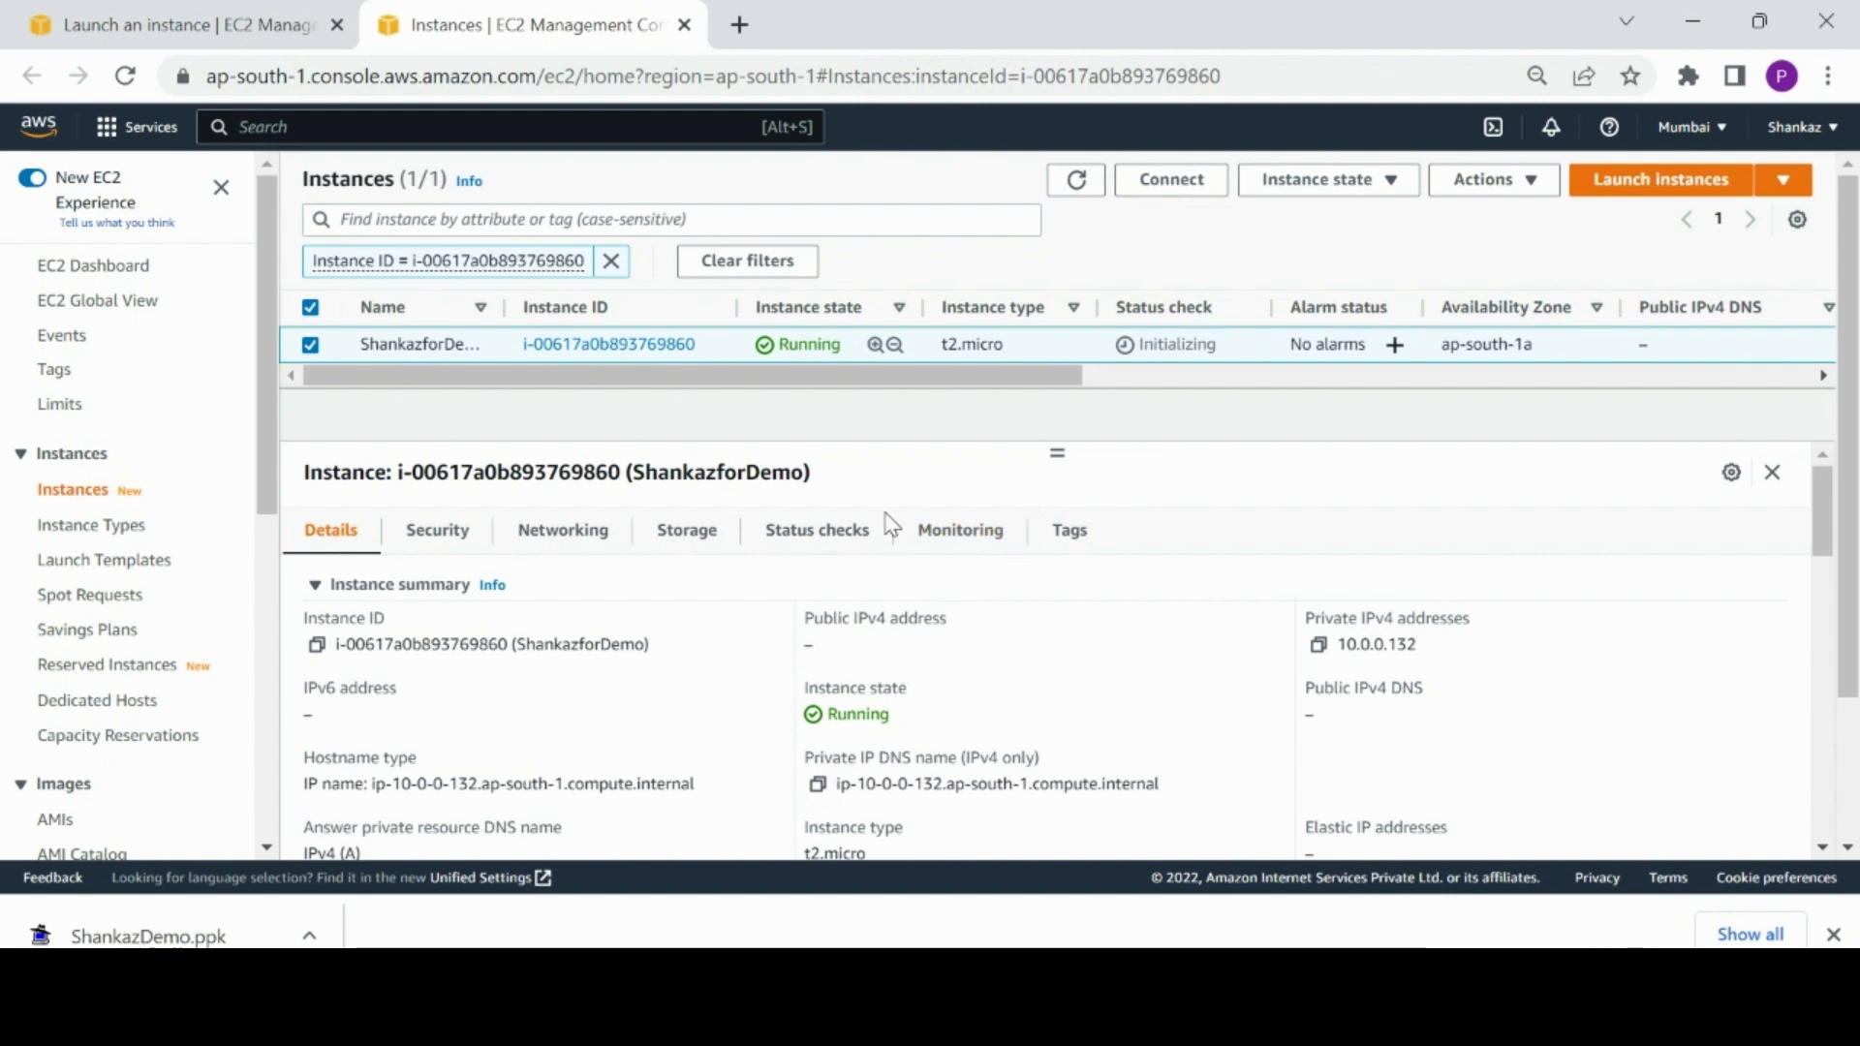
Step: View the instance state options without choosing one, then refresh the instances list and reselect ShankazforDemo to check its status
drag(265, 469, 262, 688)
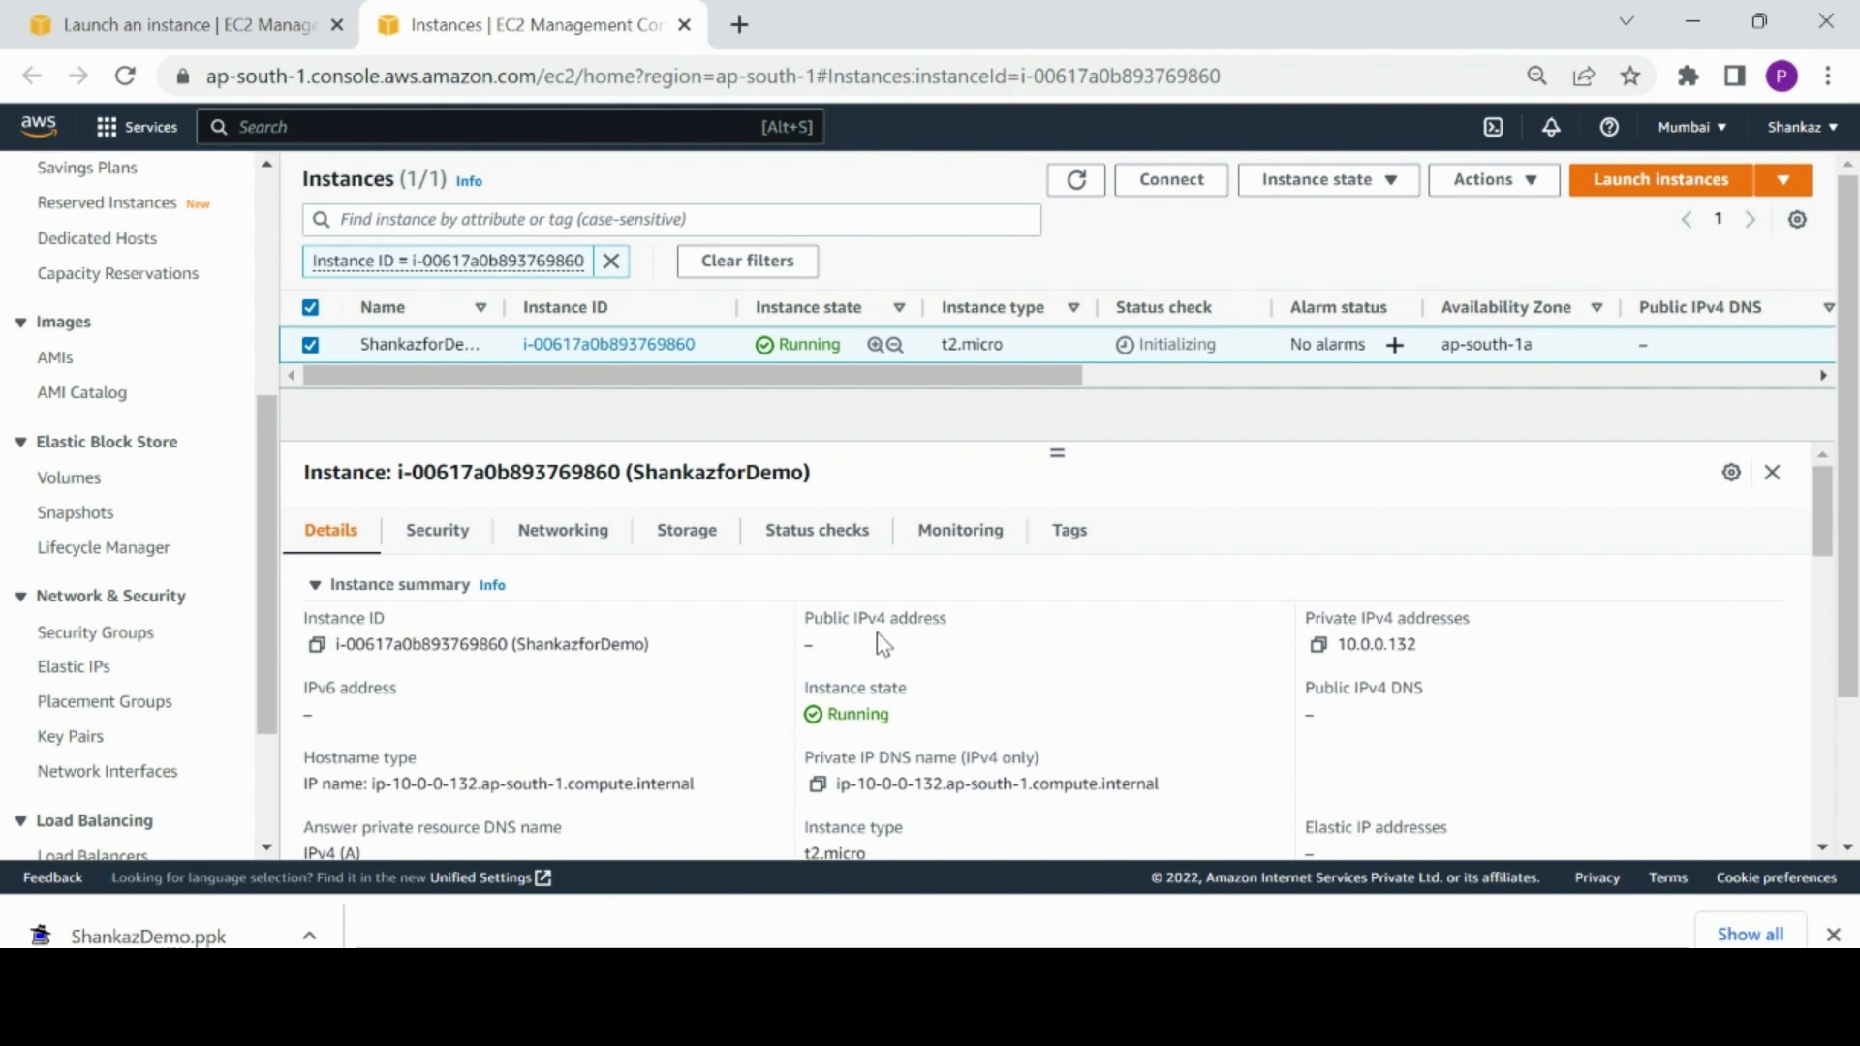
click(1320, 198)
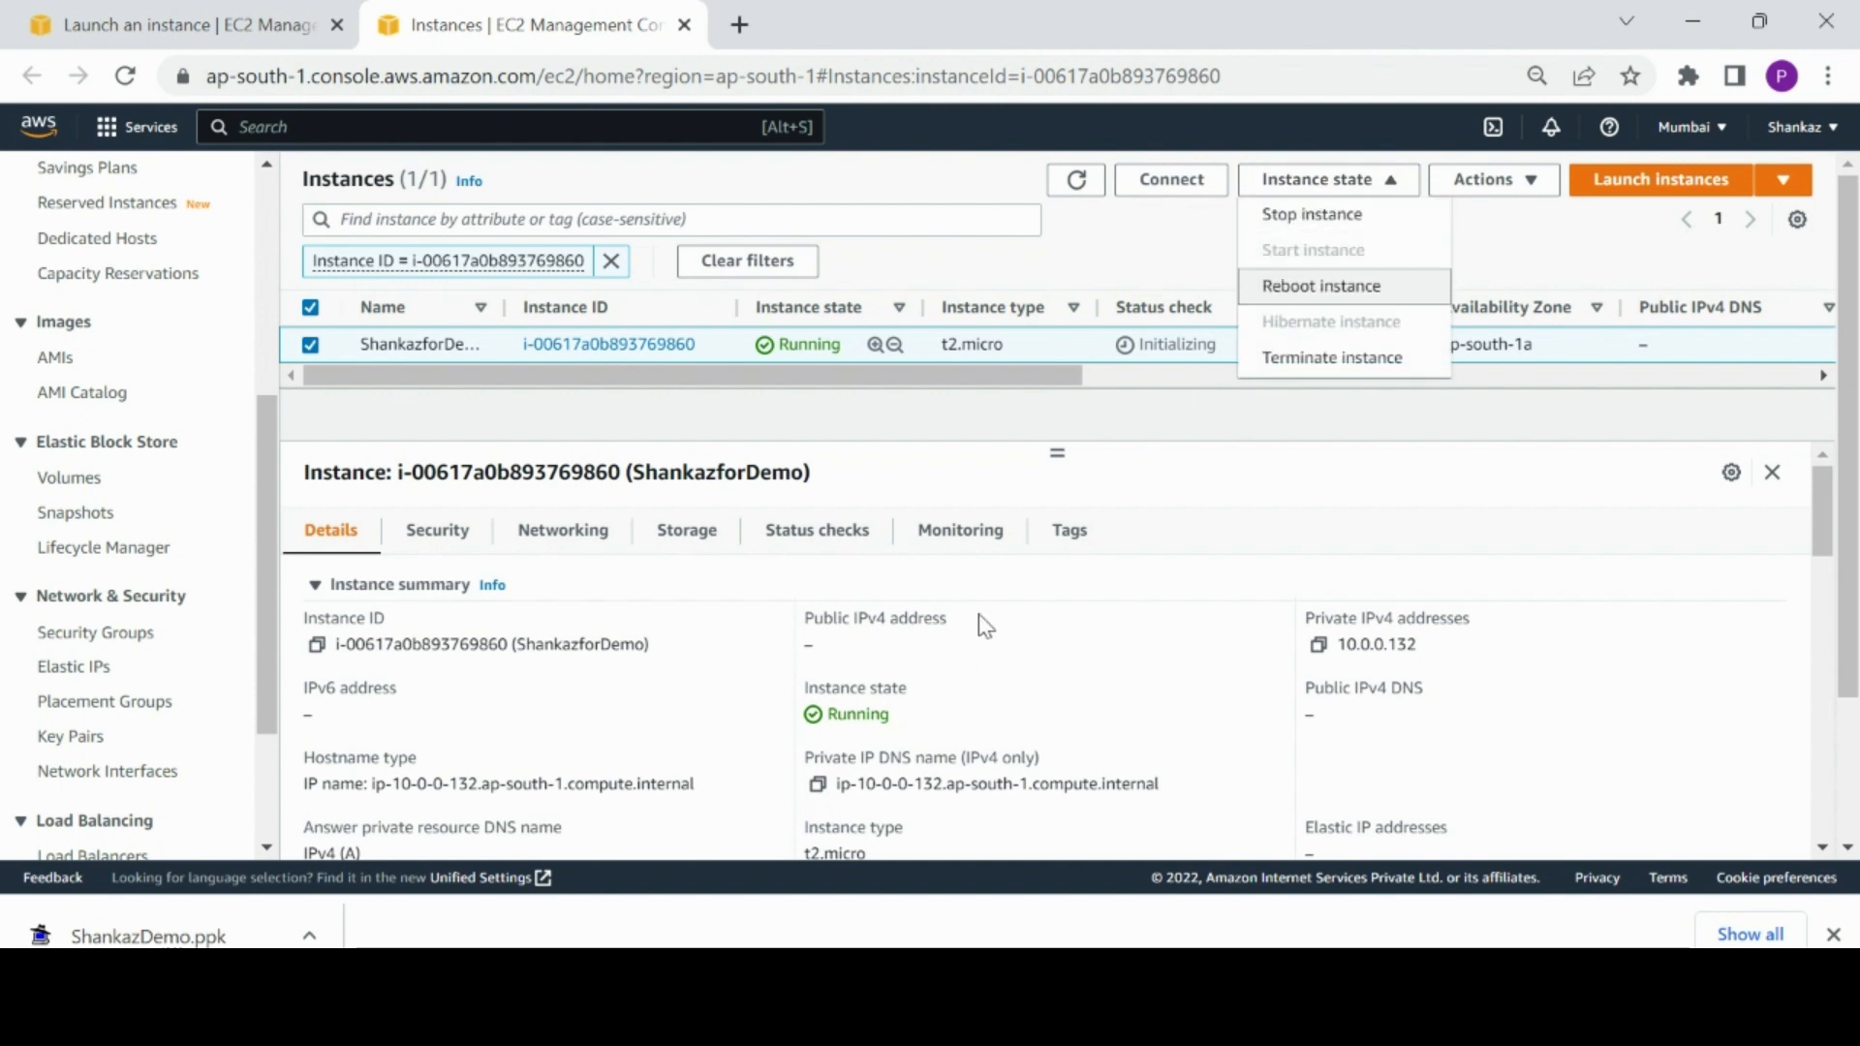
click(898, 411)
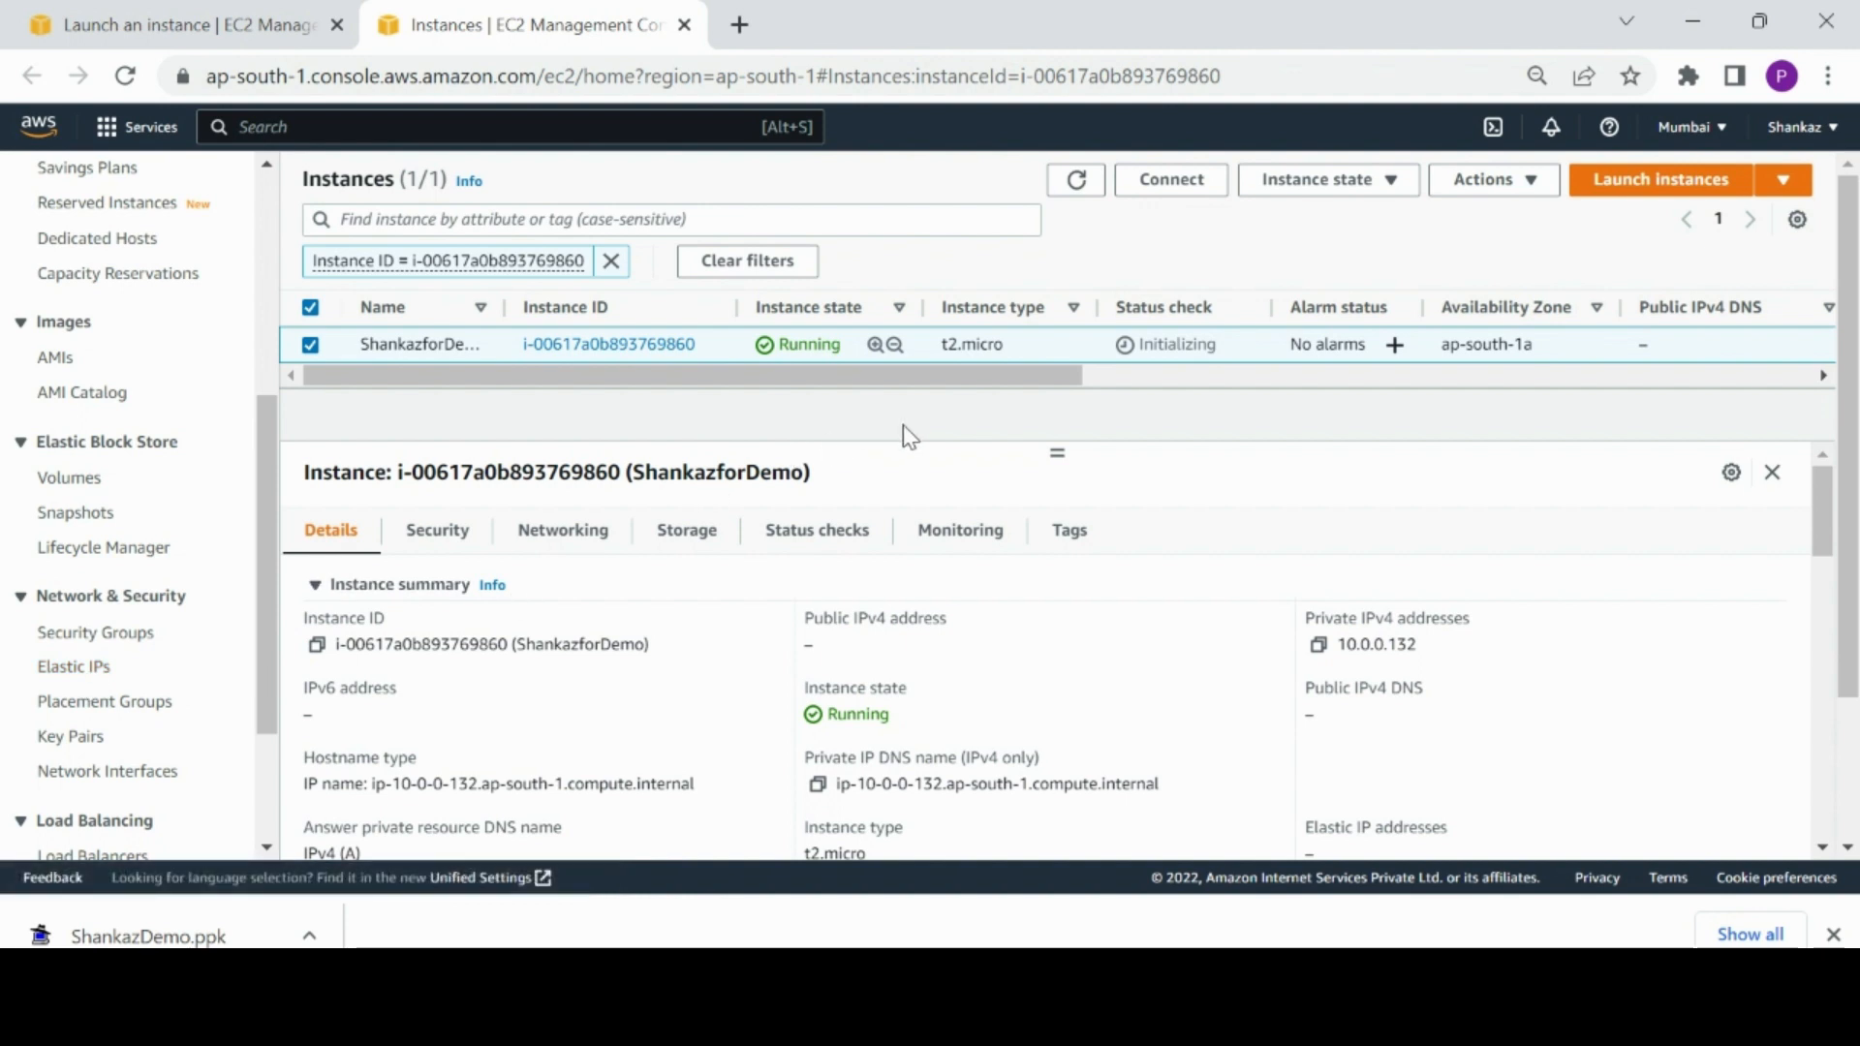
click(1076, 180)
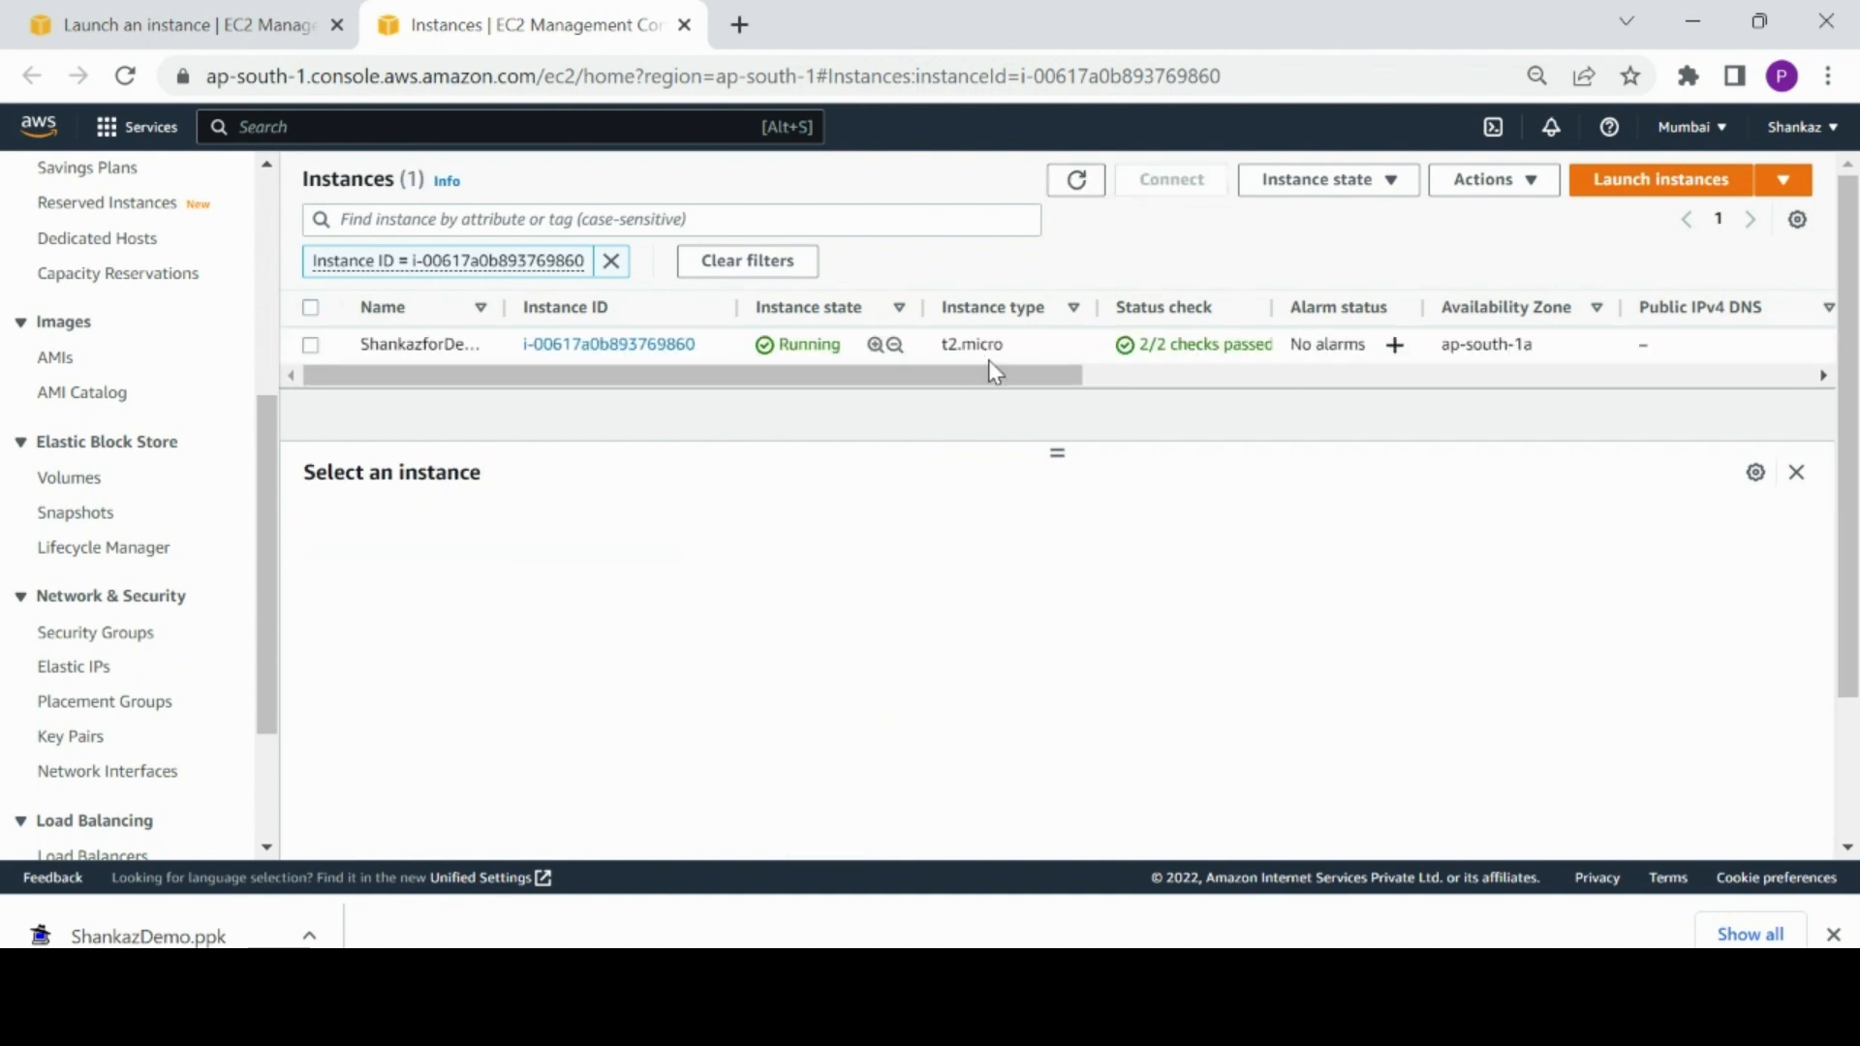
click(310, 346)
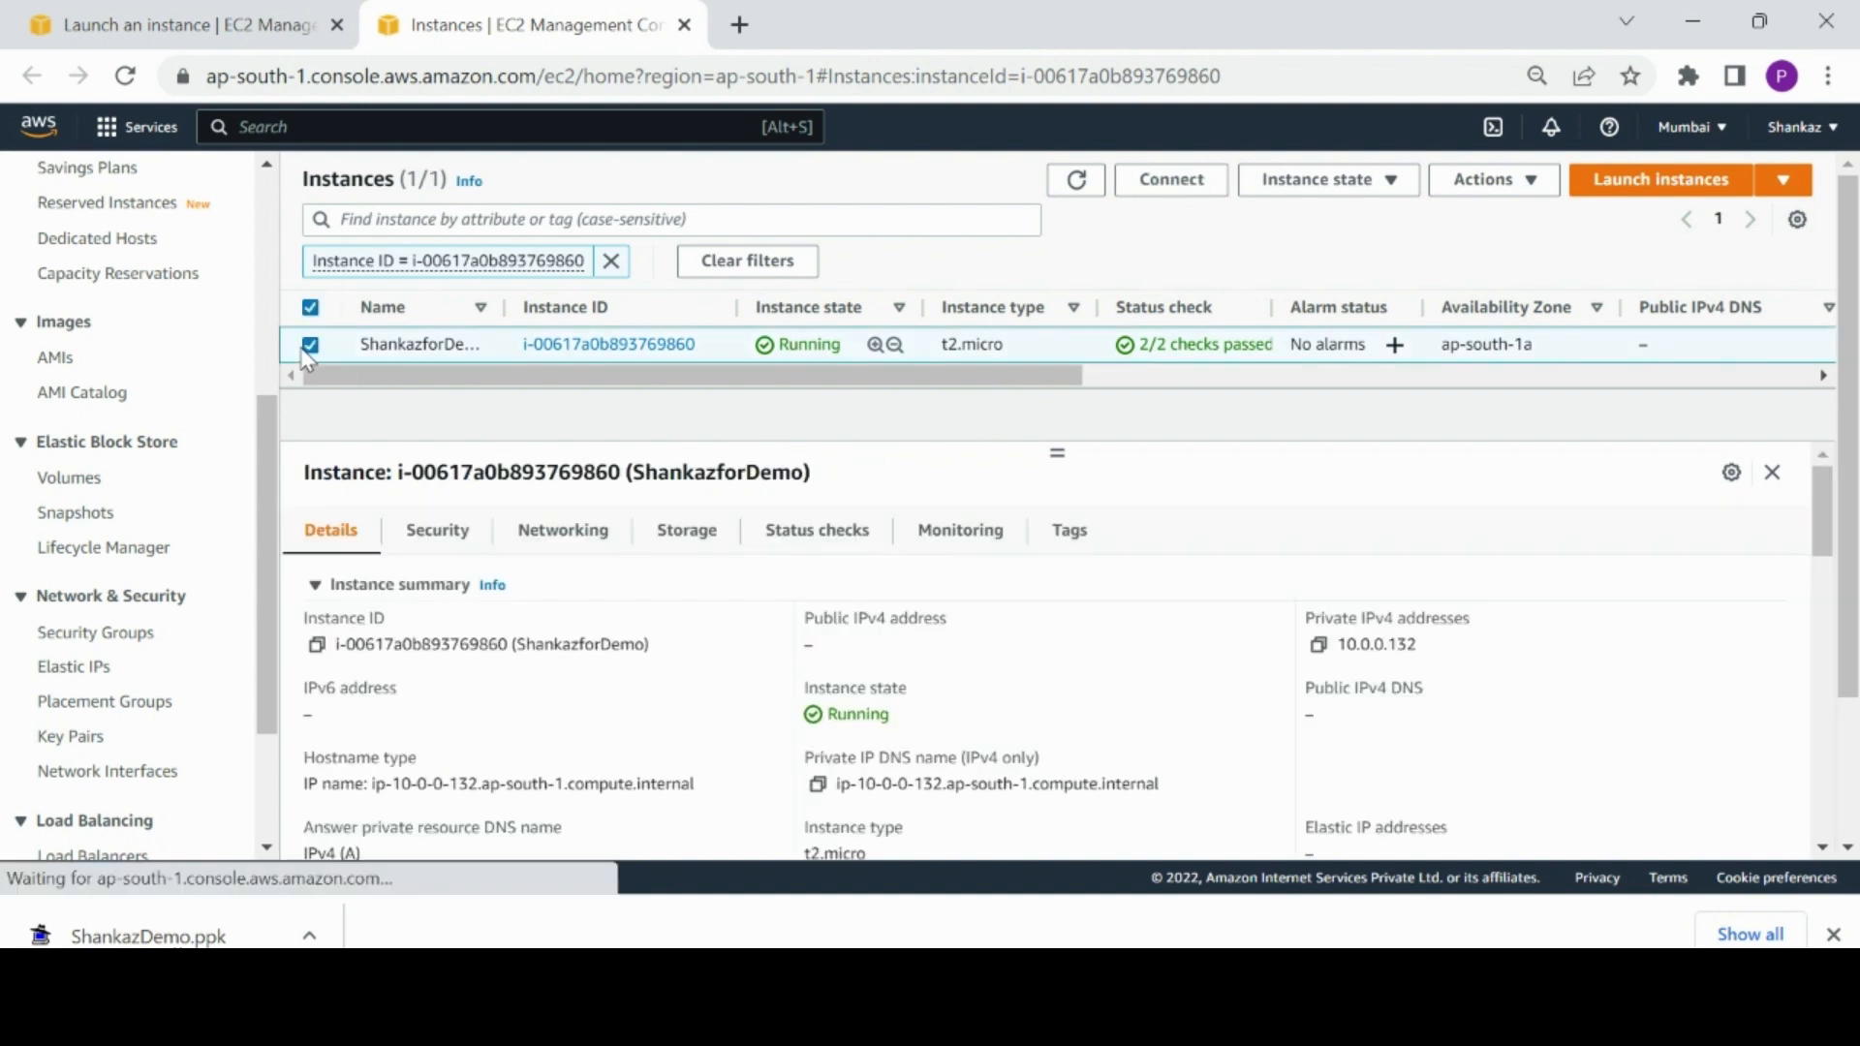
Step: Open Elastic IPs in a new browser tab and allocate an address from Amazon's pool of IPv4 addresses
middle_click(66, 669)
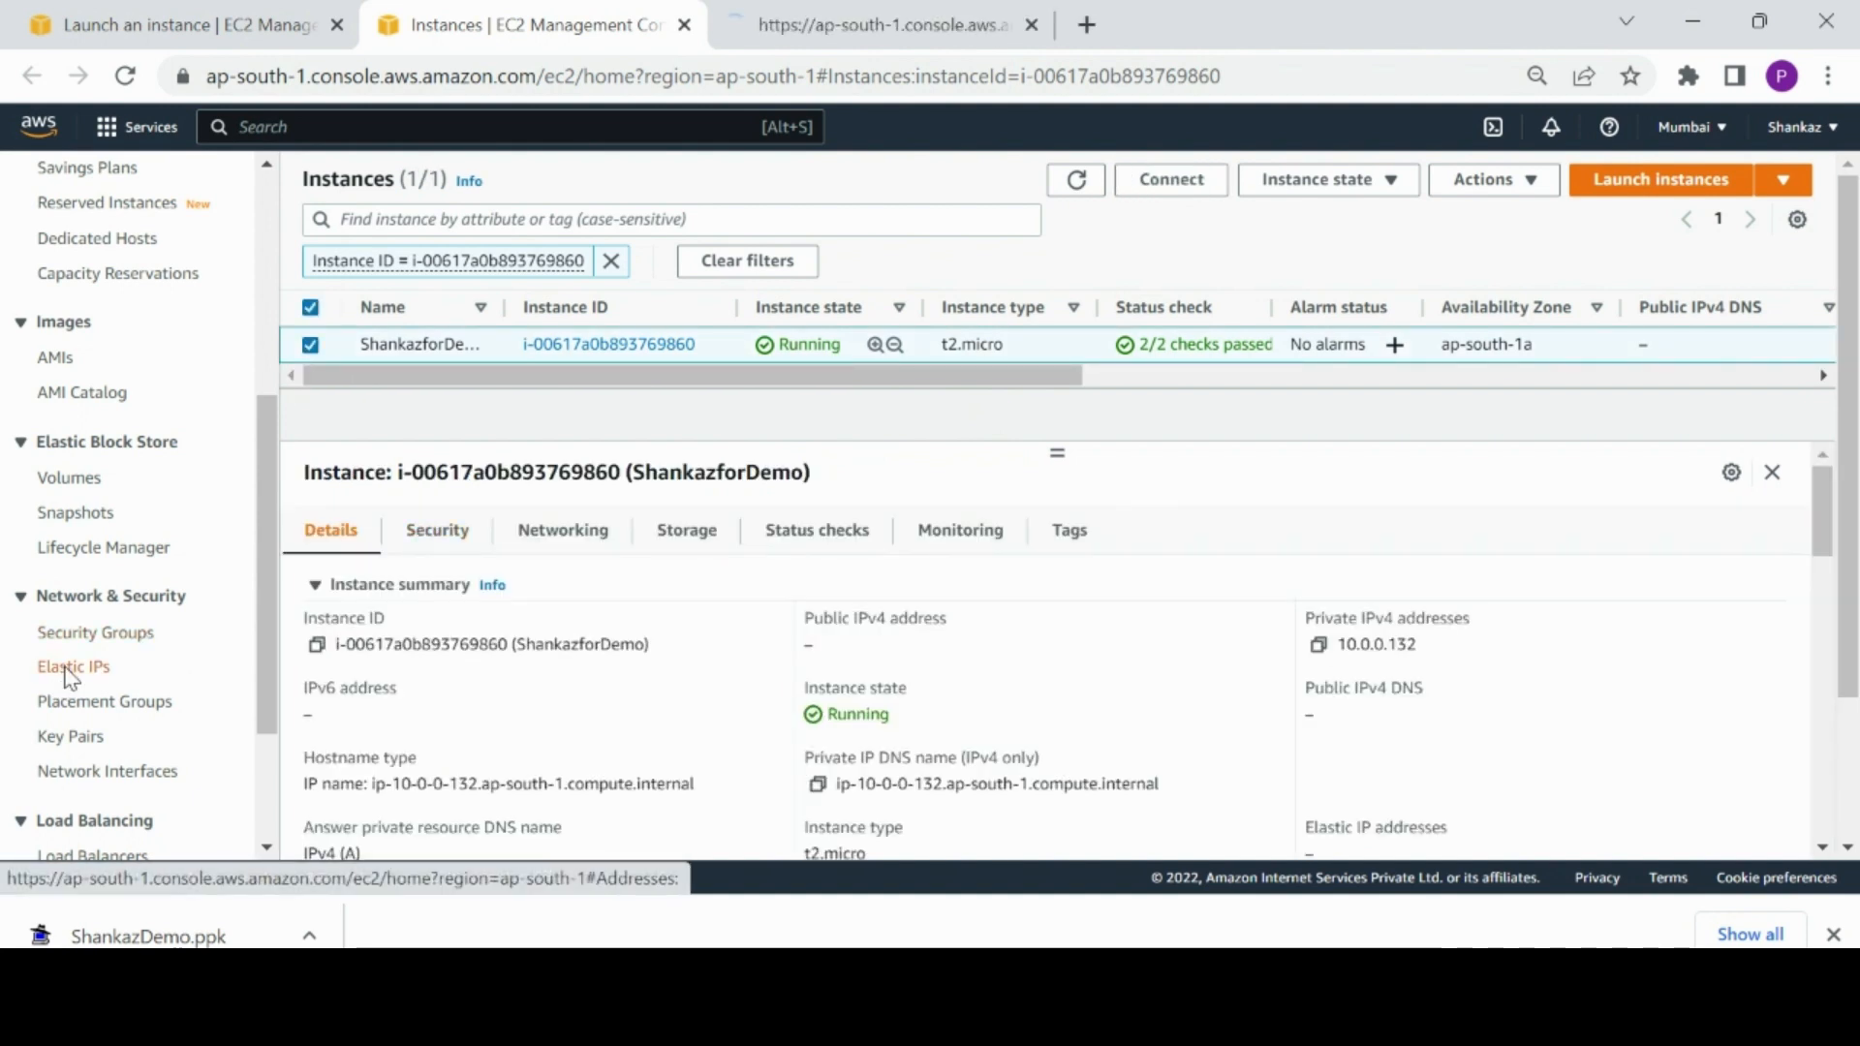
click(818, 24)
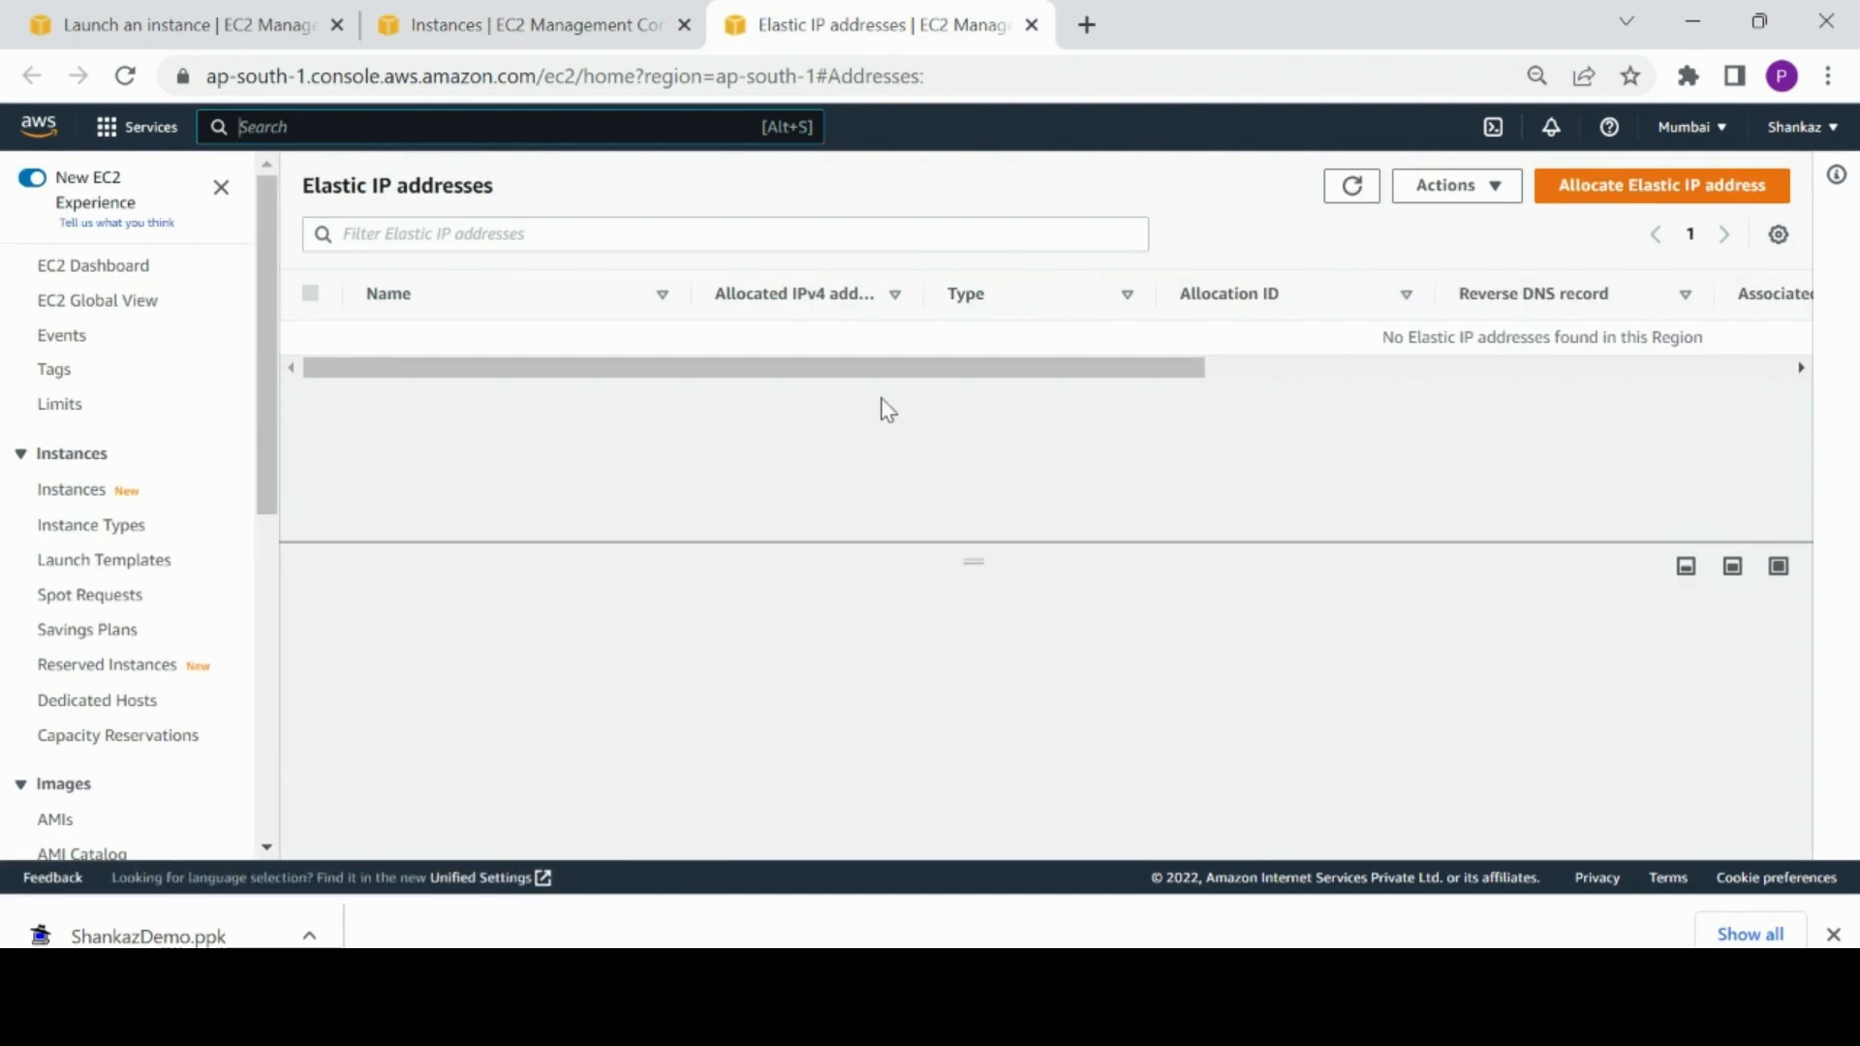
click(1621, 199)
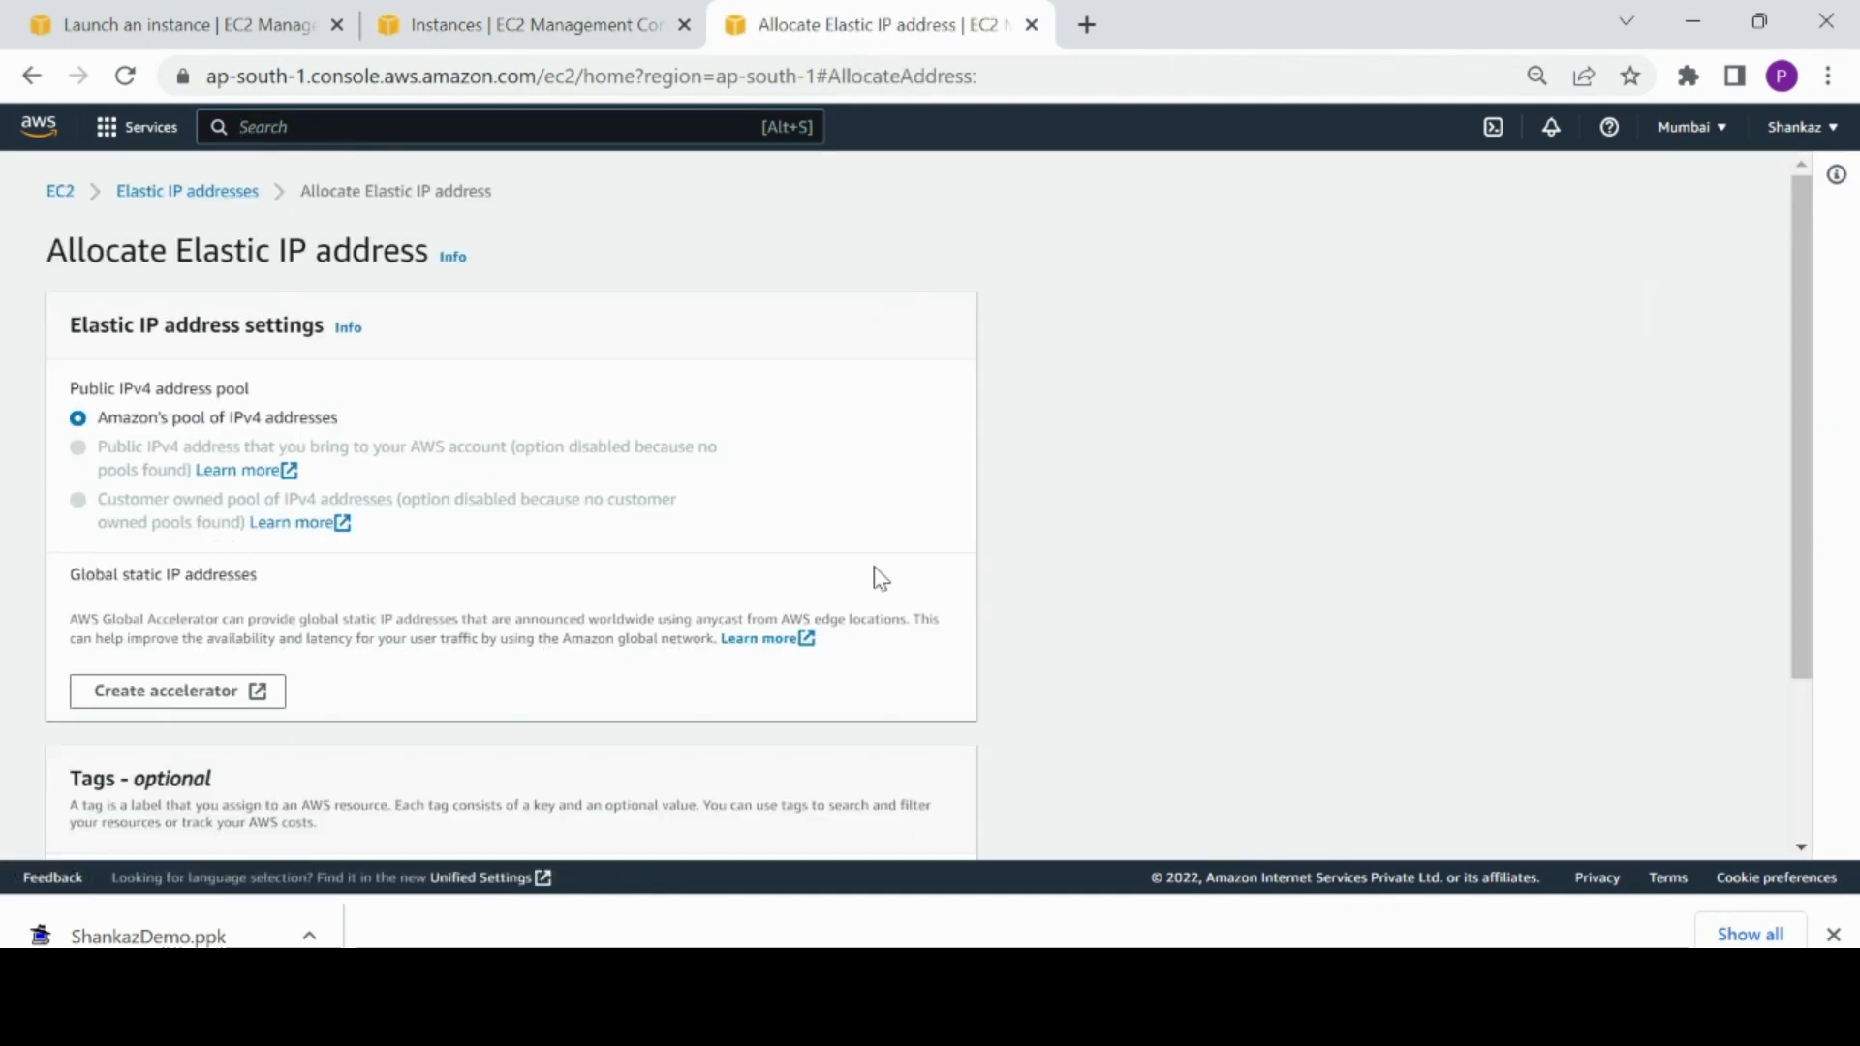
drag(1799, 368, 1816, 601)
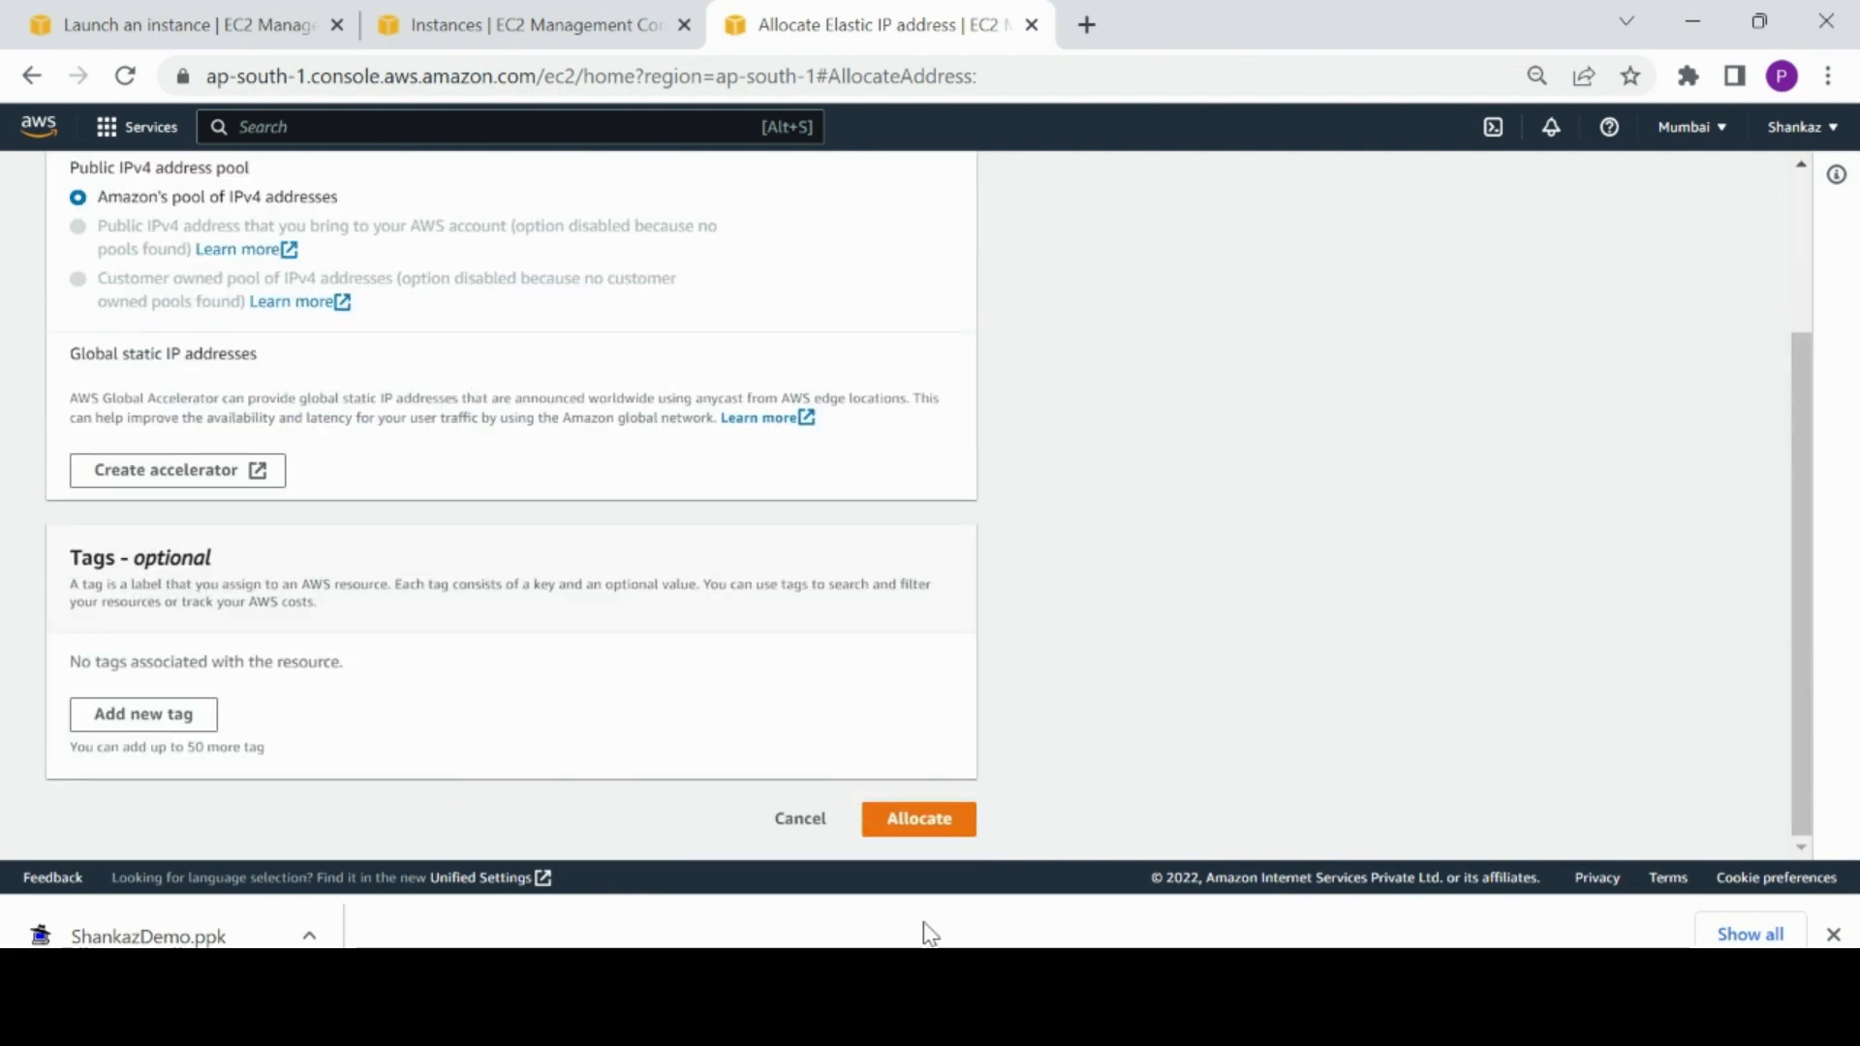
click(907, 830)
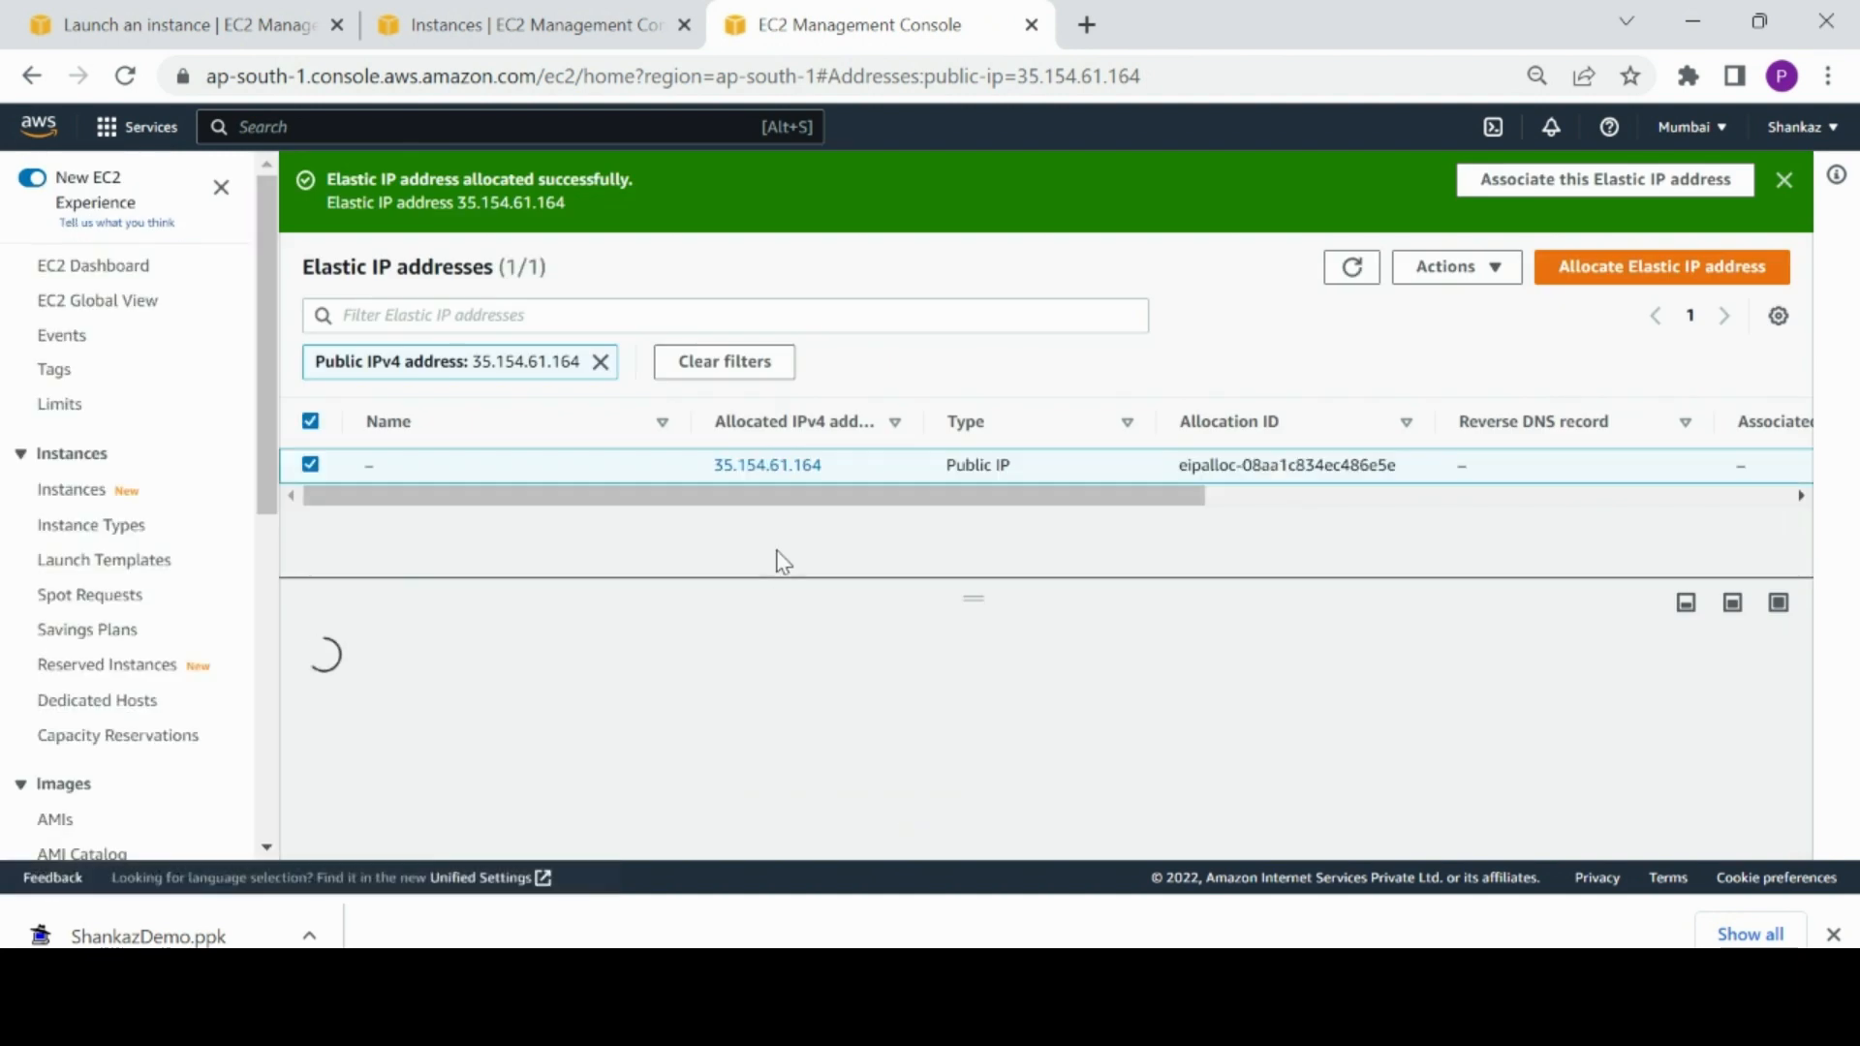
Step: Associate the new Elastic IP address with the ShankazforDemo instance, using private IP address 10.0.0.132
click(1460, 279)
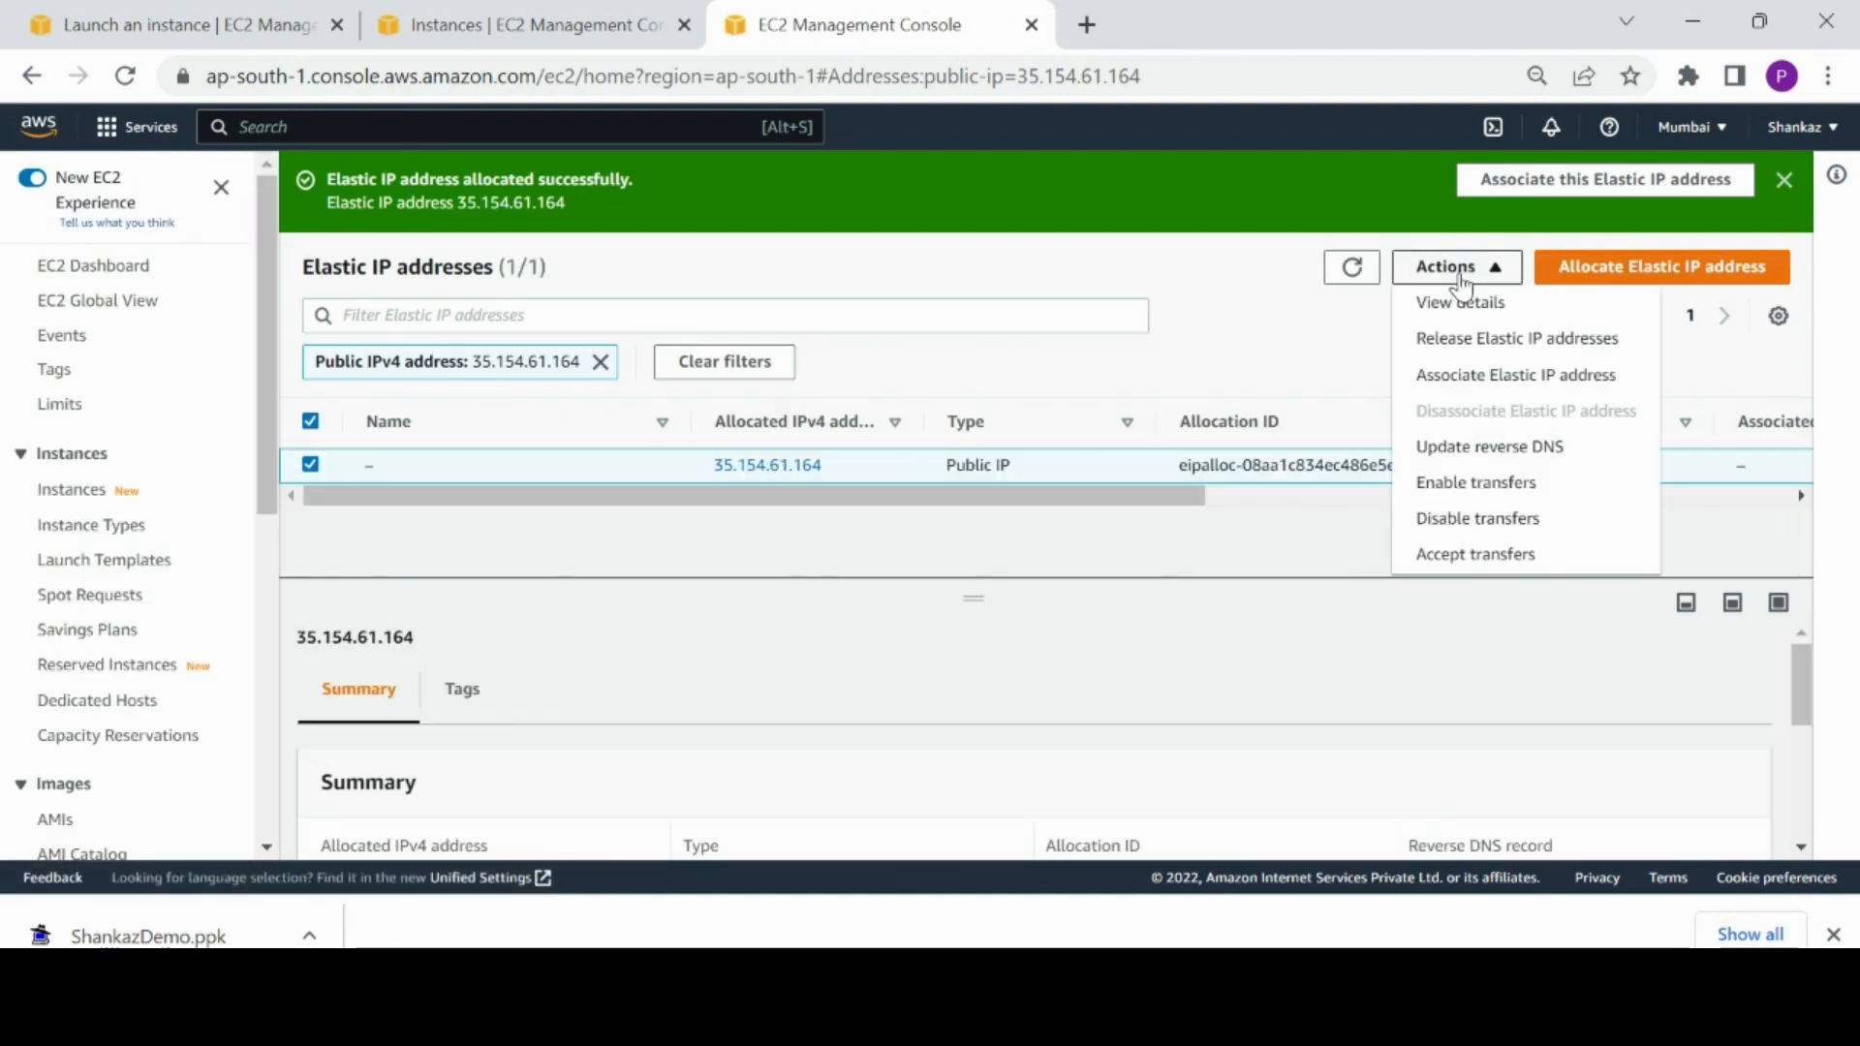
click(1470, 378)
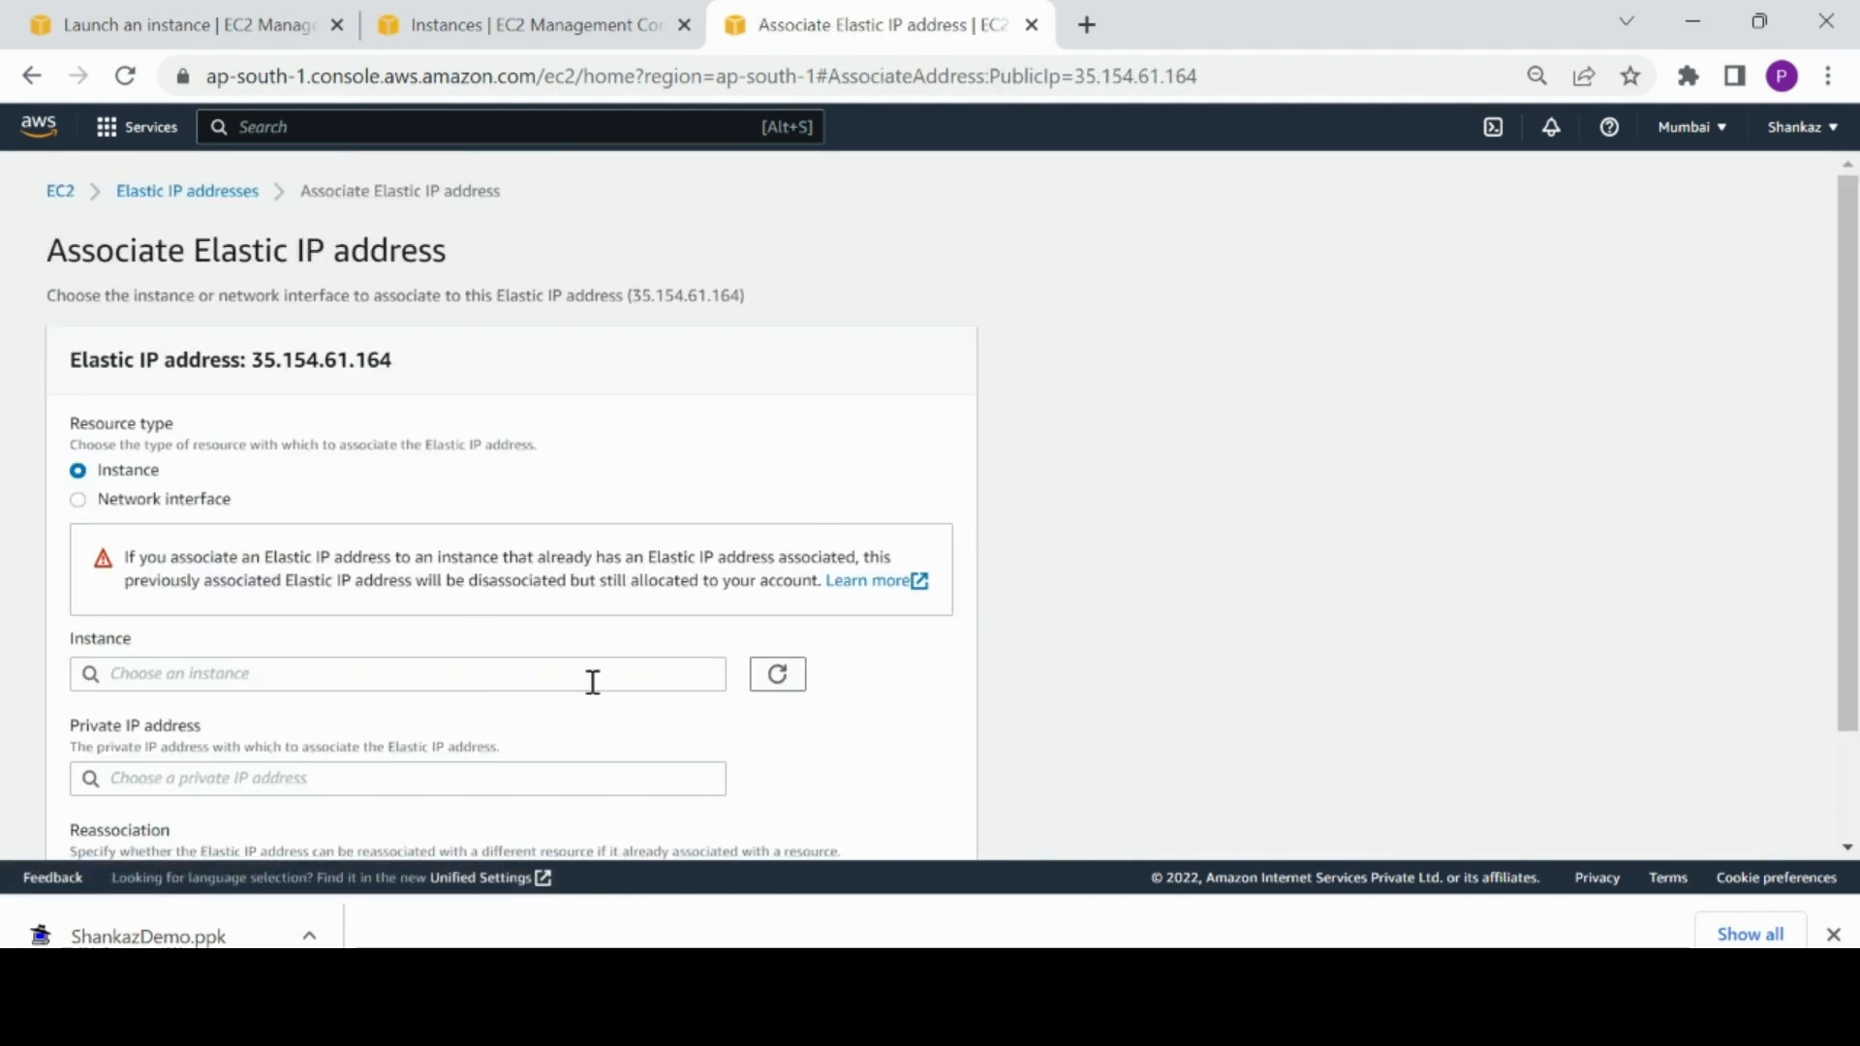
click(625, 676)
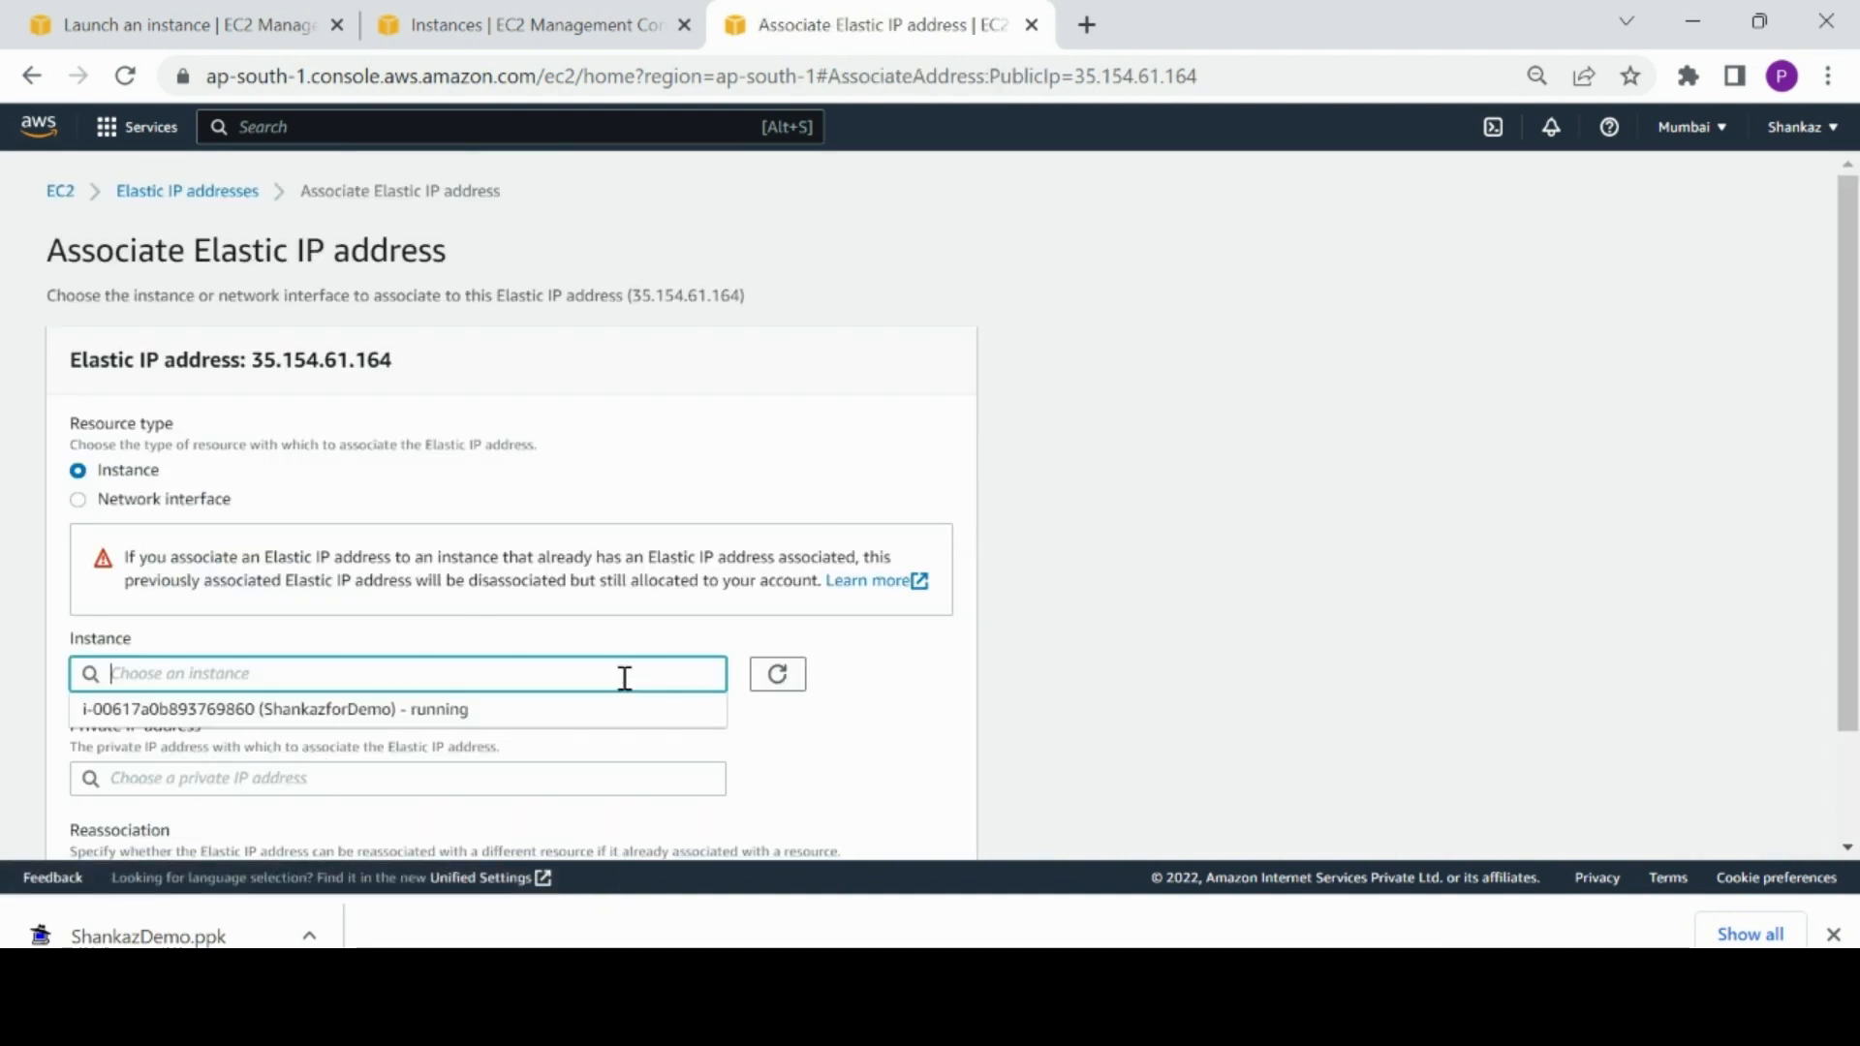
click(544, 717)
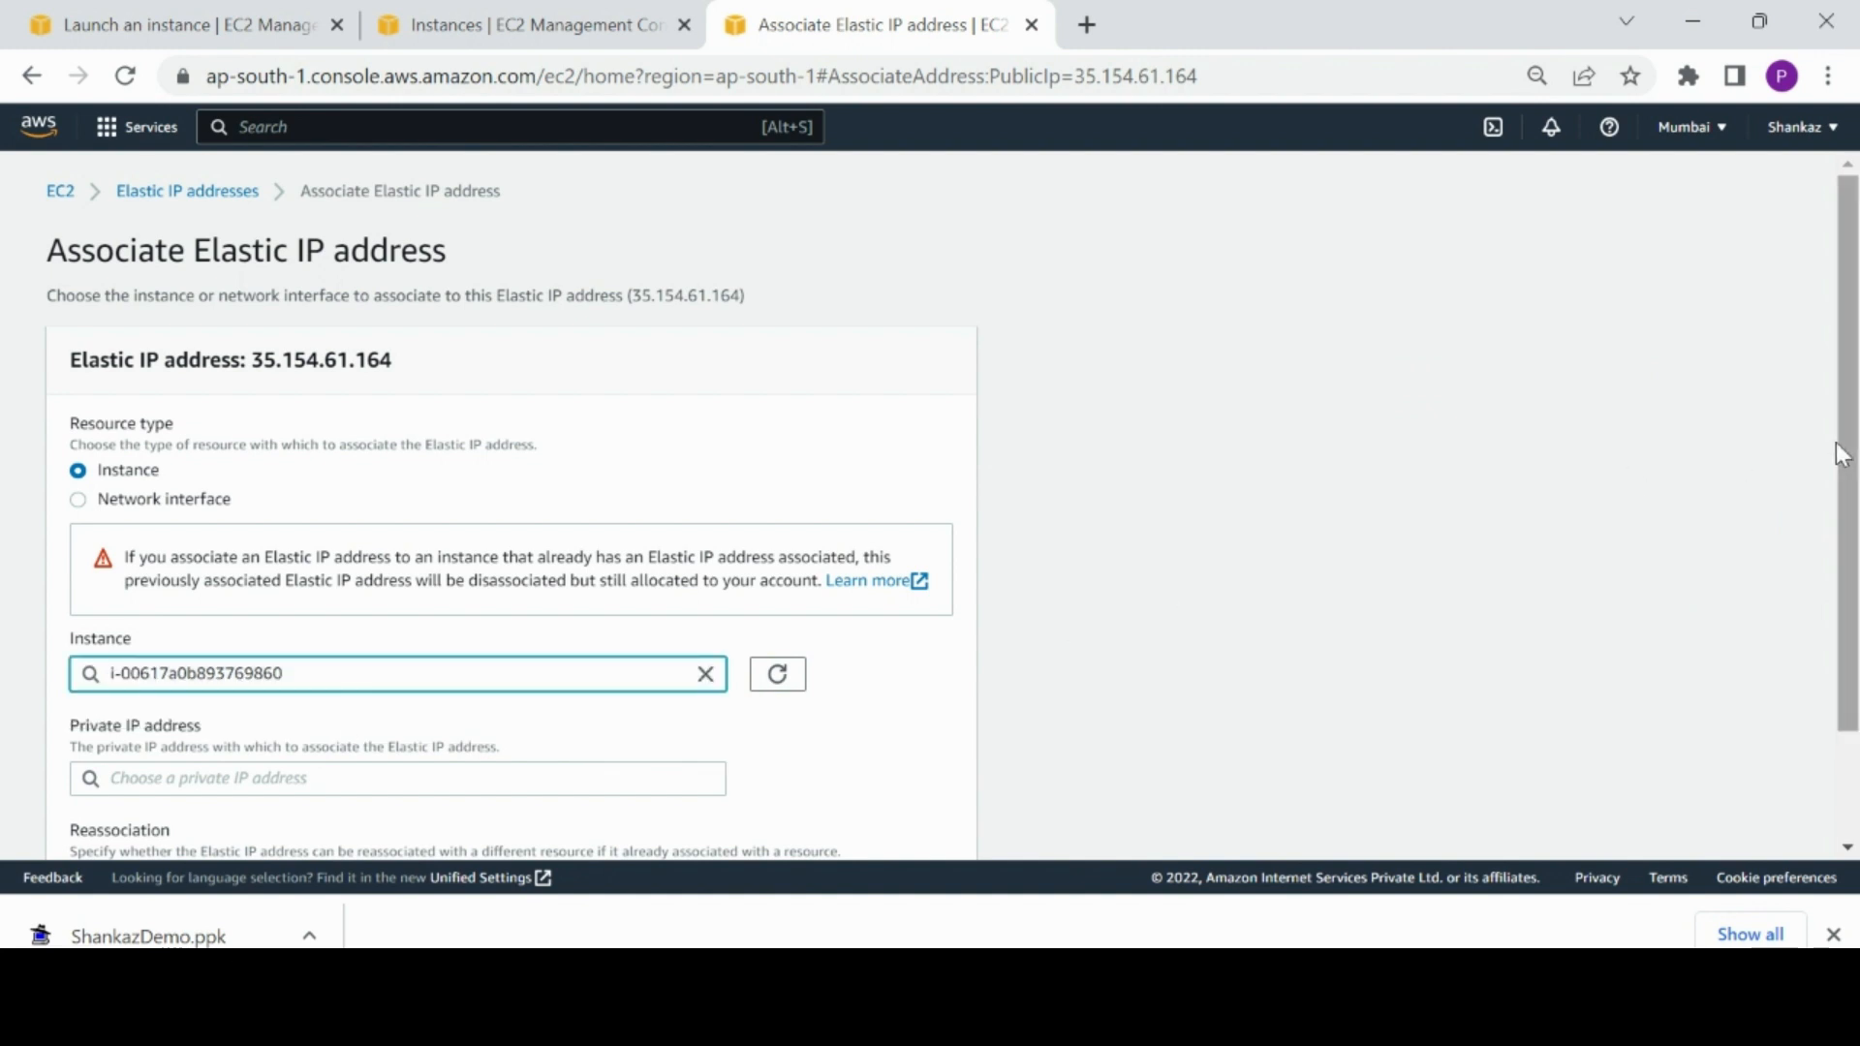
drag(1844, 457, 1851, 601)
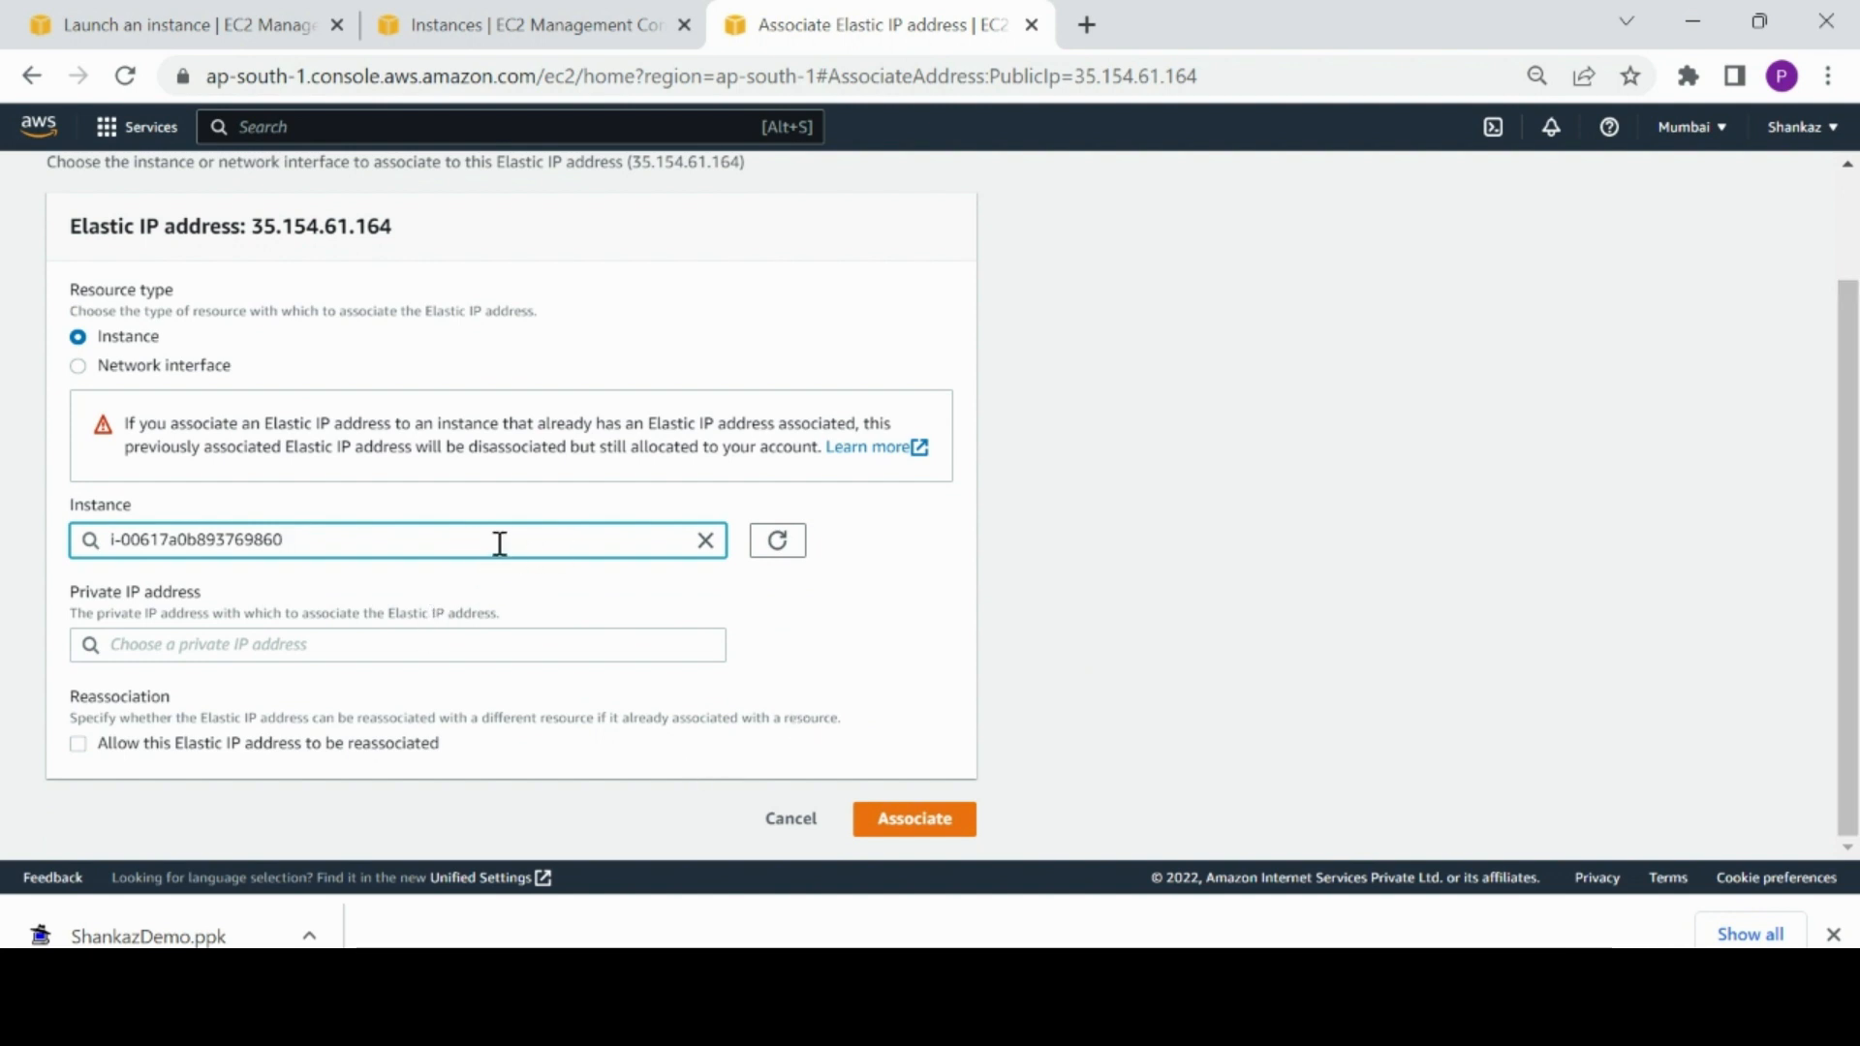
click(466, 649)
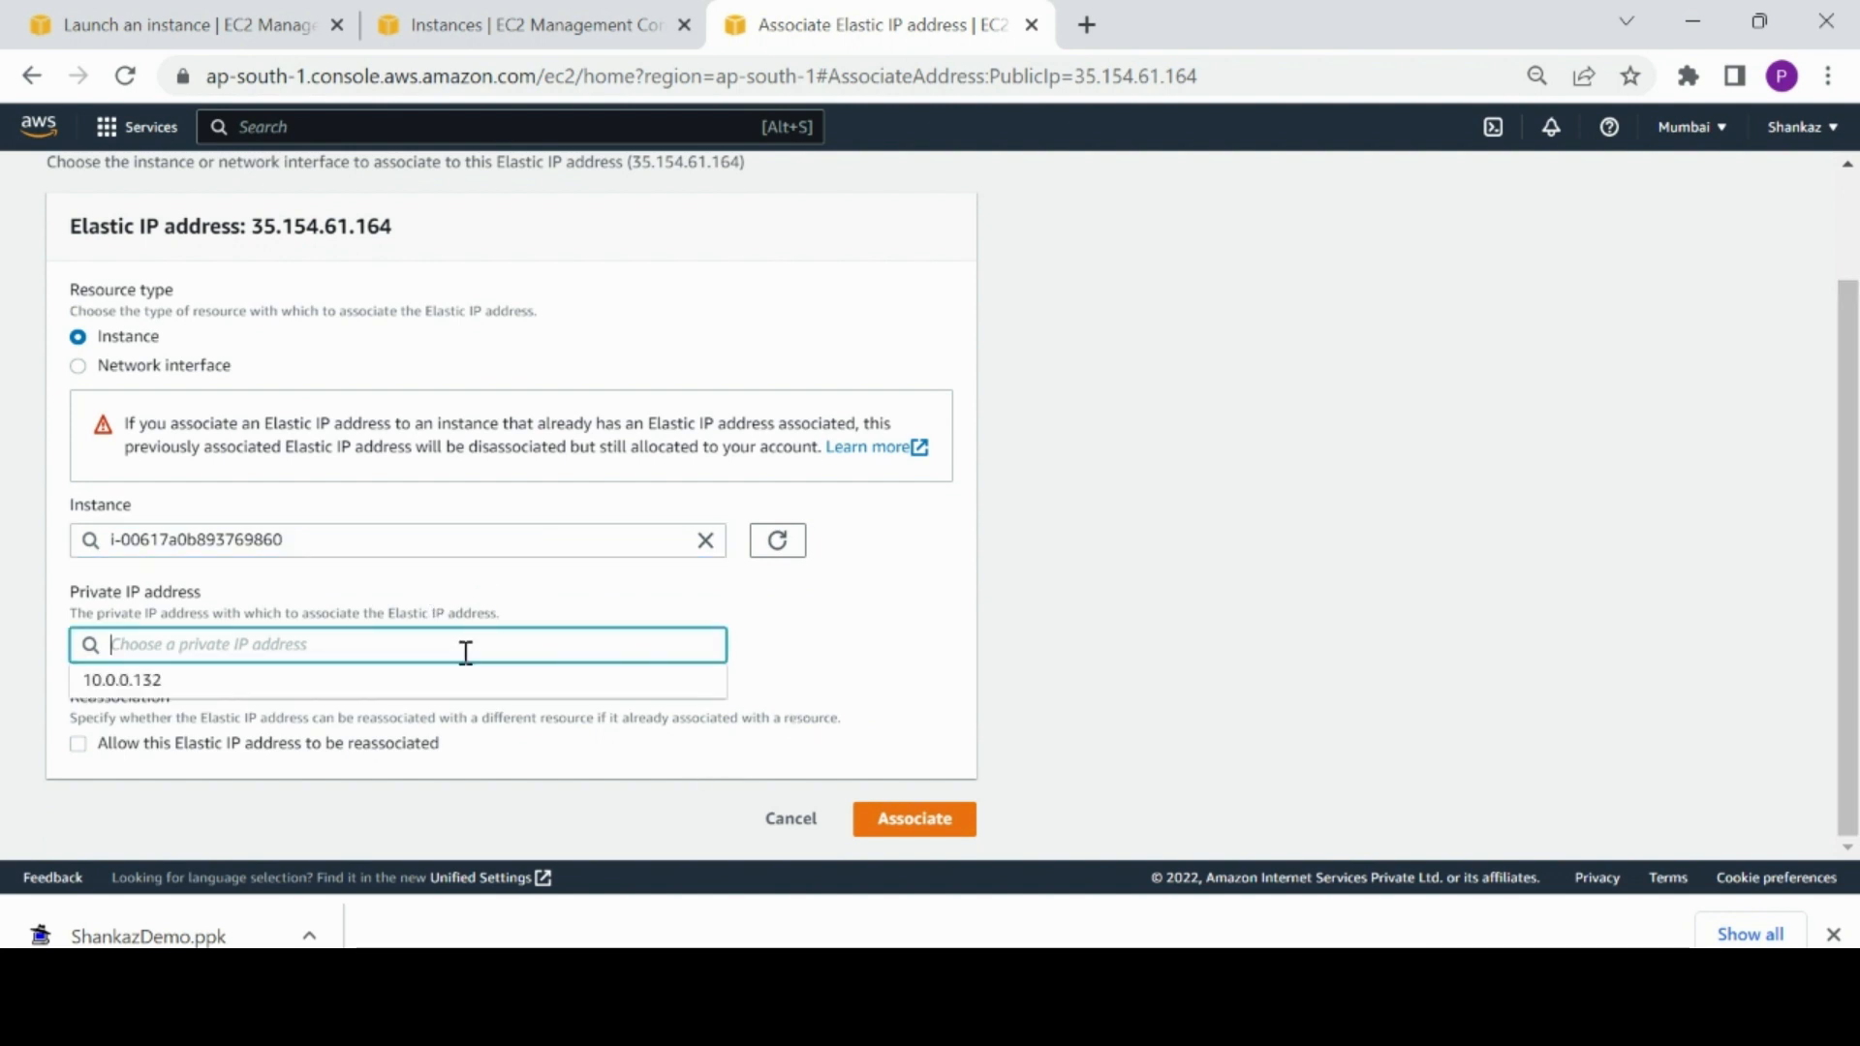
click(258, 680)
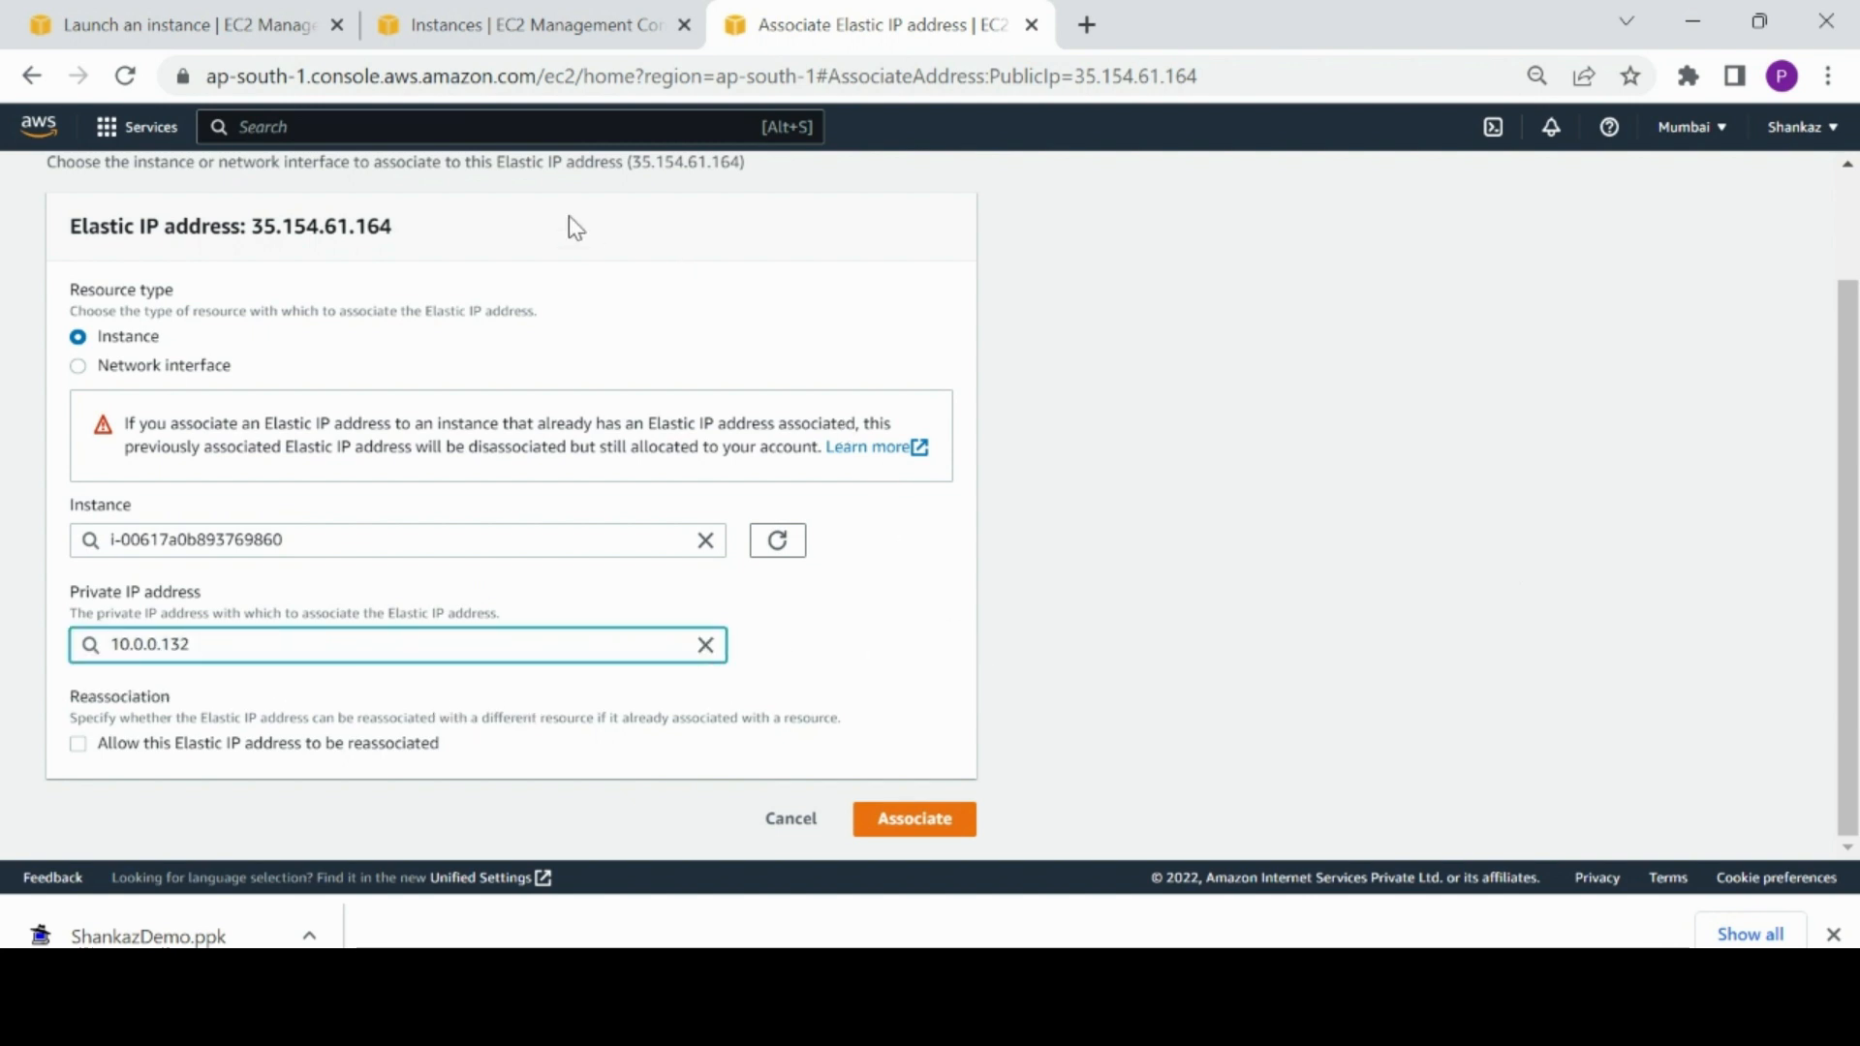
click(581, 25)
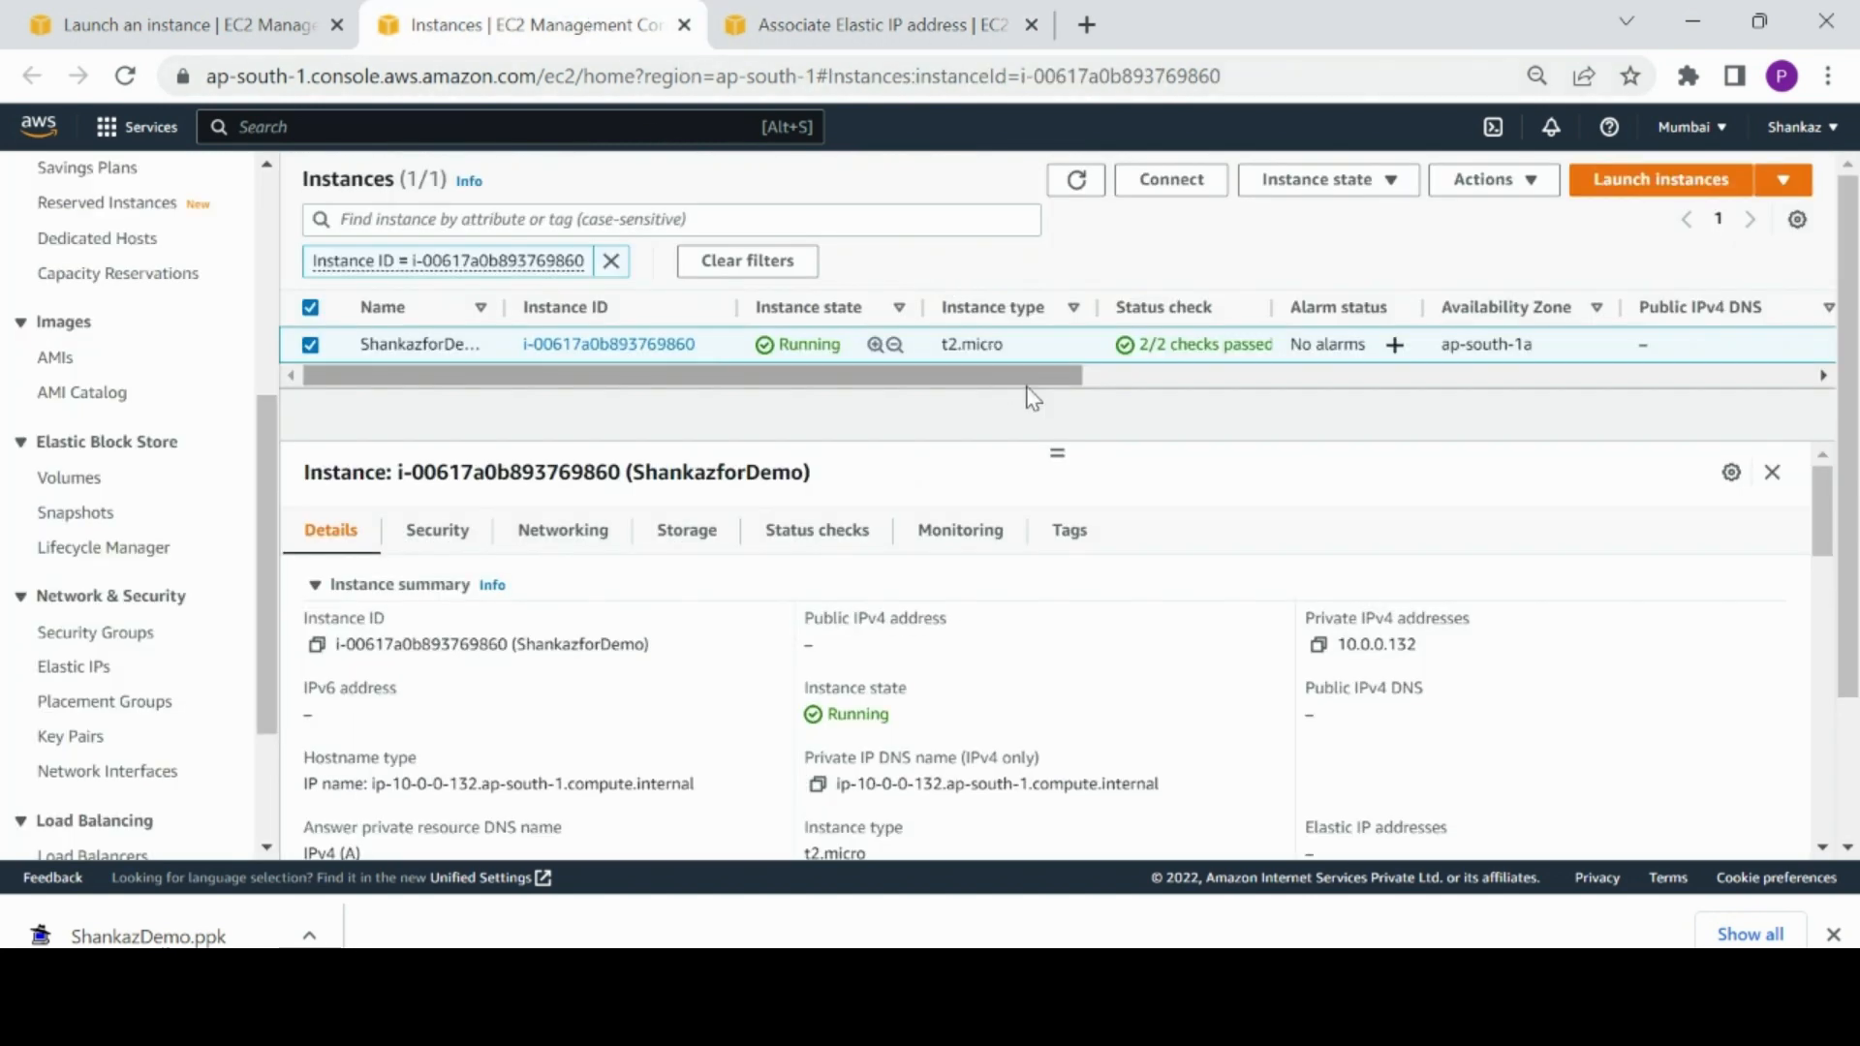
click(829, 12)
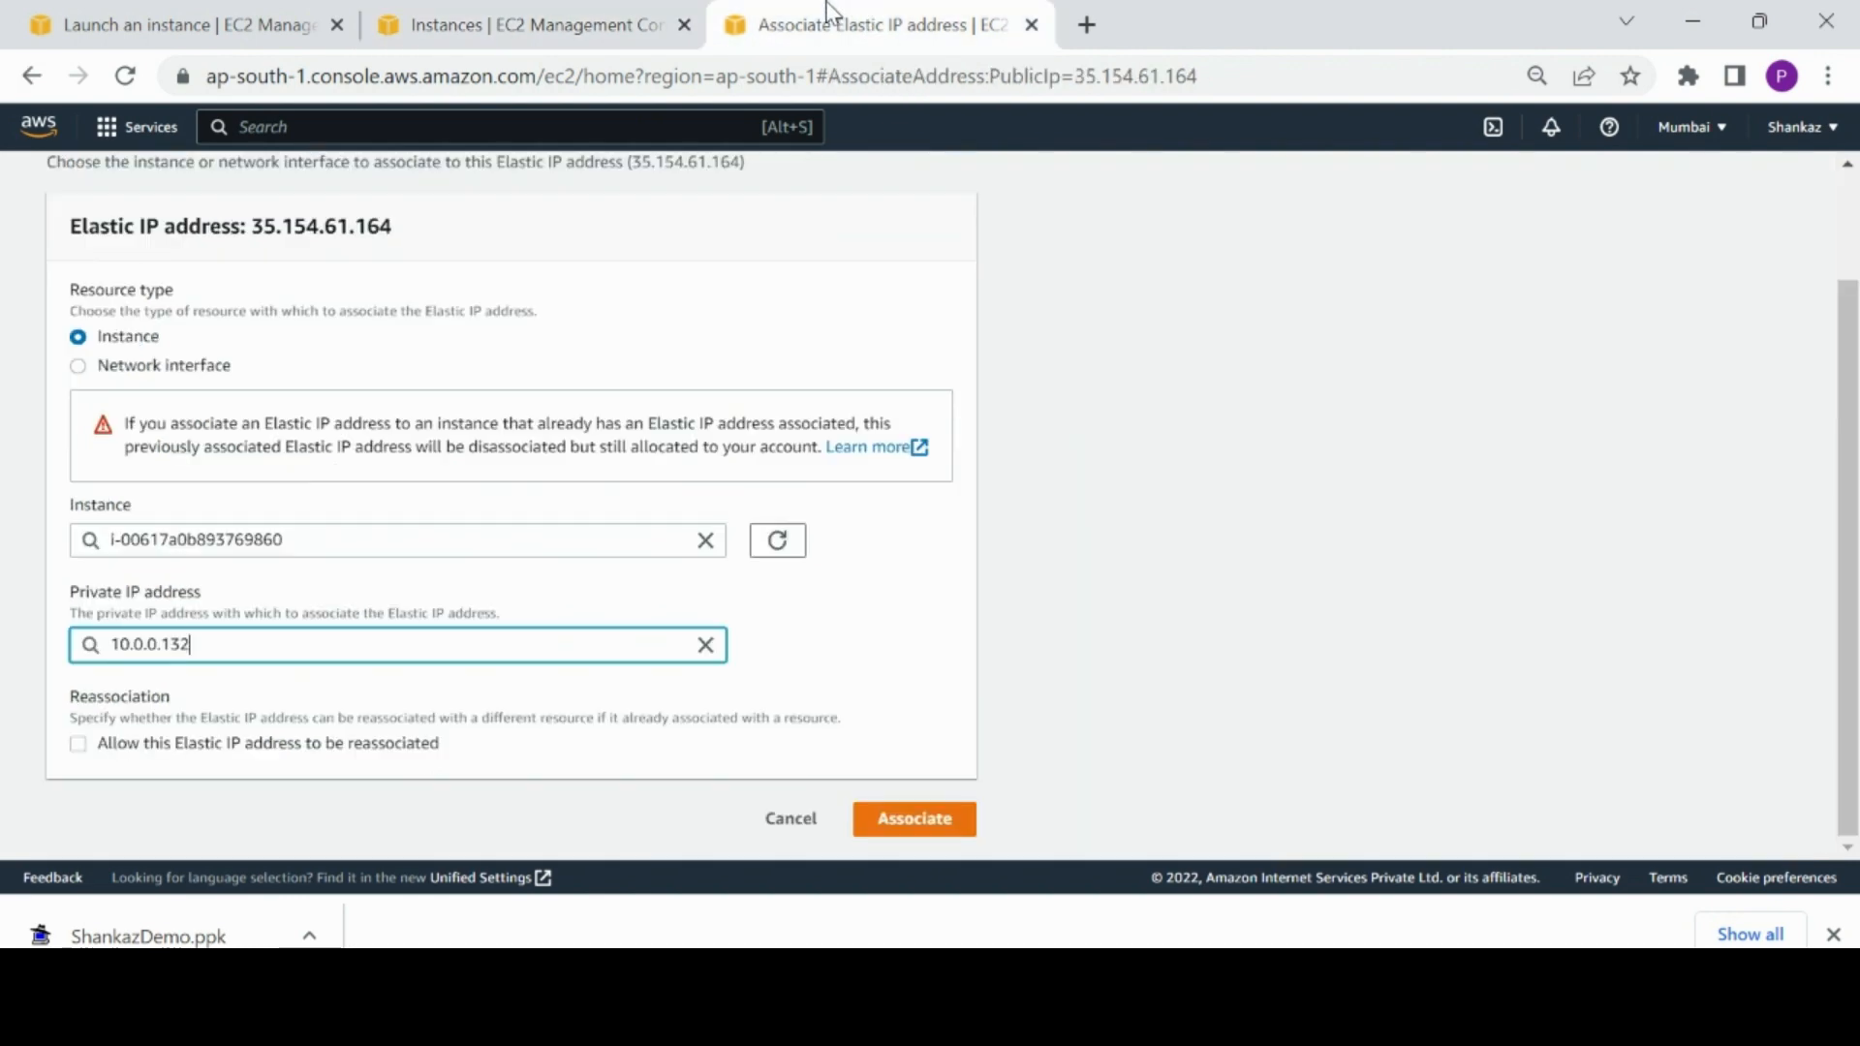
click(917, 821)
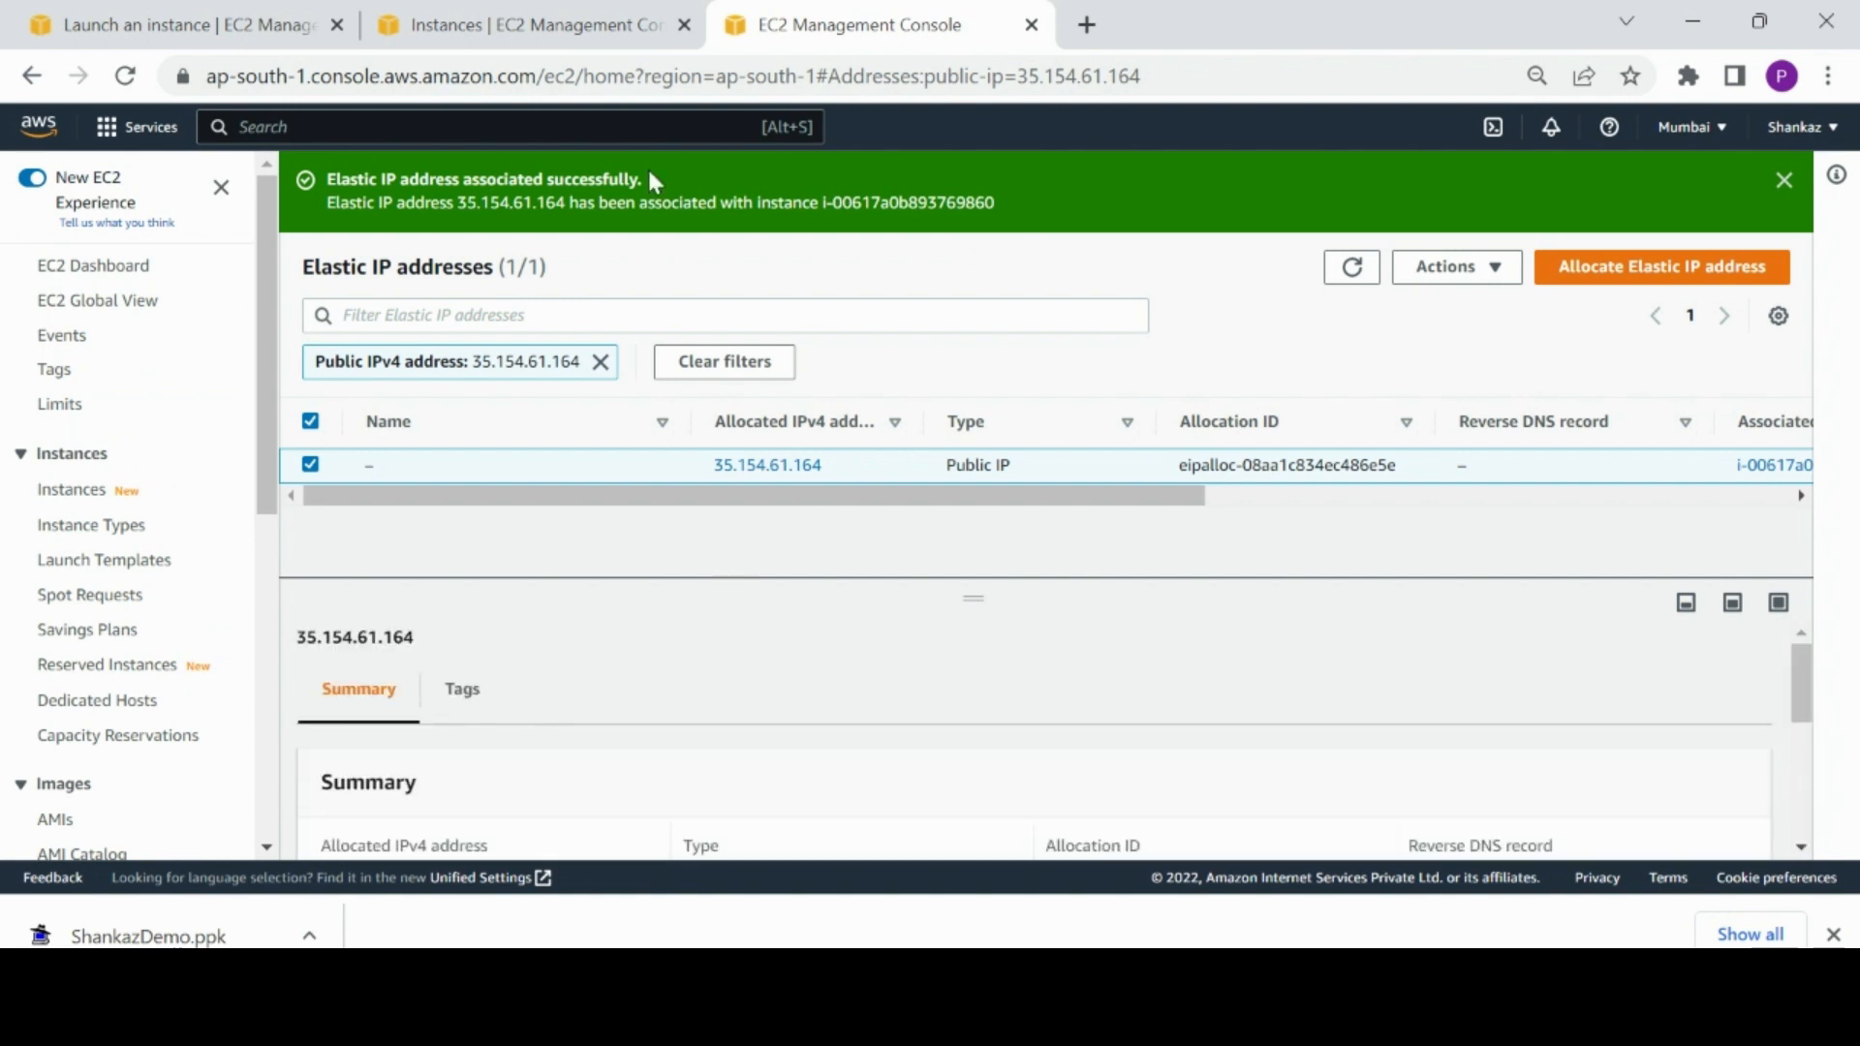
Step: Refresh the instances list, reselect the ShankazforDemo instance and copy its public IPv4 address
click(567, 24)
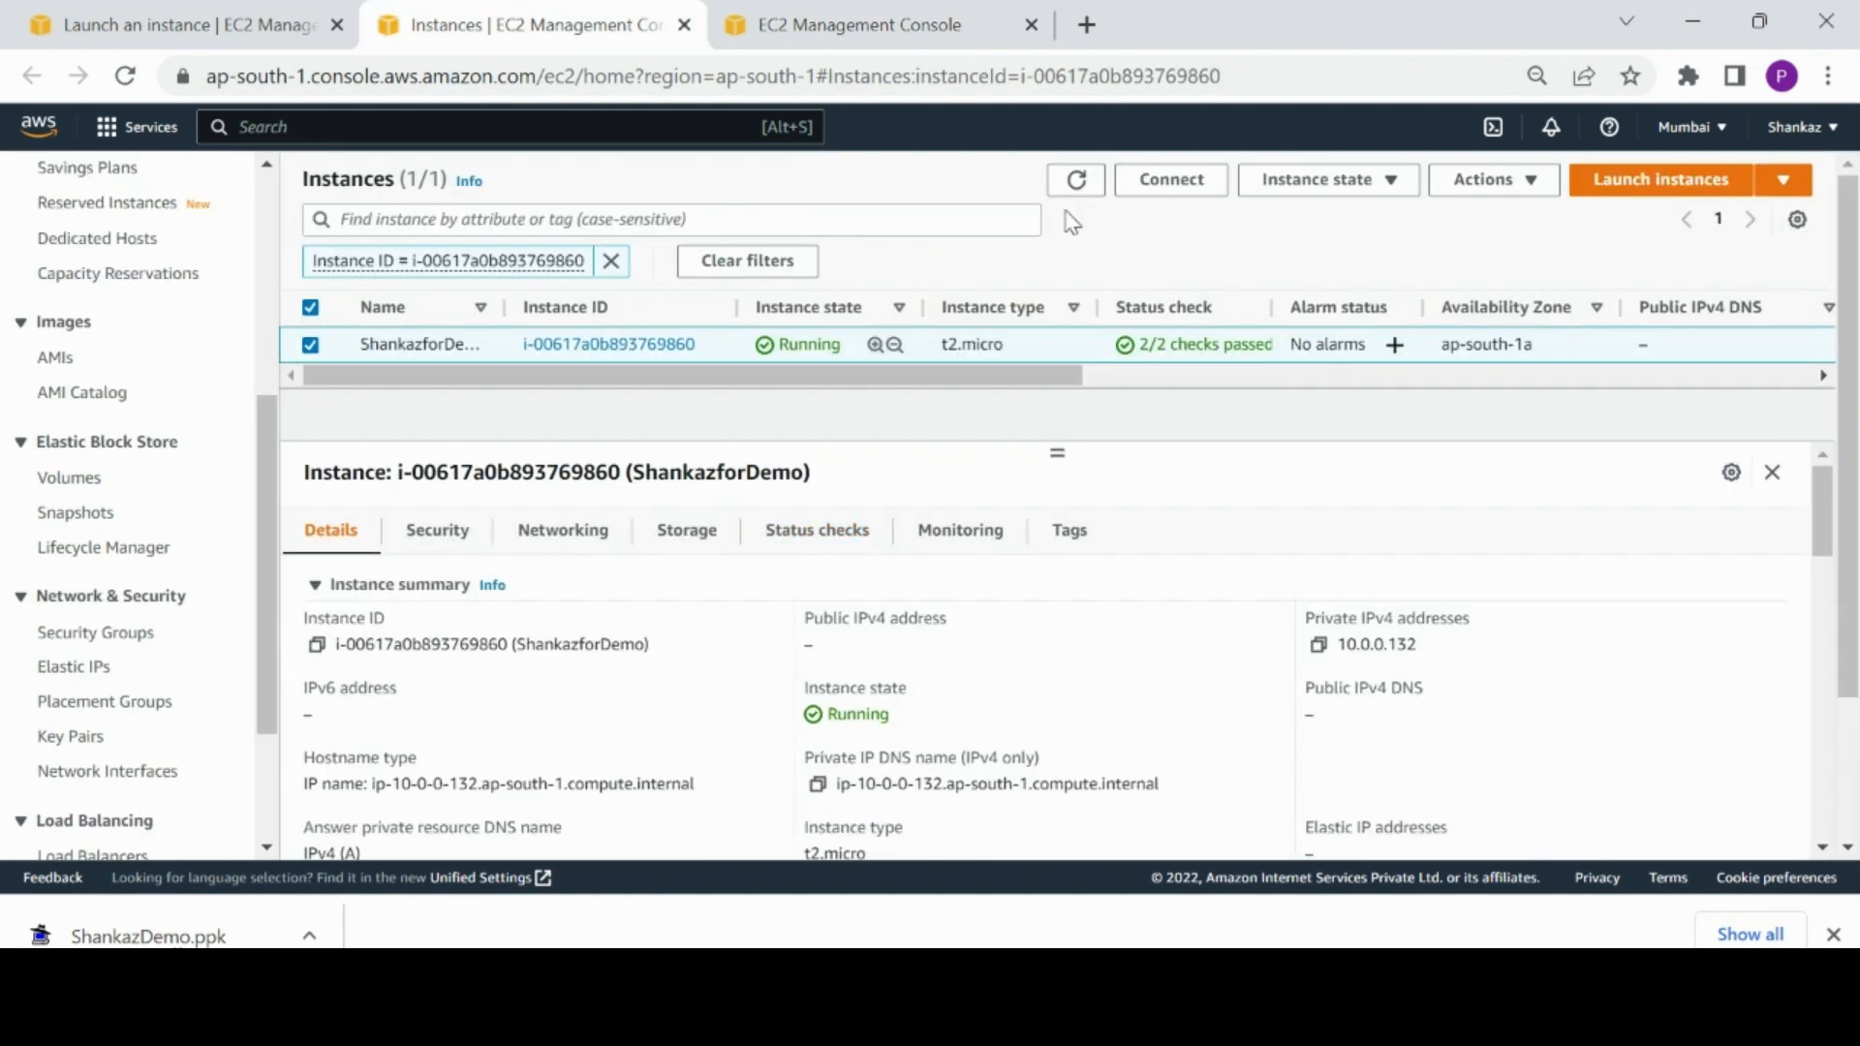
click(1078, 182)
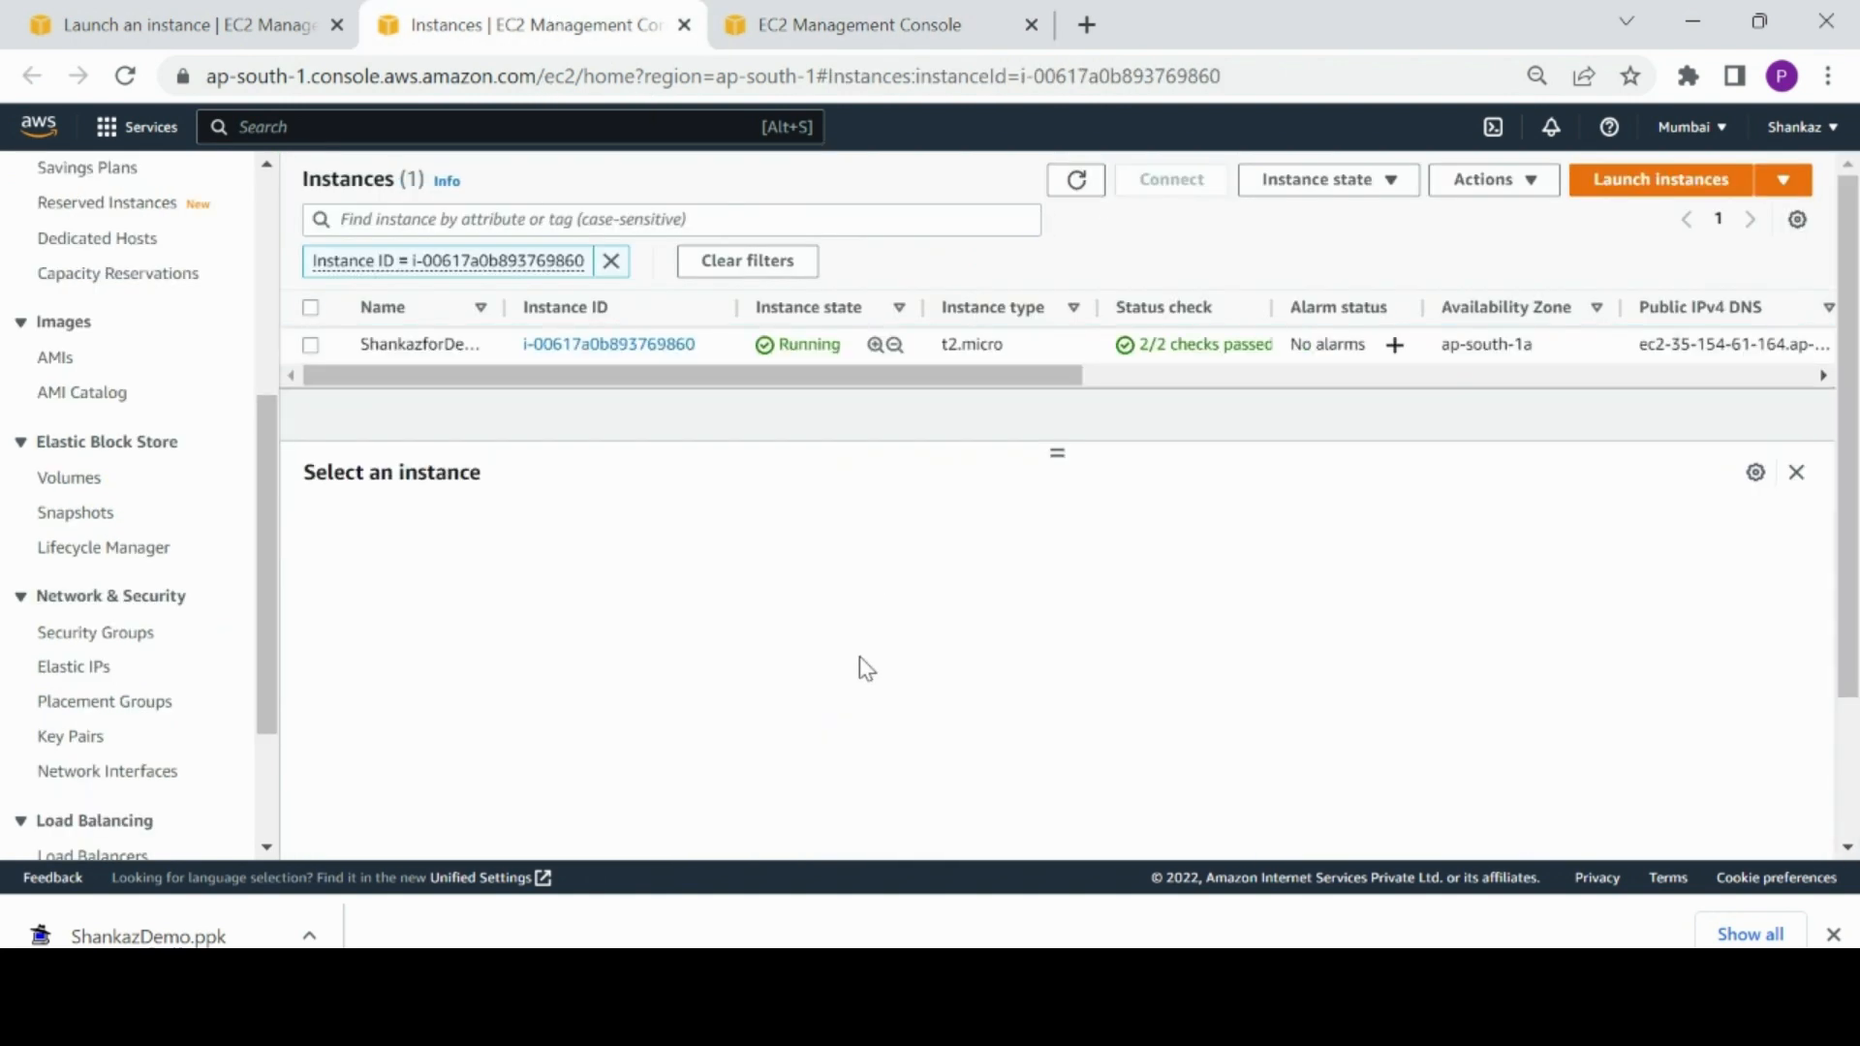
click(311, 347)
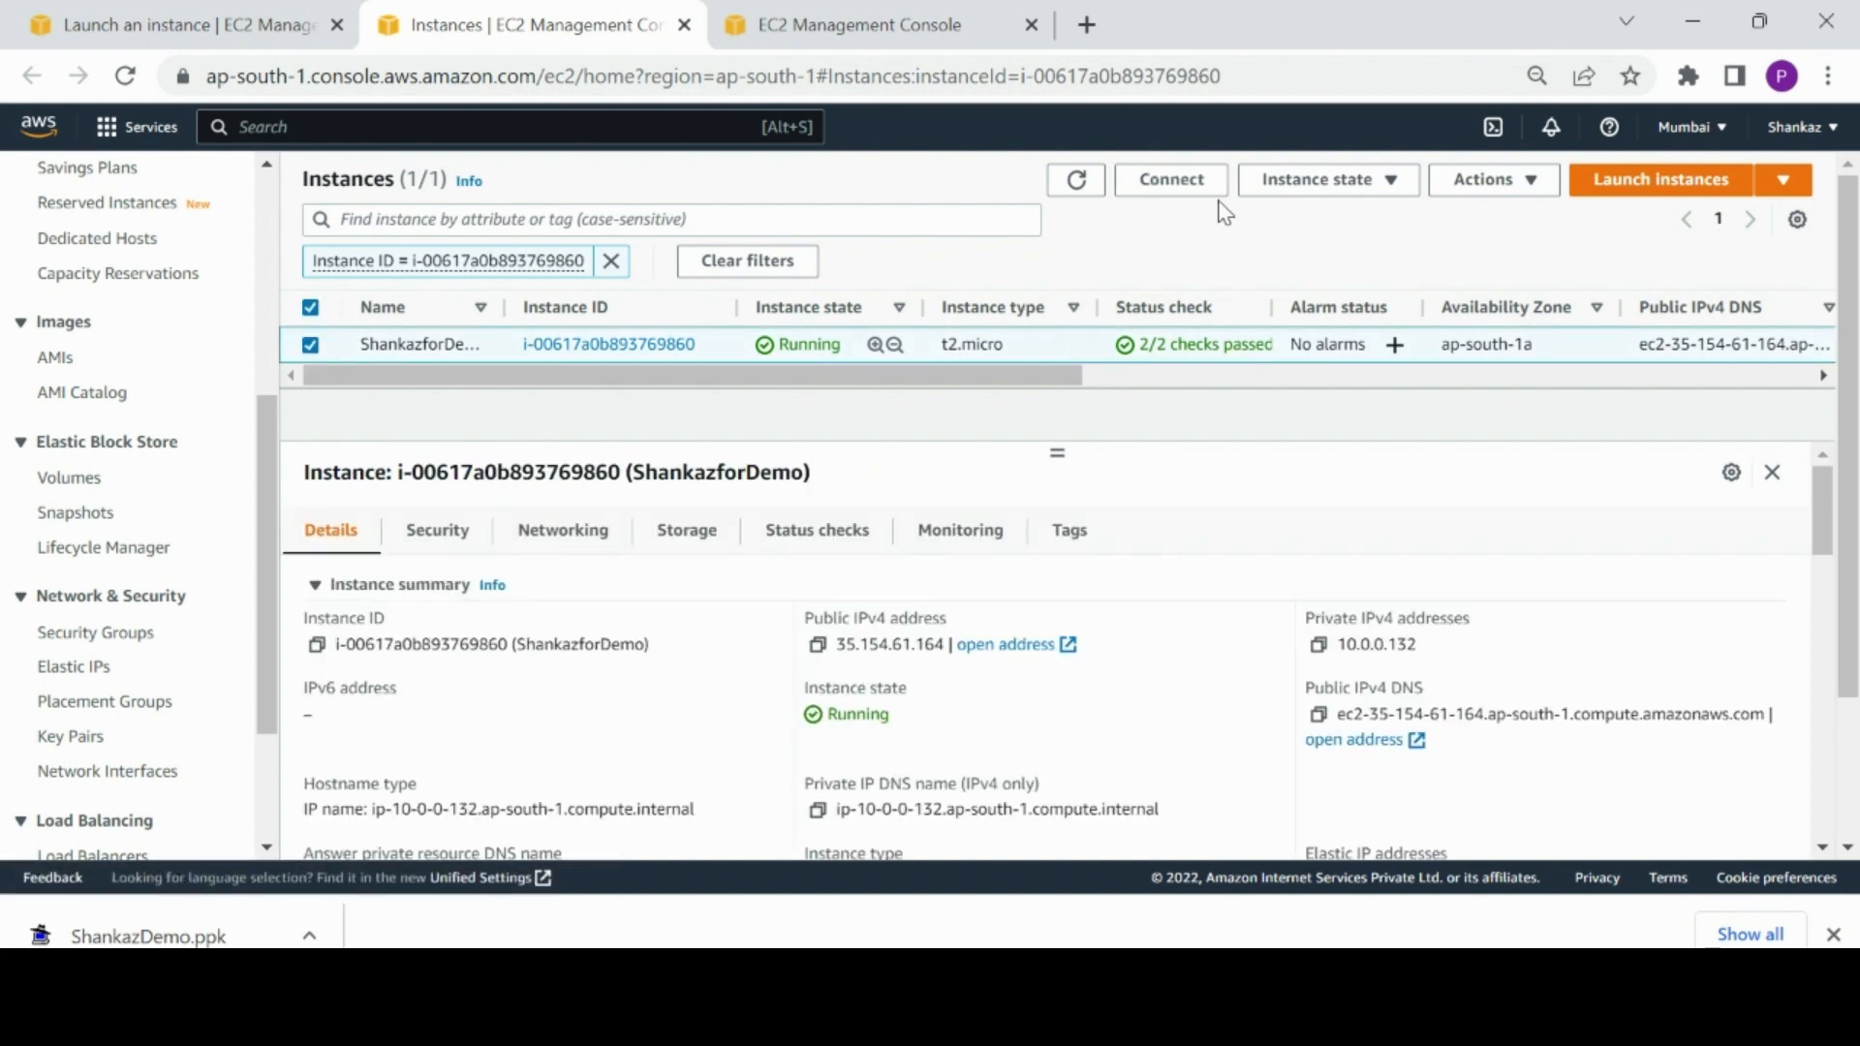
click(818, 649)
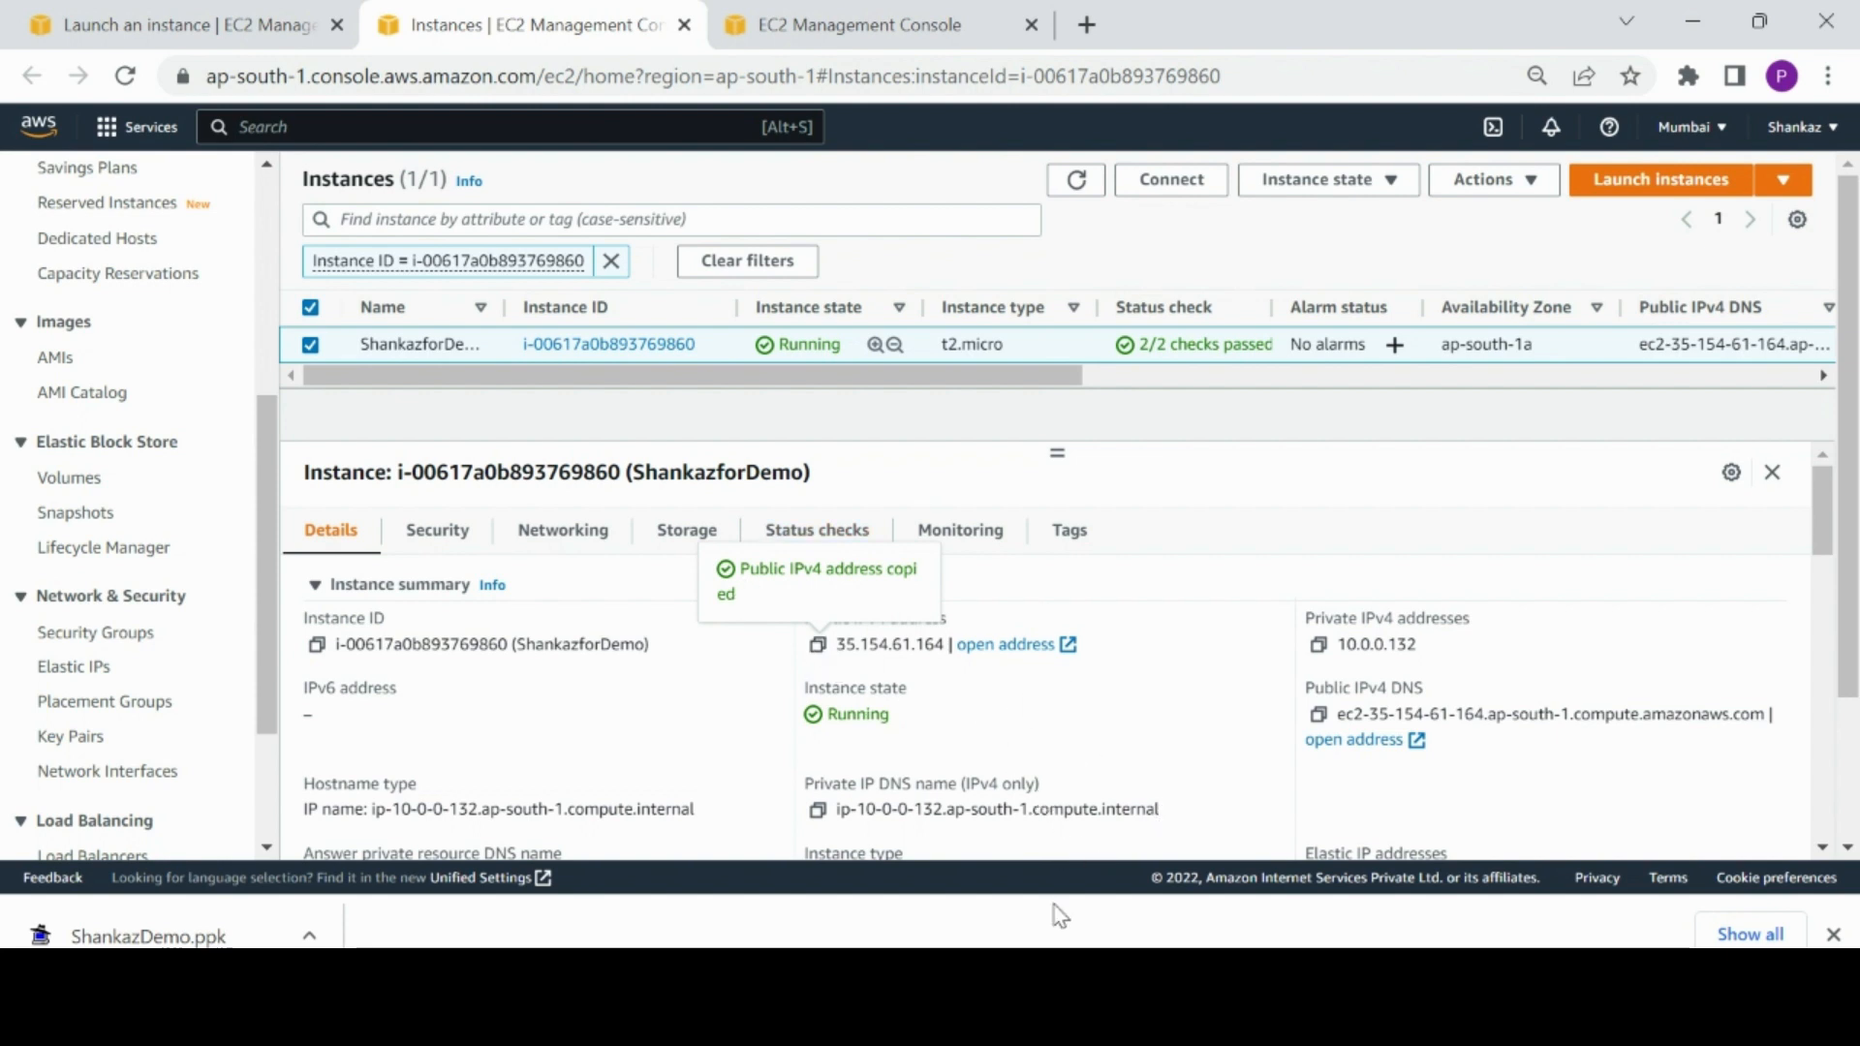
click(998, 1010)
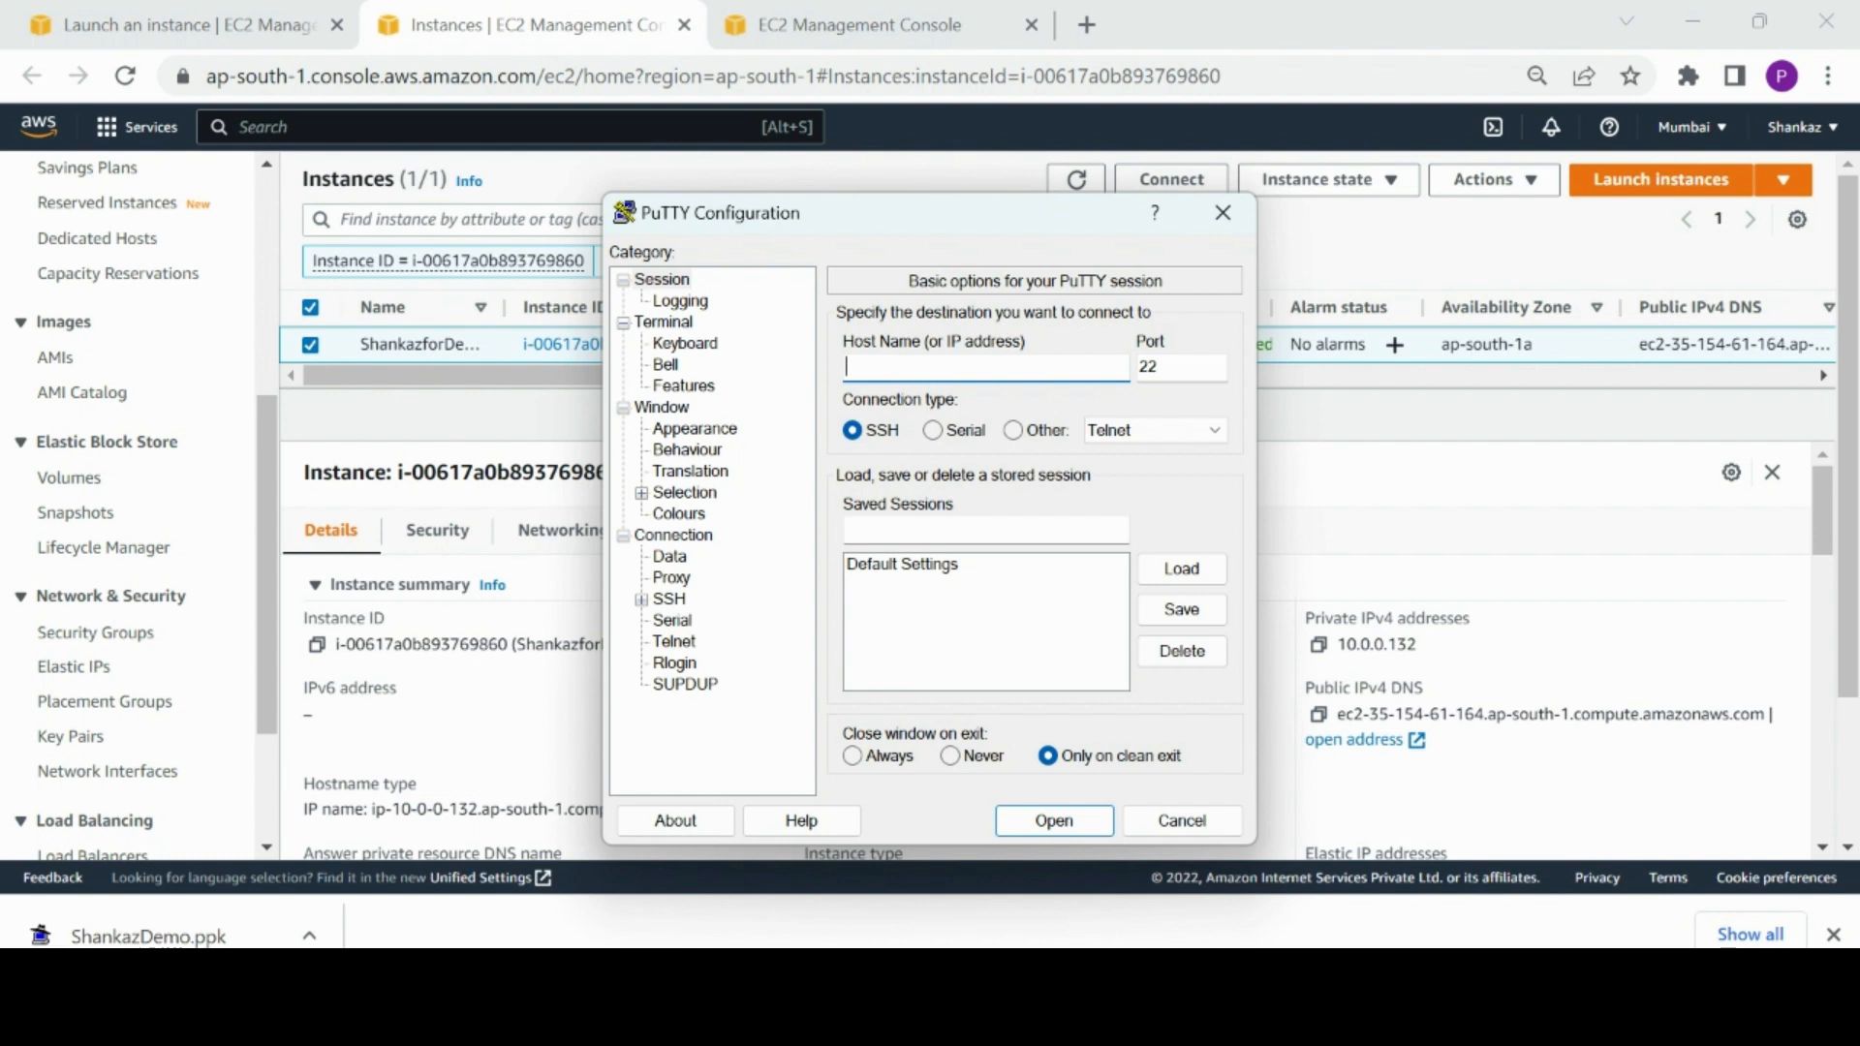
text(ec2-user@)
key(ctrl+v)
drag(920, 368, 834, 370)
Step: Select the ShankazDemo key from Downloads as the private key file in PuTTY's SSH authentication settings
click(642, 601)
click(669, 579)
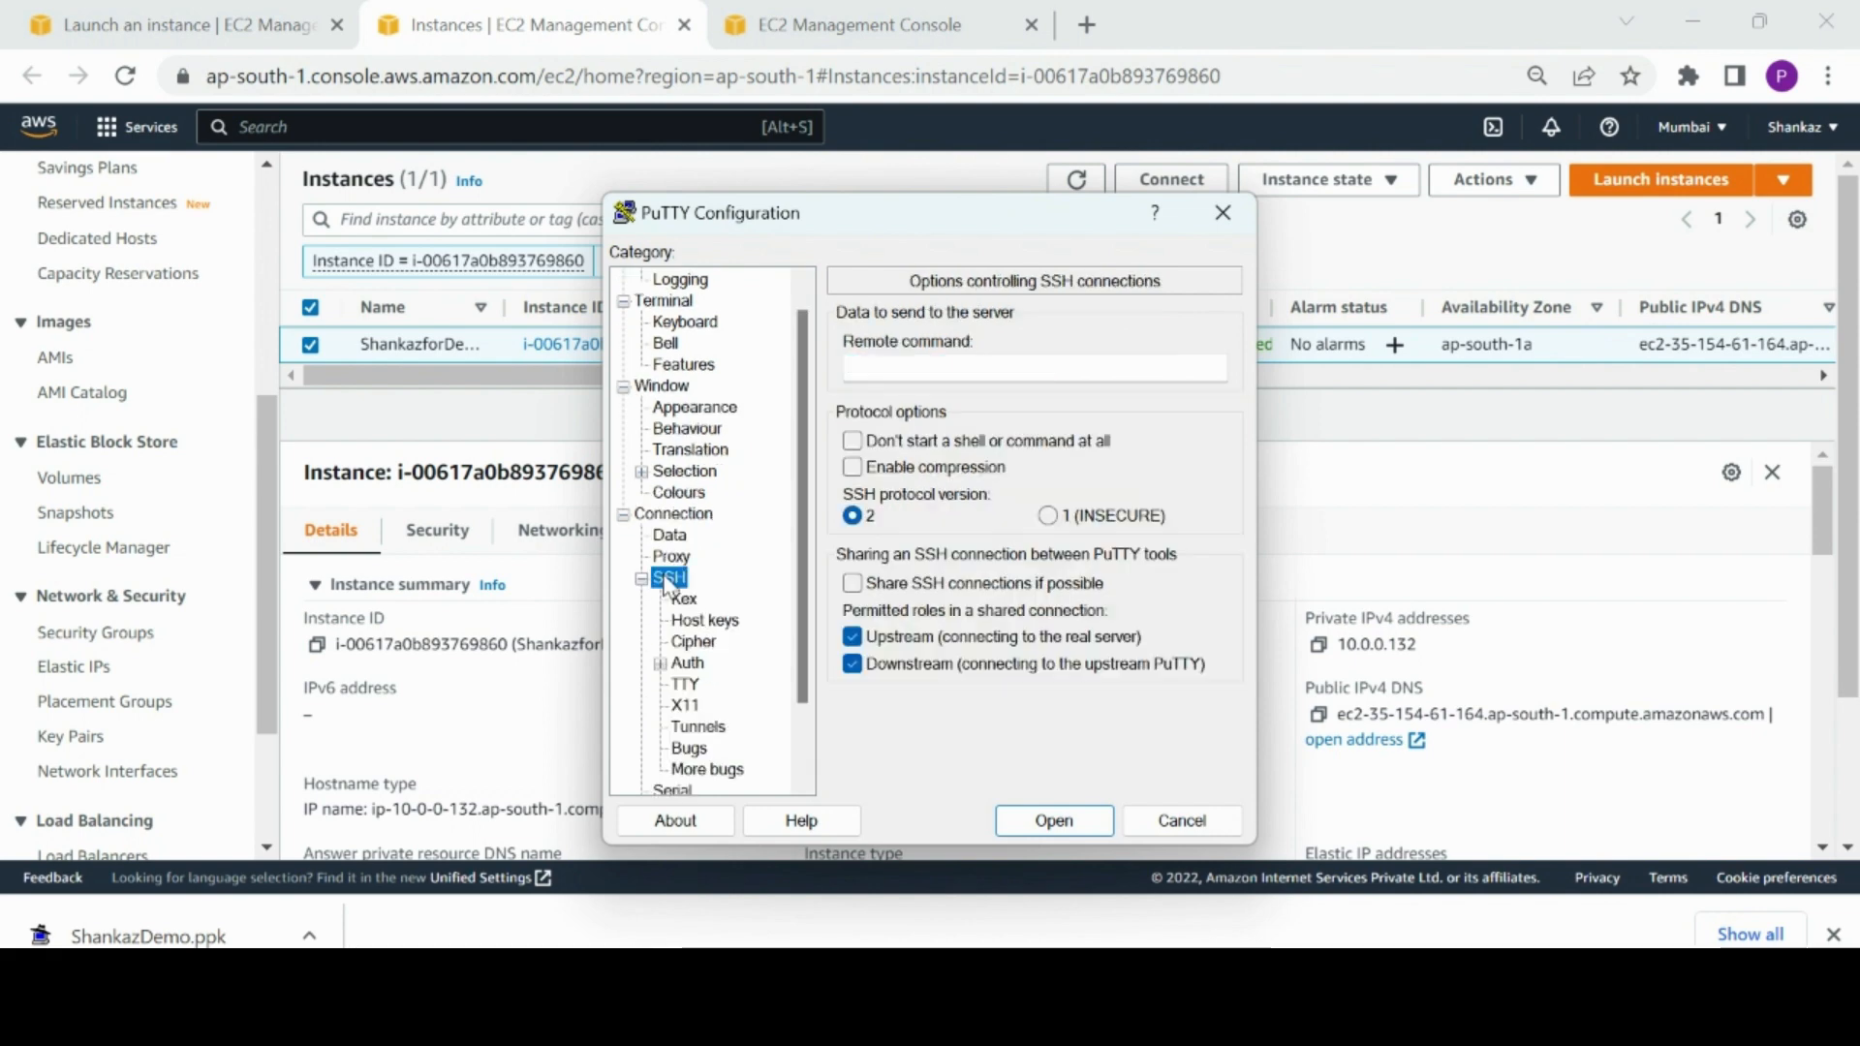
click(689, 664)
click(1177, 649)
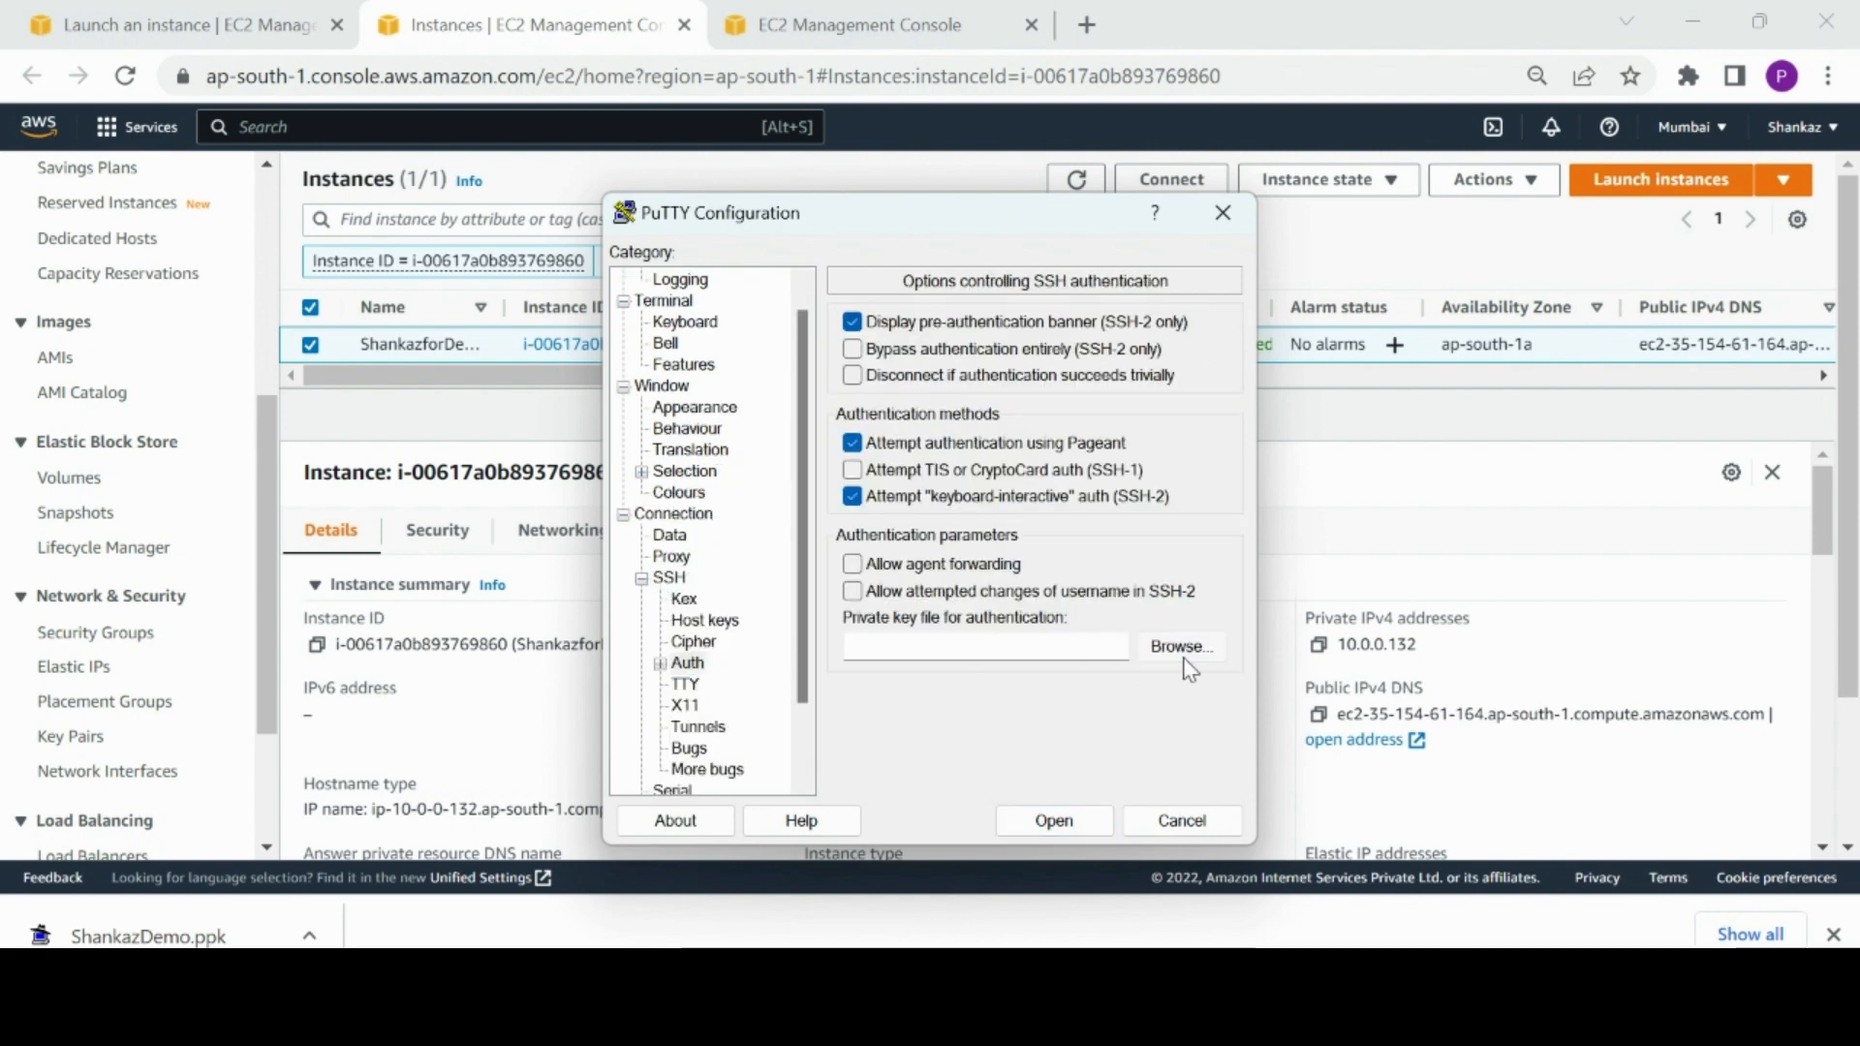
double_click(925, 433)
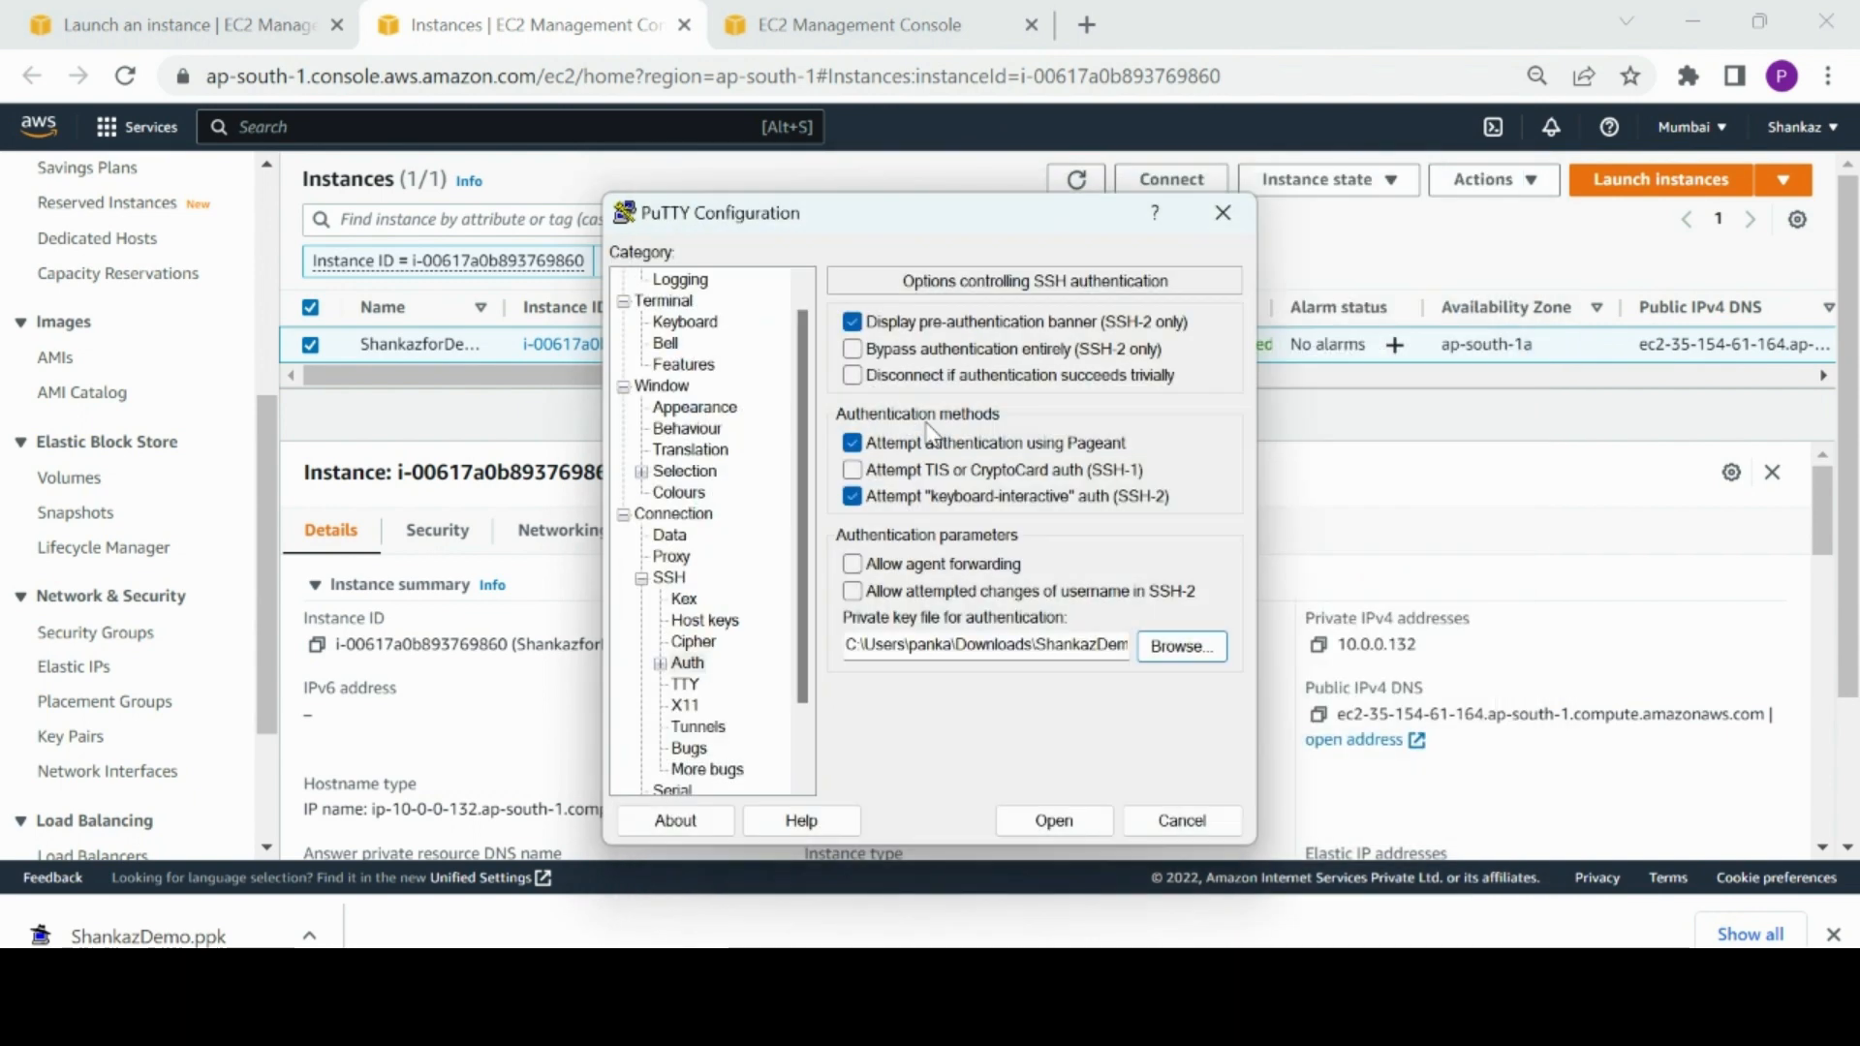
Step: Remove the ec2-user@ prefix from the host name, try to connect to the instance, and minimize the terminal window
scroll(756, 320, up, 1)
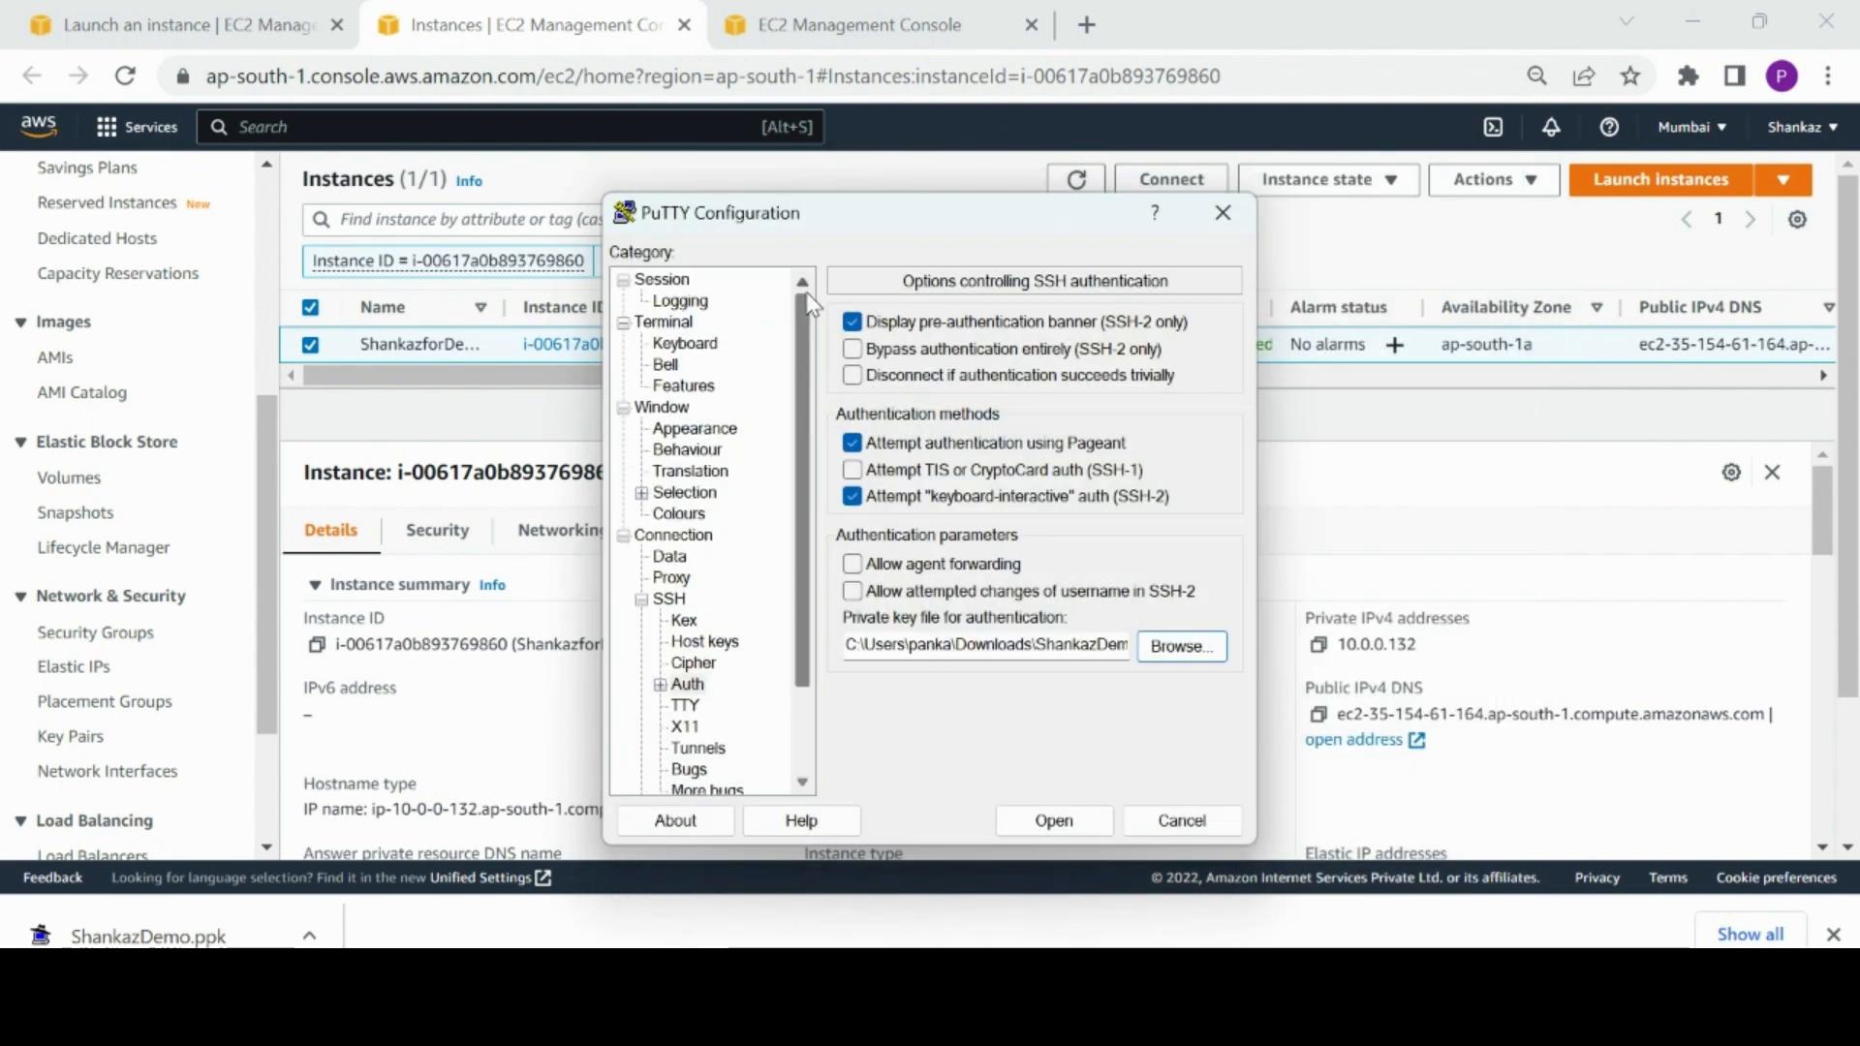
click(684, 281)
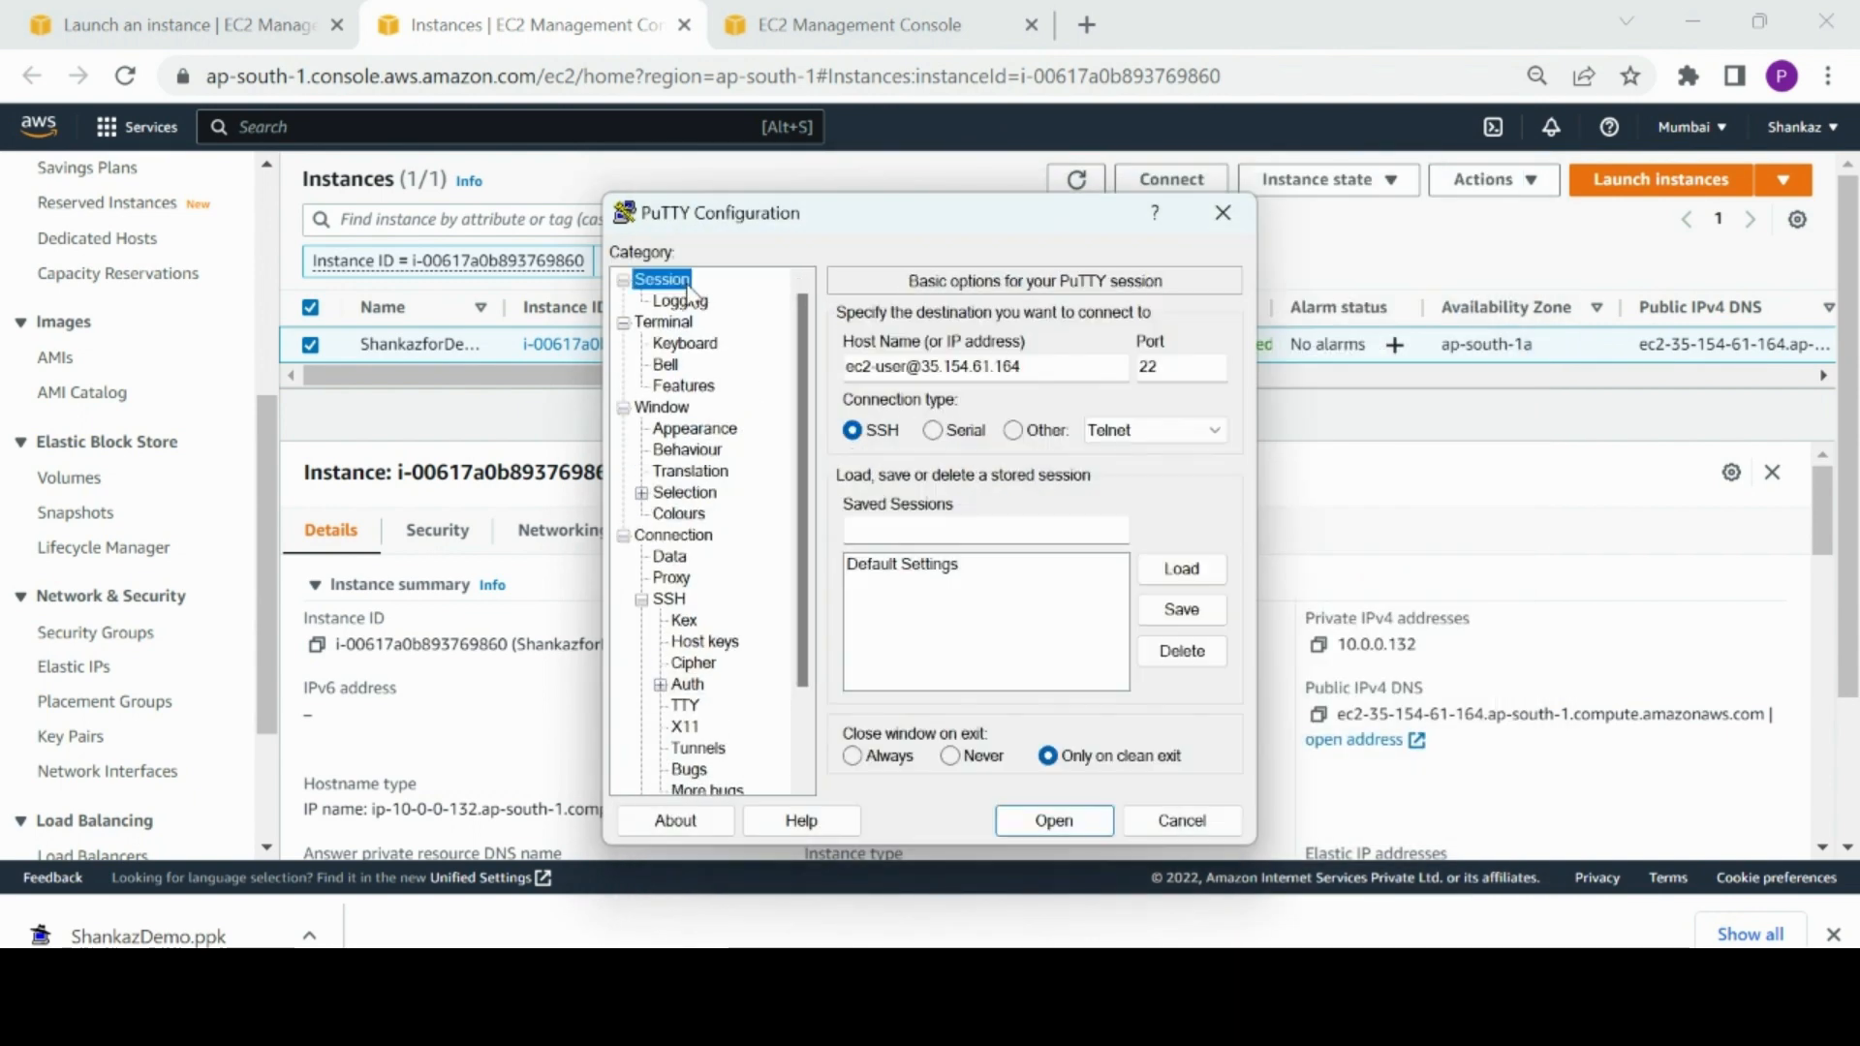
click(925, 367)
drag(925, 366, 843, 366)
key(BackSpace)
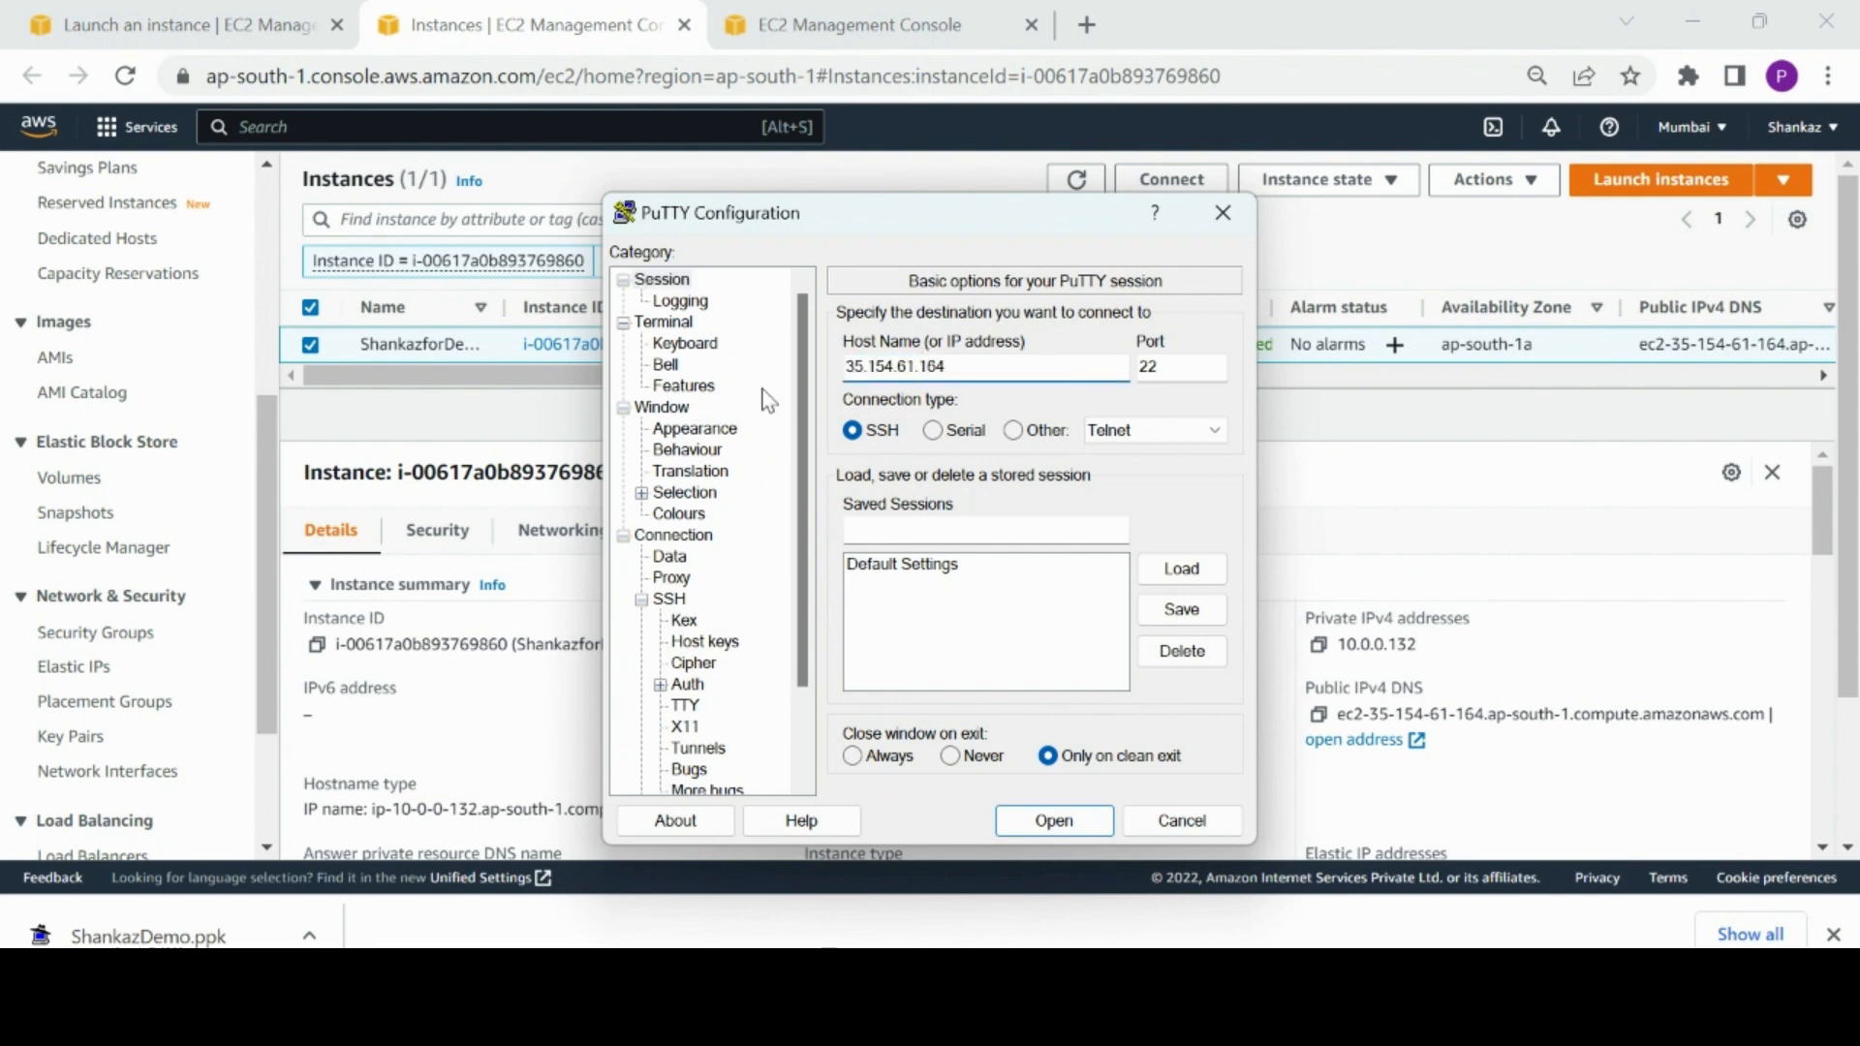
click(1027, 814)
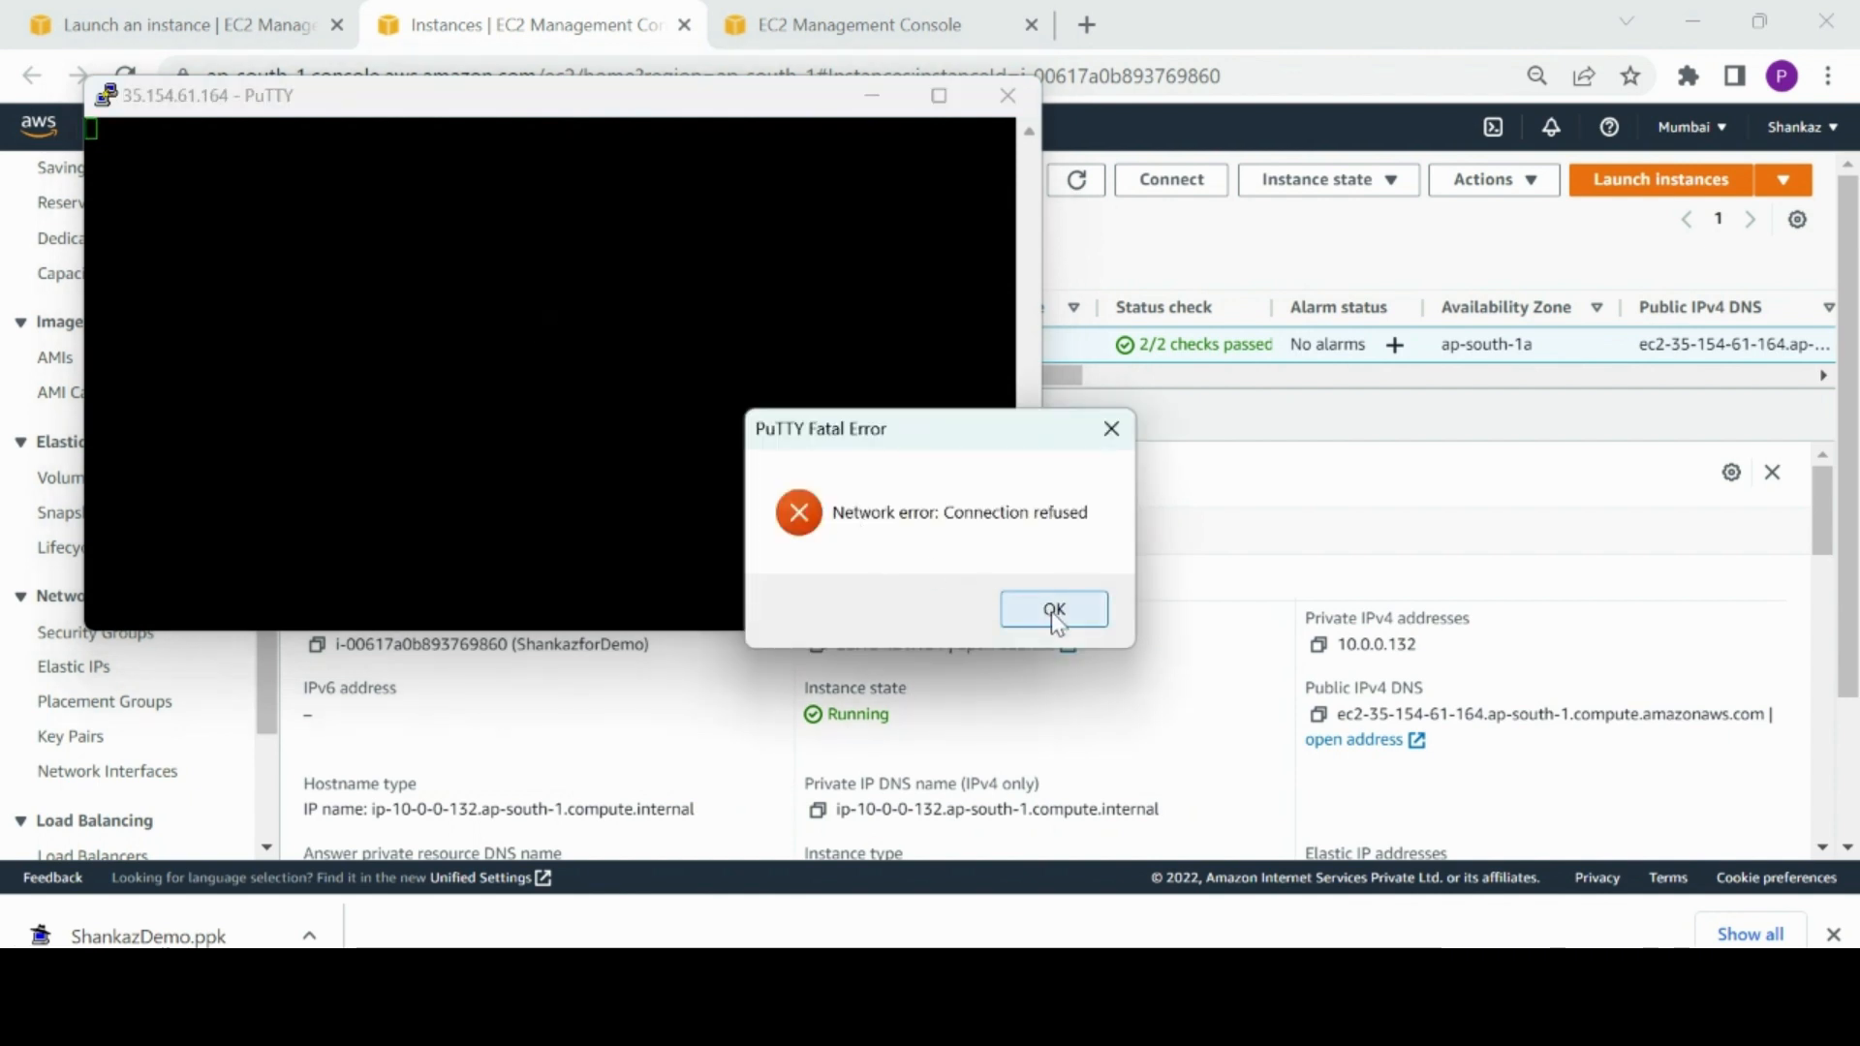
click(1053, 610)
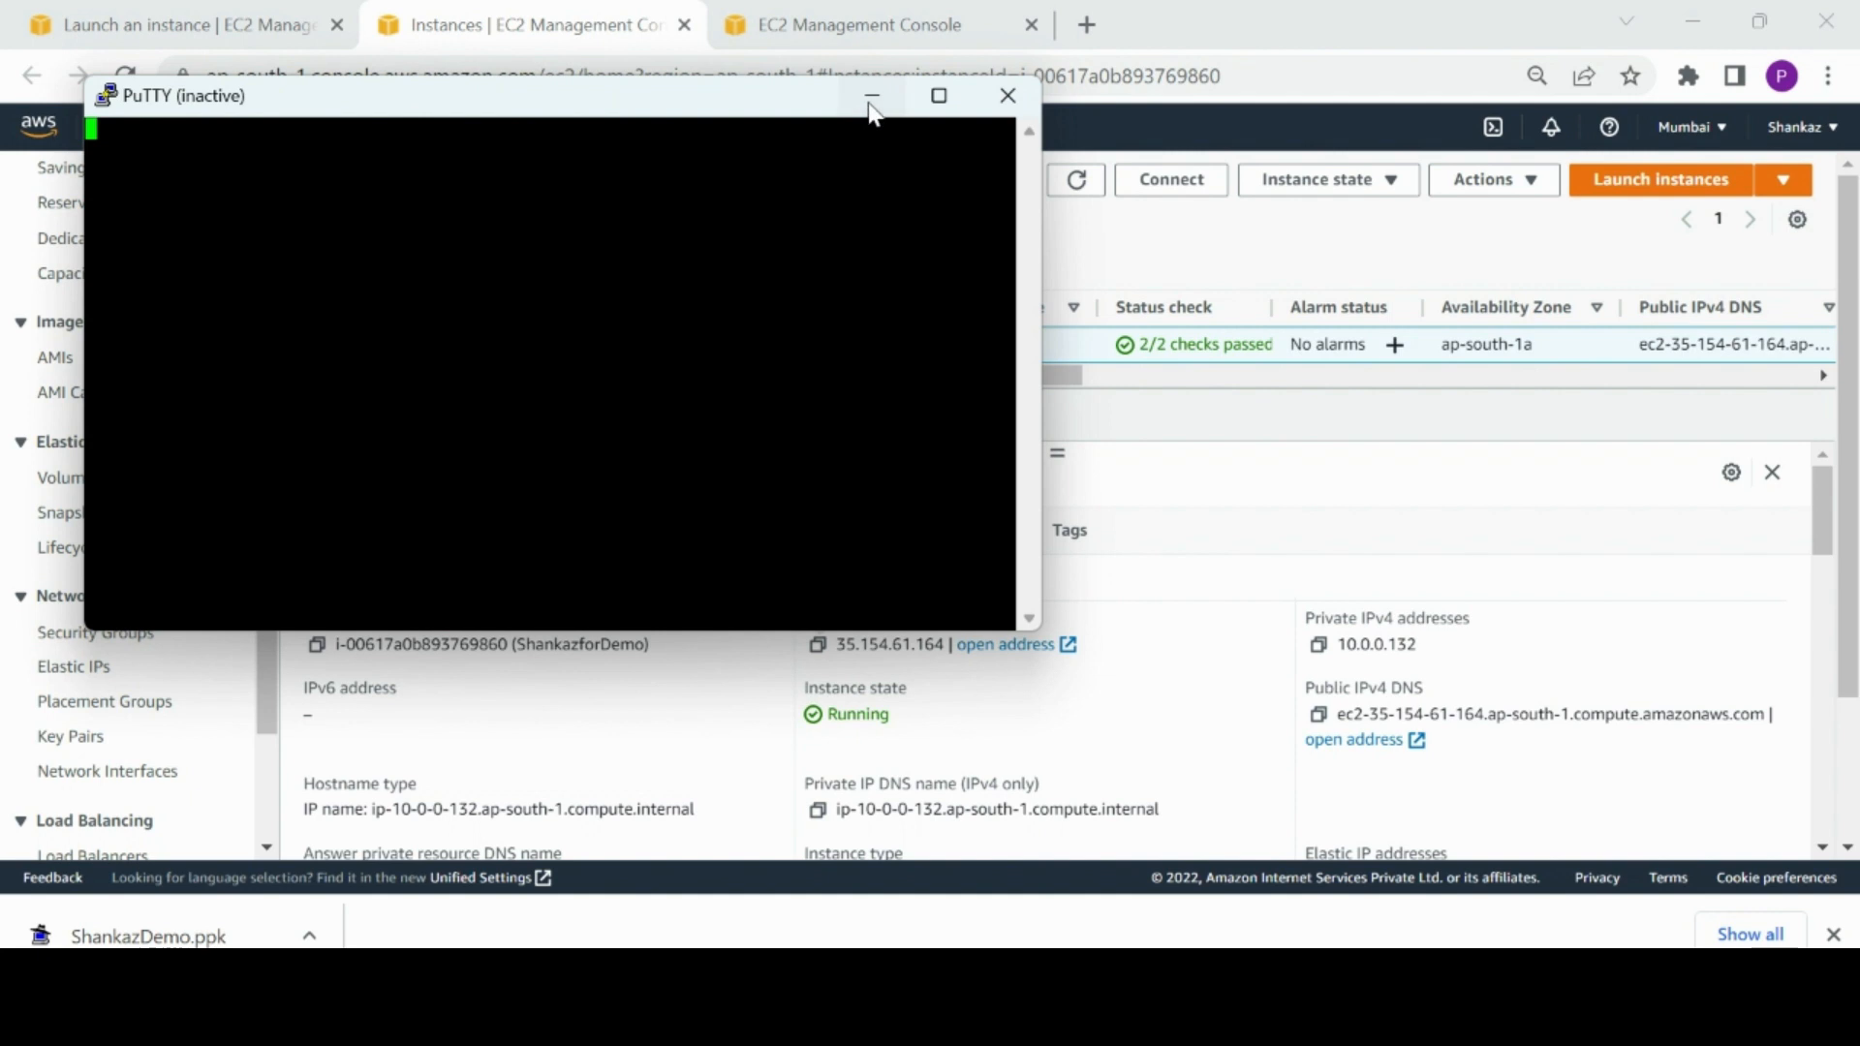
click(872, 101)
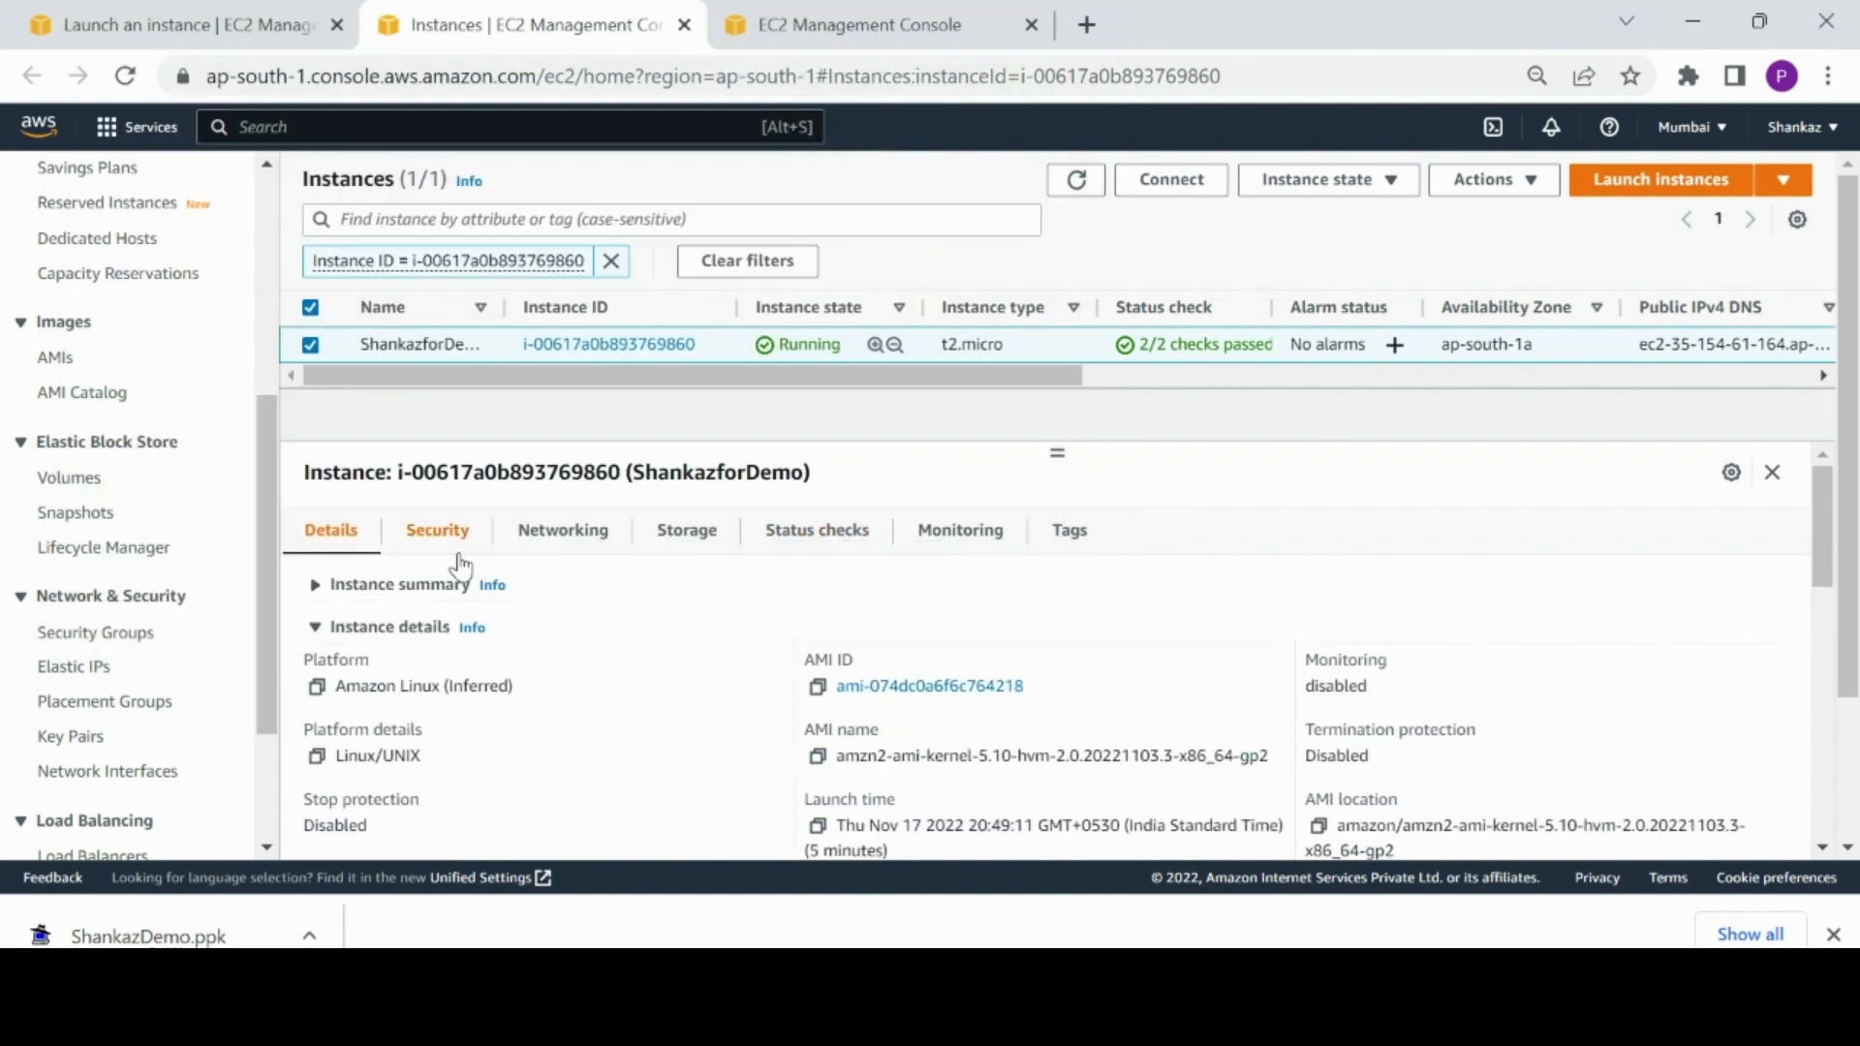
Step: View the instance's inbound security rules and open its default security group in a new browser tab
click(312, 586)
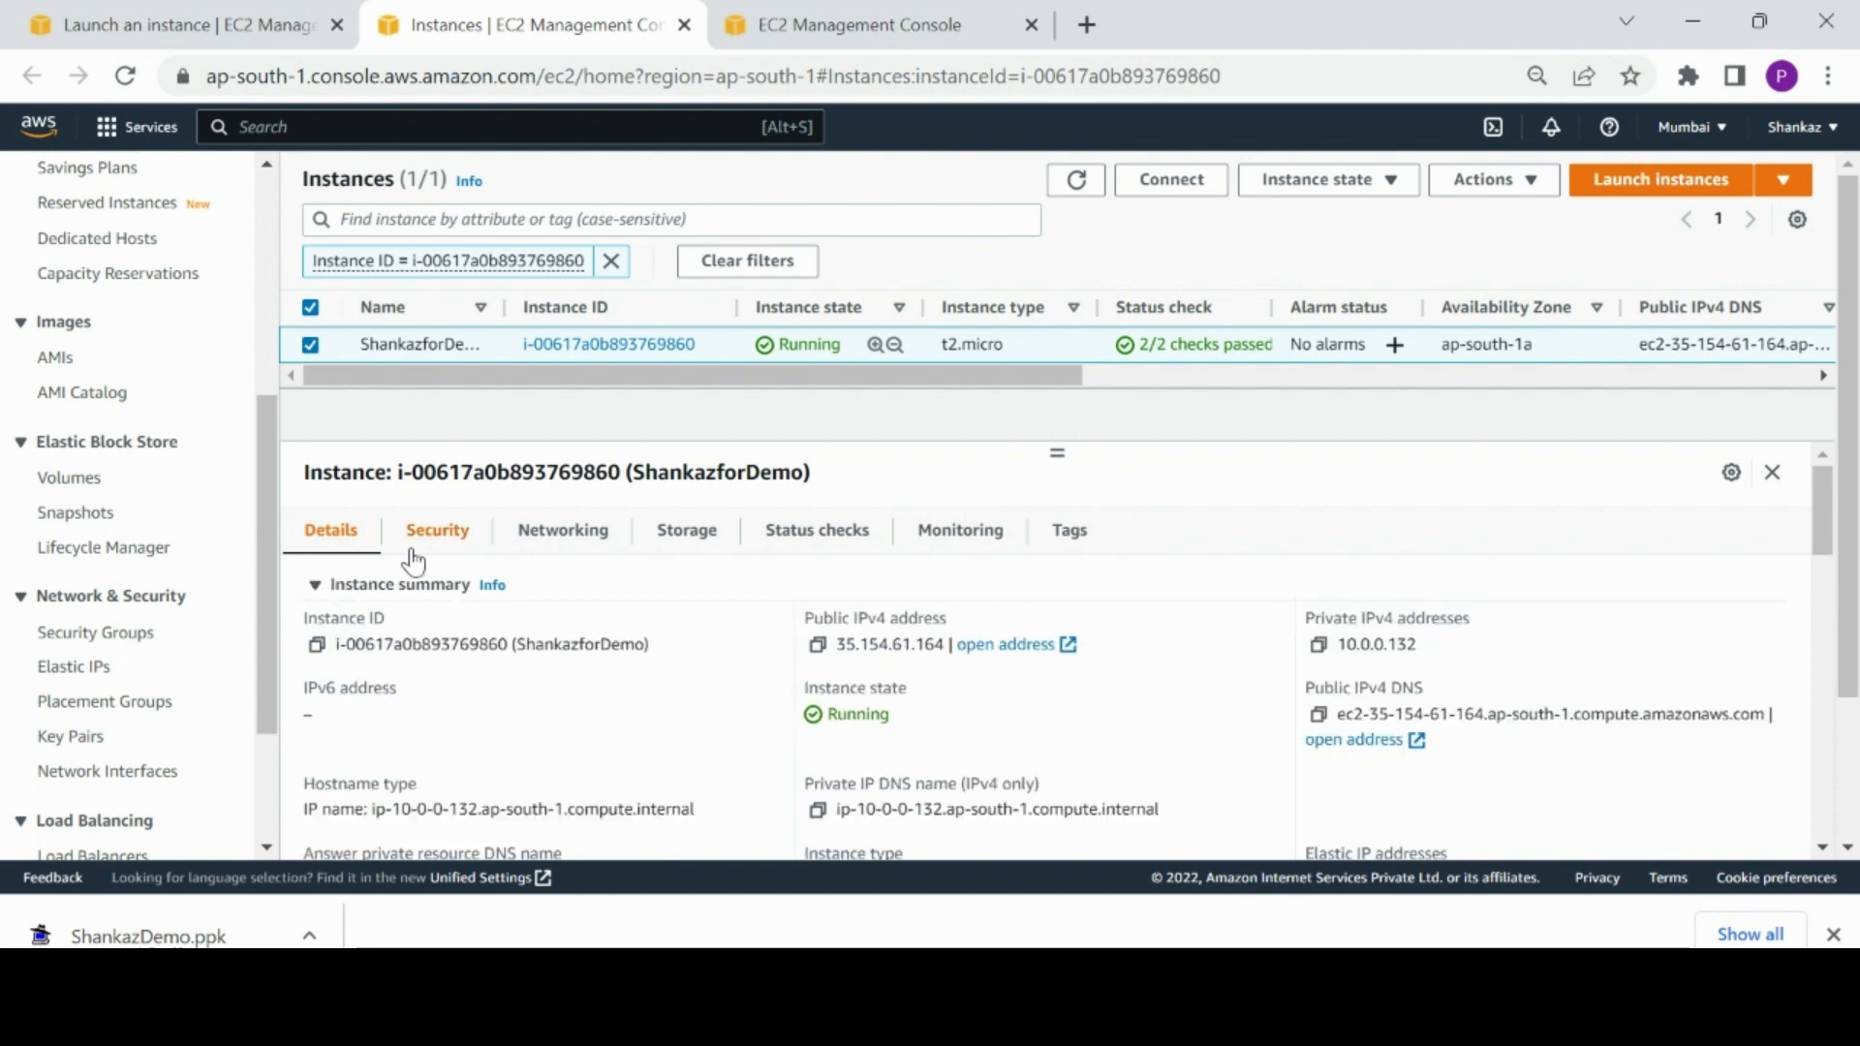
click(428, 540)
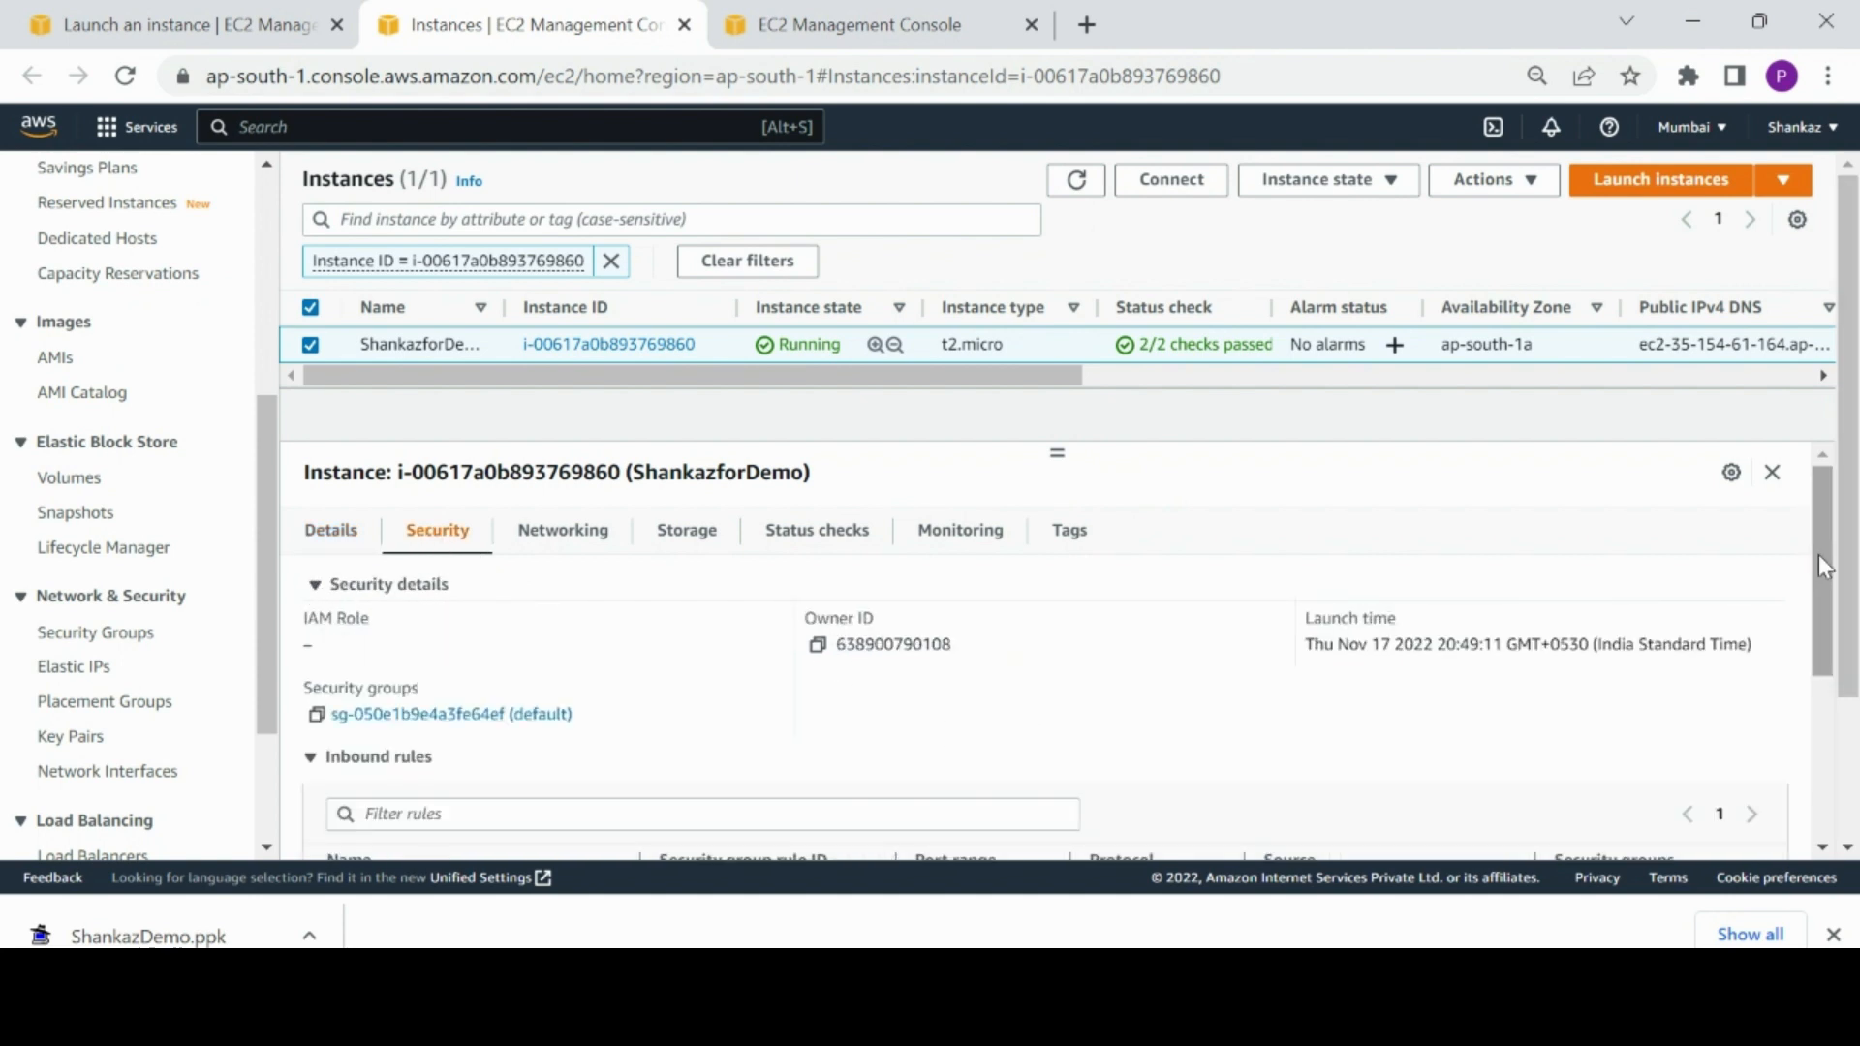
mouse_move(1824, 566)
mouse_down()
mouse_move(1827, 629)
mouse_move(1821, 579)
mouse_up()
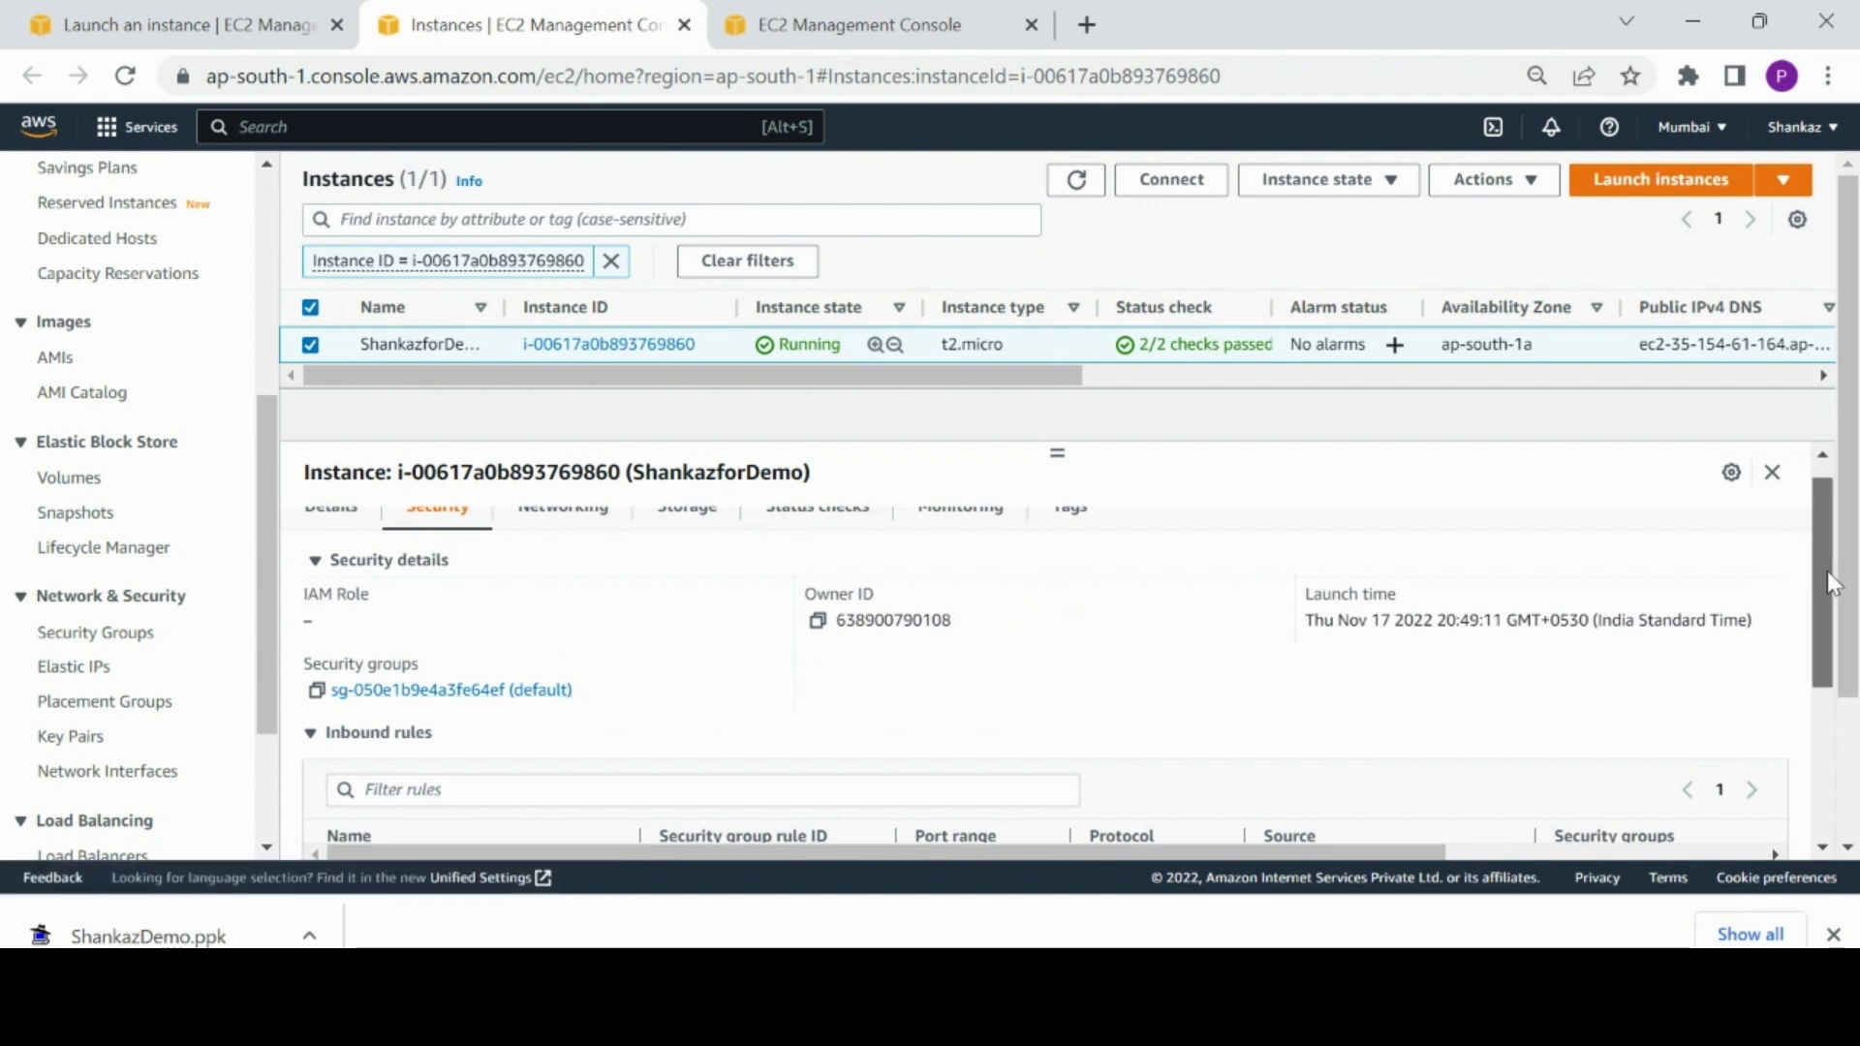
drag(1825, 581, 1830, 661)
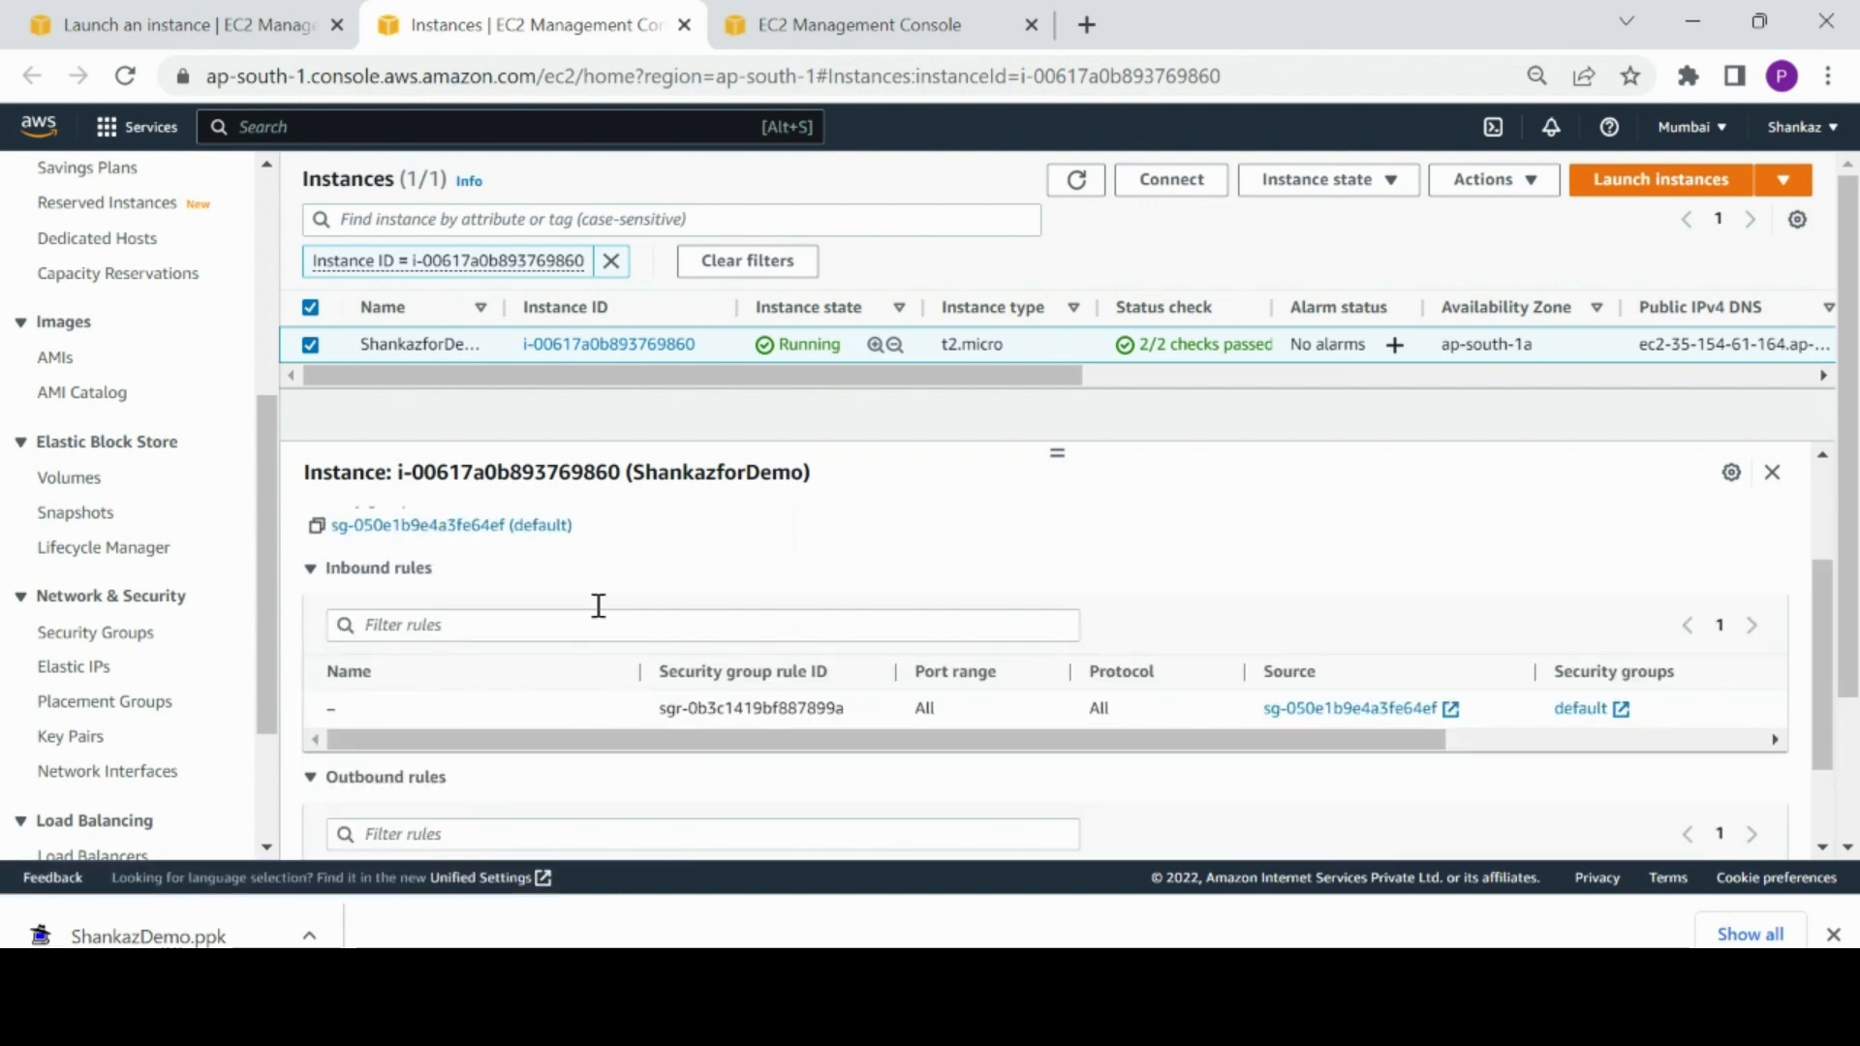
middle_click(538, 528)
click(1197, 13)
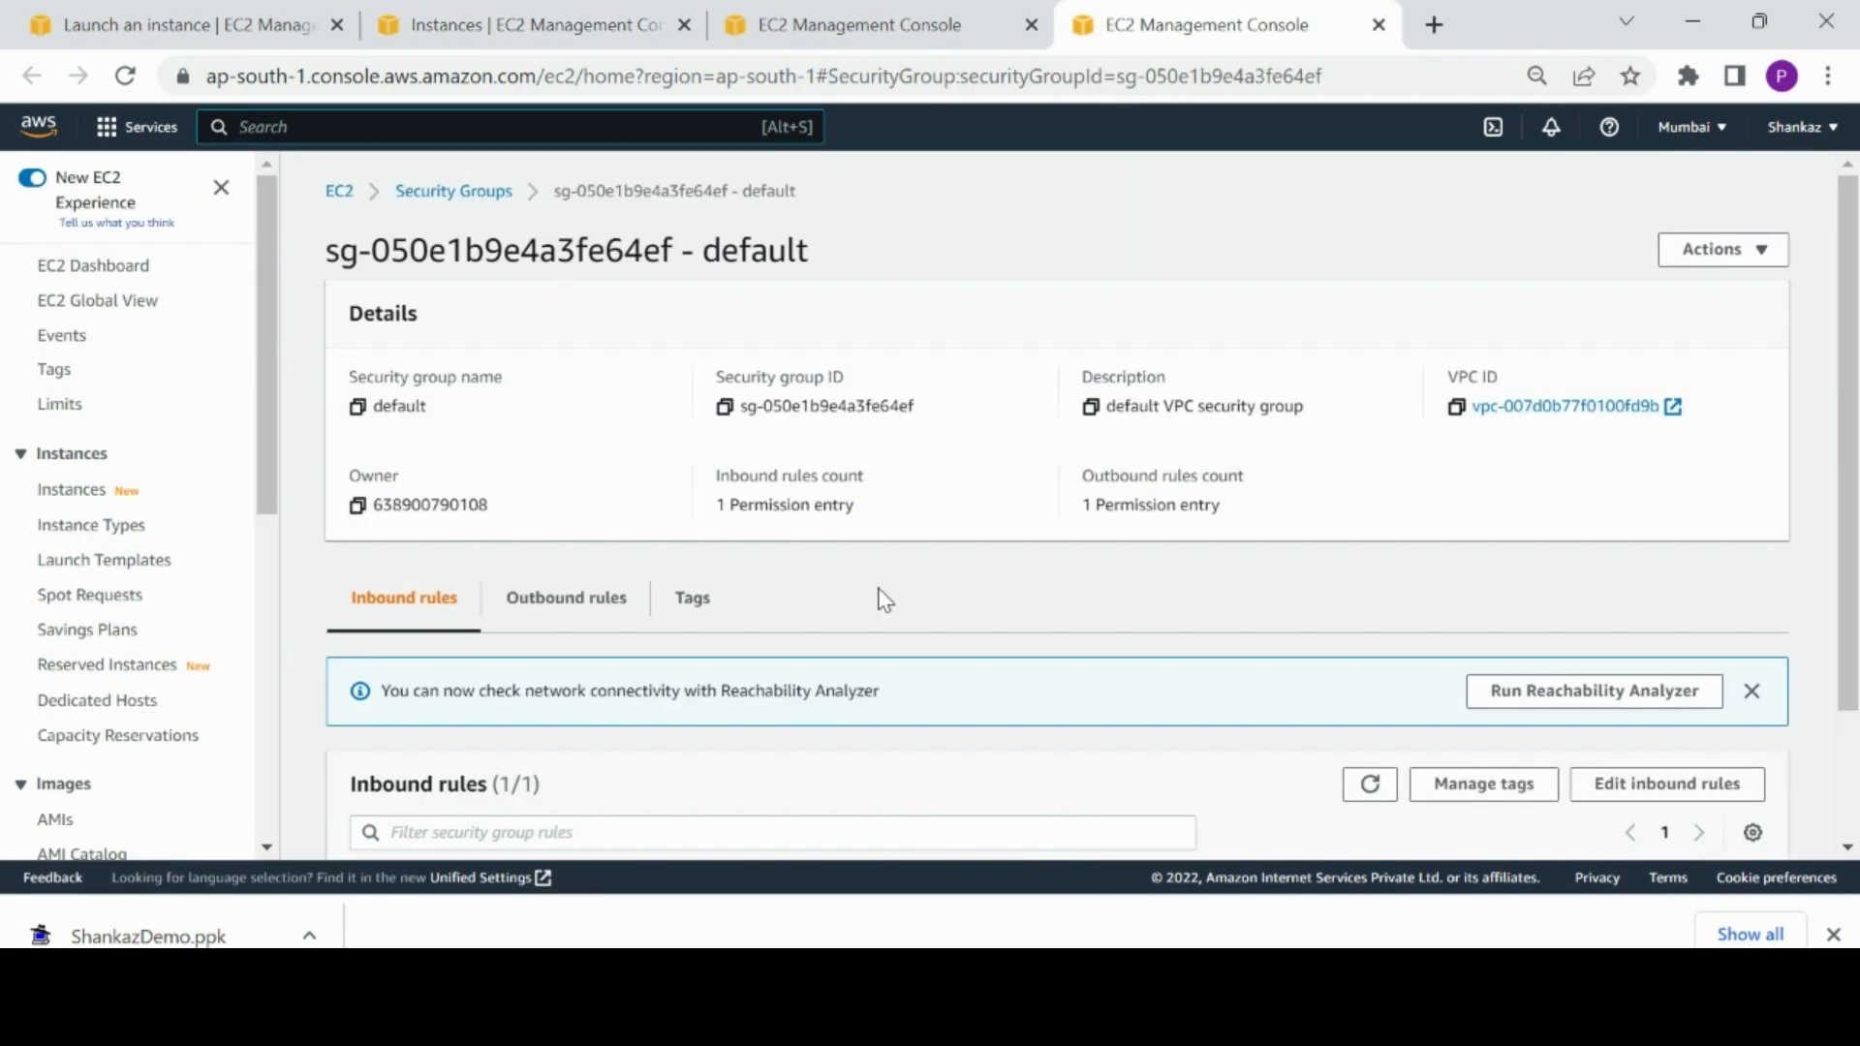
Step: Add an inbound SSH rule with source Anywhere-IPv4 to the default security group and save the rules
scroll(1858, 555, down, 3)
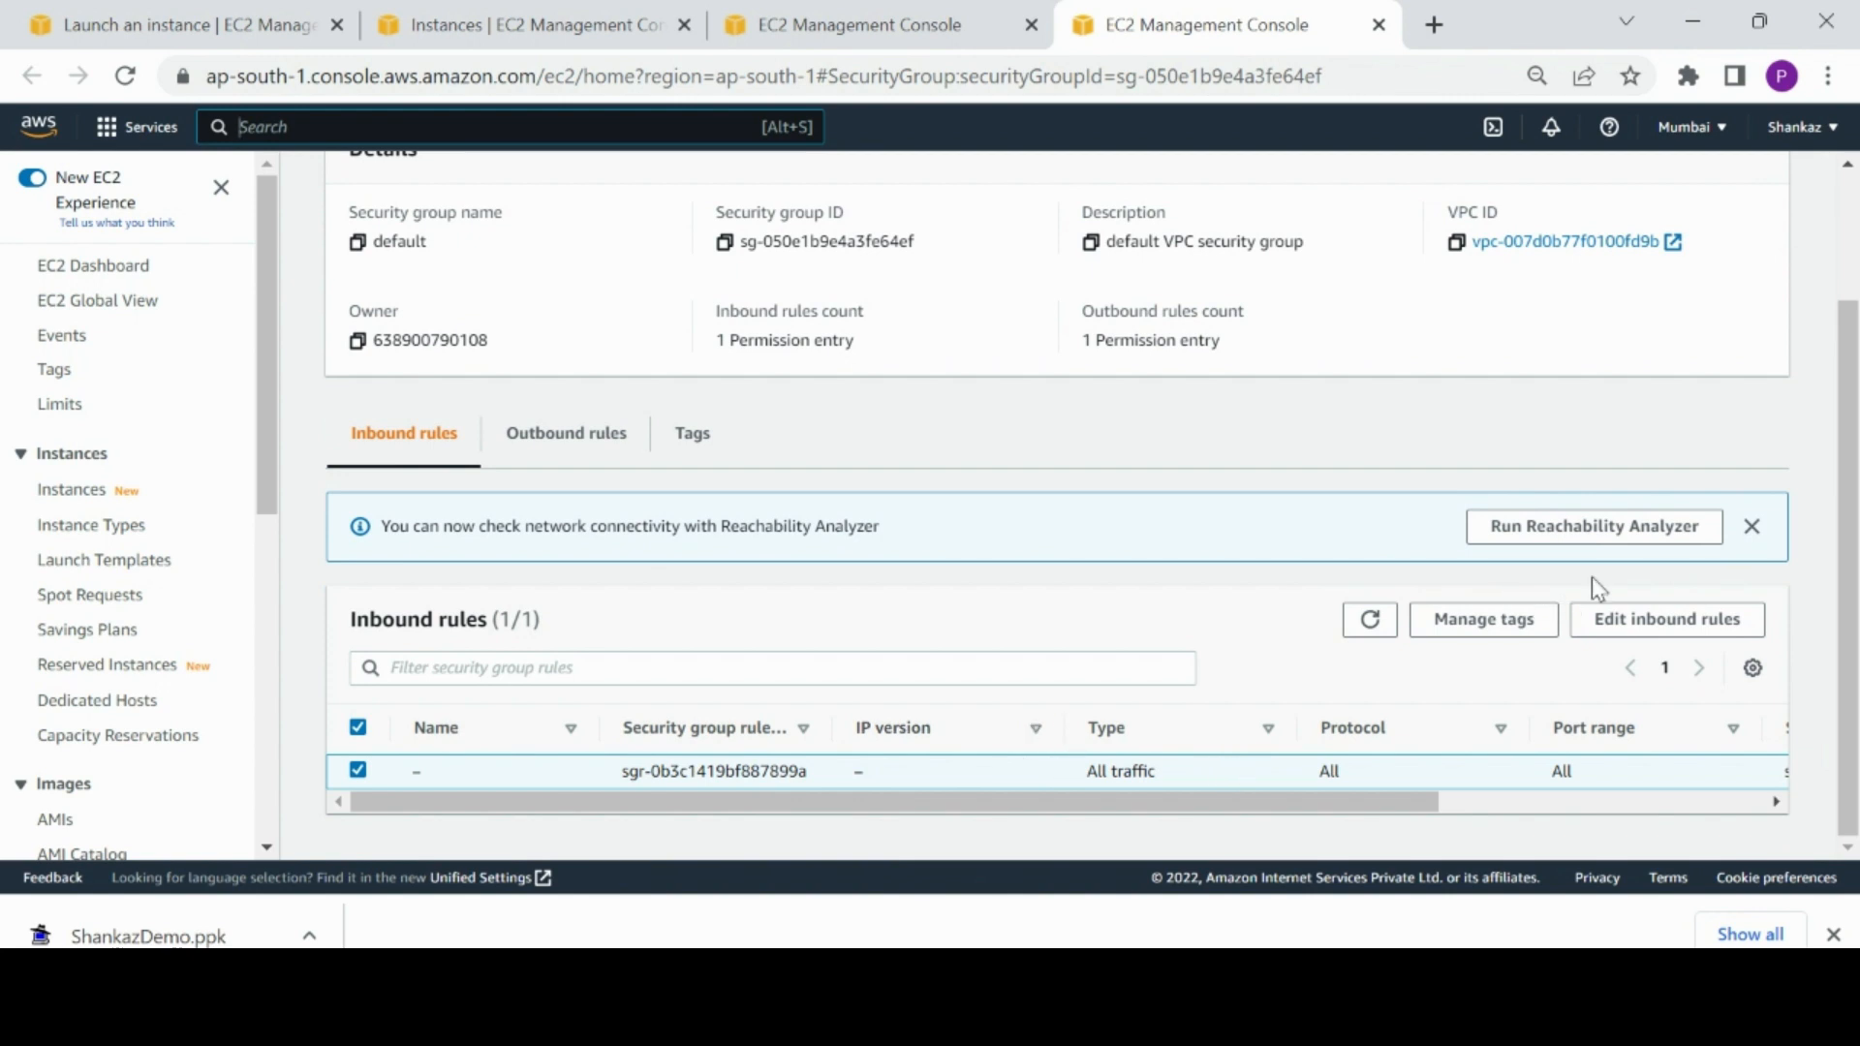
click(1752, 529)
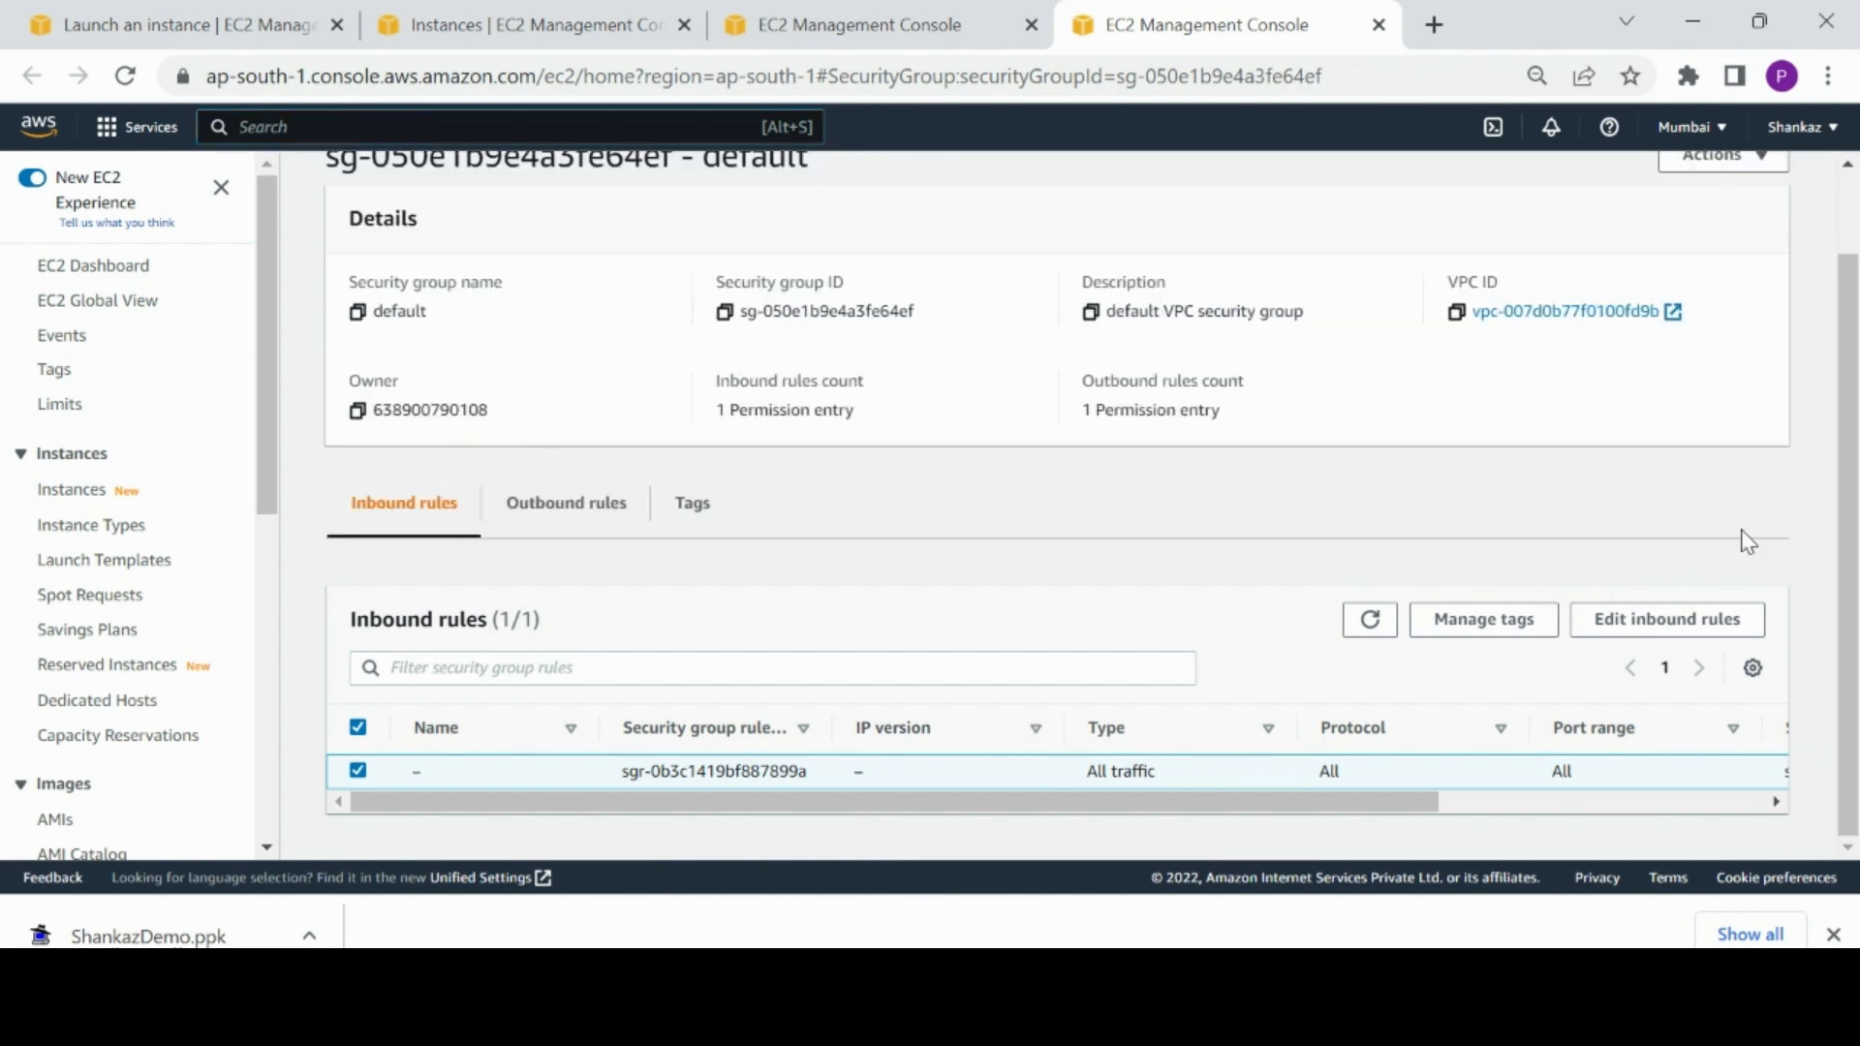
click(1663, 620)
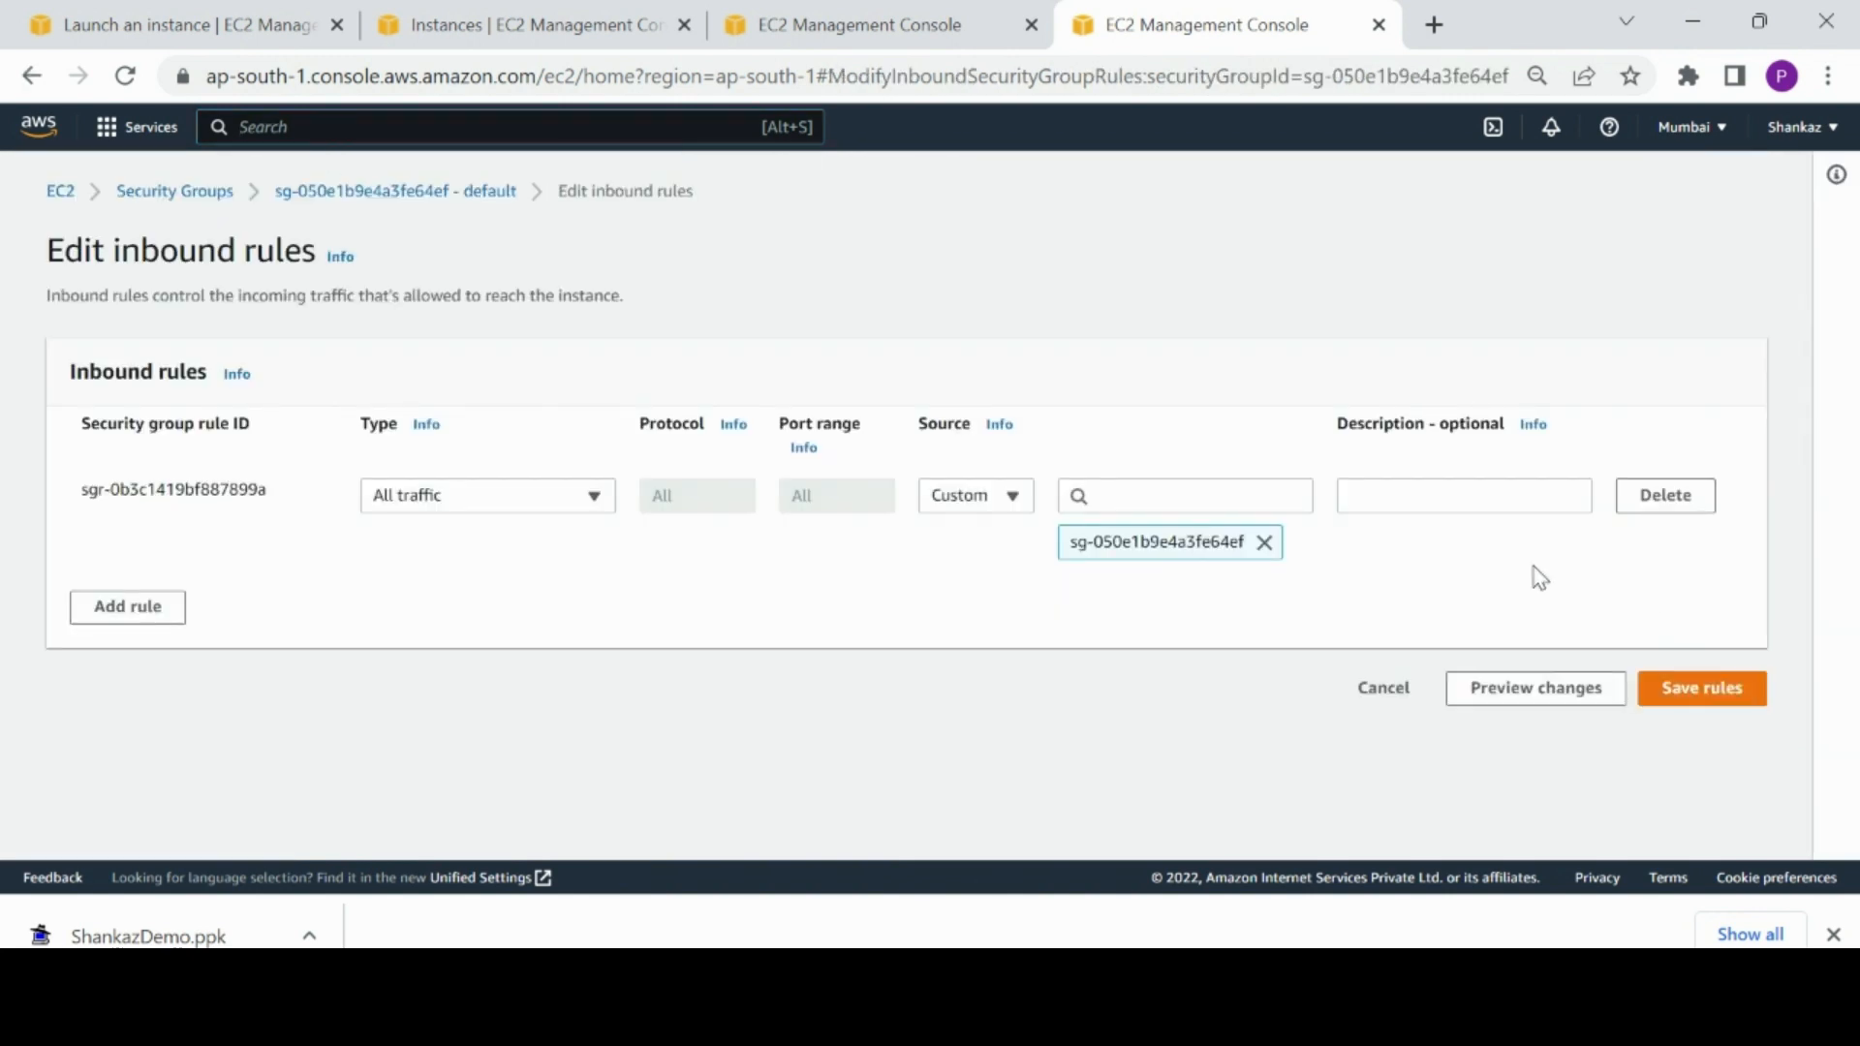
click(155, 627)
click(593, 592)
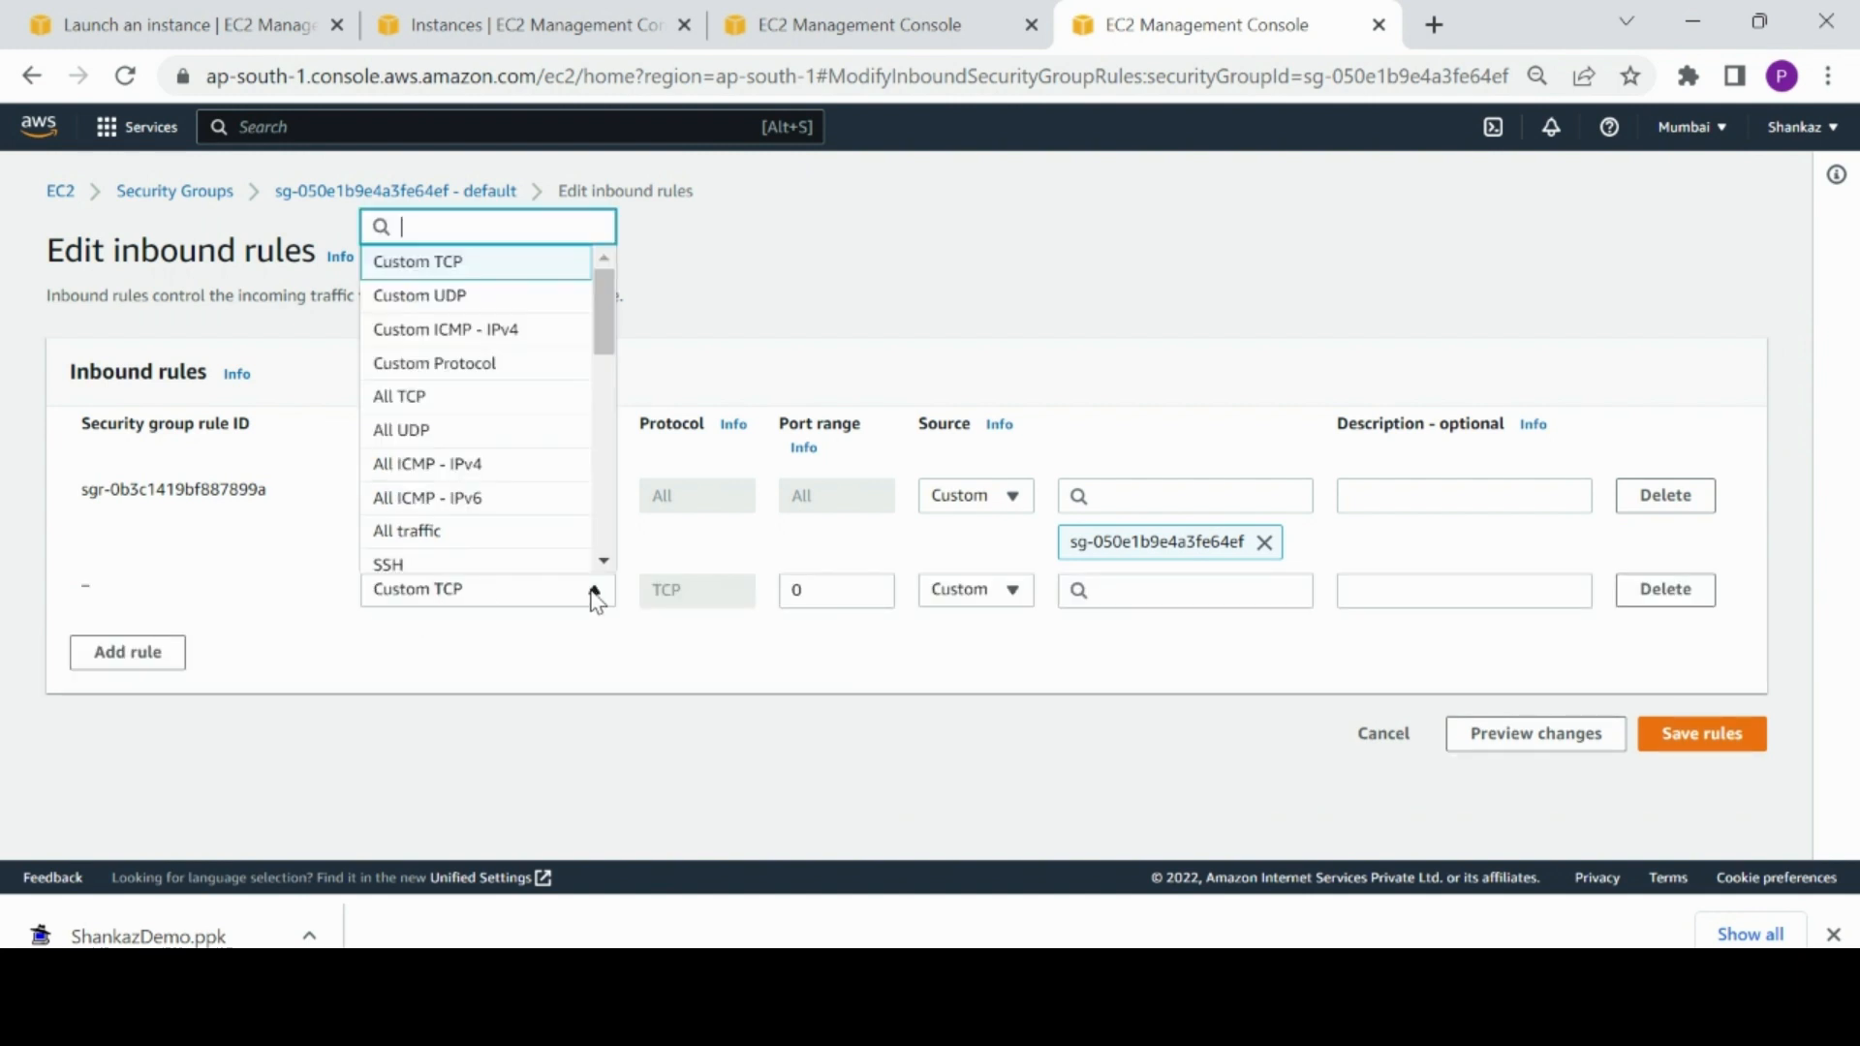
click(551, 568)
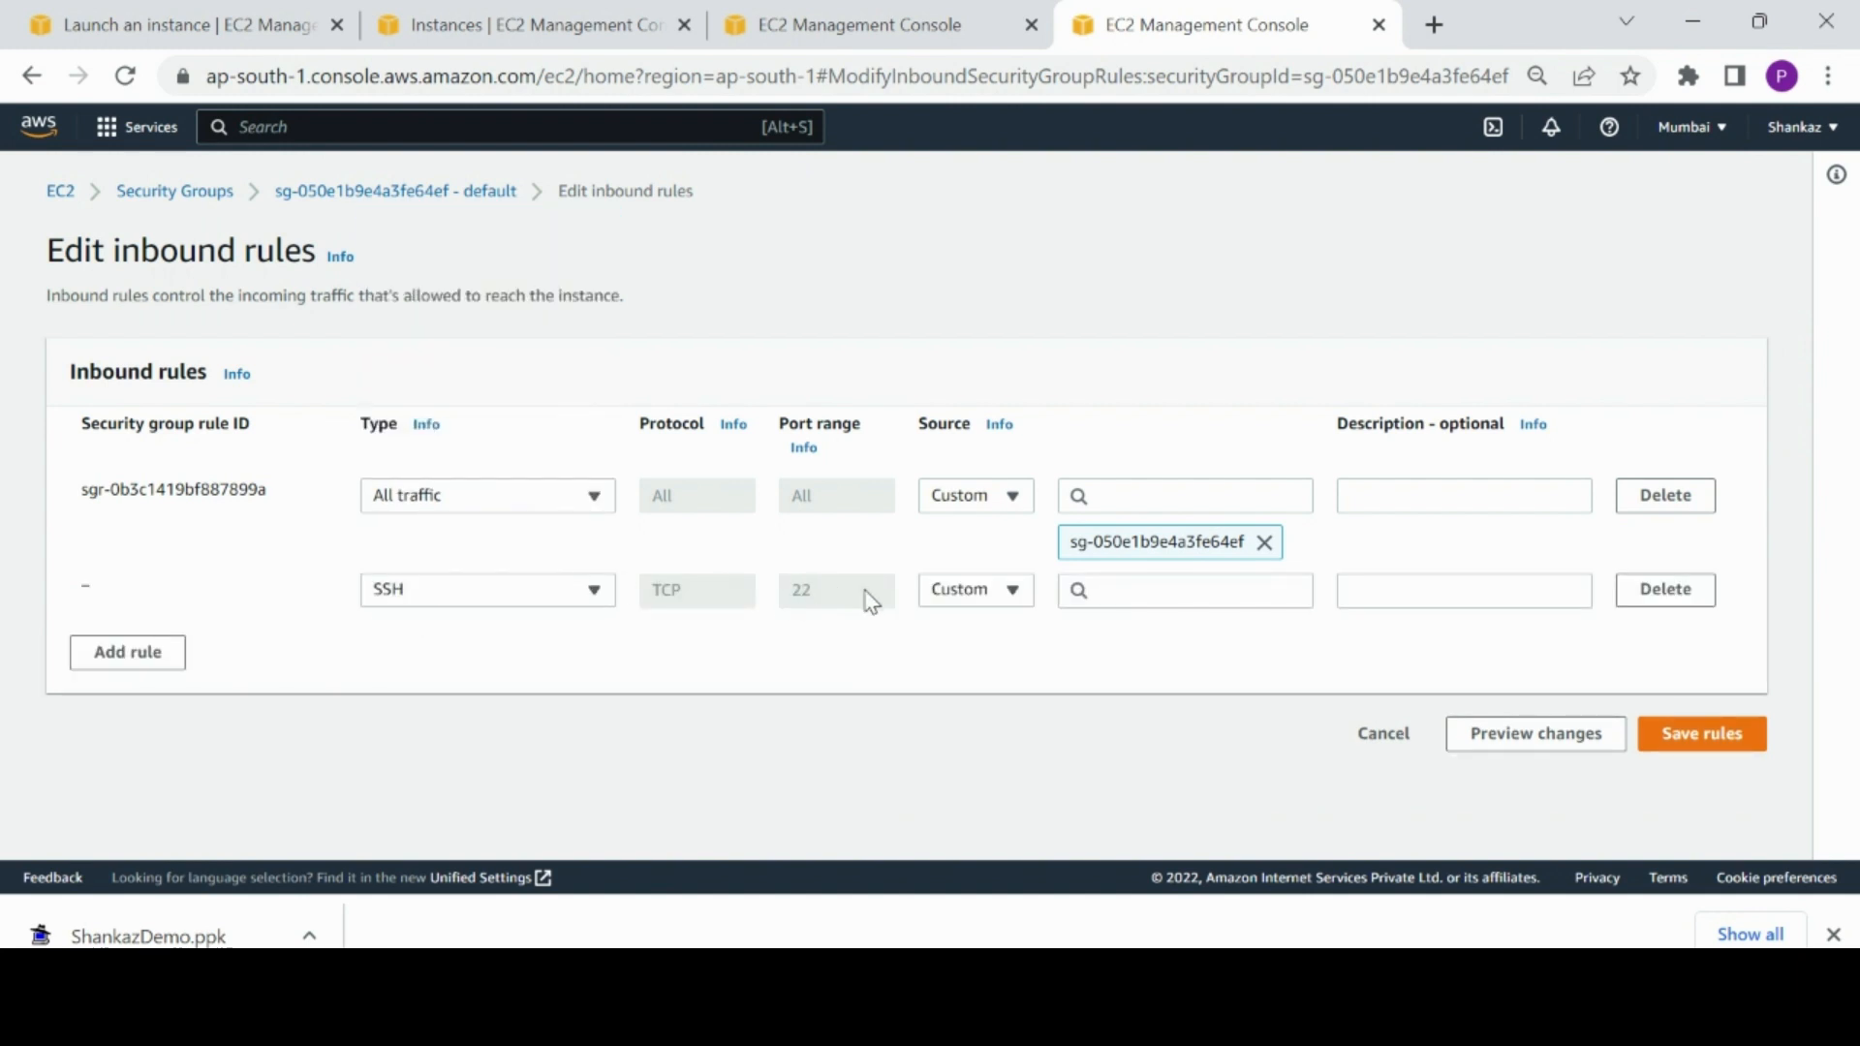
click(1005, 600)
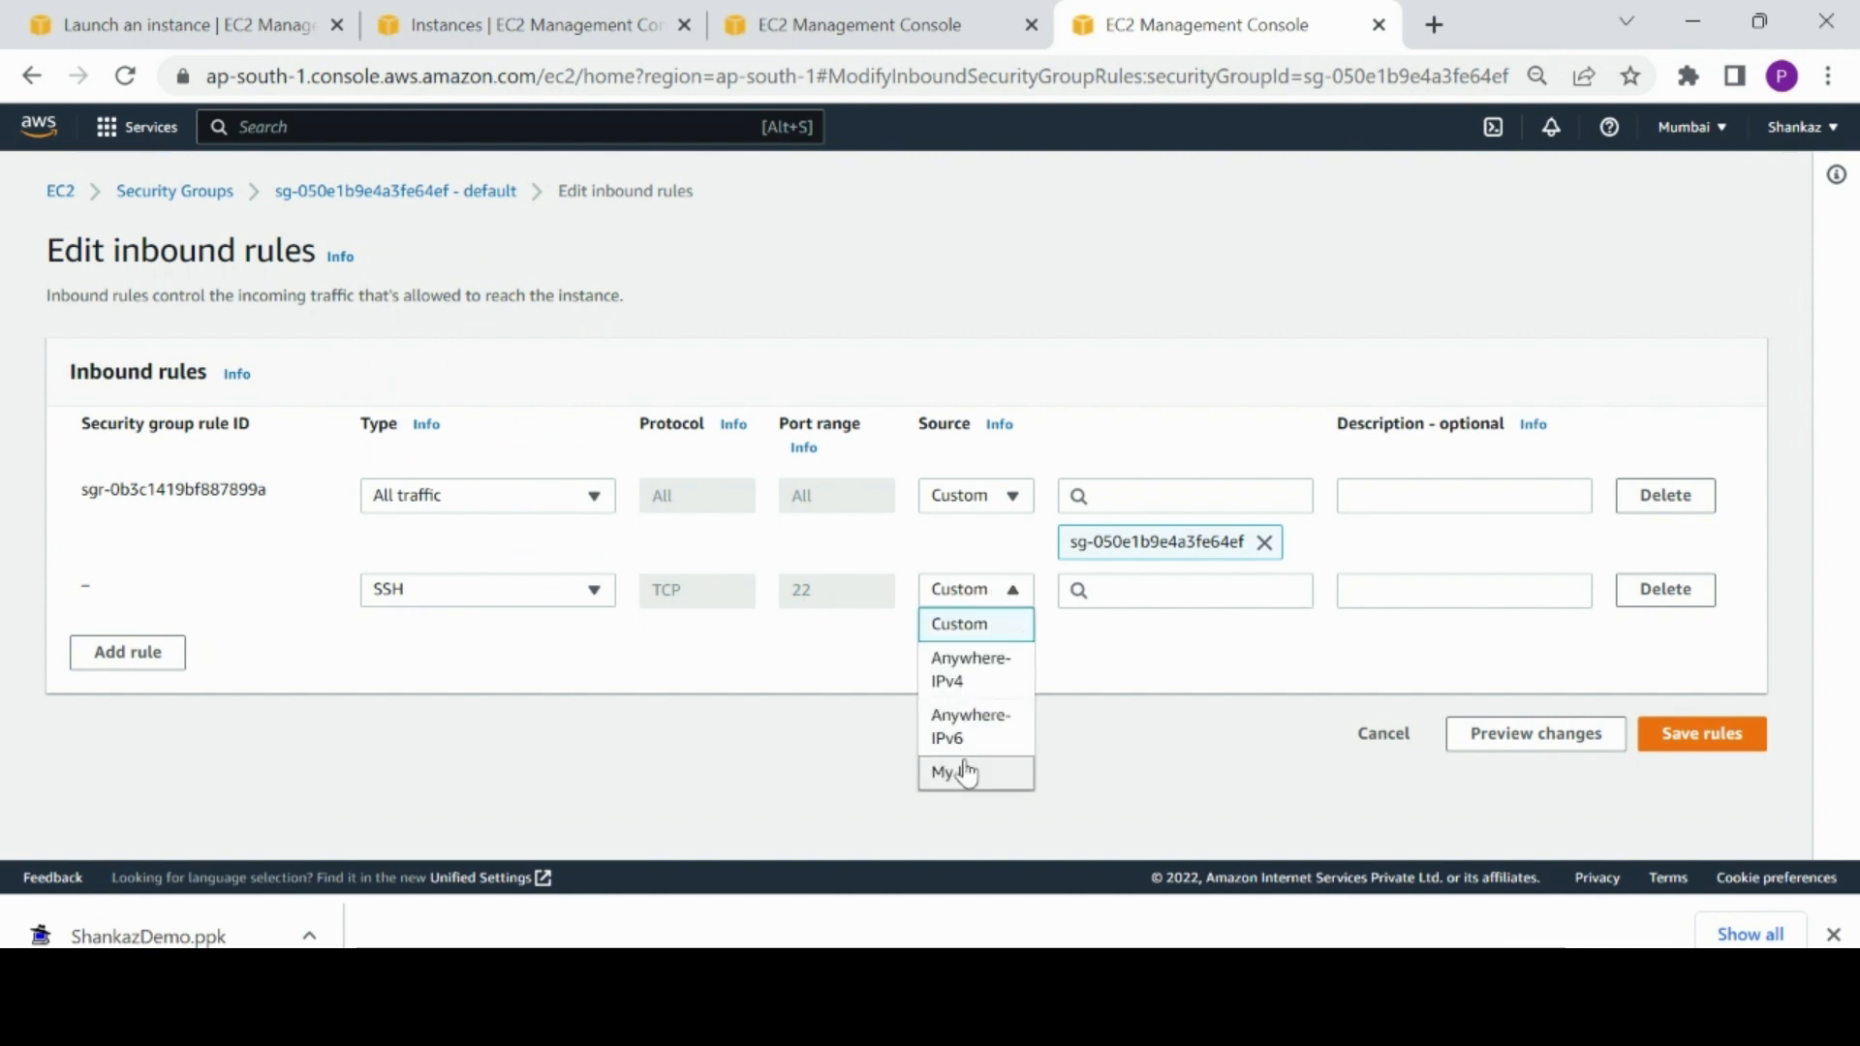
click(998, 670)
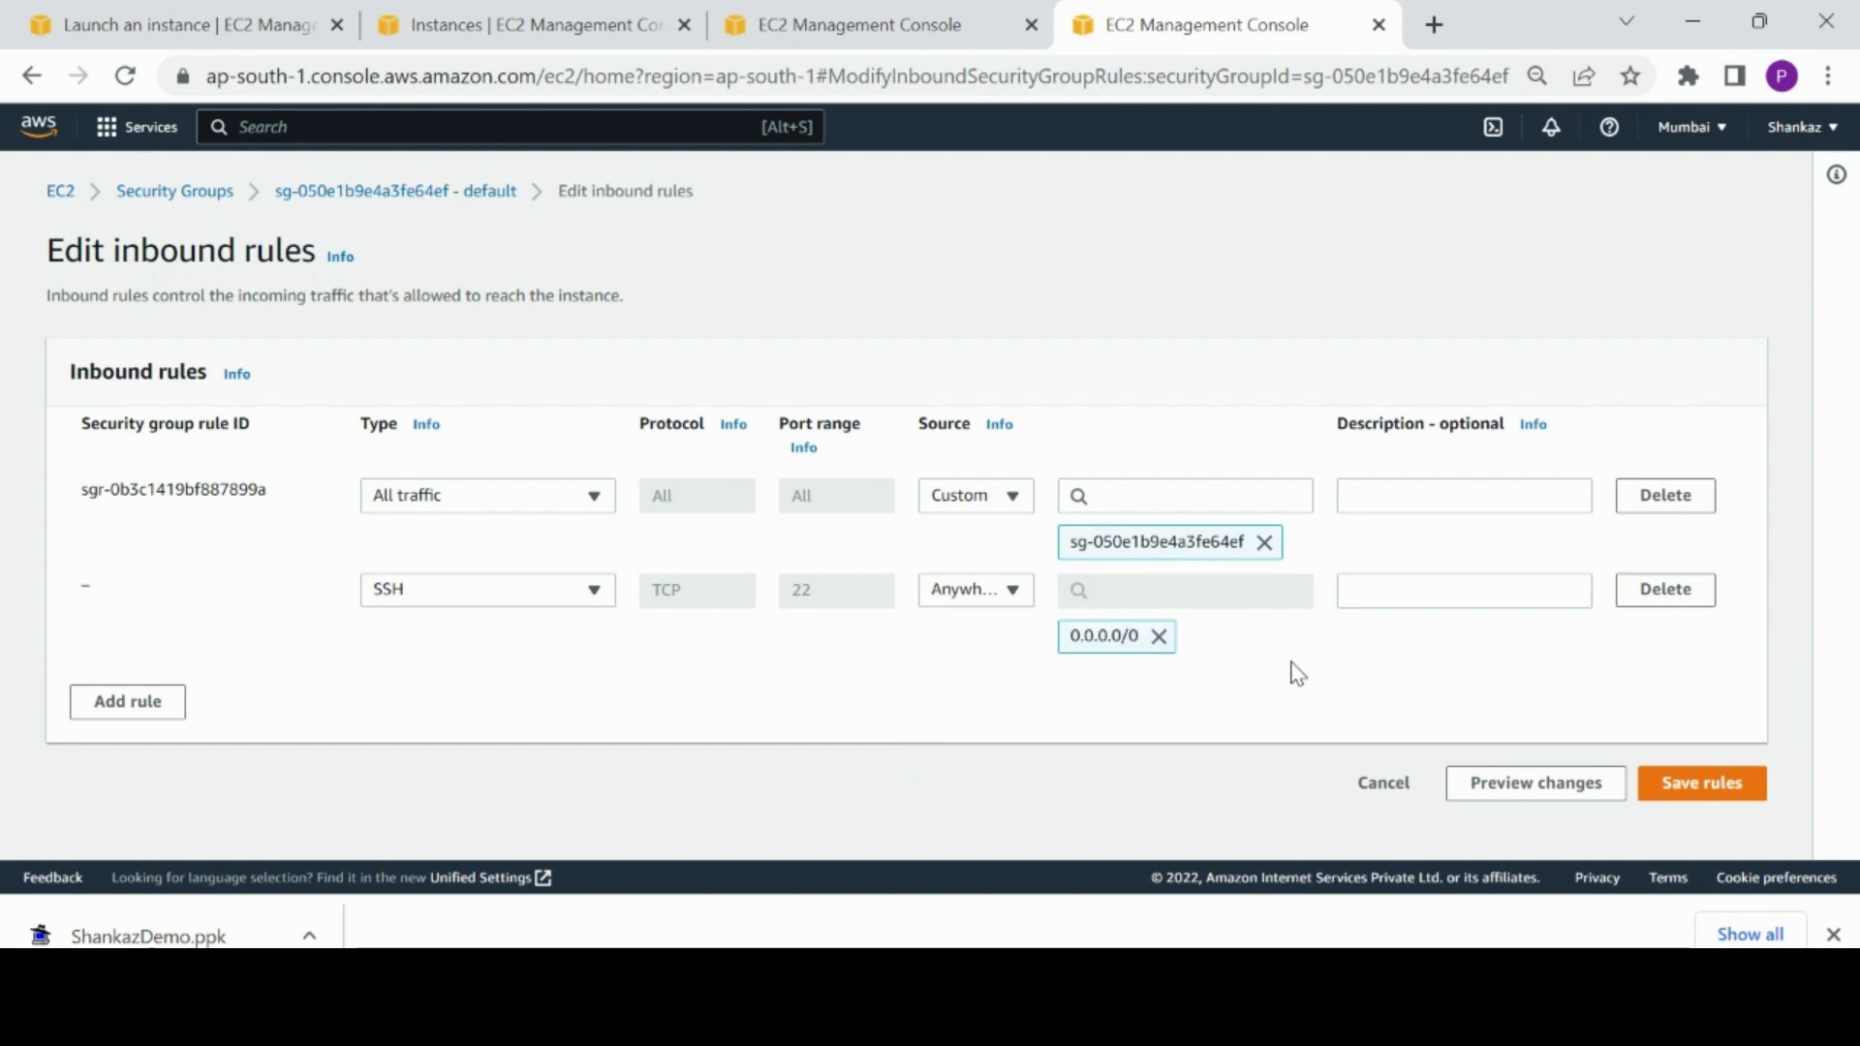
click(1729, 790)
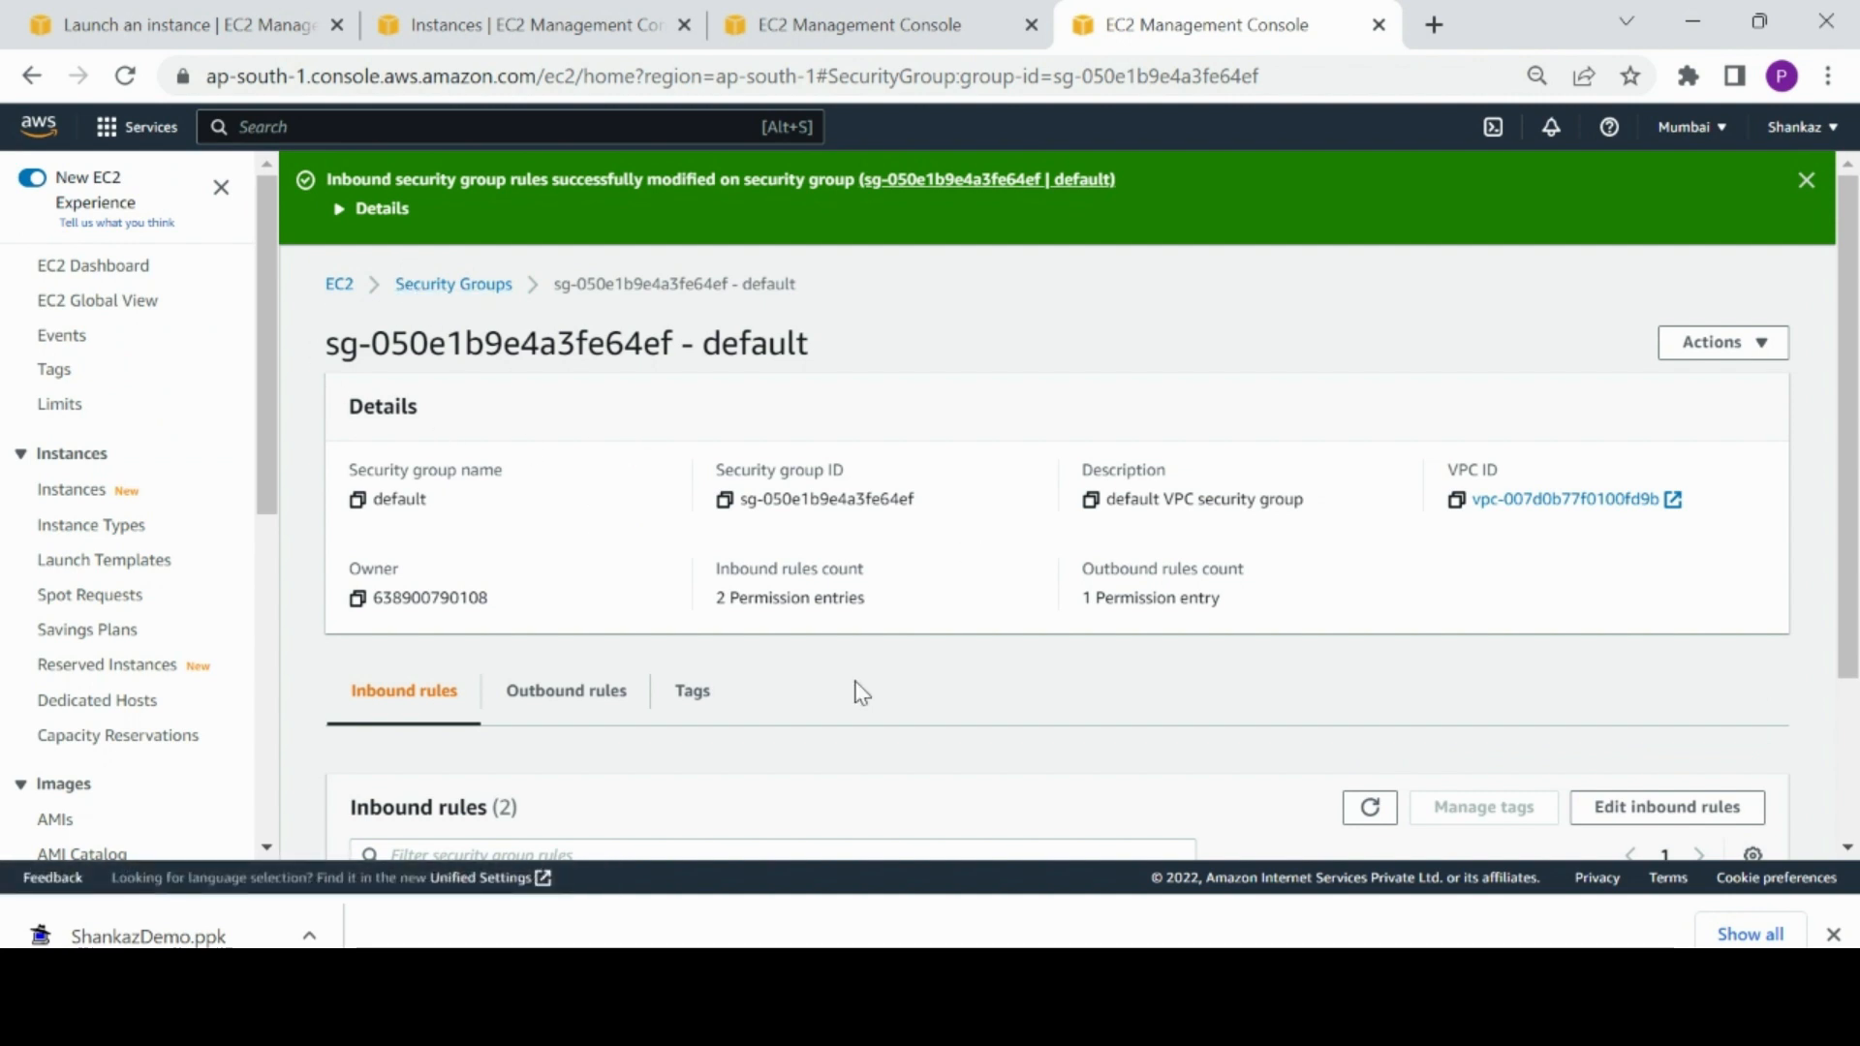
Step: Check the source of the new SSH inbound rule, then return to the instances list
scroll(1857, 403, down, 3)
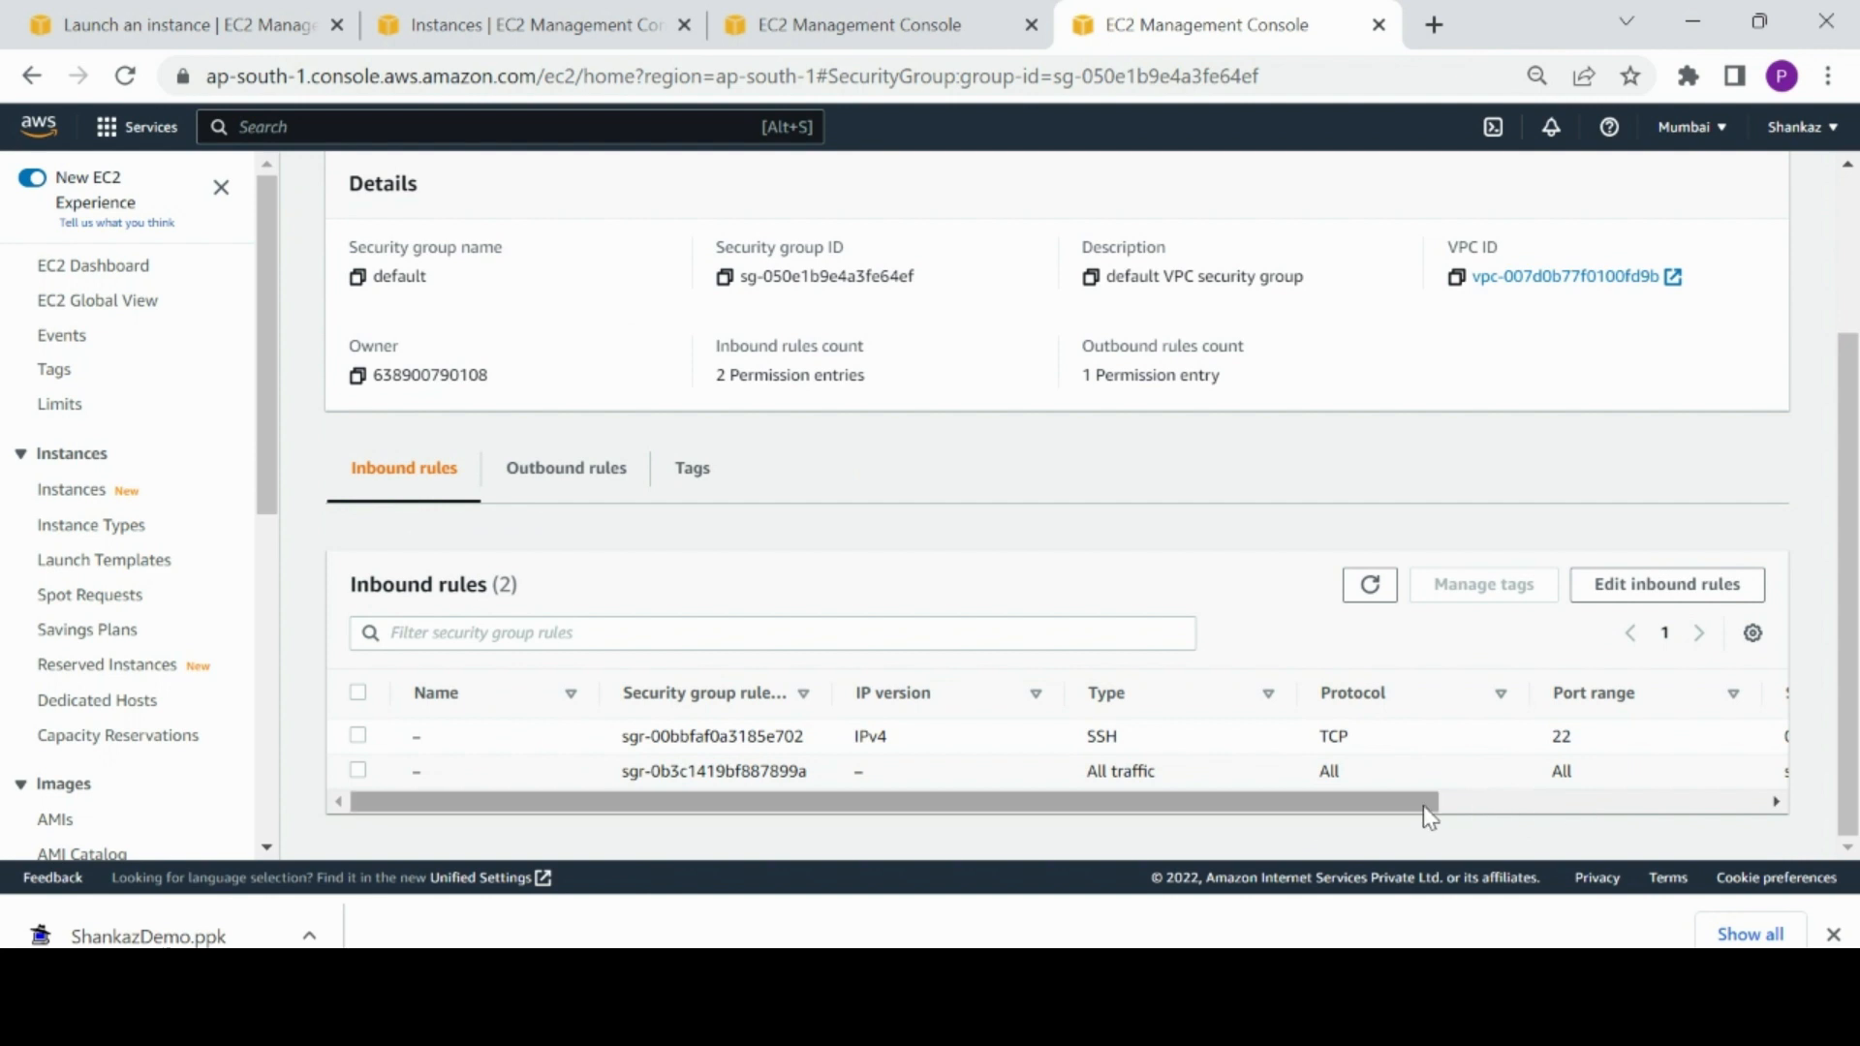
drag(1422, 805, 1744, 810)
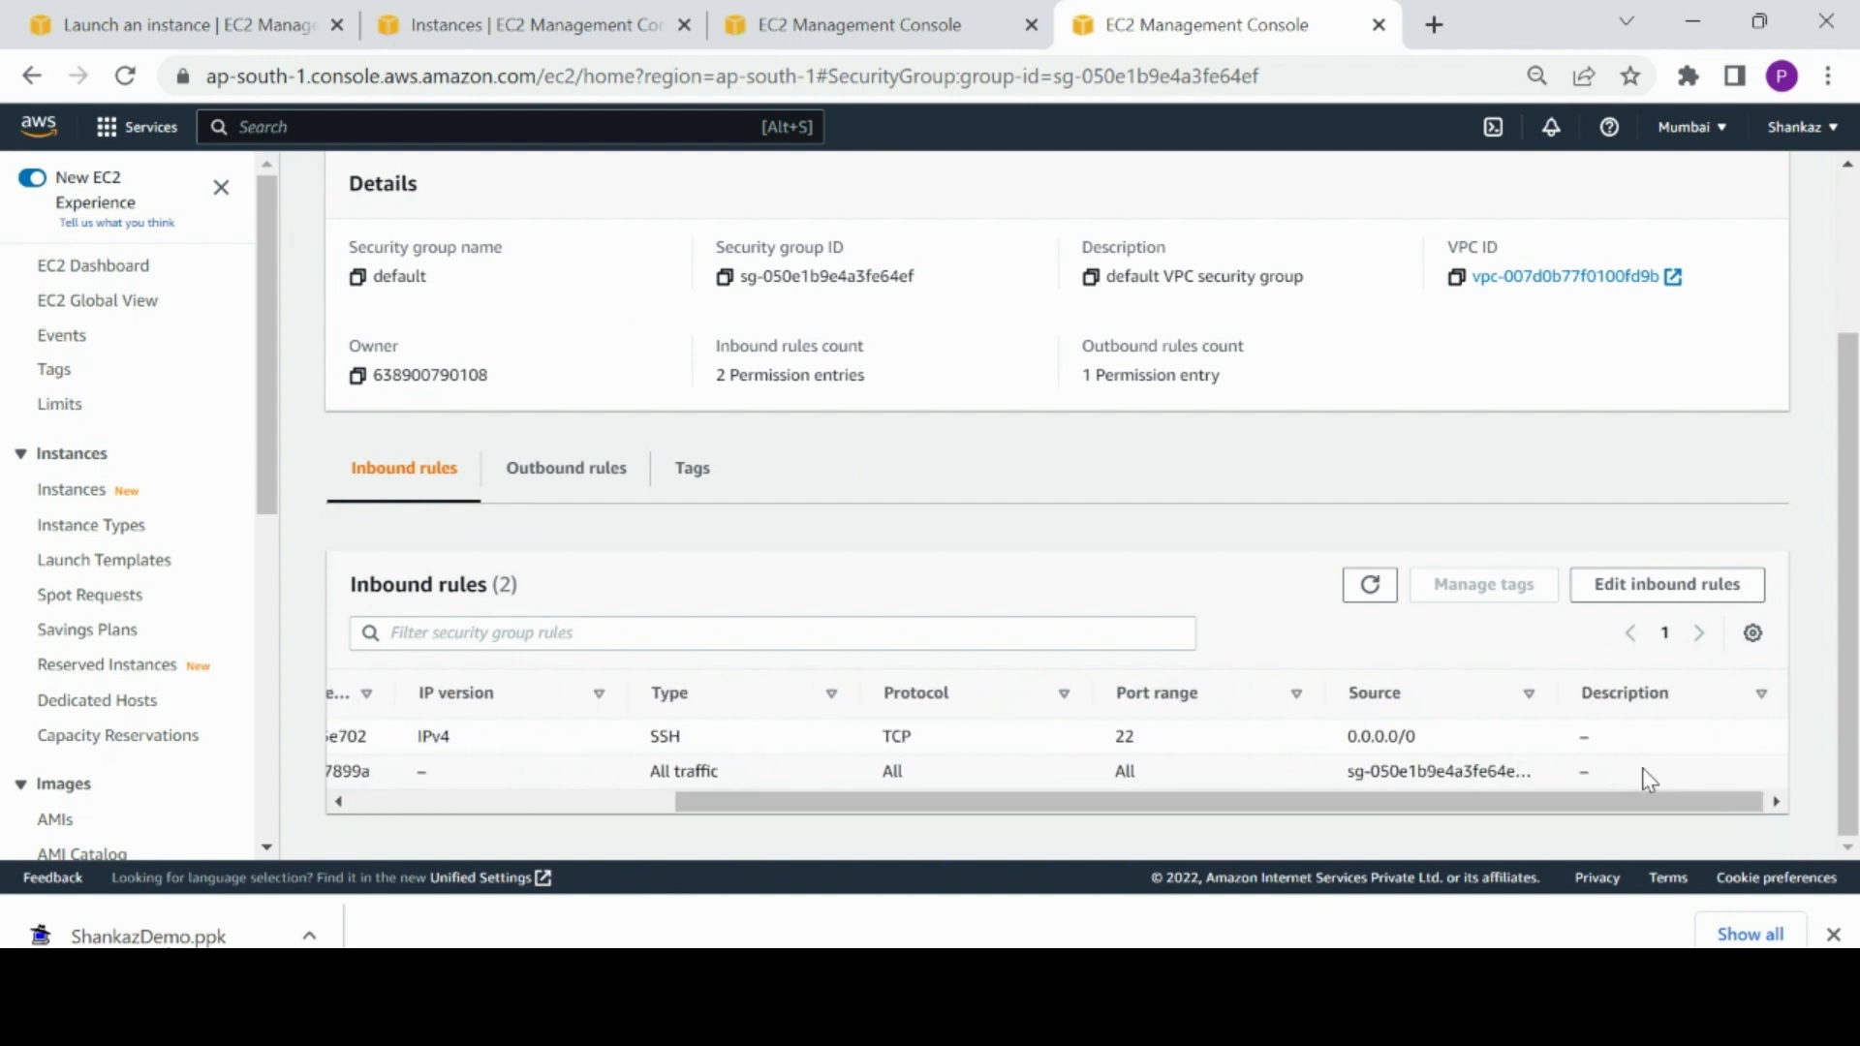
drag(1451, 748, 1339, 746)
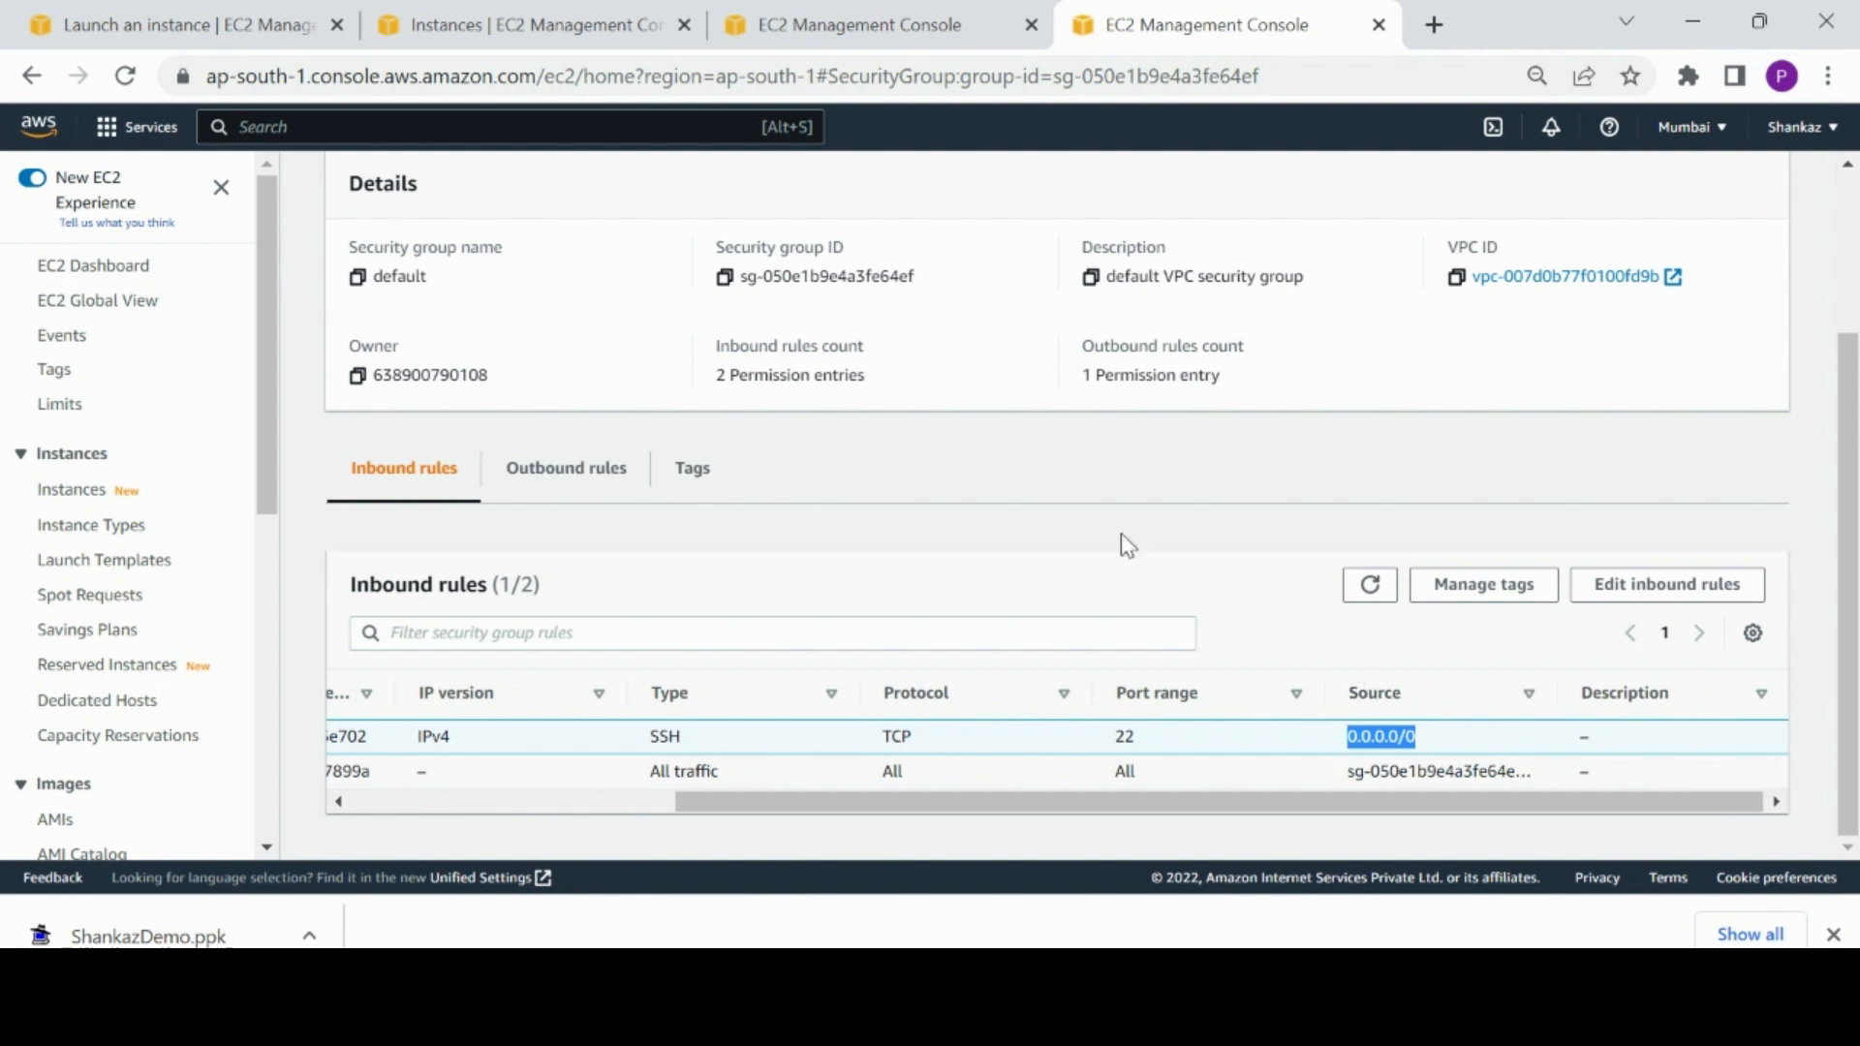
click(71, 498)
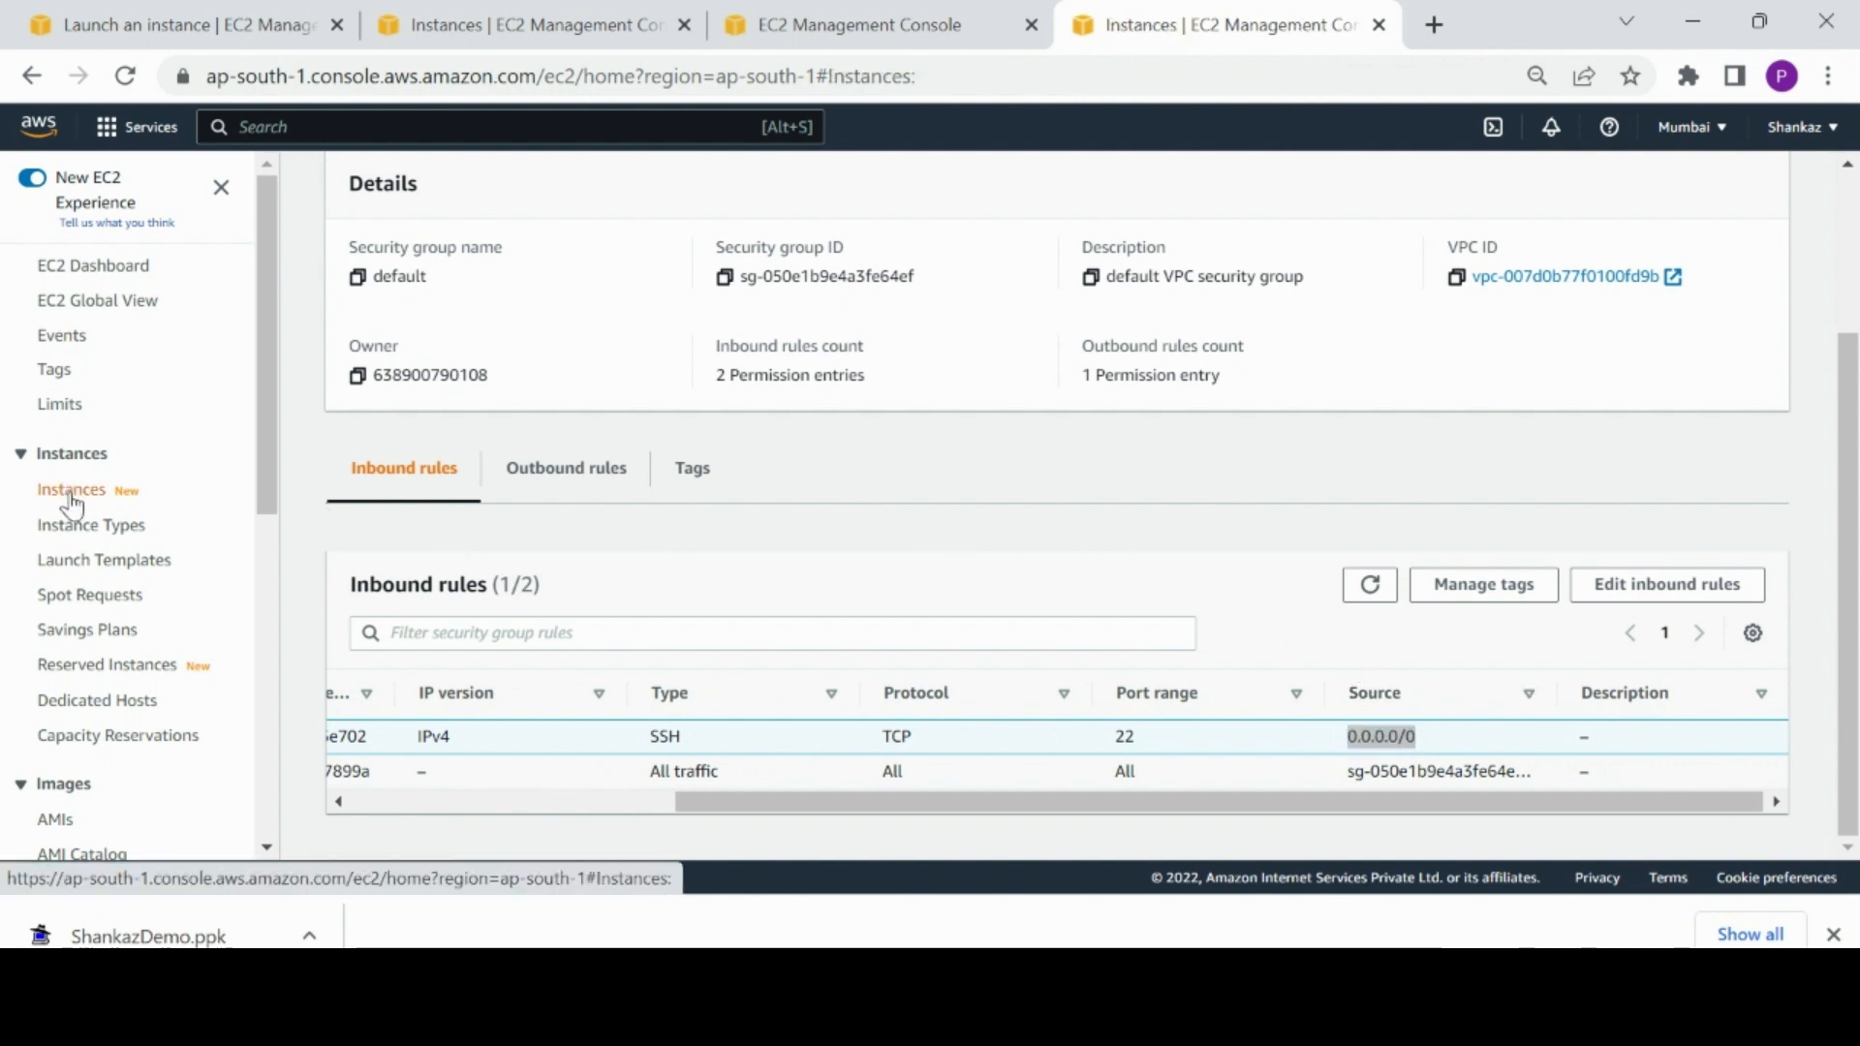
Step: Start a new PuTTY session from the inactive terminal and set its host to 35.154.61.164
click(1202, 1012)
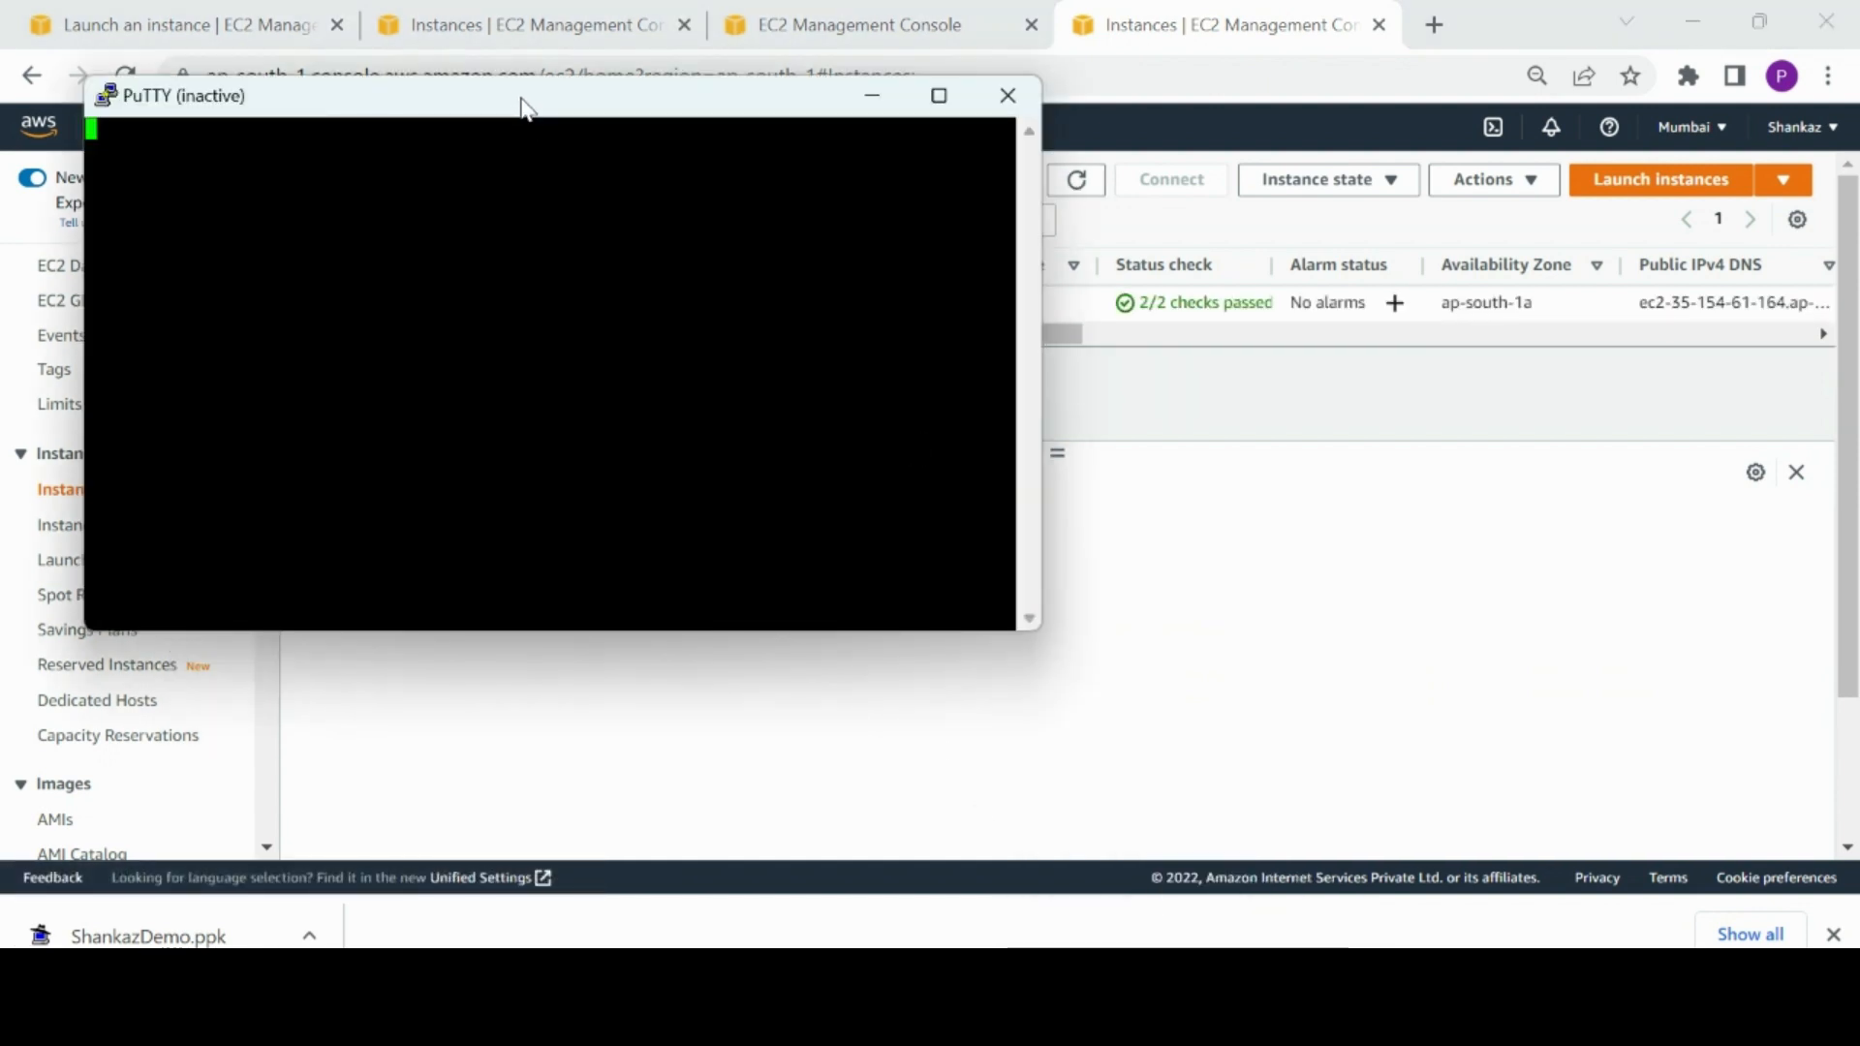
right_click(520, 106)
click(652, 388)
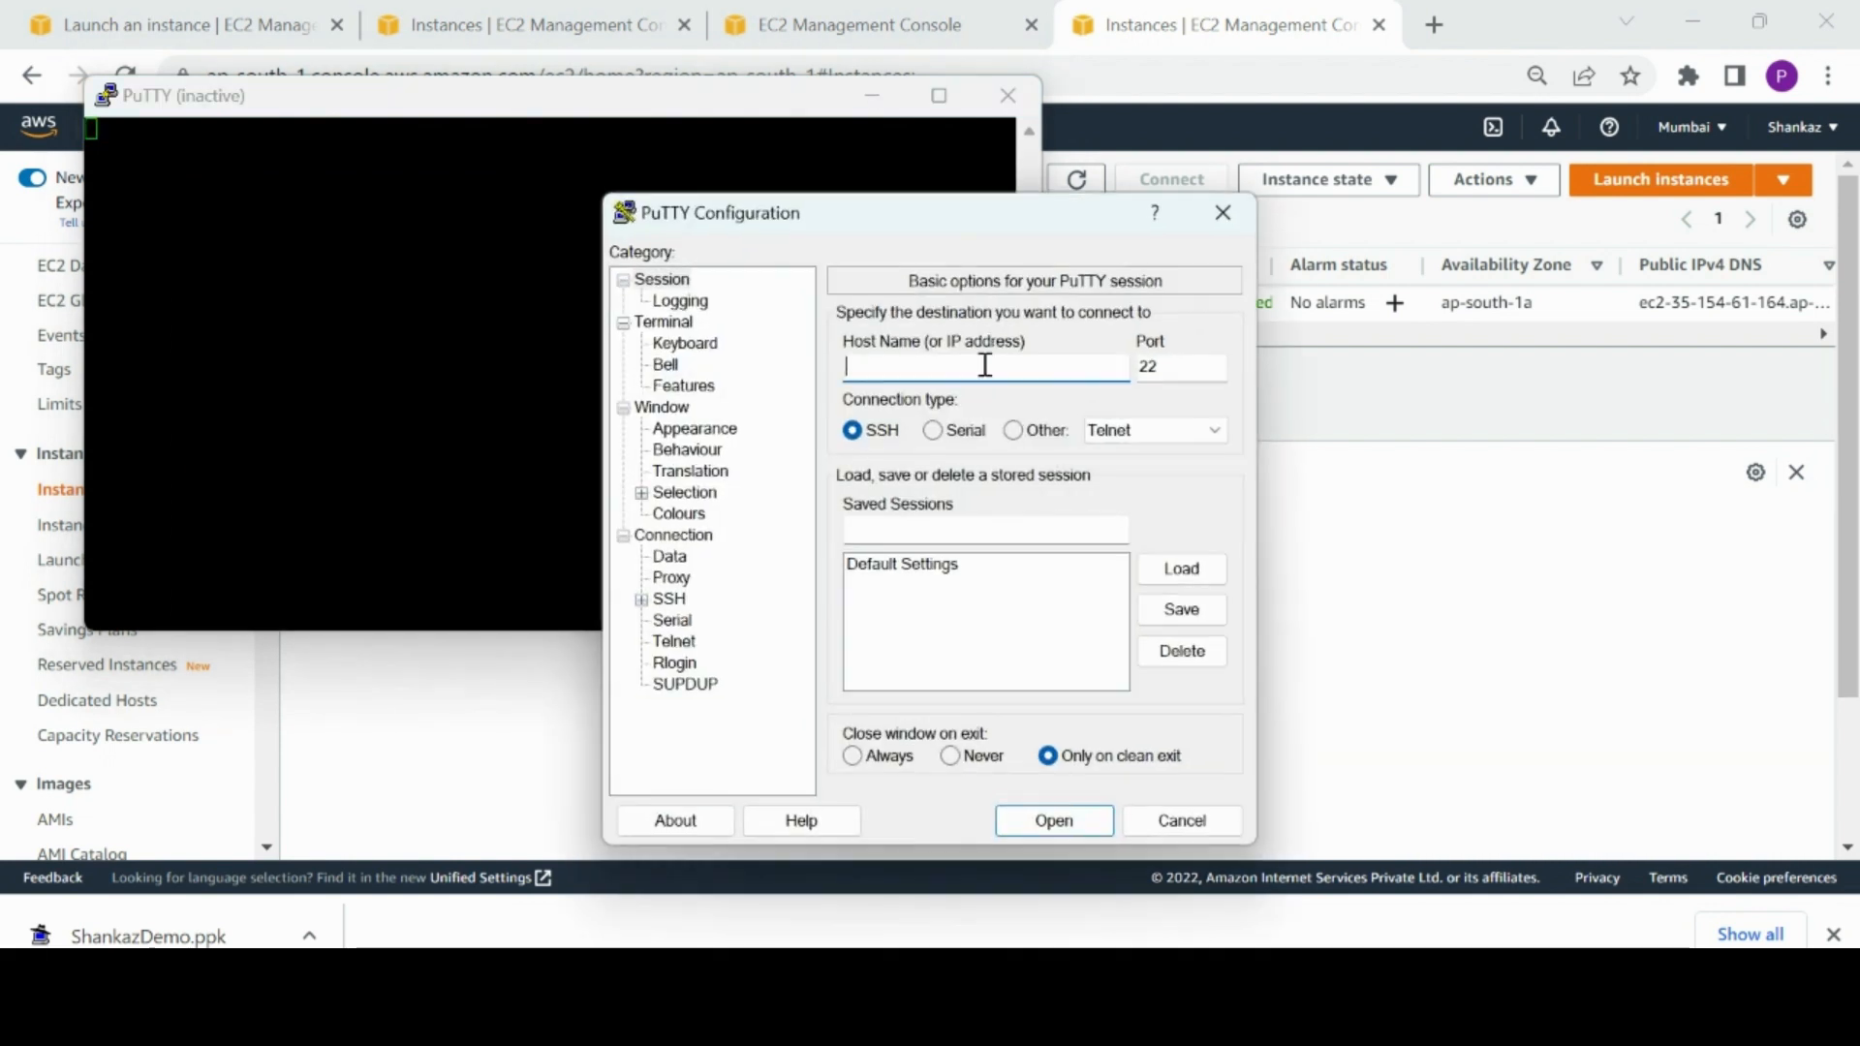
text(35.154.61.164)
Step: Set the ShankazDemo .ppk file as the new session's private key for SSH authentication
click(641, 600)
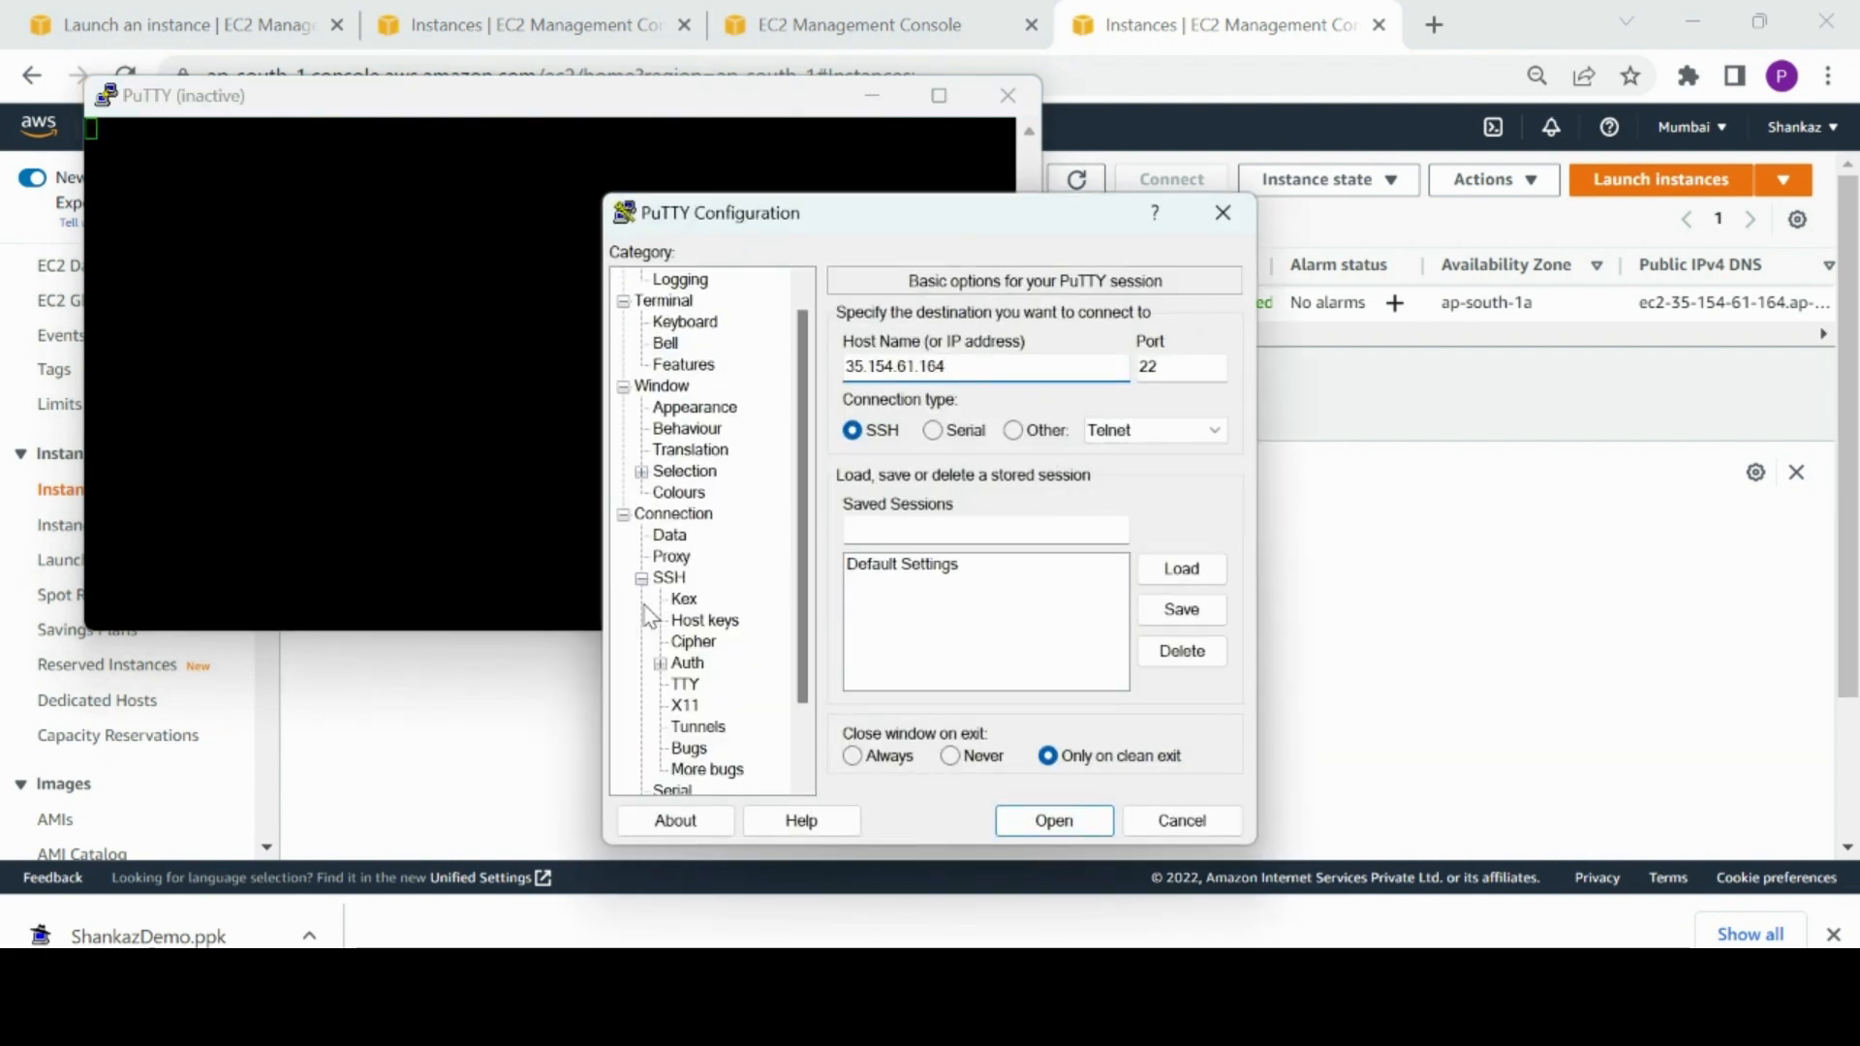
click(687, 663)
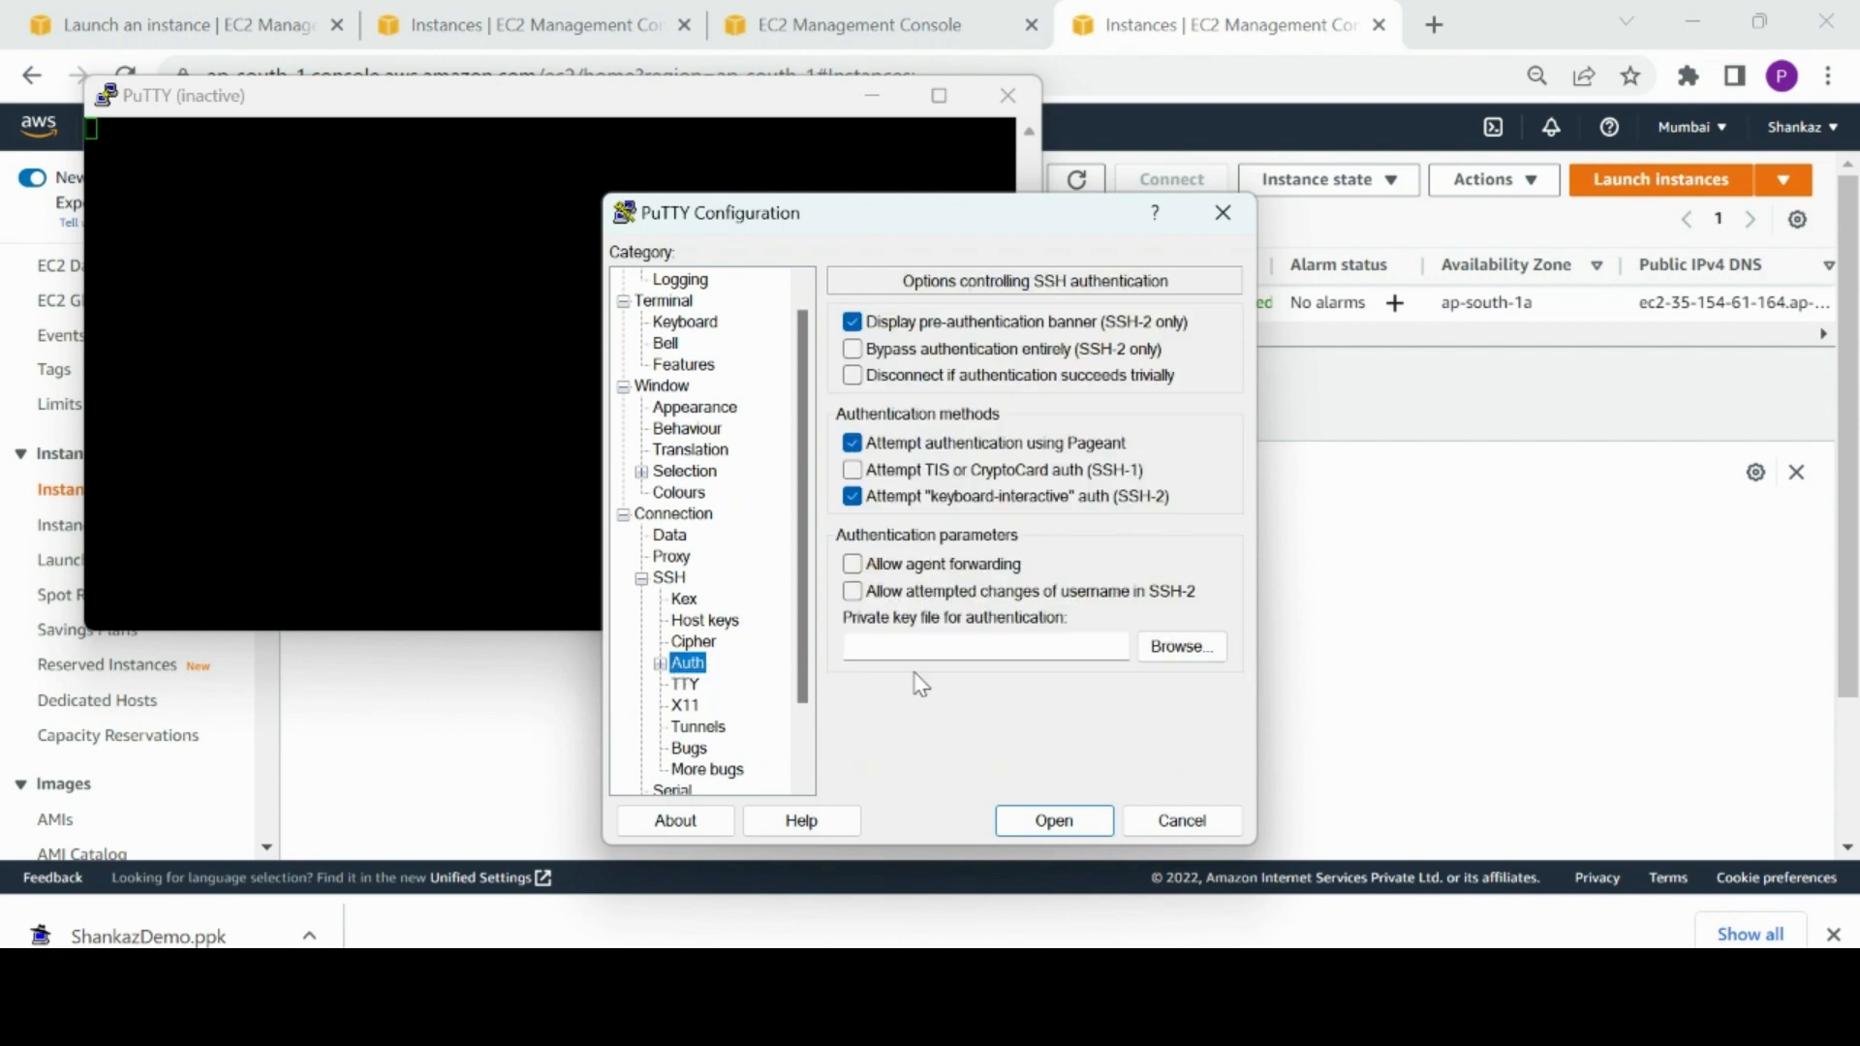
click(1170, 647)
double_click(956, 442)
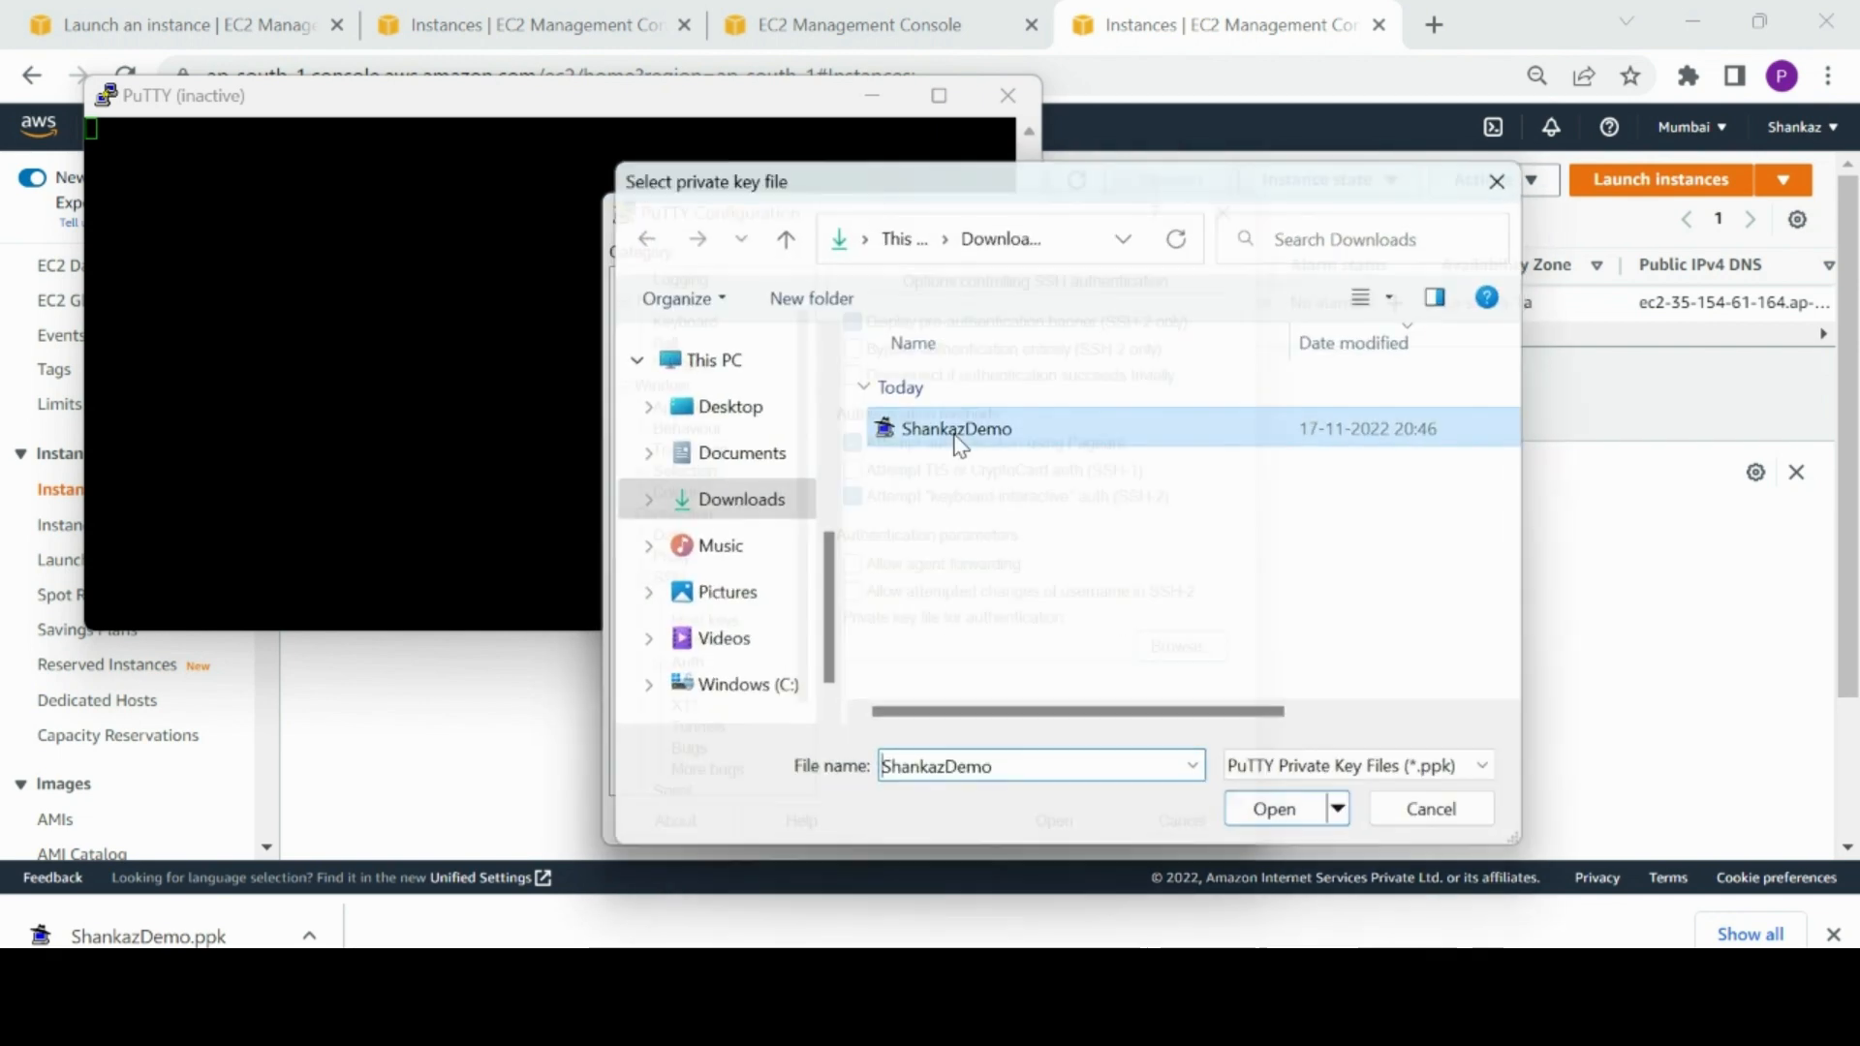
Step: Open the connection, accept the server's host key, maximize the terminal and log in as ec2-user
click(1052, 822)
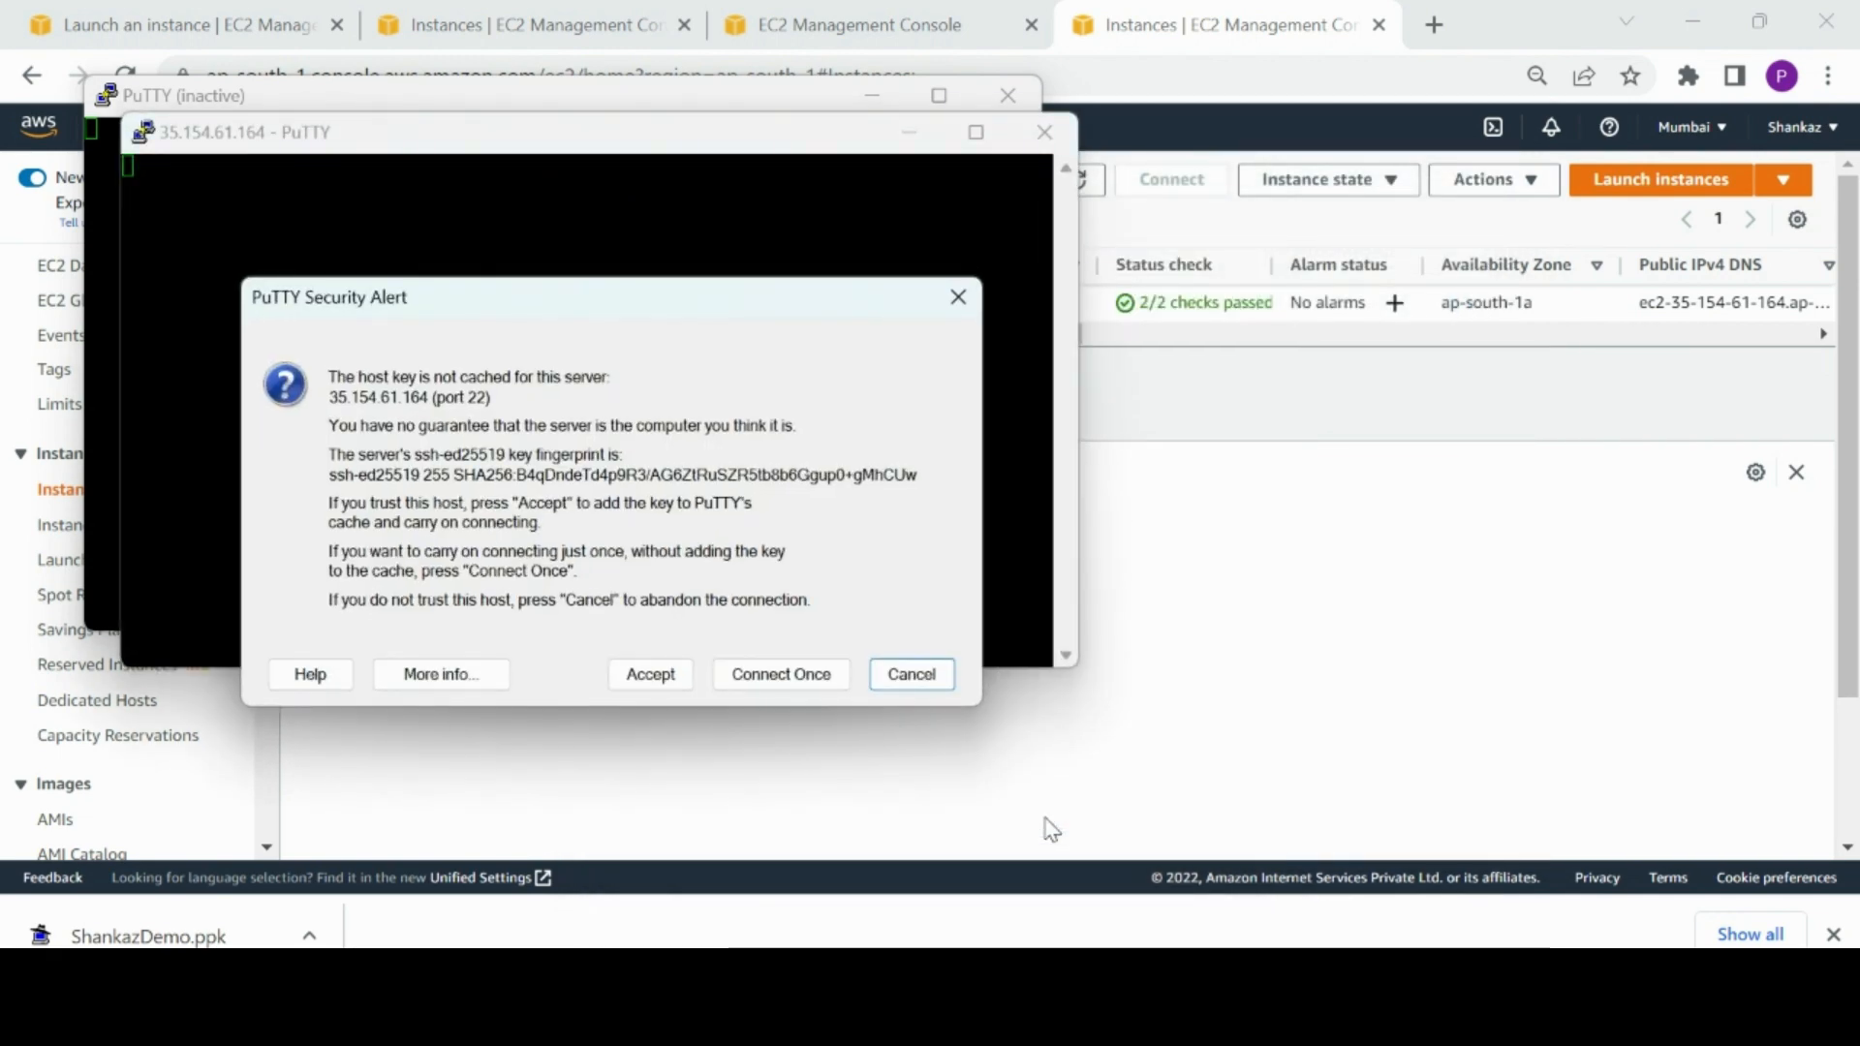
click(648, 674)
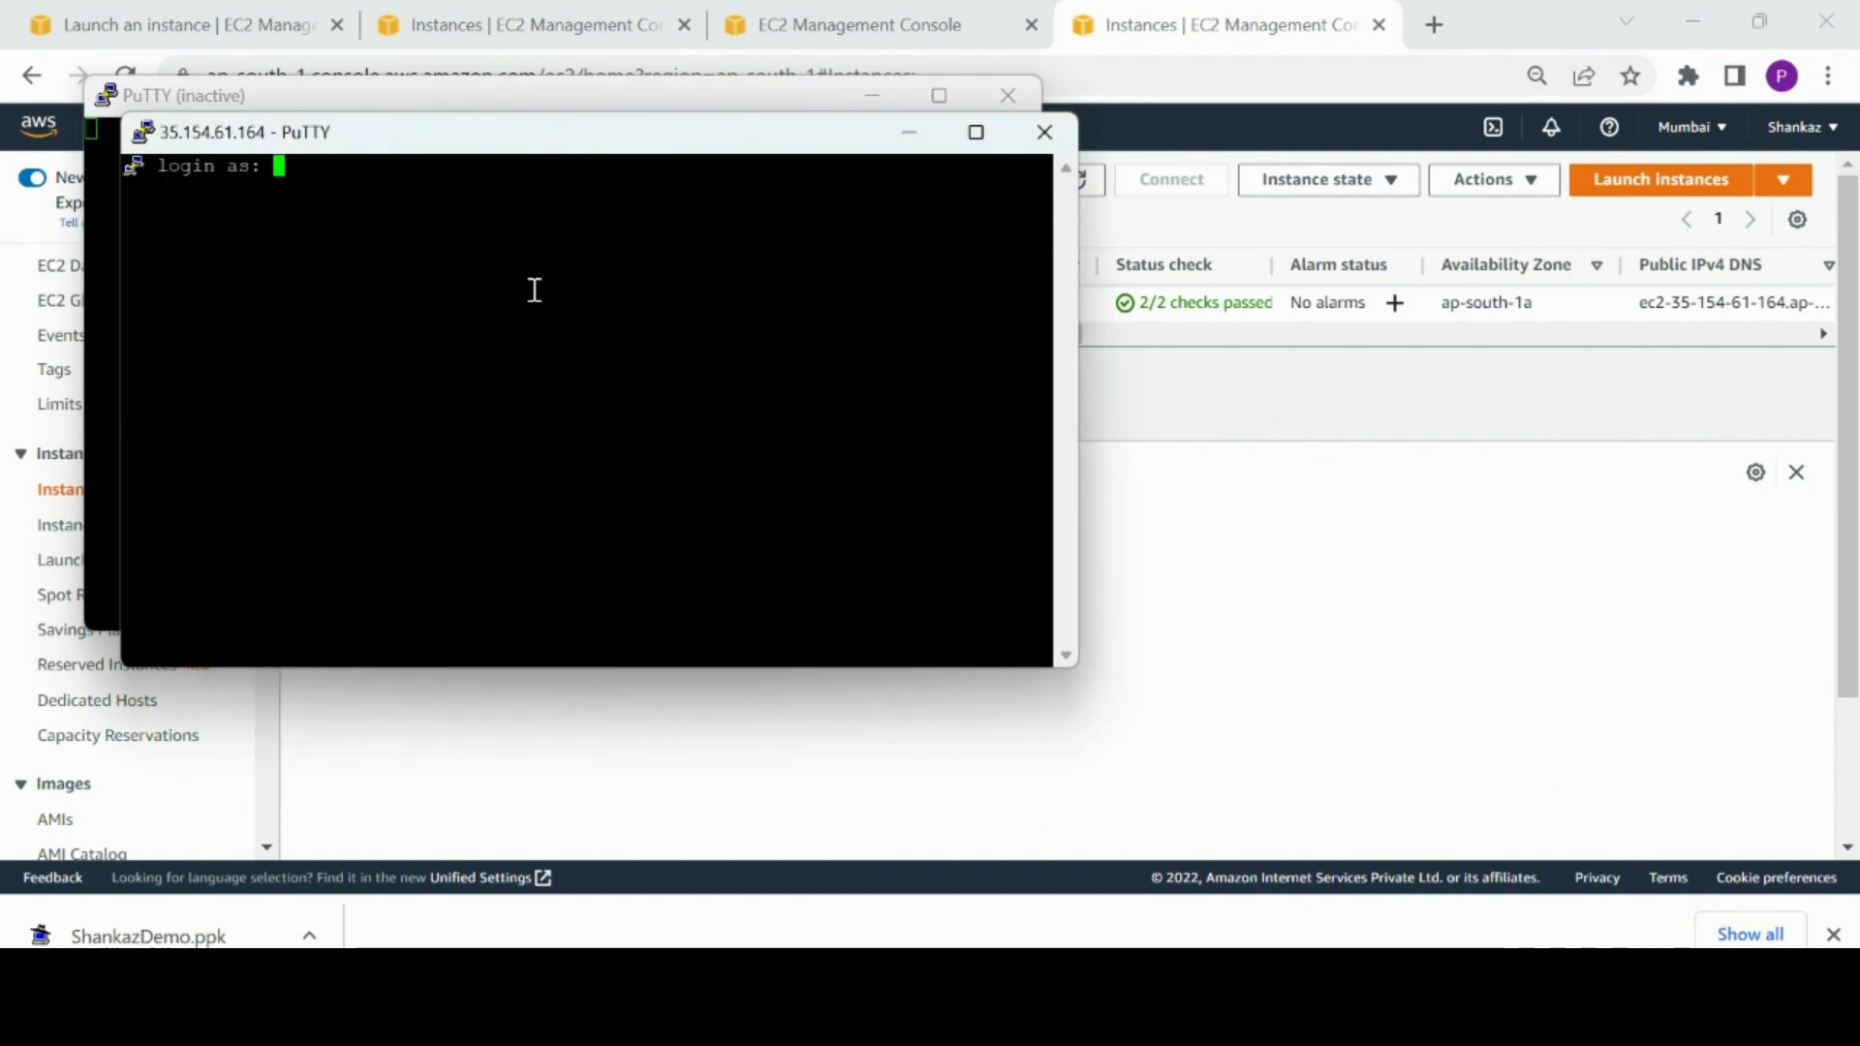
double_click(548, 145)
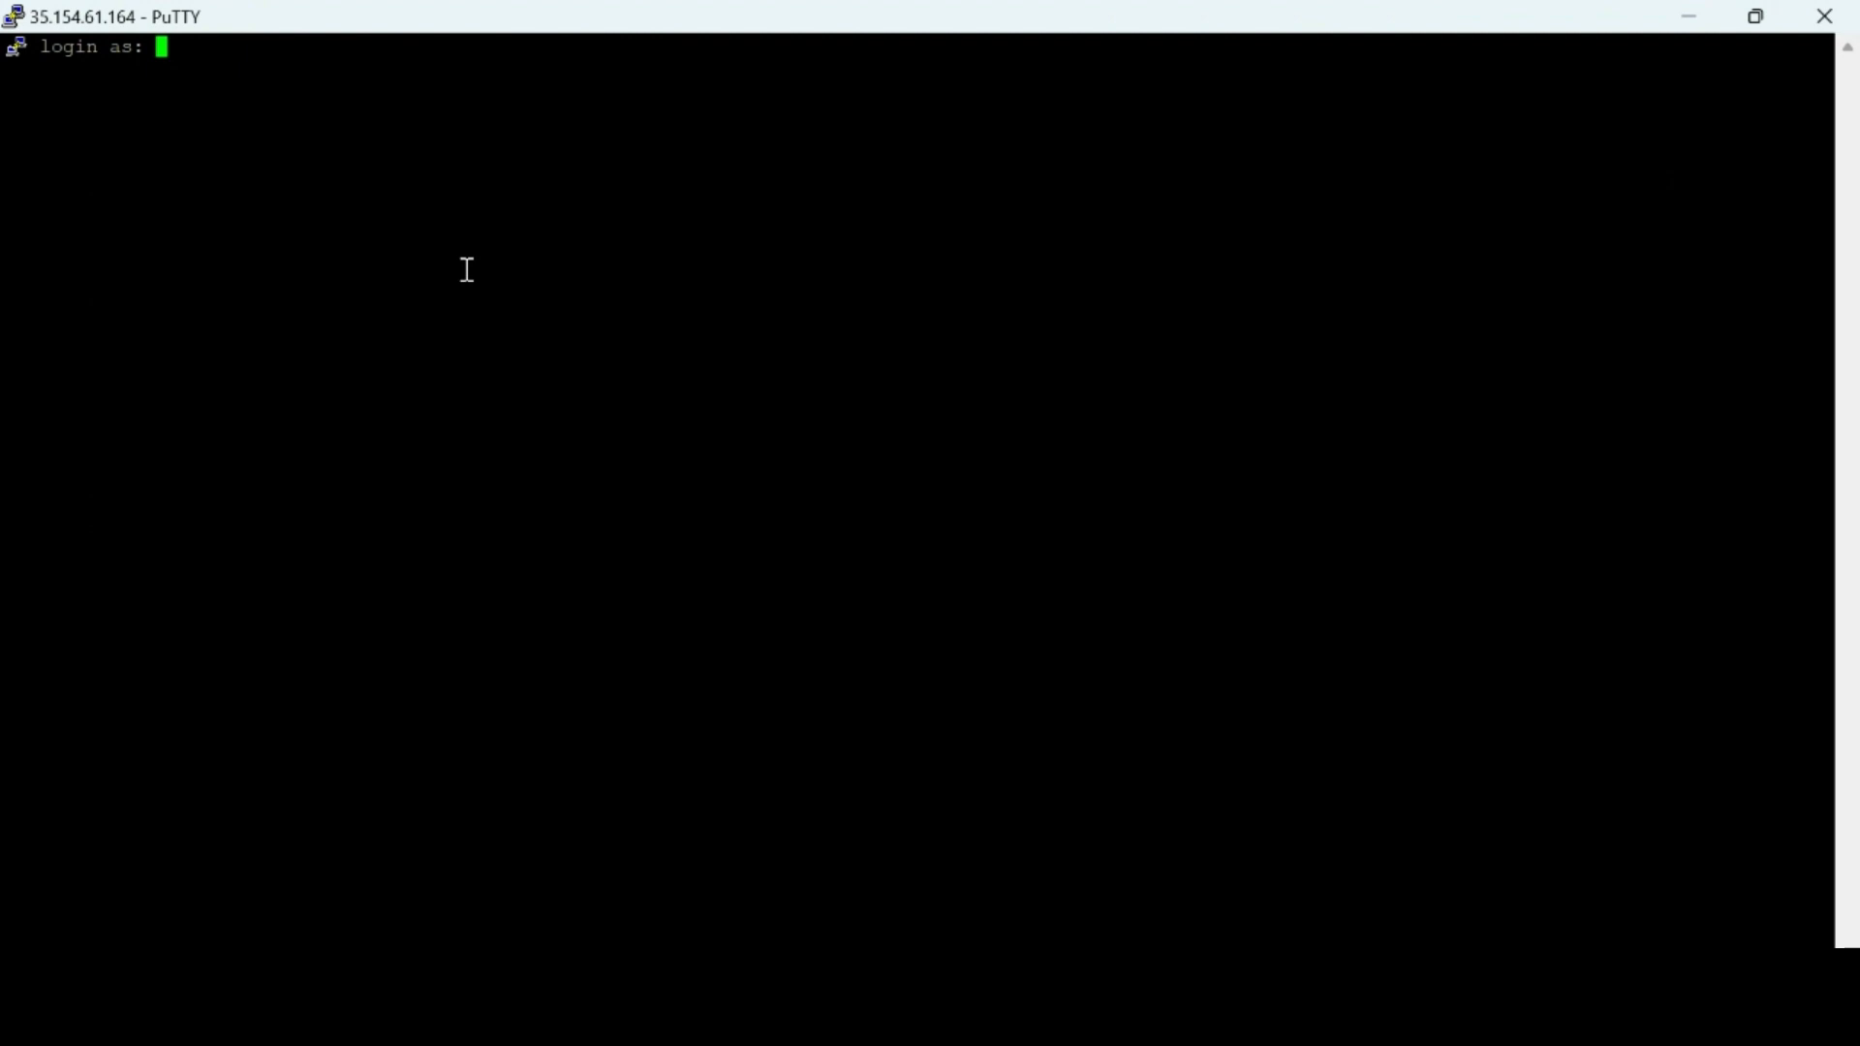
text(ec2-user)
key(Return)
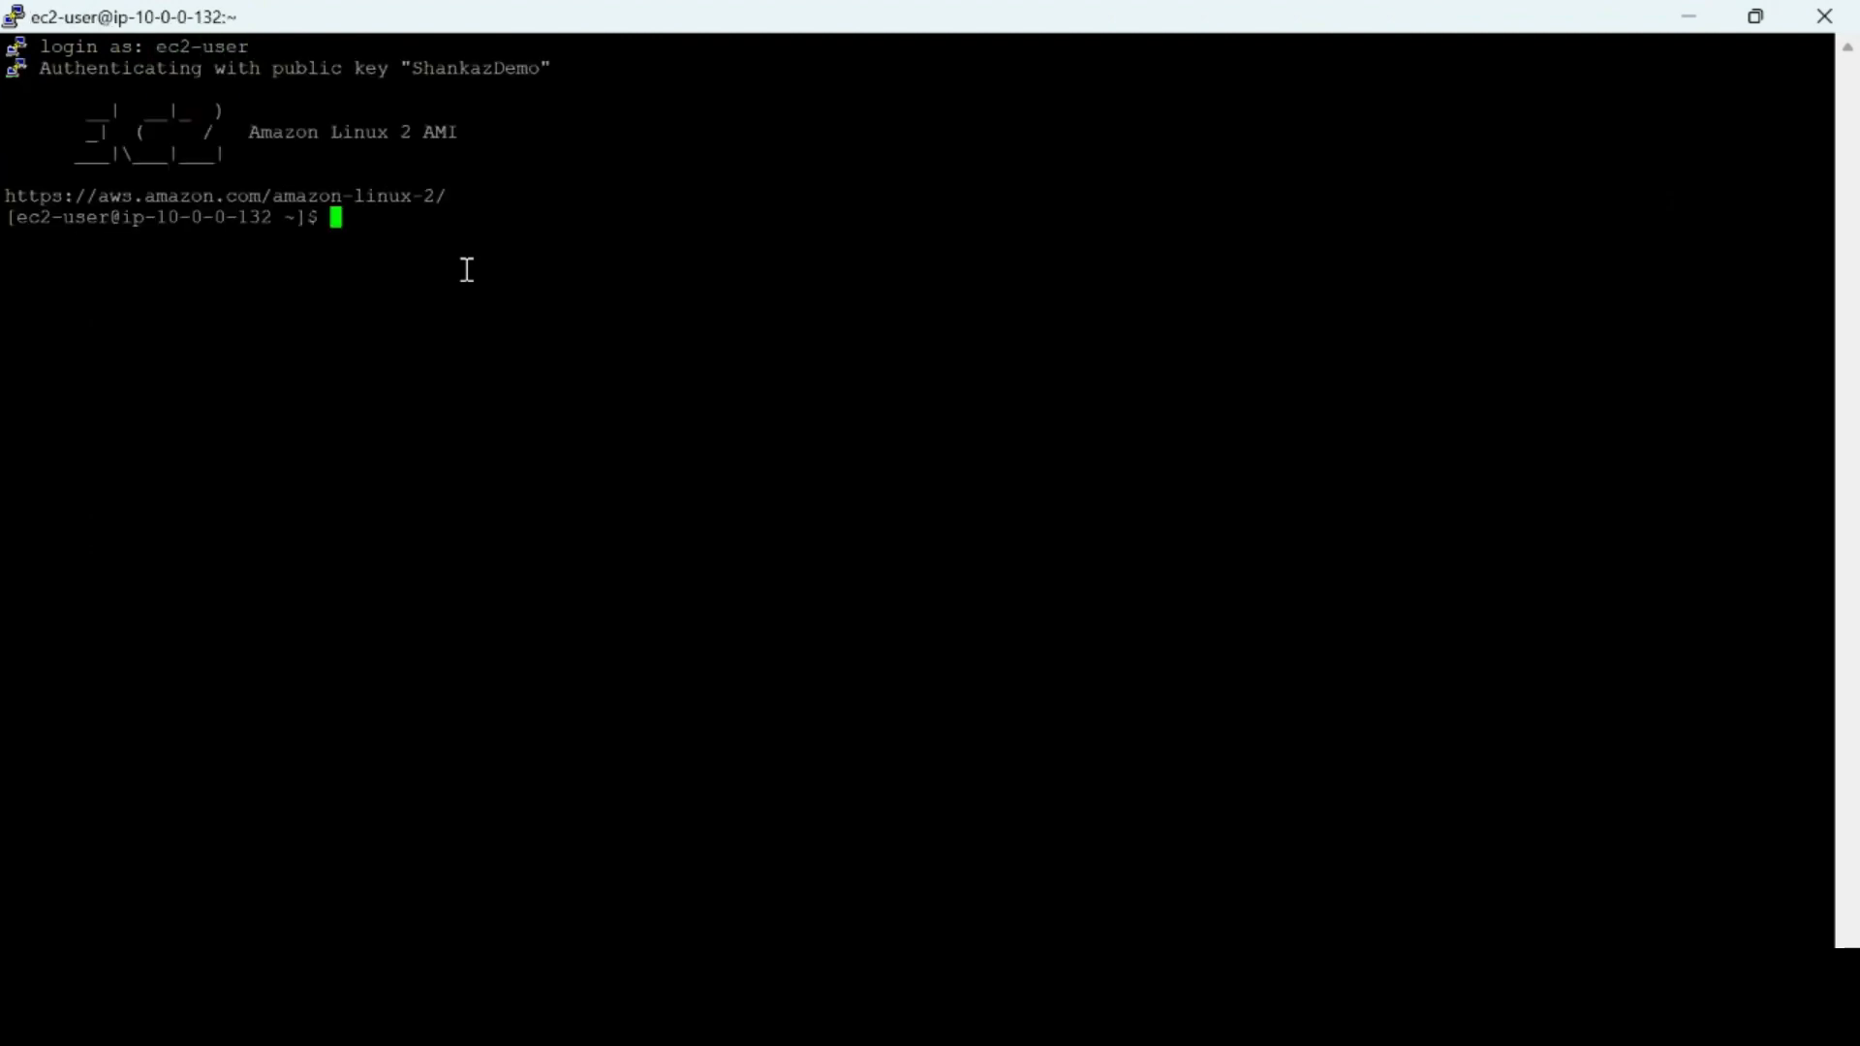